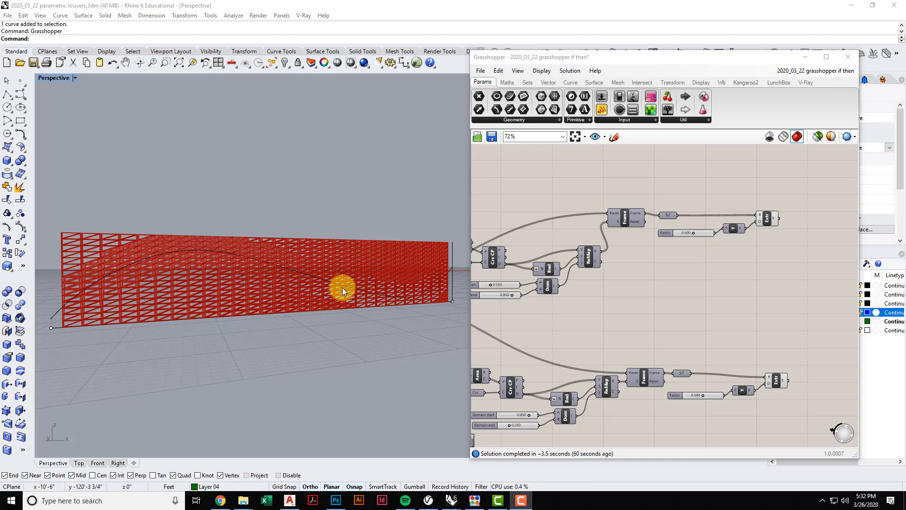
Examine the input geometry by selecting the wavy curve, the straight base line and the vertical edge line in the viewport.
click(310, 277)
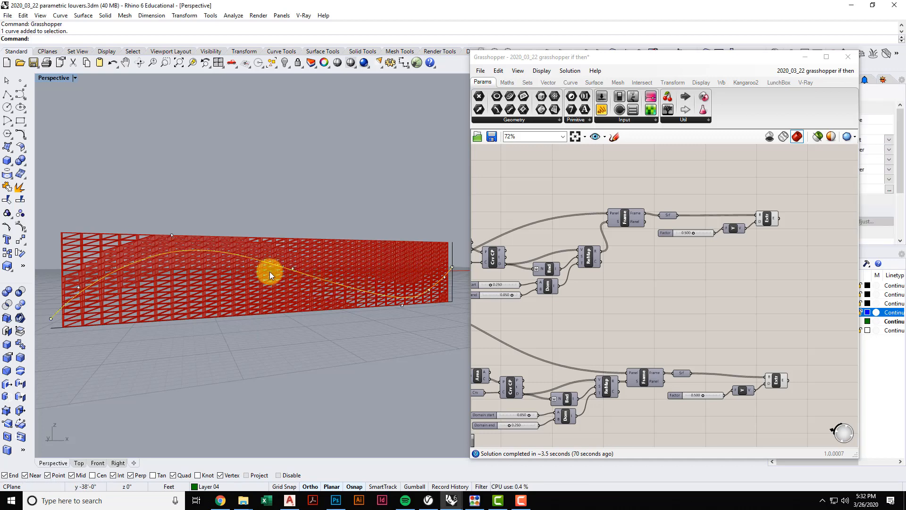
click(57, 329)
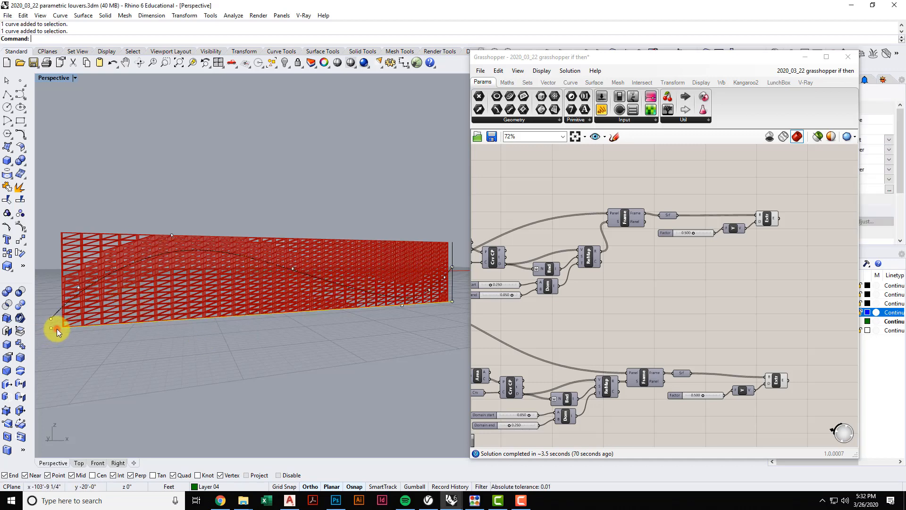
click(453, 253)
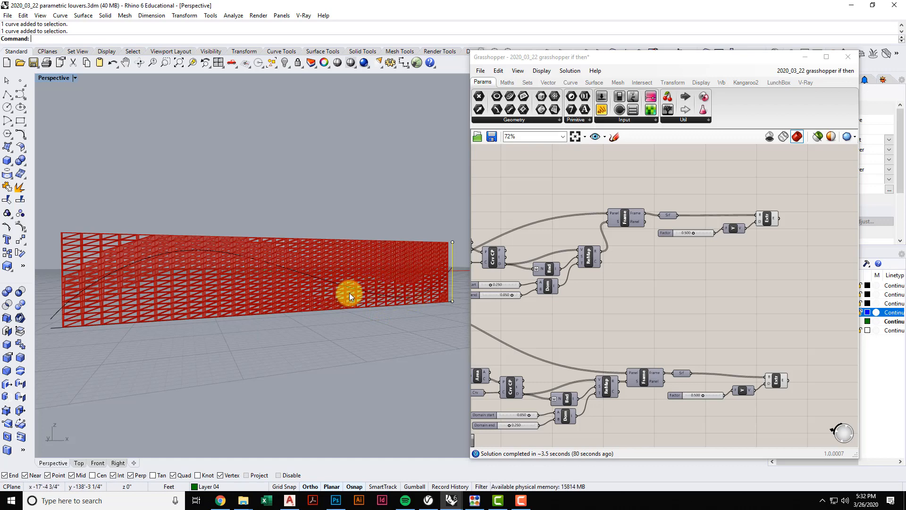
click(689, 311)
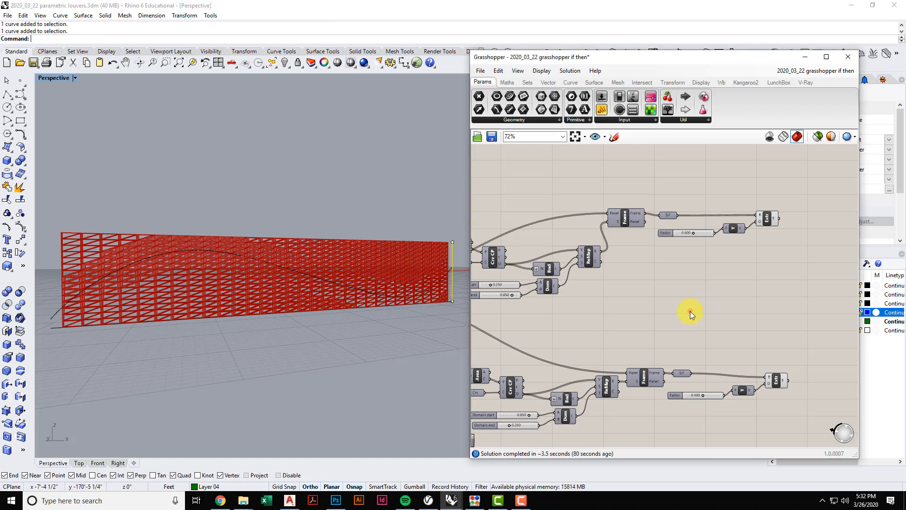
click(660, 310)
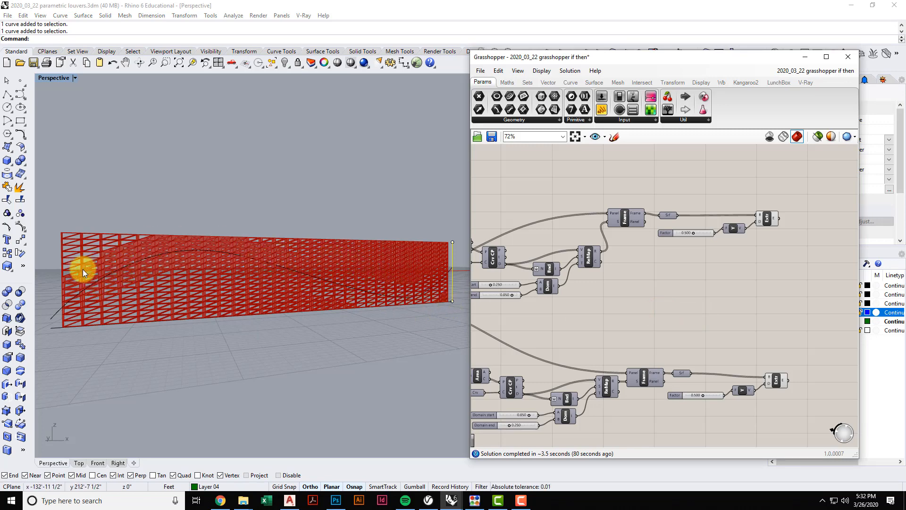
Highlight the panels of the lower and the upper extrusion components to compare the two panel groups.
click(777, 378)
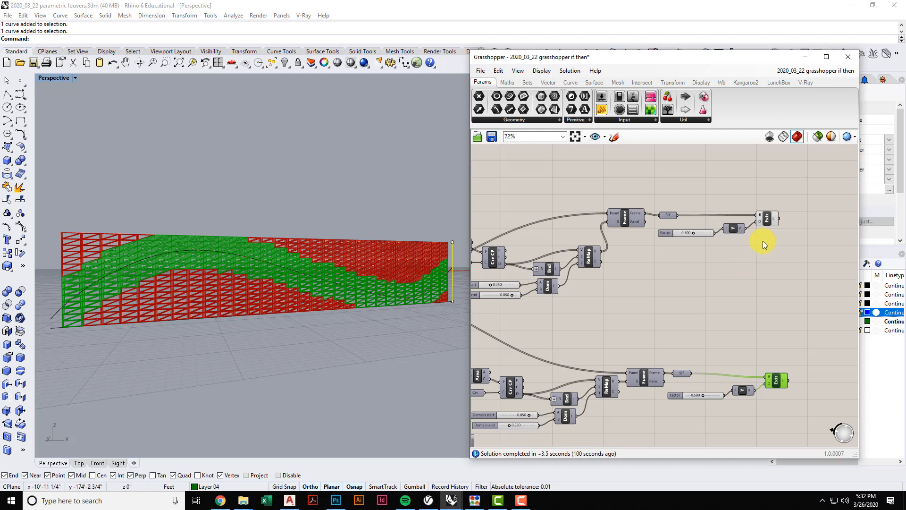
click(773, 217)
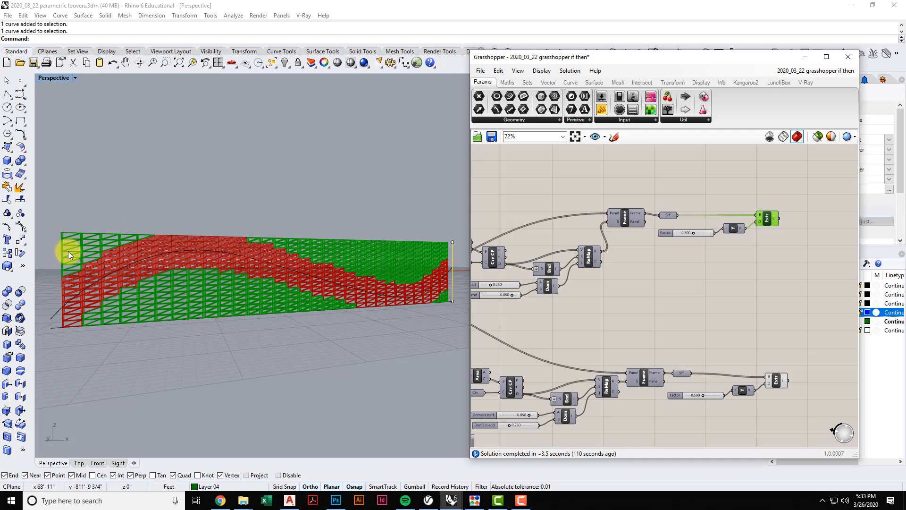
click(680, 303)
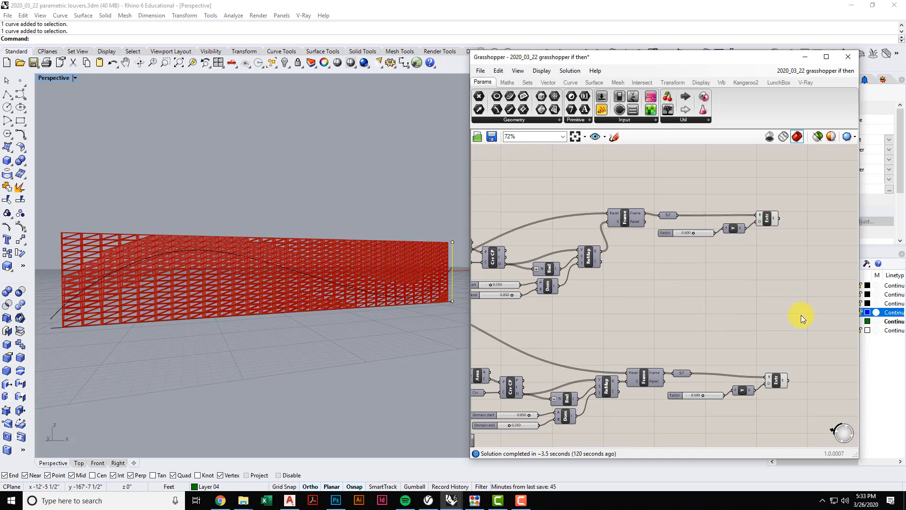
Disable the preview of the extrusion components at the end of both panel branches.
drag(802, 409, 704, 186)
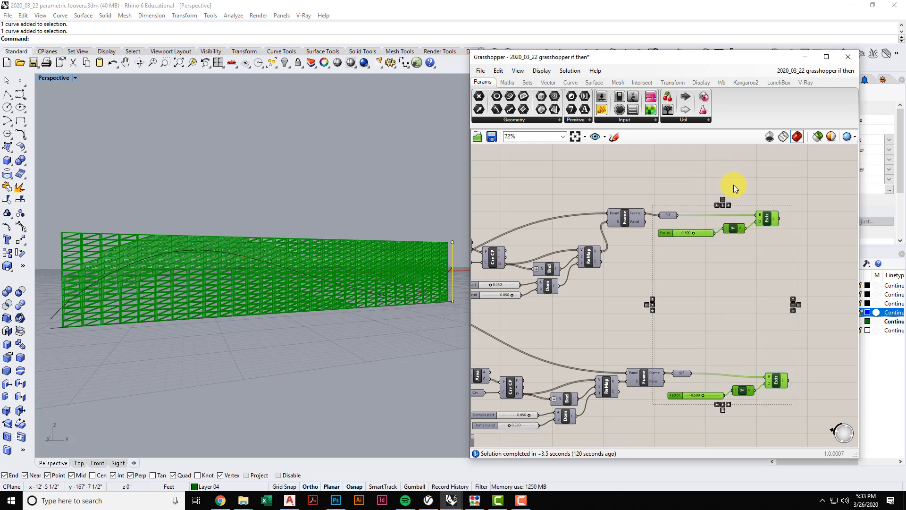
right_click(755, 177)
click(787, 193)
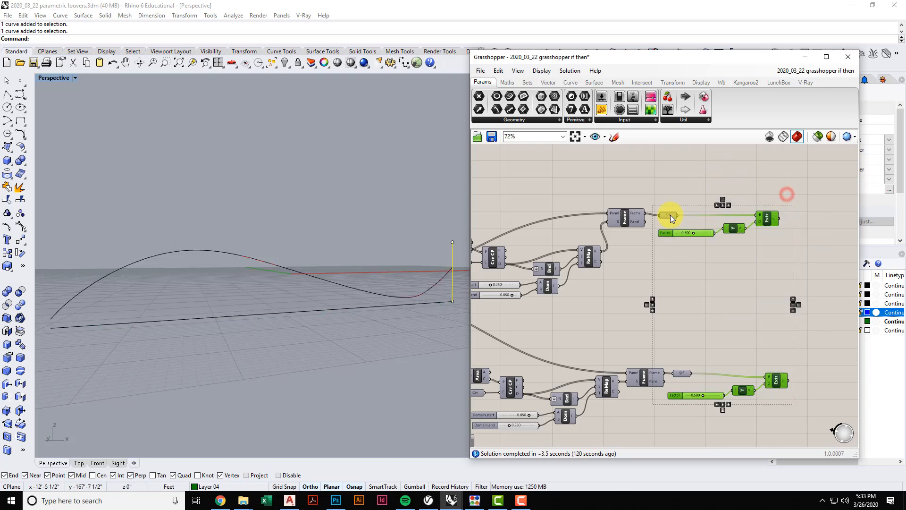
Enable the preview of the two surface parameters that feed the extrusions.
click(670, 216)
shift+click(681, 372)
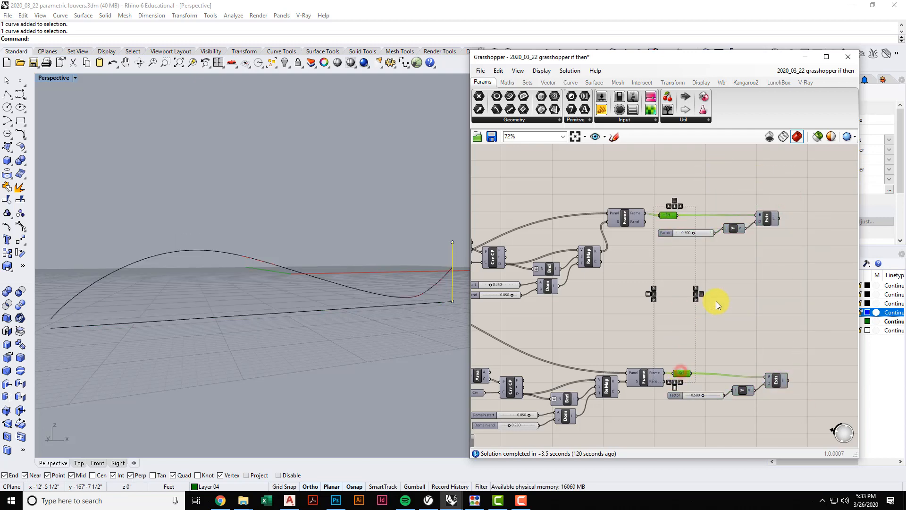
right_click(716, 301)
click(732, 306)
click(735, 306)
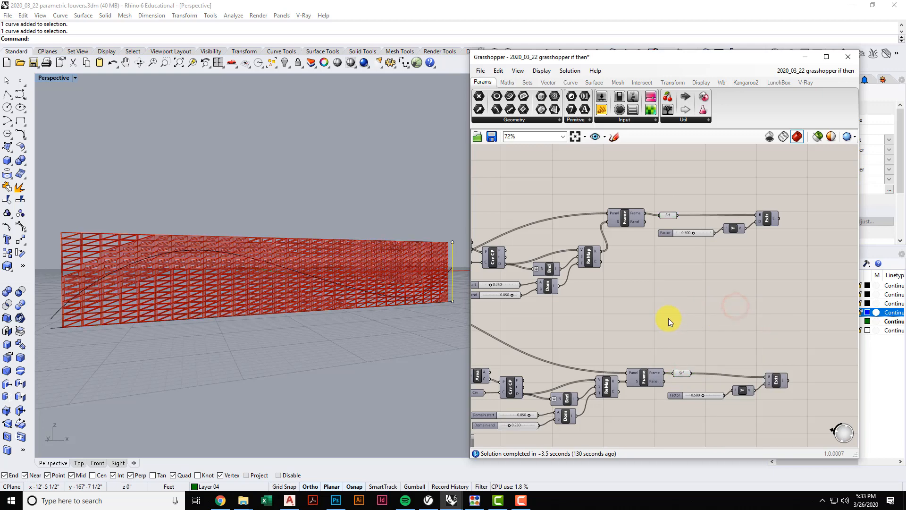
Highlight the panels of the upper and then the lower surface parameter to compare the two flat panel groups.
scroll(669, 318, down, 1)
click(669, 229)
right_drag(644, 308, 712, 295)
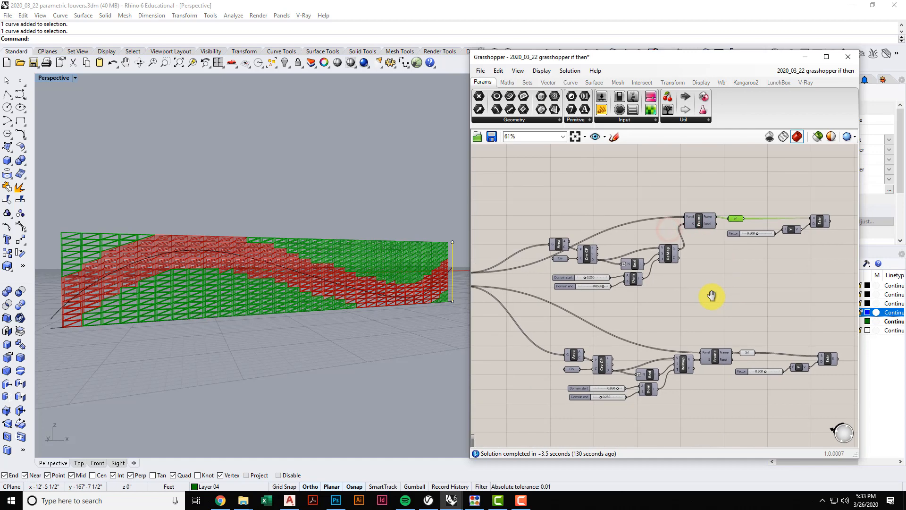
click(745, 353)
right_drag(625, 340, 712, 313)
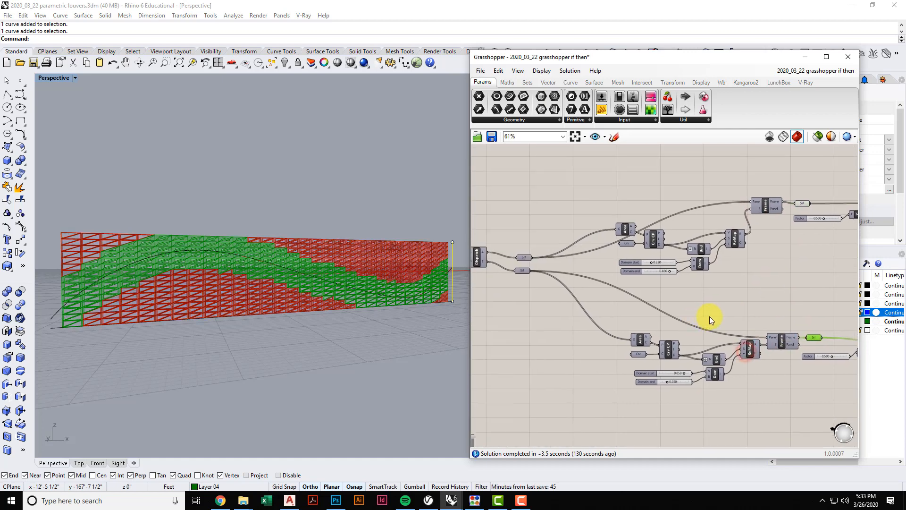
Set the slider feeding the y input of the Evaluate component to 10.
scroll(703, 312, down, 2)
scroll(714, 325, up, 4)
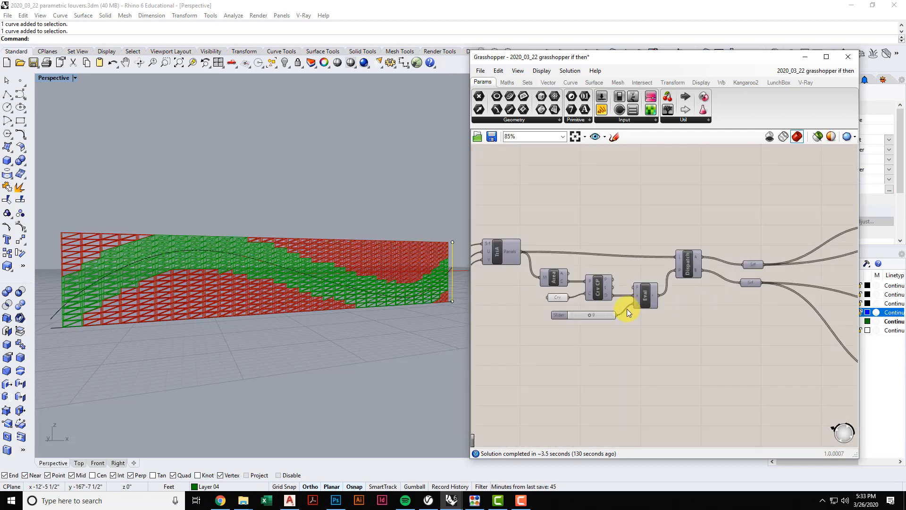
scroll(602, 325, up, 5)
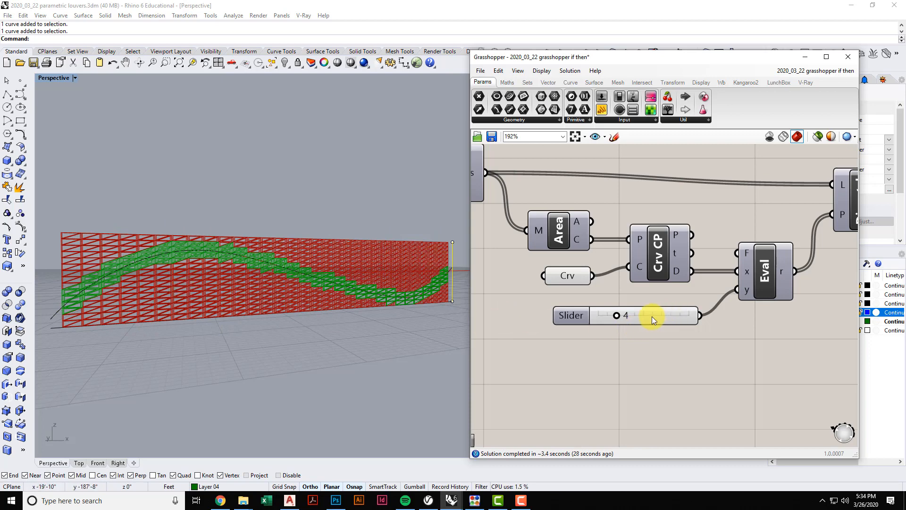
double_click(639, 316)
text(10)
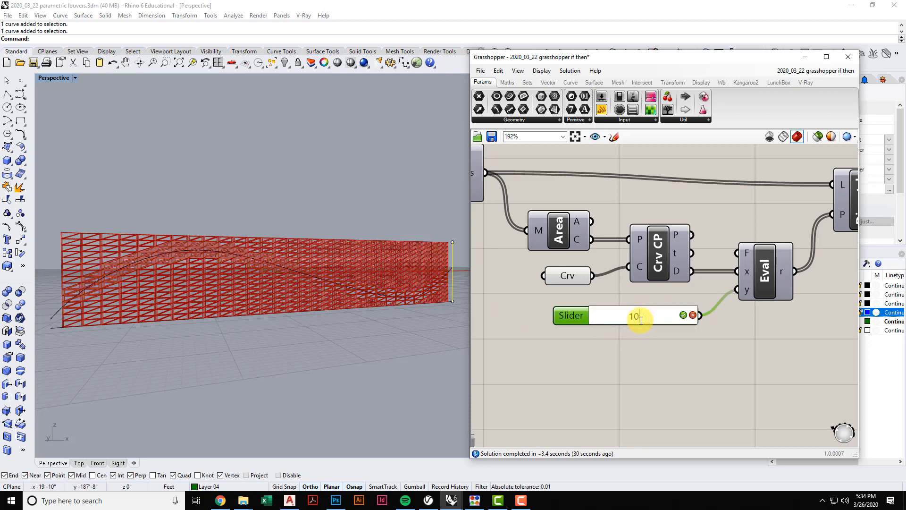
click(684, 315)
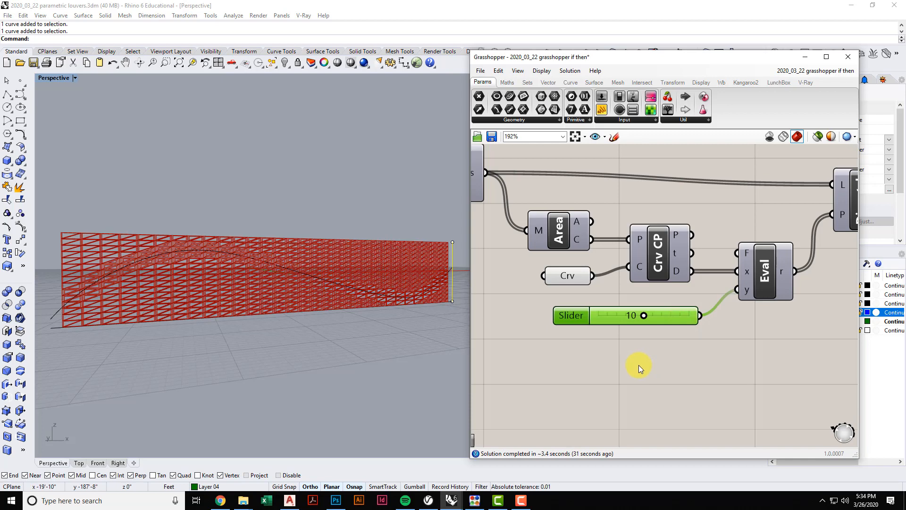
Highlight the upper branch's surface parameter to examine how the panels are split around the curve.
scroll(638, 363, down, 10)
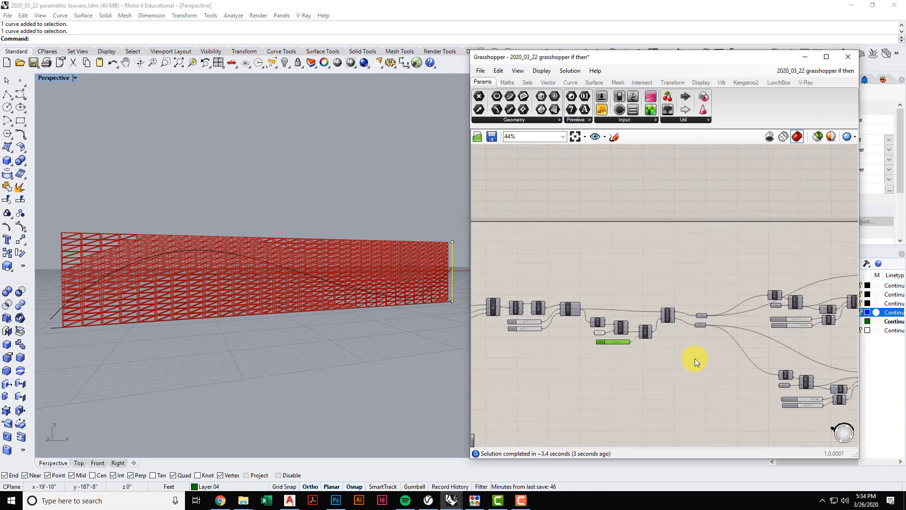
scroll(663, 327, up, 4)
click(650, 270)
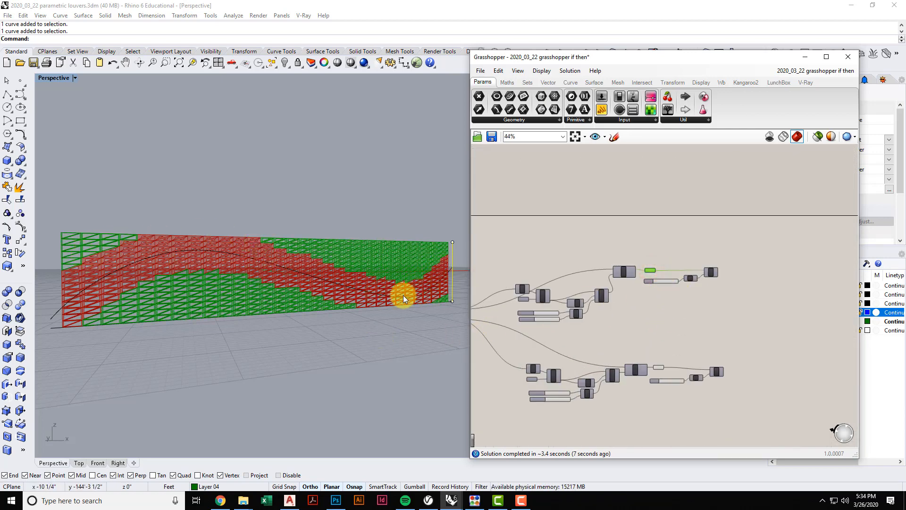
scroll(681, 332, down, 3)
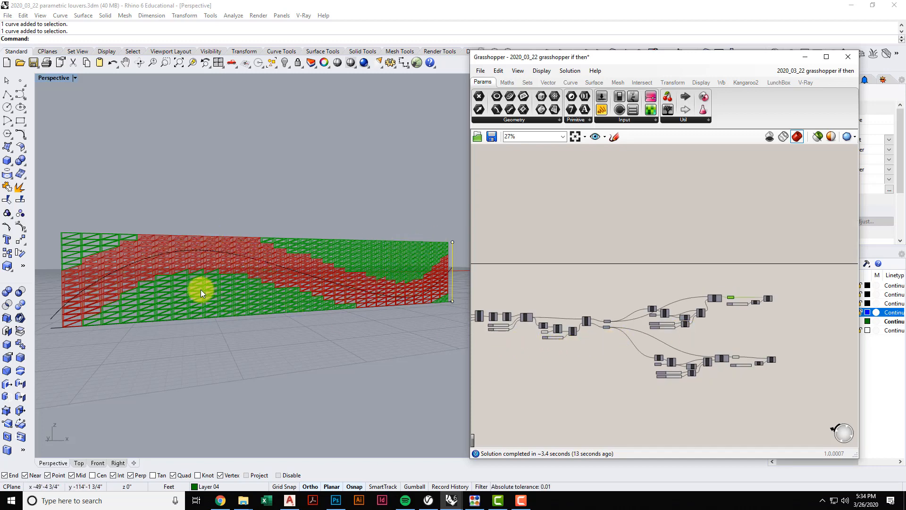
right_drag(616, 348, 648, 338)
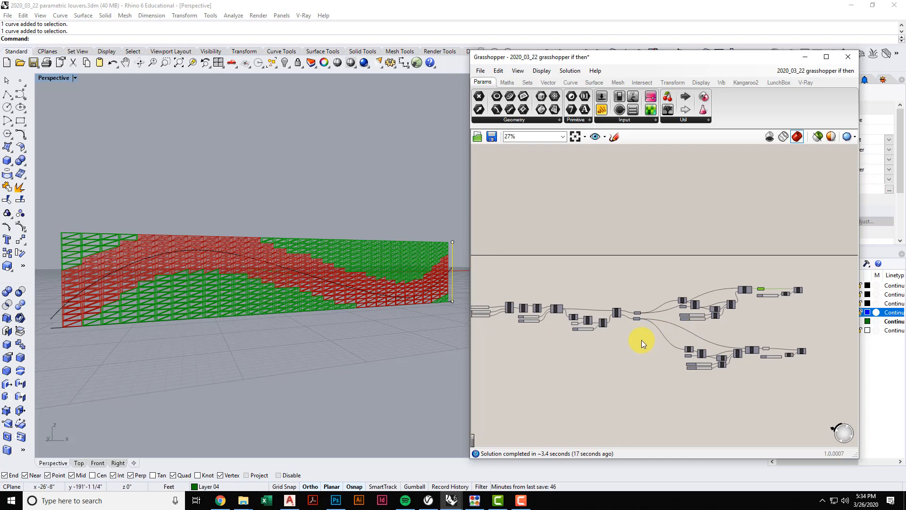
right_drag(642, 336, 654, 324)
Disable the preview of the surface parameters in both panel branches.
scroll(714, 326, up, 5)
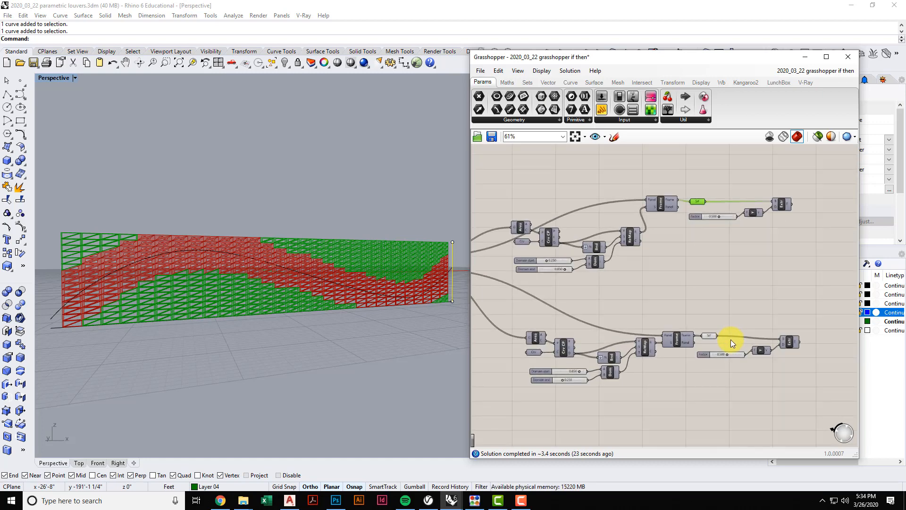
drag(729, 341, 690, 205)
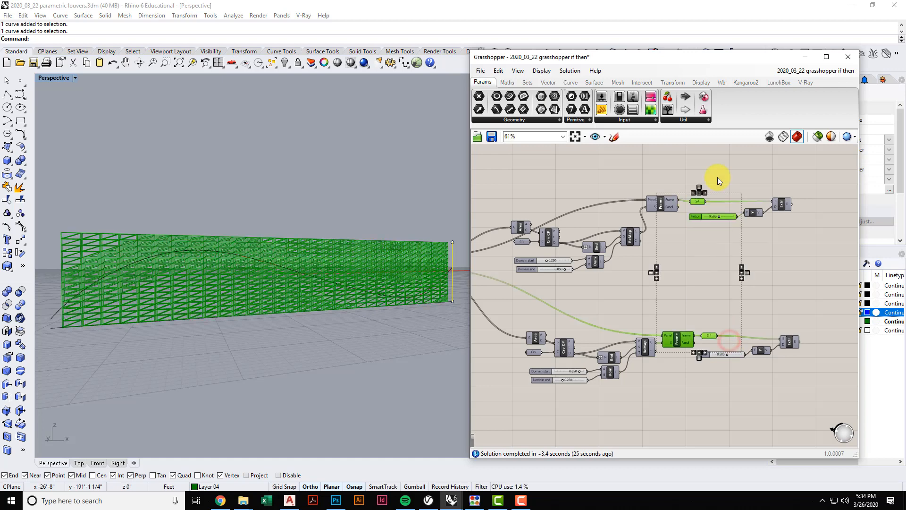
right_click(718, 177)
click(749, 192)
Examine the start of the definition, from the box and its size sliders to the triangular panel component.
scroll(712, 277, down, 4)
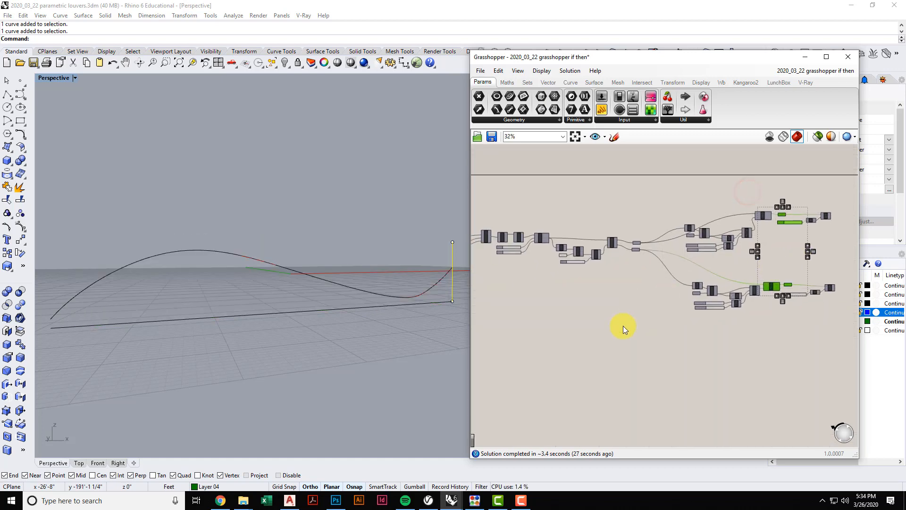
right_drag(623, 325, 673, 316)
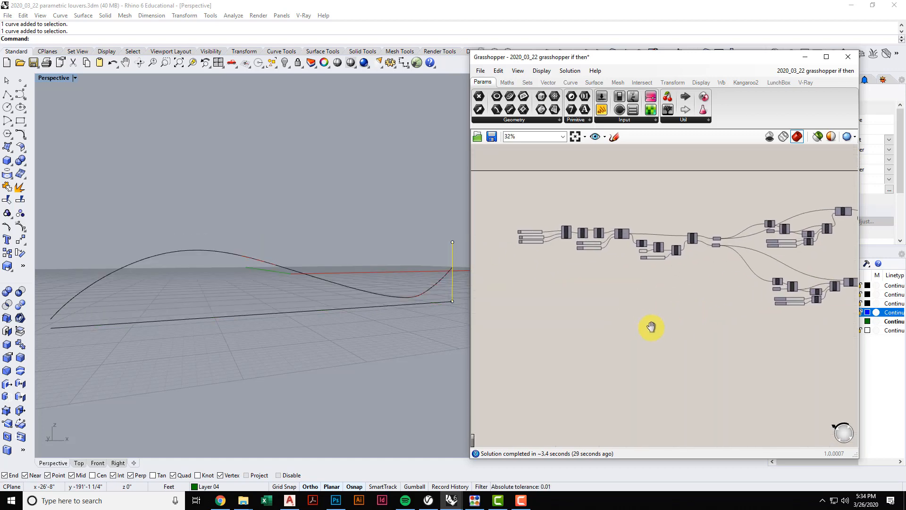
right_drag(588, 298, 602, 292)
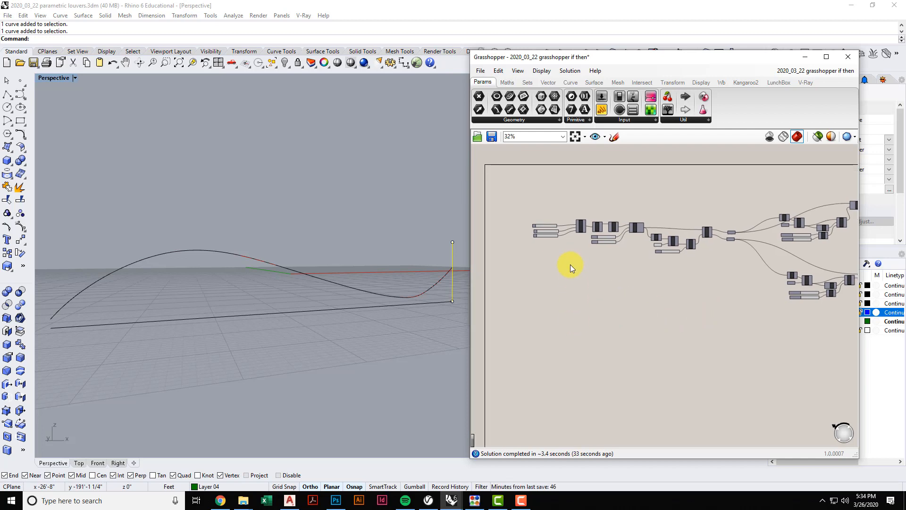
scroll(578, 226, up, 5)
scroll(581, 231, up, 1)
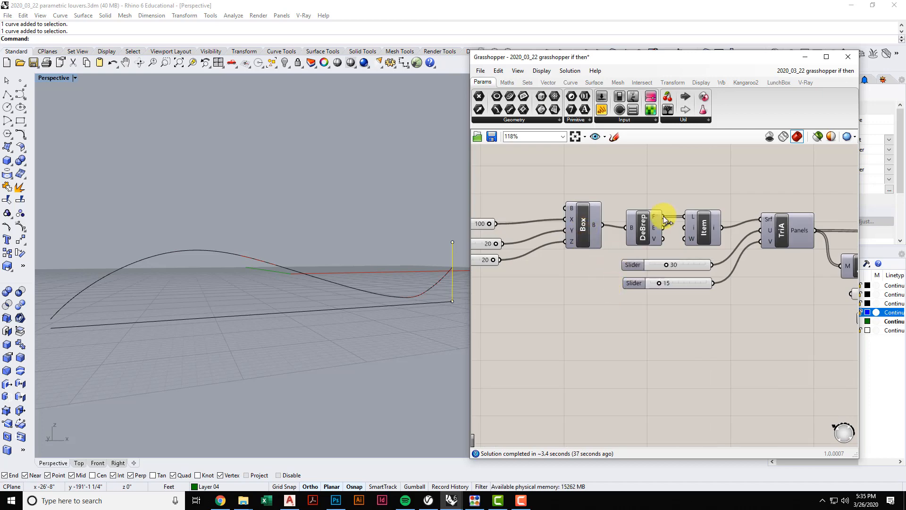
scroll(656, 259, down, 4)
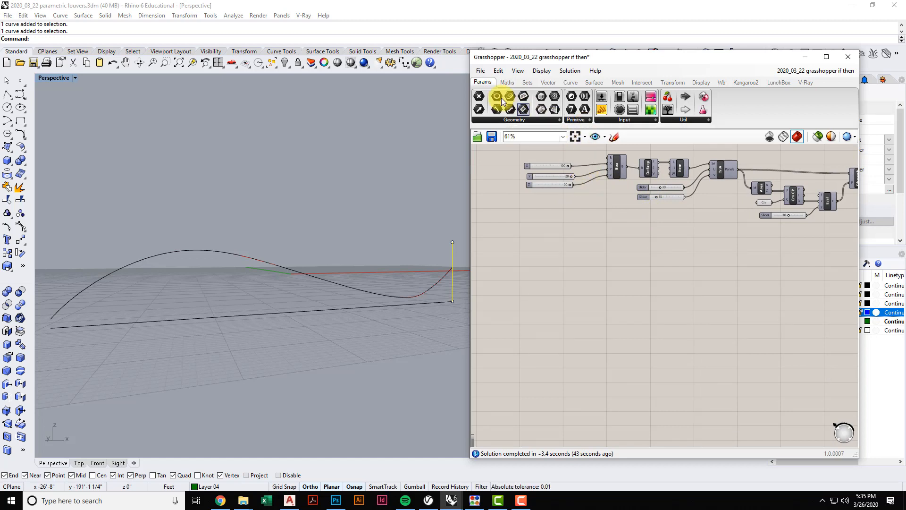
click(536, 120)
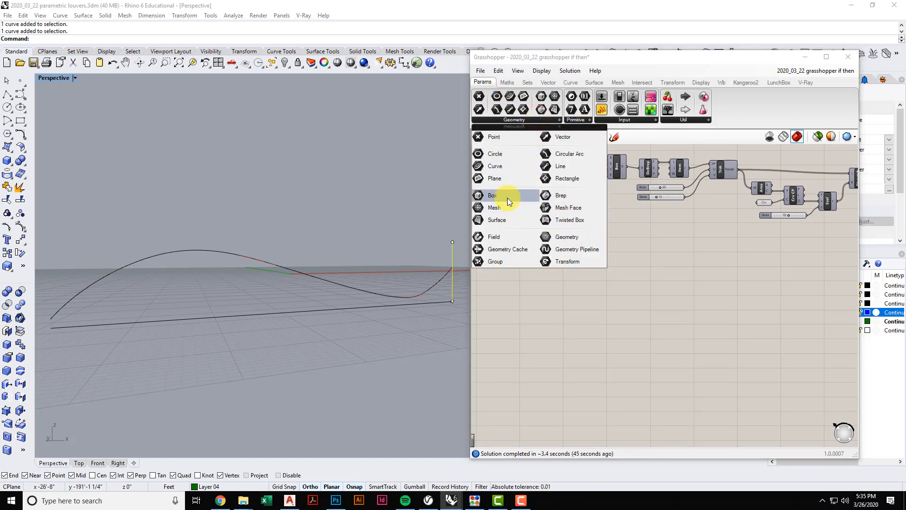
drag(511, 217, 546, 281)
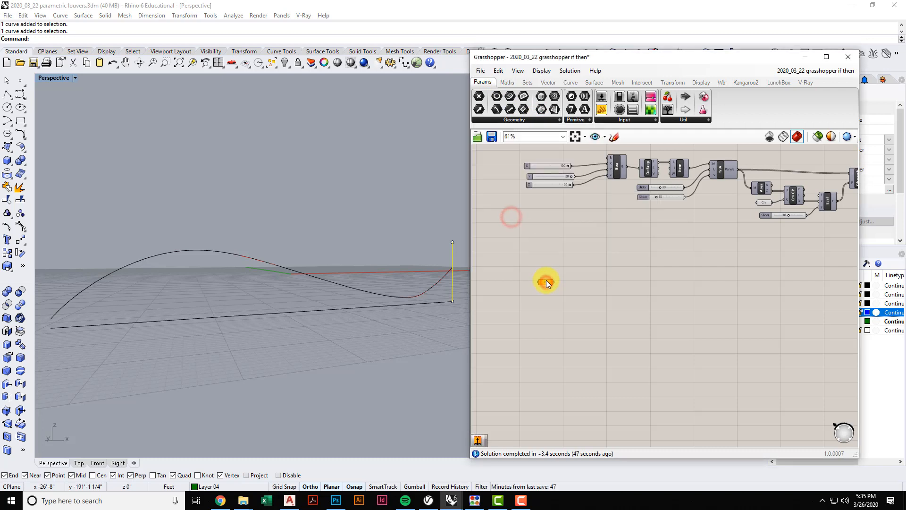
key(Delete)
click(589, 282)
click(611, 176)
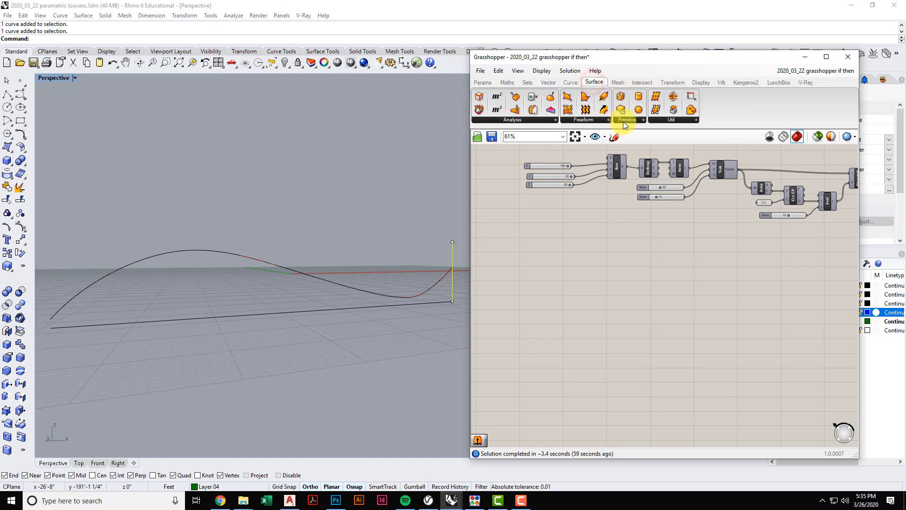
Place a Center Box component on the empty canvas below the existing definition.
click(641, 120)
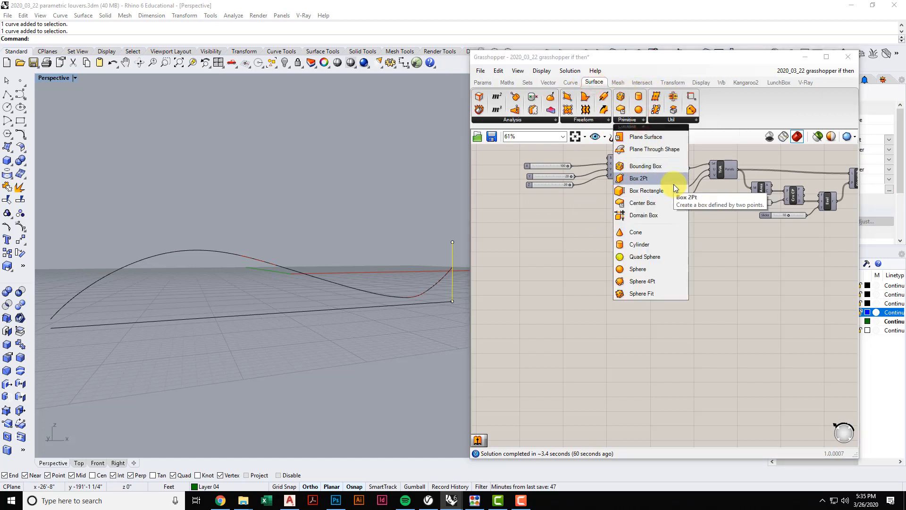
drag(672, 202, 625, 329)
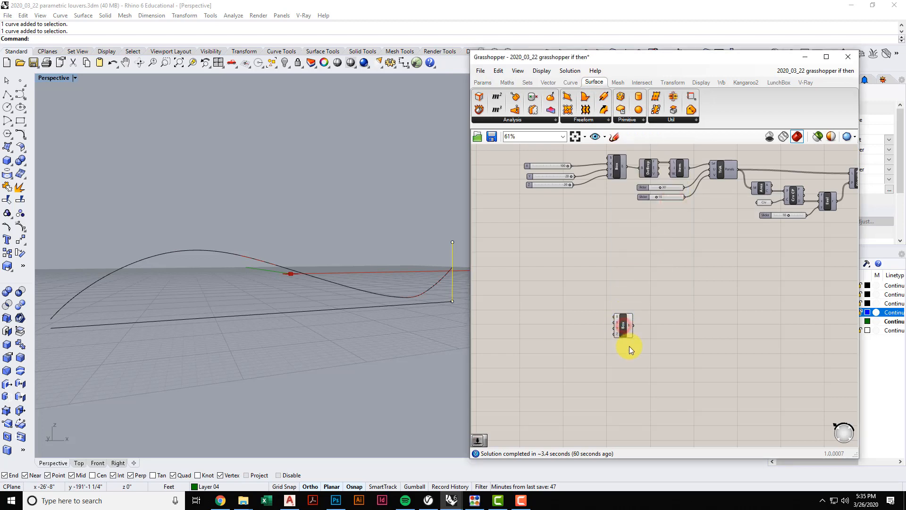
scroll(624, 326, up, 4)
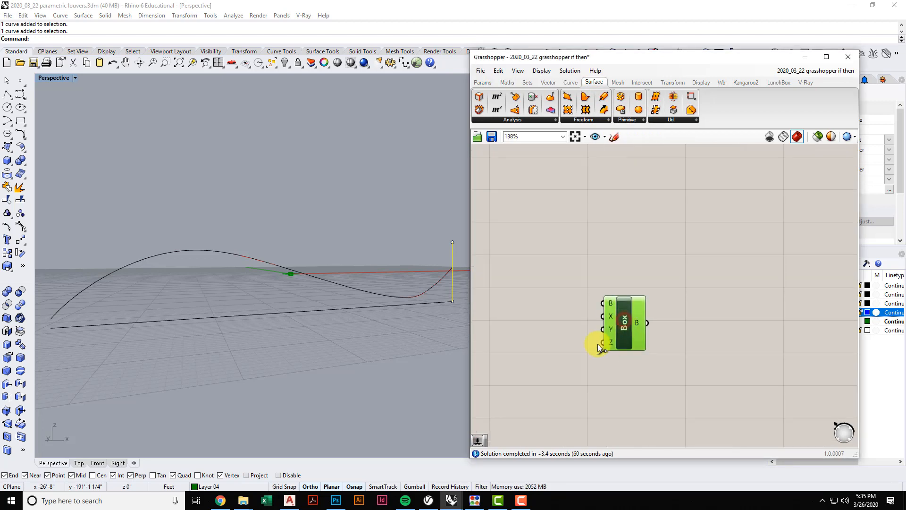
Place a Number Slider on the canvas above the Box component.
right_drag(595, 350, 614, 346)
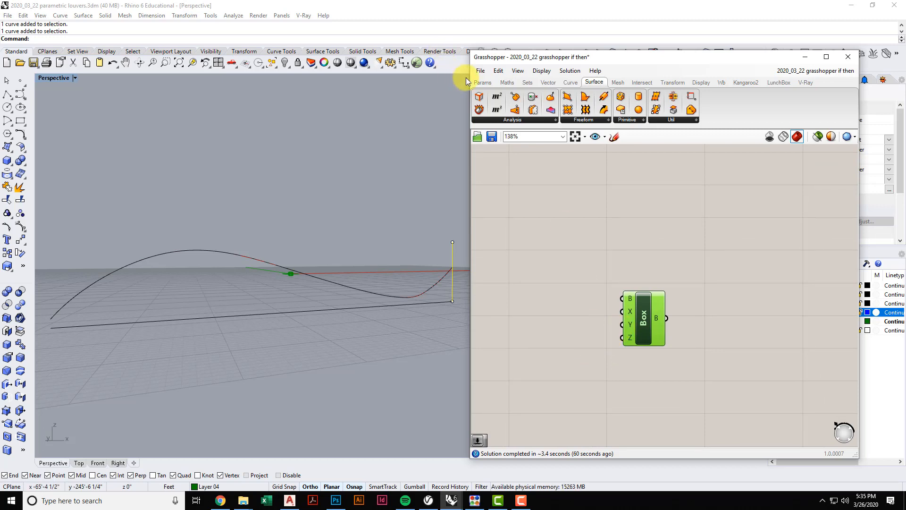
click(489, 83)
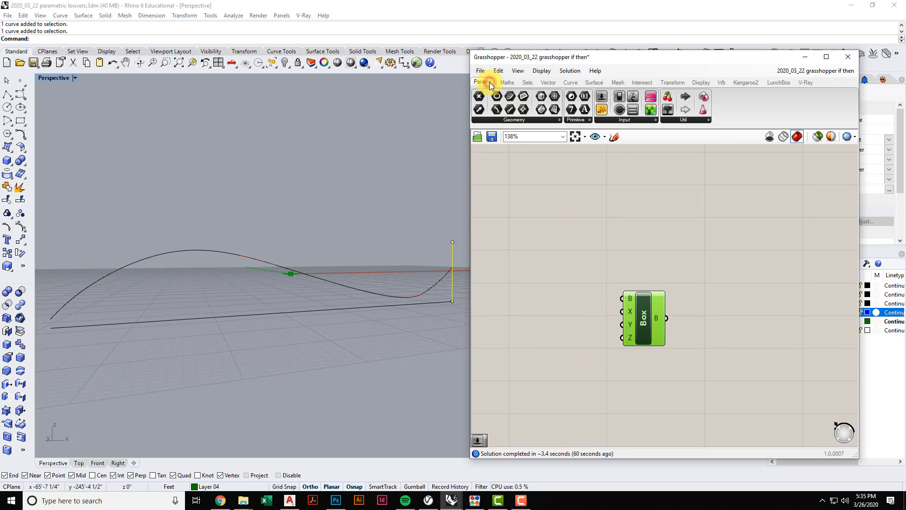
click(630, 121)
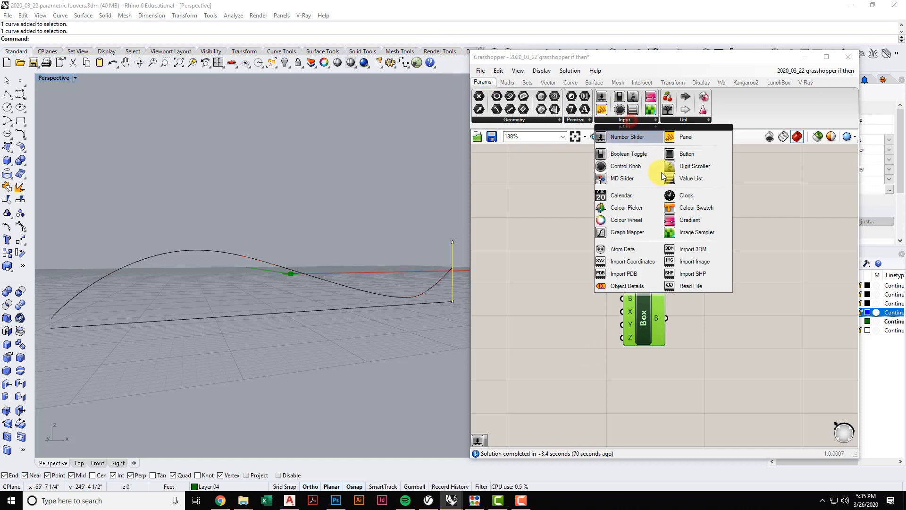
click(635, 137)
Search the canvas for "slider", place a Number Slider beside the Box component's inputs, and delete the other slider above it.
right_drag(564, 334, 592, 338)
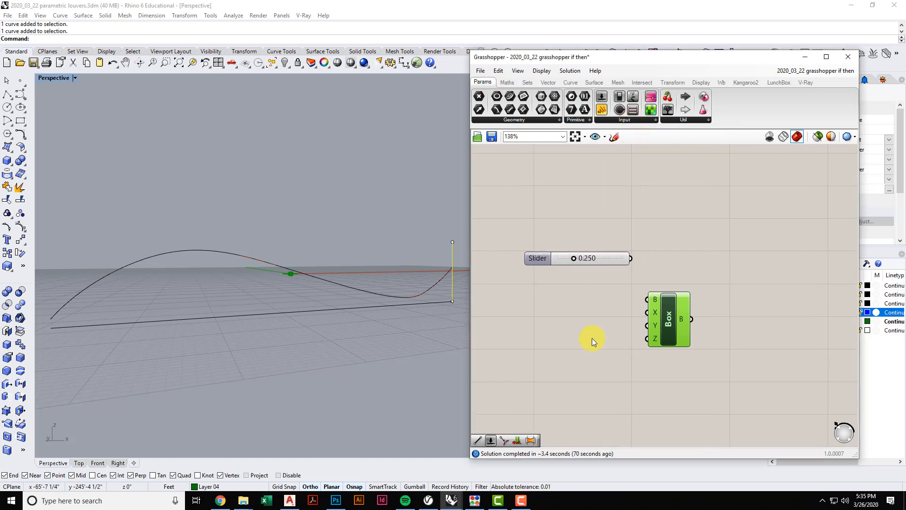
double_click(566, 339)
text(slider)
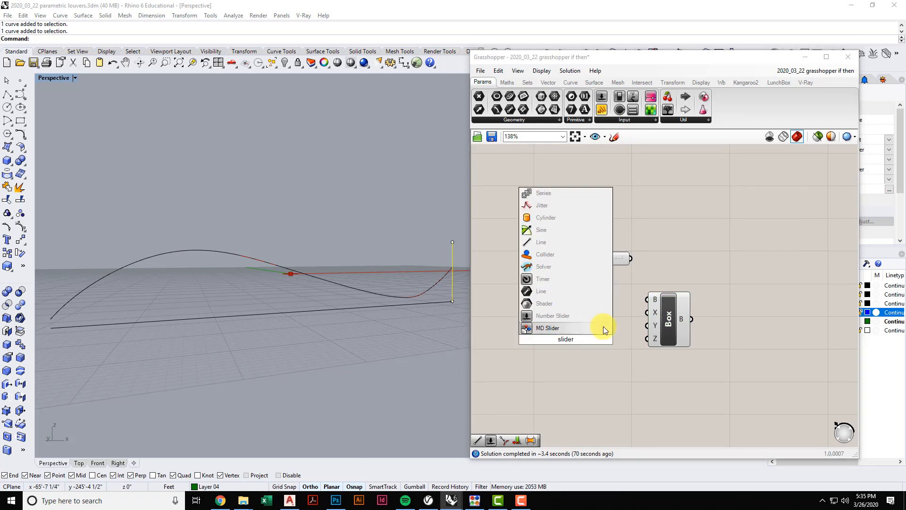
click(567, 316)
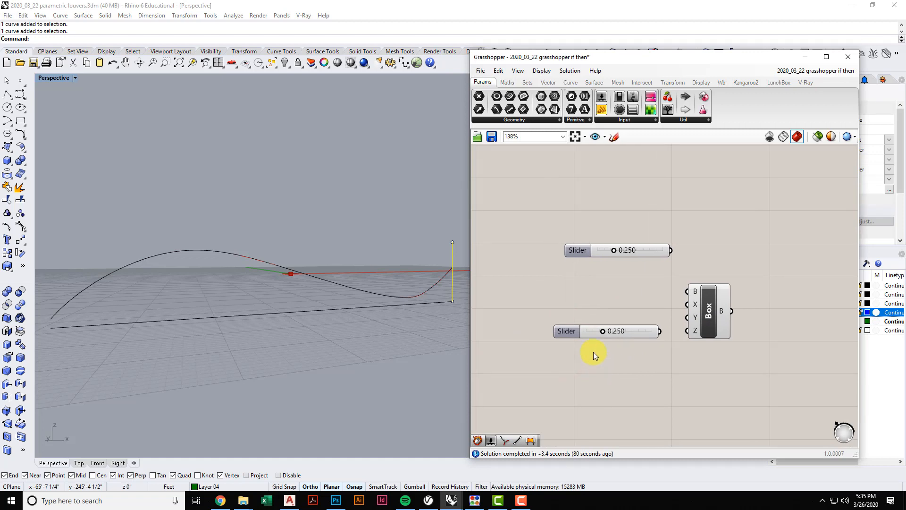
click(603, 249)
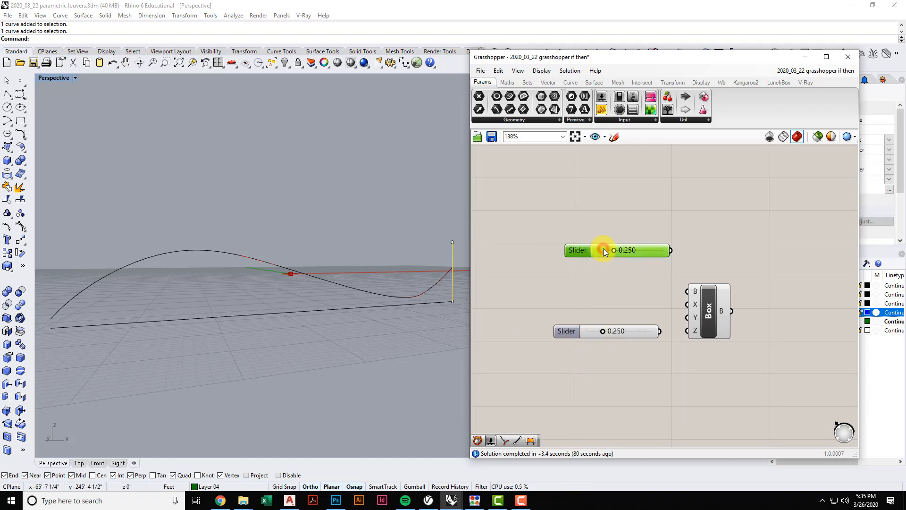
key(Delete)
Try out the number slider by varying its value within its default range.
mouse_move(603, 331)
mouse_down()
mouse_move(575, 336)
mouse_move(655, 333)
mouse_move(604, 344)
mouse_move(613, 340)
mouse_up()
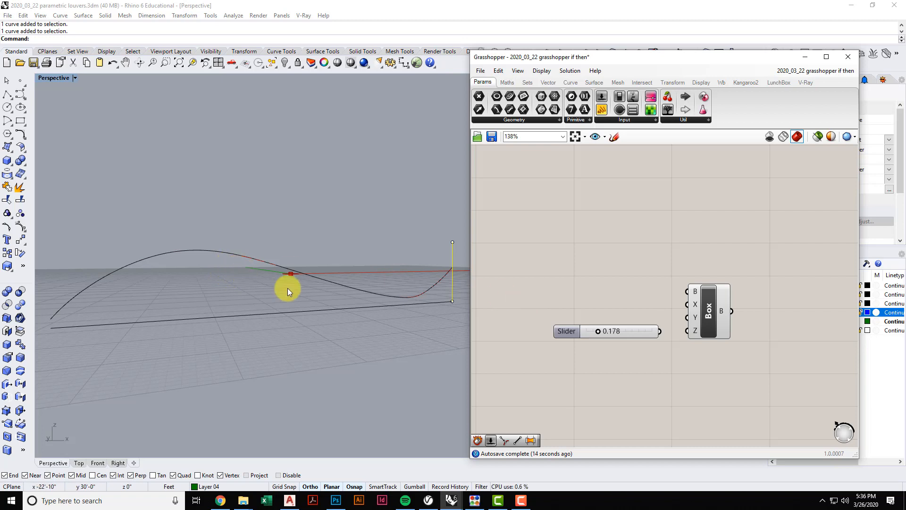
right_drag(612, 334, 605, 330)
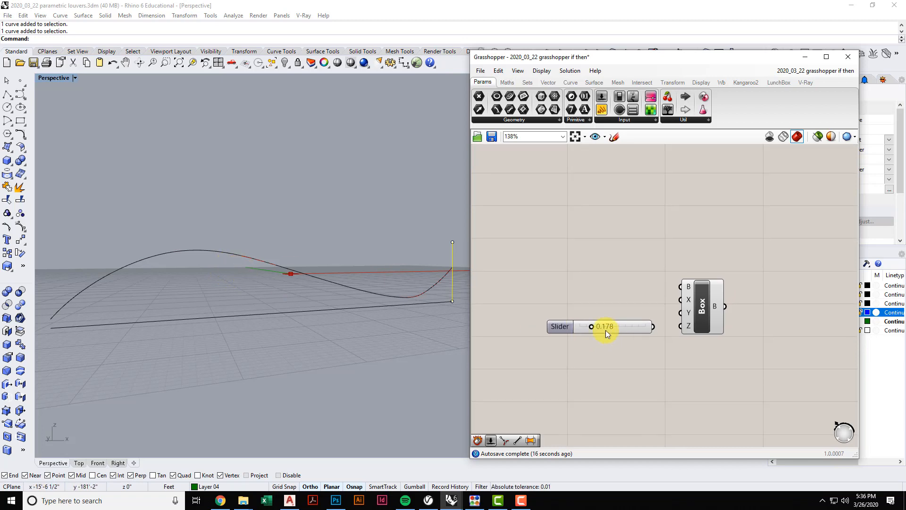
drag(592, 327, 668, 329)
drag(645, 328, 616, 333)
Set the slider's maximum to 100 and its precision to 0 digits.
right_click(602, 330)
click(630, 370)
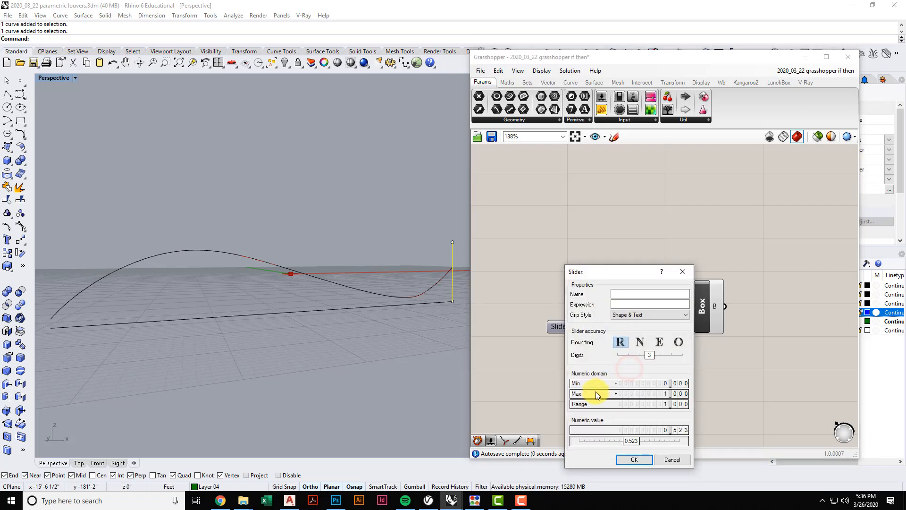
double_click(596, 393)
text(100)
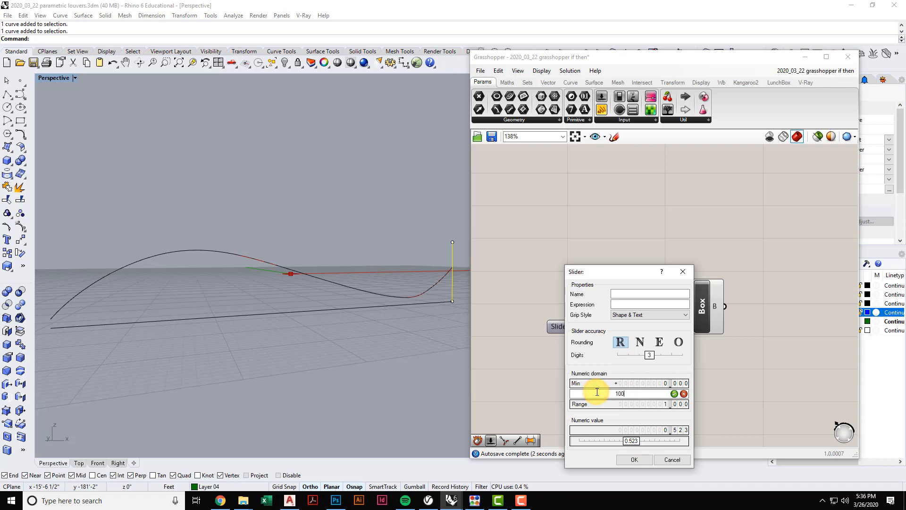
click(674, 394)
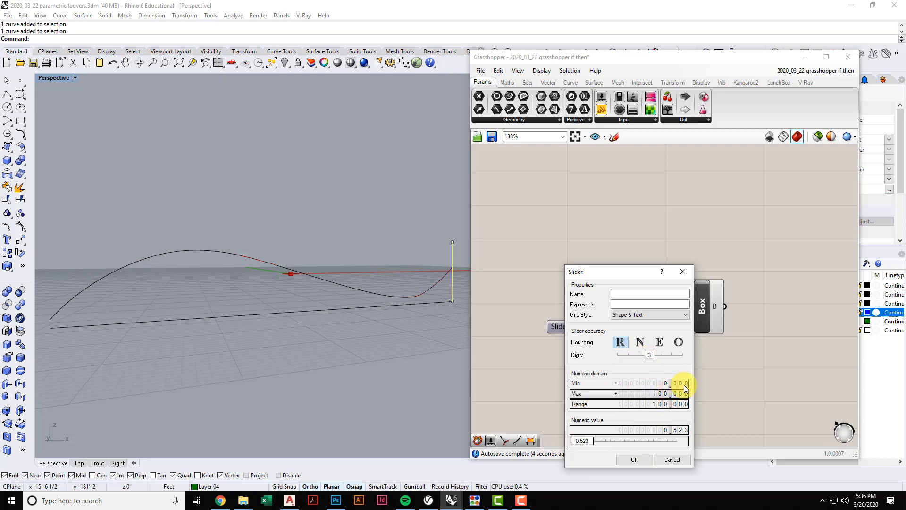
drag(650, 355, 608, 359)
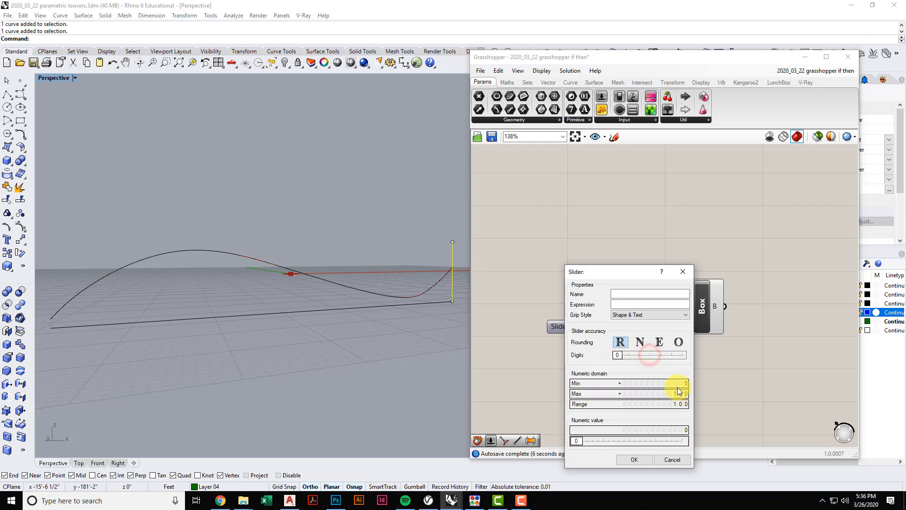
click(635, 460)
Connect the slider to the Box's X input and two copies of it to the Y and Z inputs.
drag(635, 328, 680, 300)
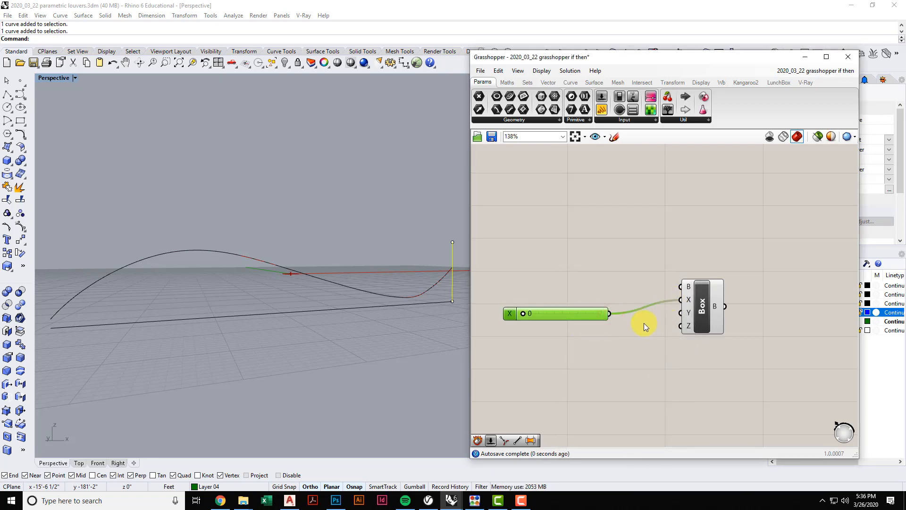
key(ctrl+c)
key(ctrl+v)
drag(579, 318, 562, 365)
key(ctrl+v)
drag(609, 344, 680, 312)
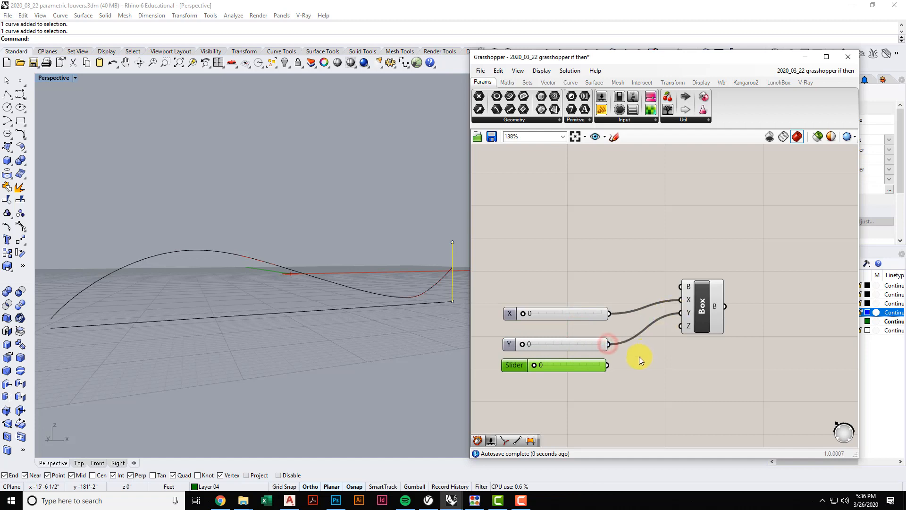
drag(608, 365, 673, 333)
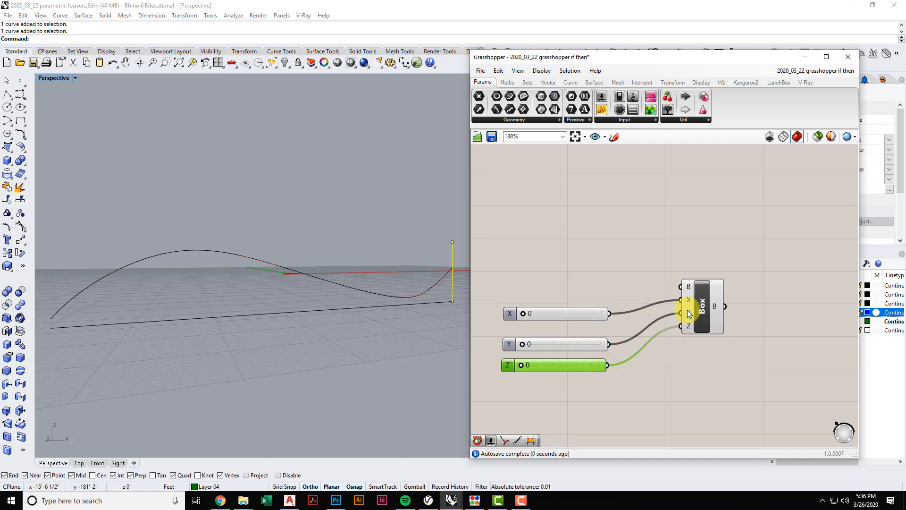
Set the box's X slider to 100, the Y slider to 20 and the Z slider to 20.
right_drag(642, 353, 658, 347)
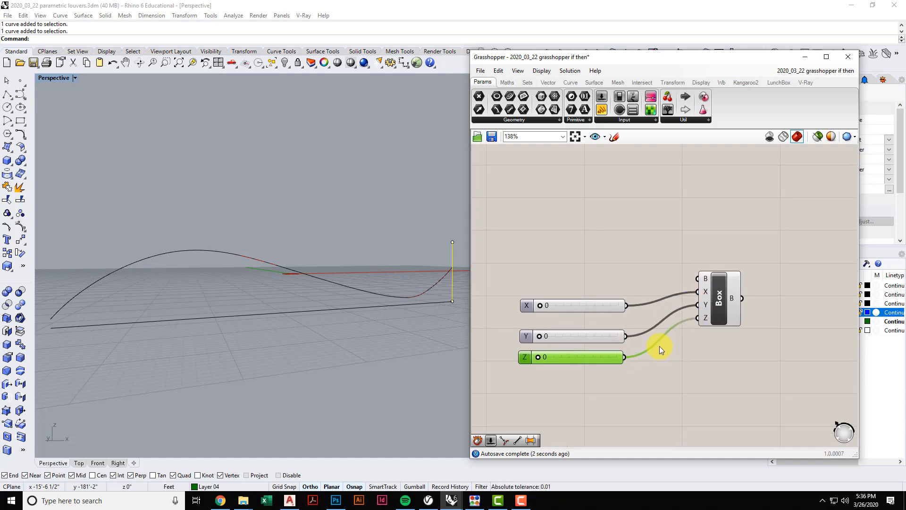
scroll(562, 320, down, 5)
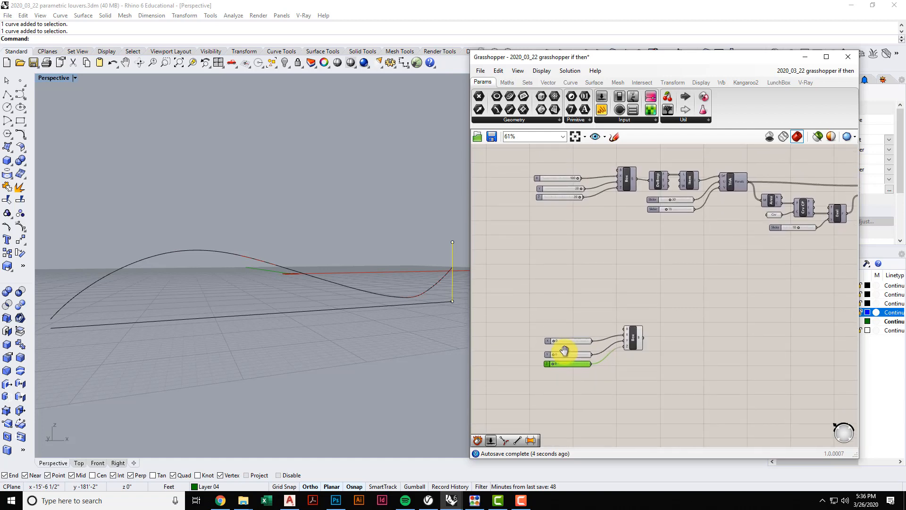
scroll(565, 353, up, 4)
double_click(553, 328)
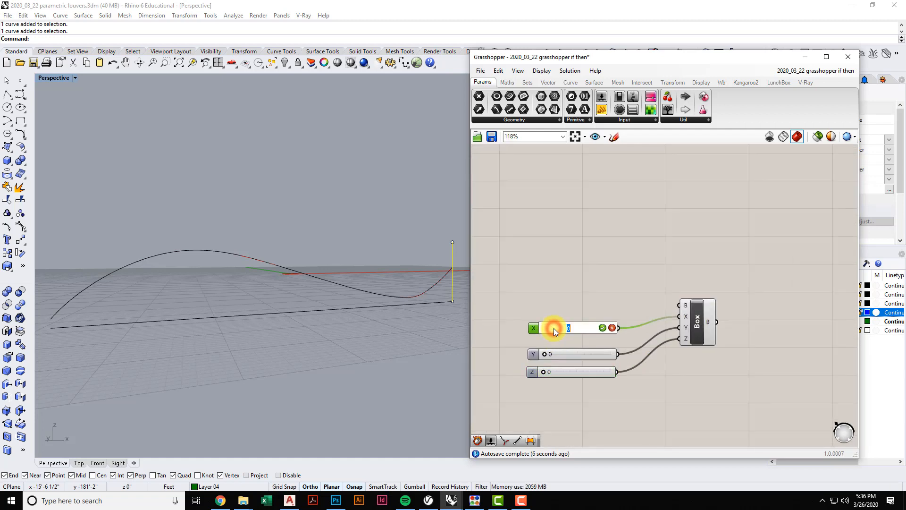
text(100)
click(602, 327)
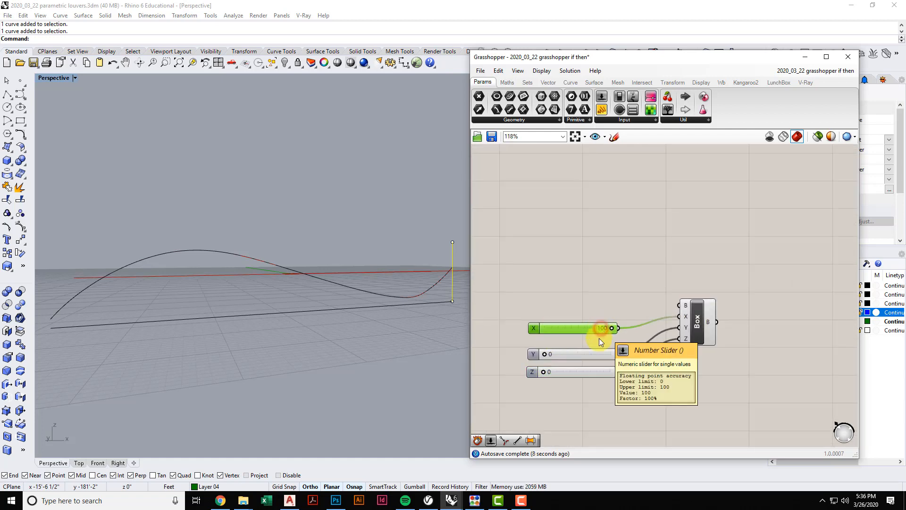
double_click(567, 354)
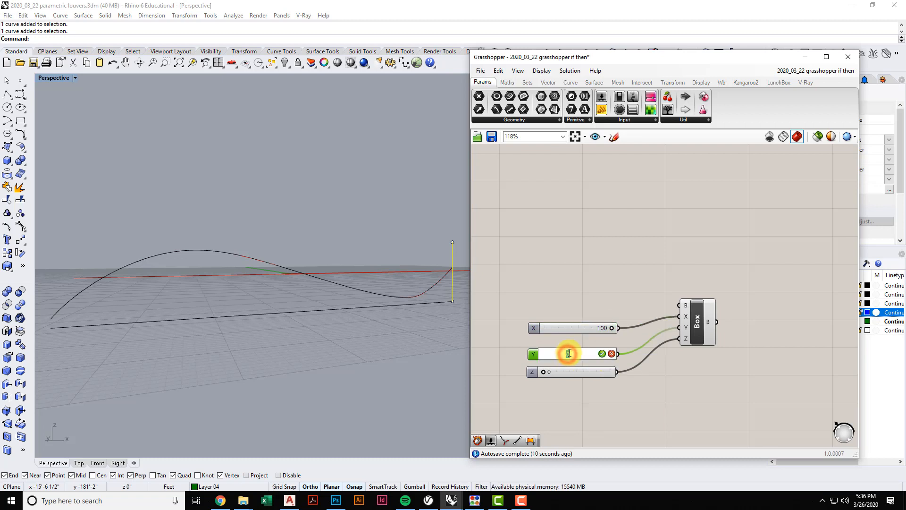
text(20)
click(601, 354)
double_click(573, 372)
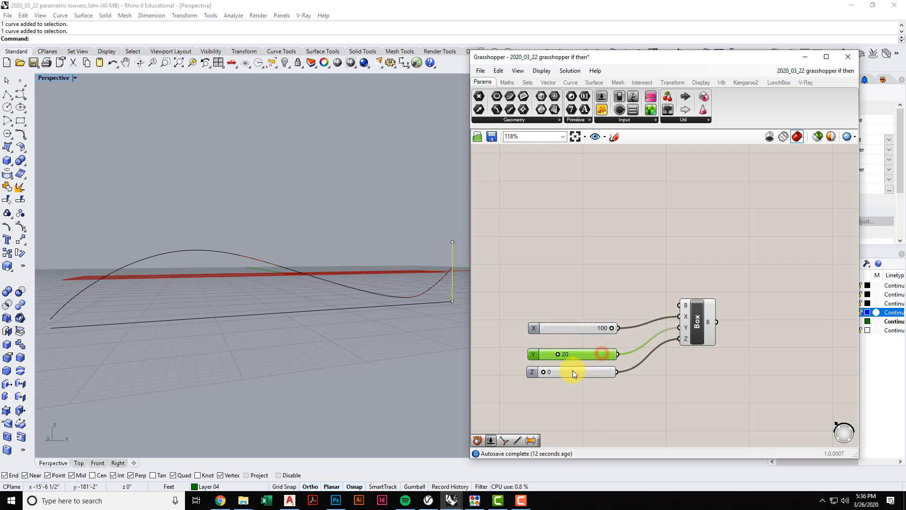
text(20)
click(600, 371)
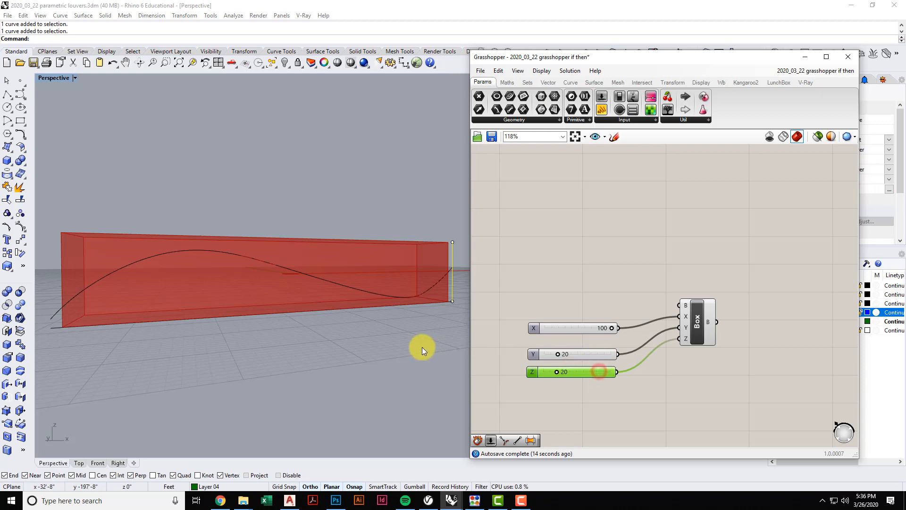
right_drag(404, 312, 428, 323)
click(648, 363)
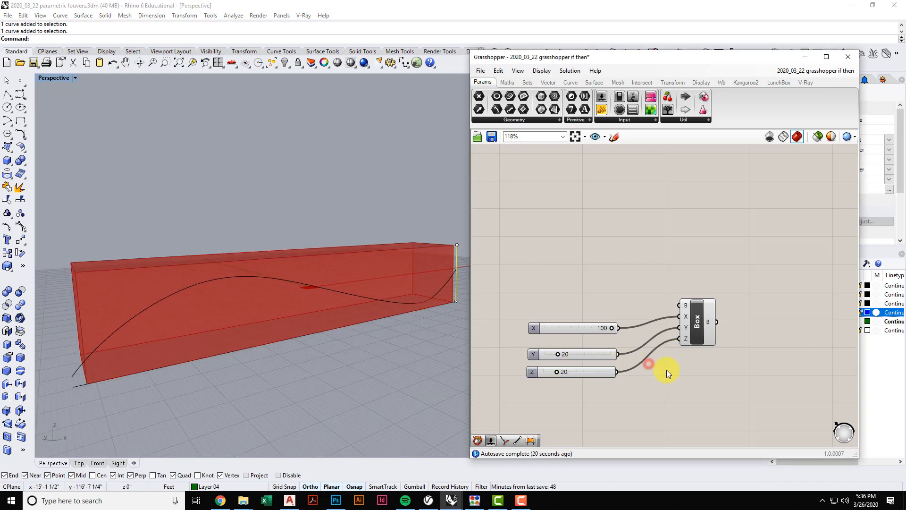
Line up the X, Y and Z sliders close beside the Box component and clear the curve selection in Rhino.
drag(595, 329, 616, 318)
drag(613, 353, 645, 331)
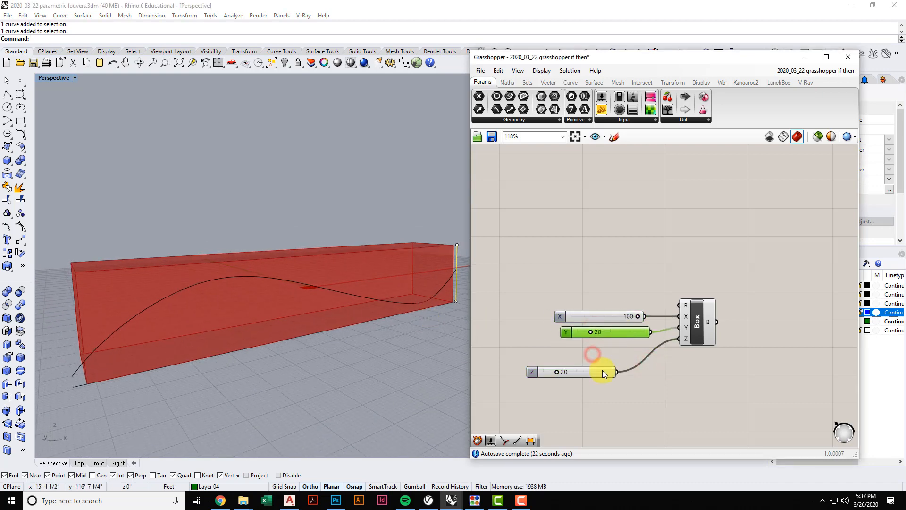
drag(597, 371, 614, 334)
scroll(607, 352, down, 4)
right_drag(588, 362, 554, 364)
scroll(617, 371, up, 1)
right_drag(623, 370, 630, 363)
scroll(631, 363, up, 1)
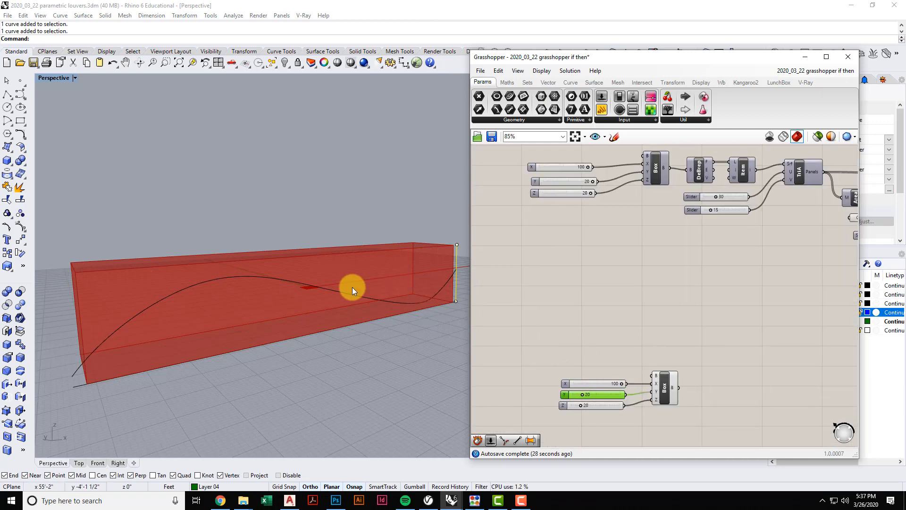
click(573, 310)
right_drag(565, 314, 542, 259)
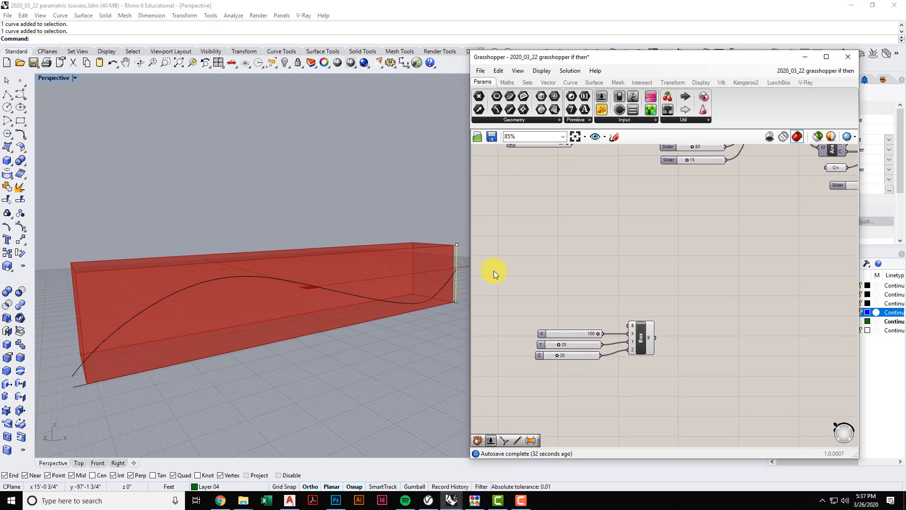
click(413, 219)
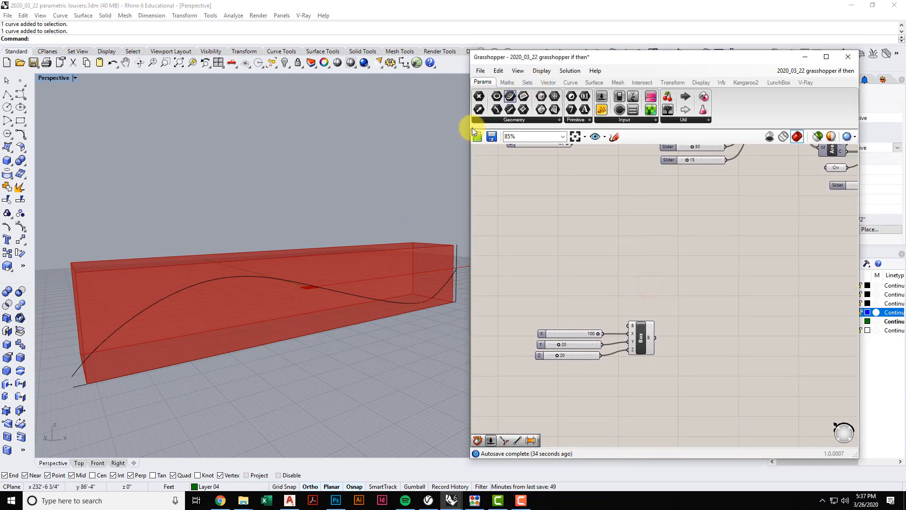
click(644, 335)
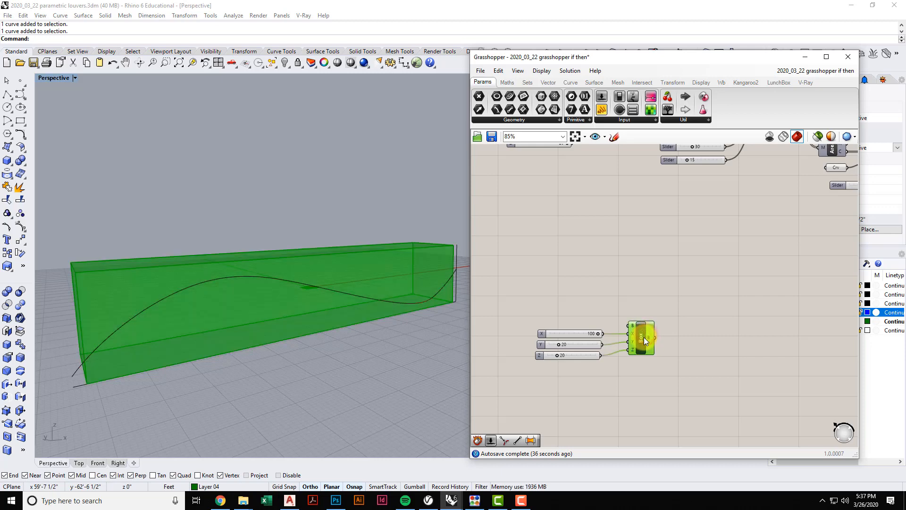
click(523, 83)
click(519, 118)
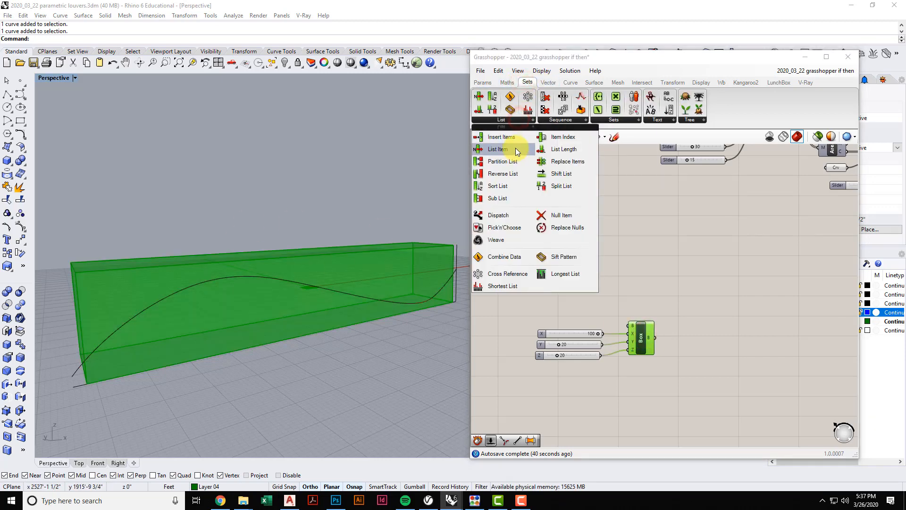
drag(516, 148, 682, 327)
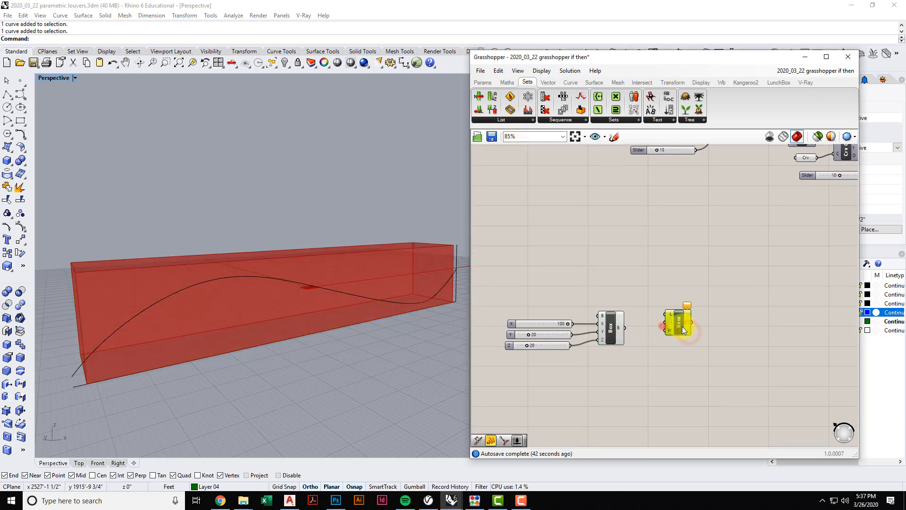
scroll(659, 337, up, 2)
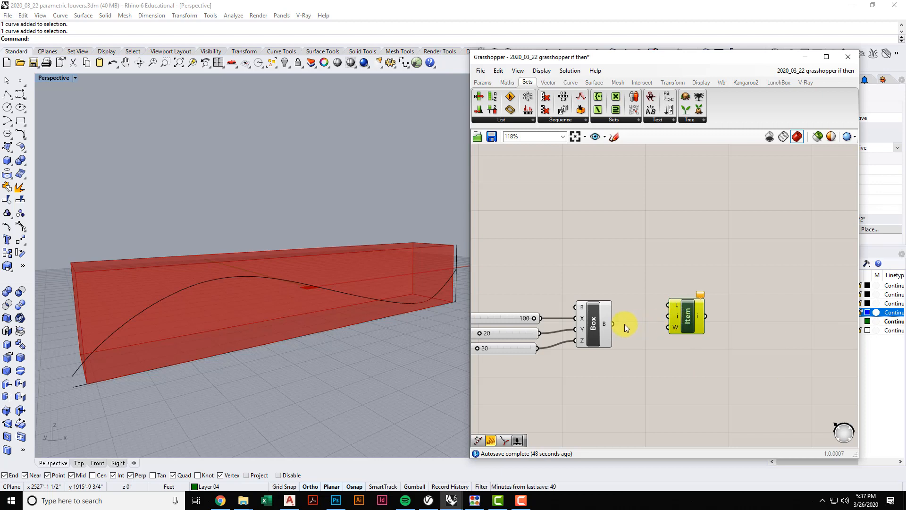
drag(612, 324, 668, 305)
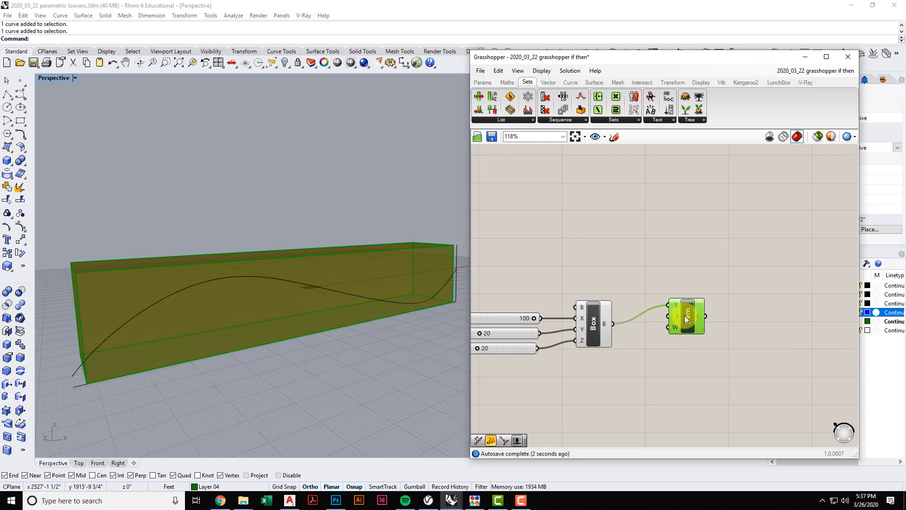
key(Delete)
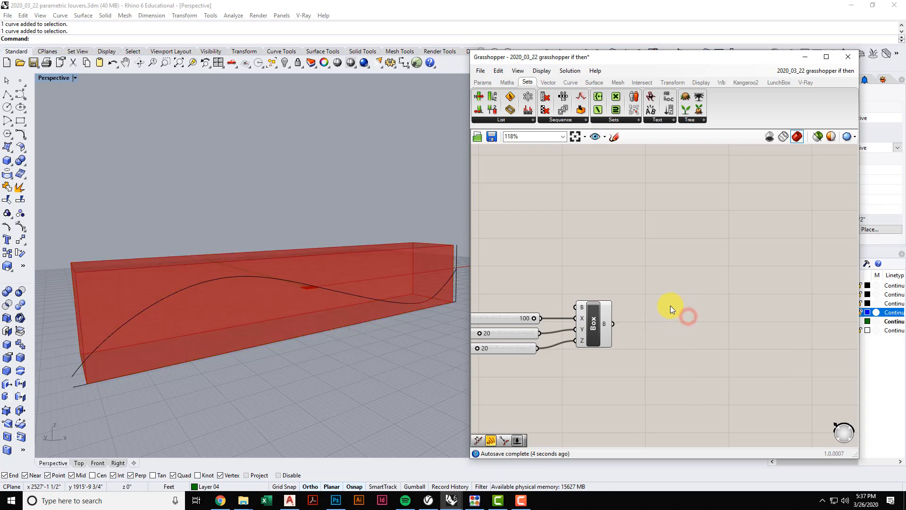
Add a Deconstruct Brep component beside the Box and connect the Box output to its B input.
click(593, 82)
click(538, 120)
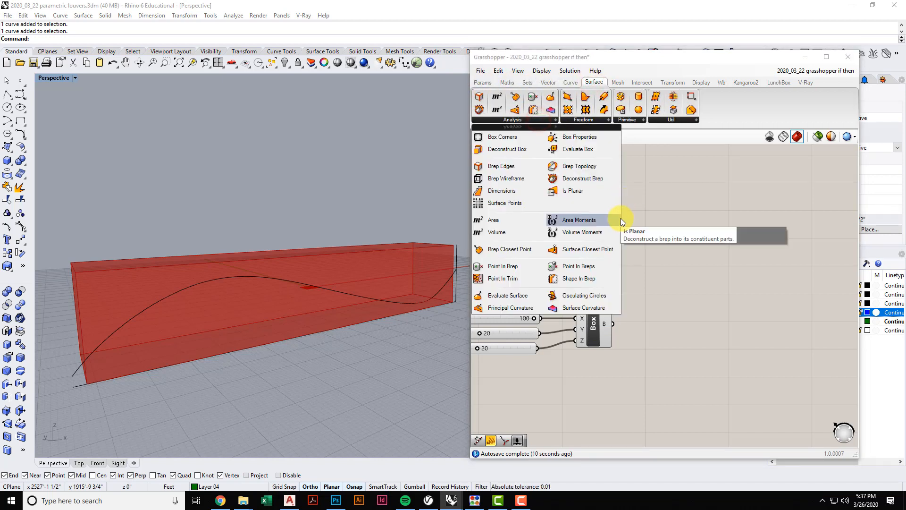
drag(596, 180, 646, 325)
right_drag(647, 360, 663, 325)
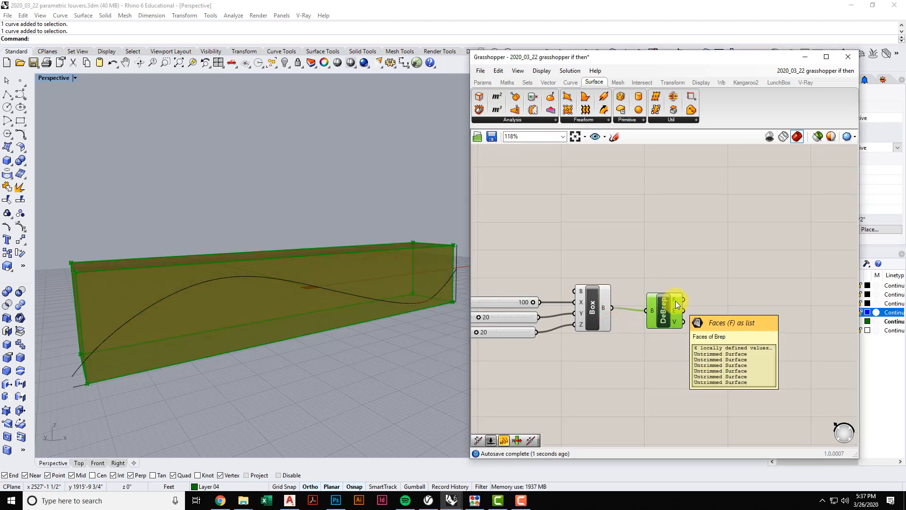
mouse_move(665, 326)
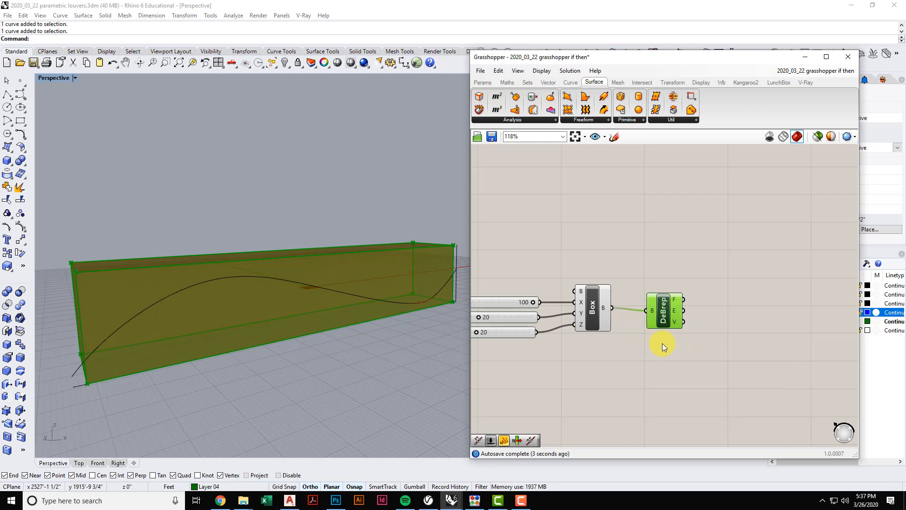
right_drag(662, 343, 640, 344)
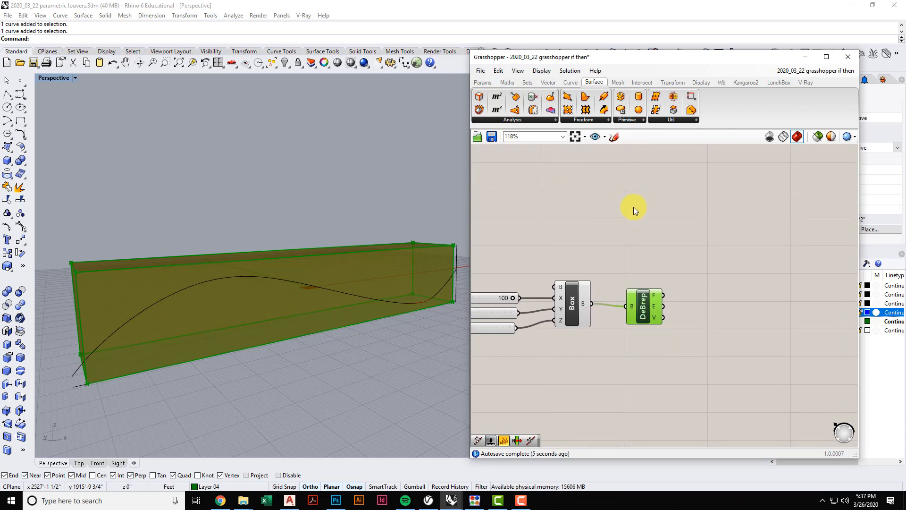
Add a List Item component and connect Deconstruct Brep's Faces output to its List input, then check the picked face in Rhino.
click(527, 83)
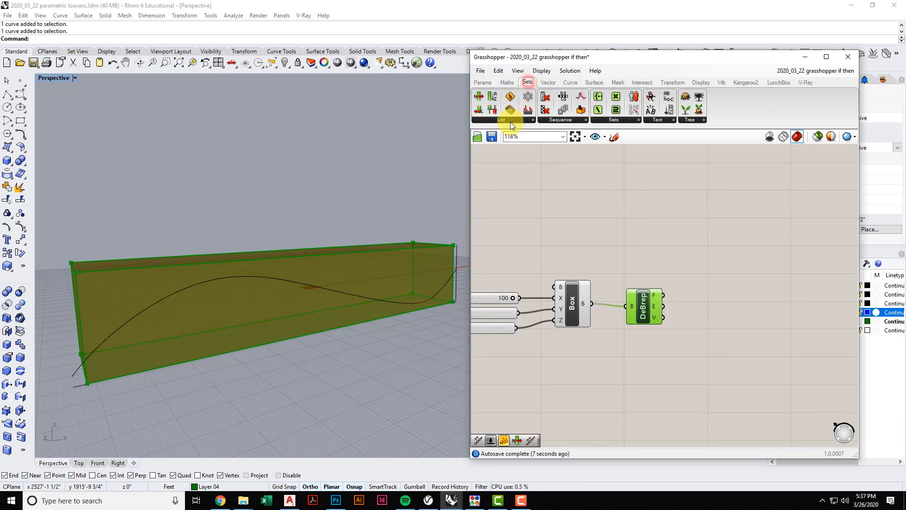
click(511, 121)
drag(512, 152, 727, 302)
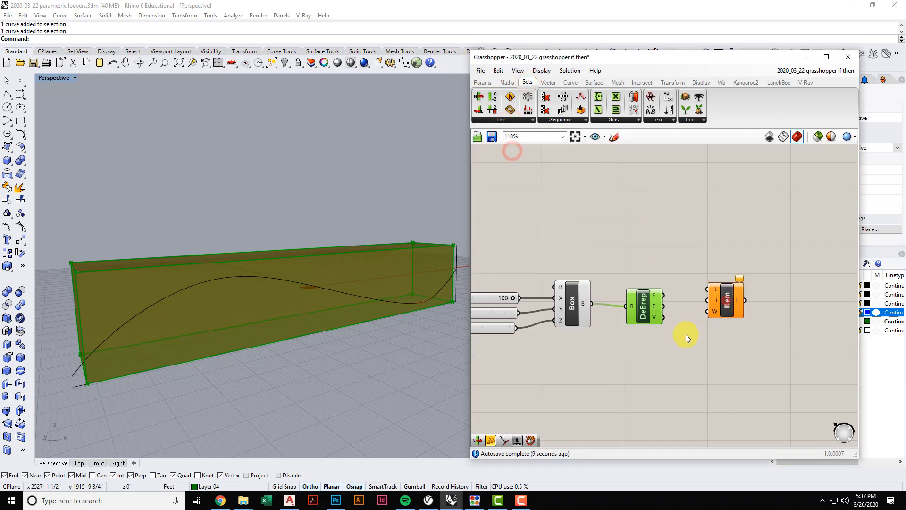
right_drag(726, 307, 701, 287)
click(701, 282)
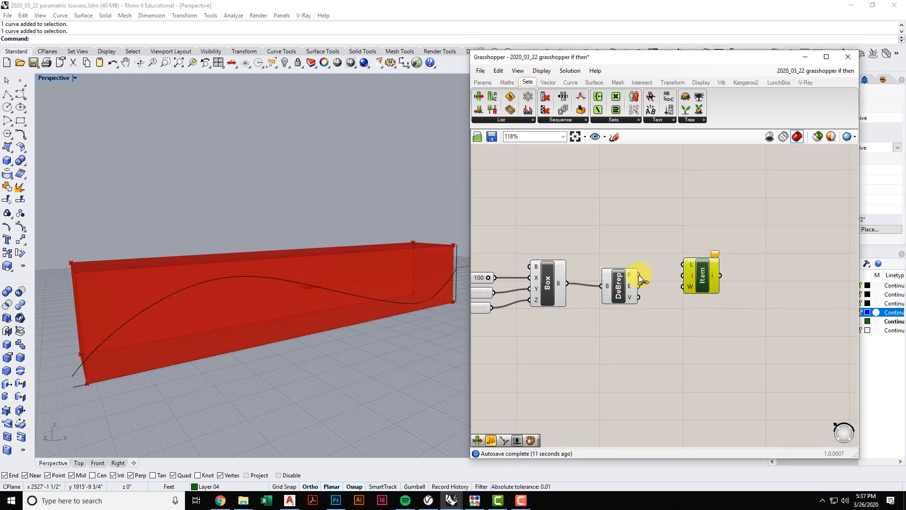
drag(639, 275, 682, 264)
click(679, 316)
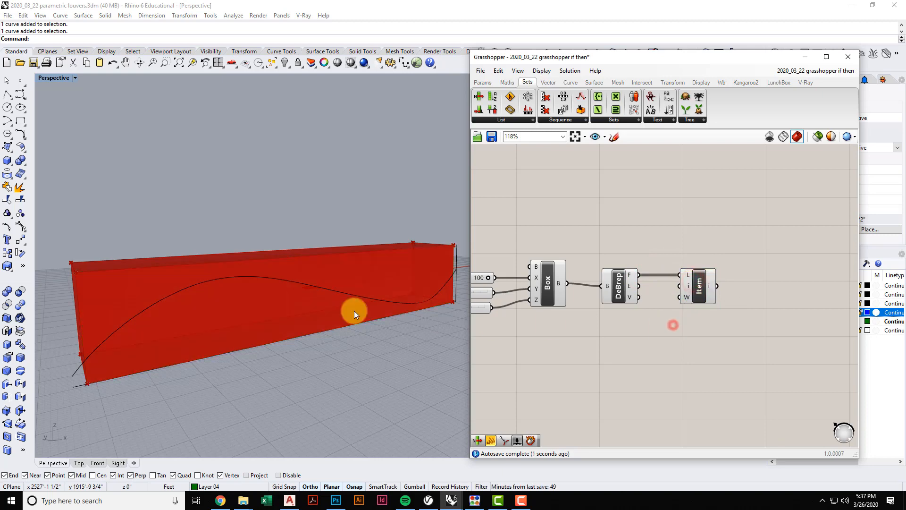
click(696, 286)
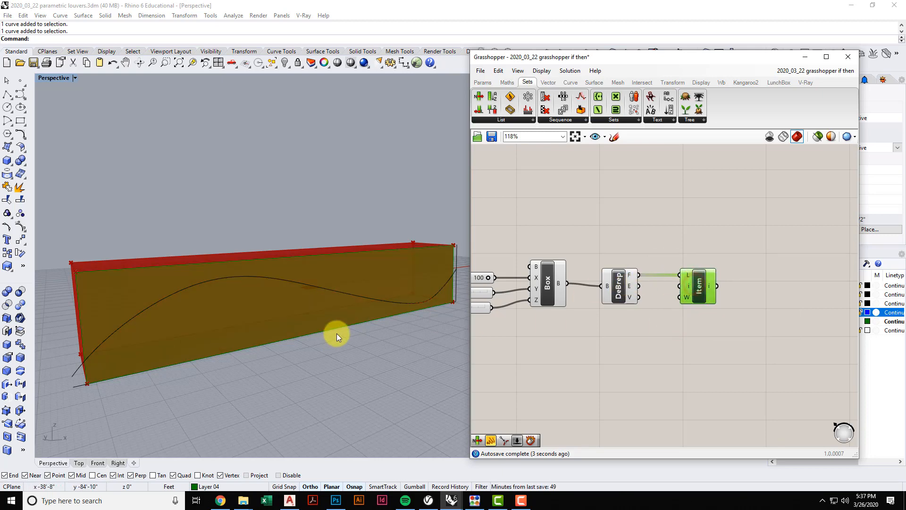
right_drag(336, 333, 359, 327)
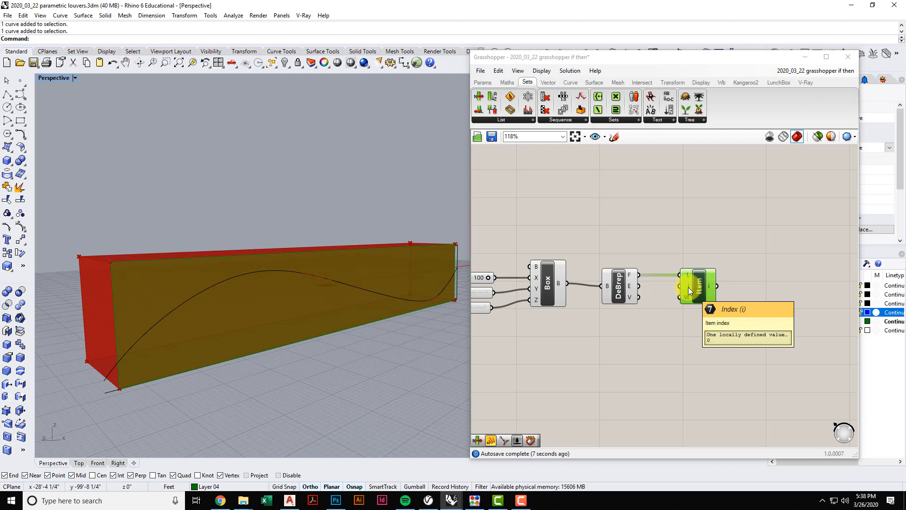
Add a Number Slider below Deconstruct Brep with 0 digits and a maximum of 5.
double_click(607, 355)
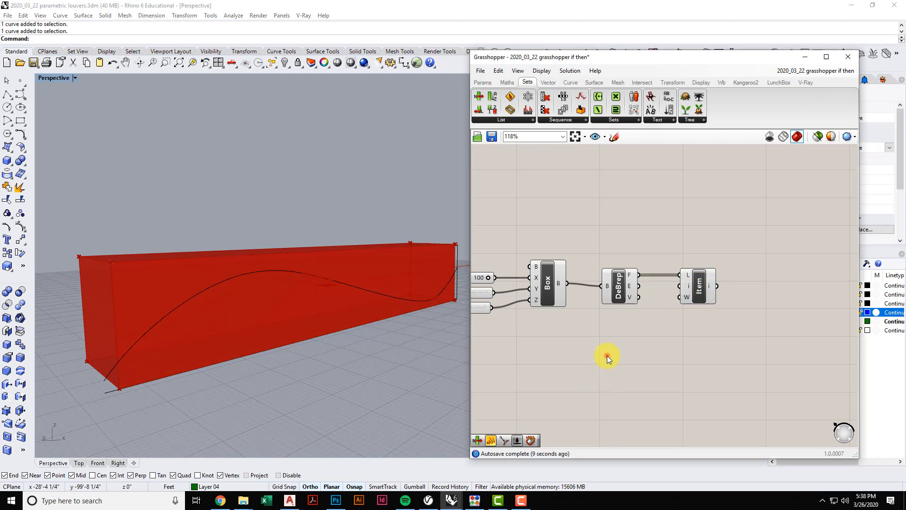
text(slide)
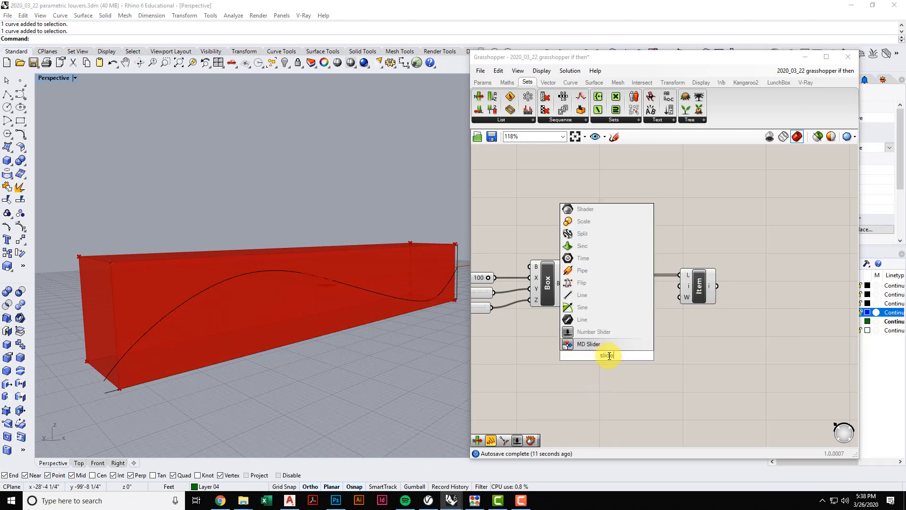
click(602, 334)
right_click(613, 354)
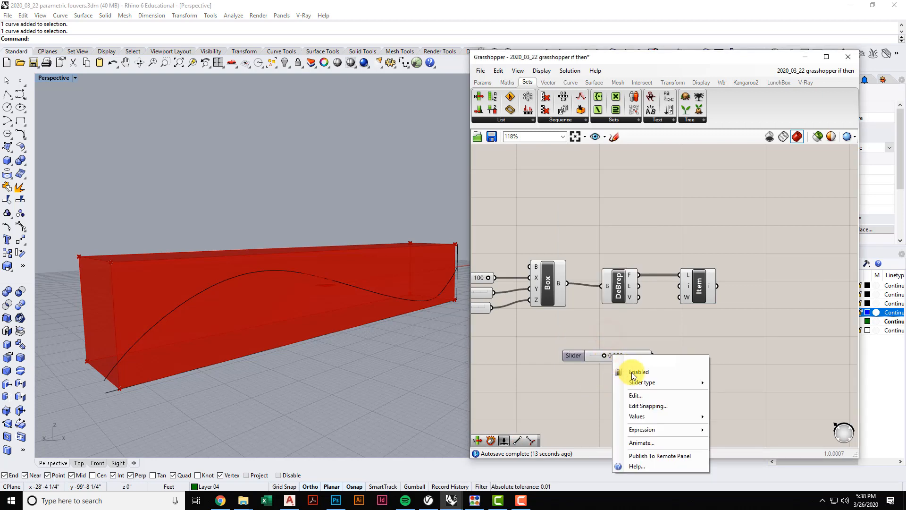
click(632, 393)
drag(659, 374, 581, 374)
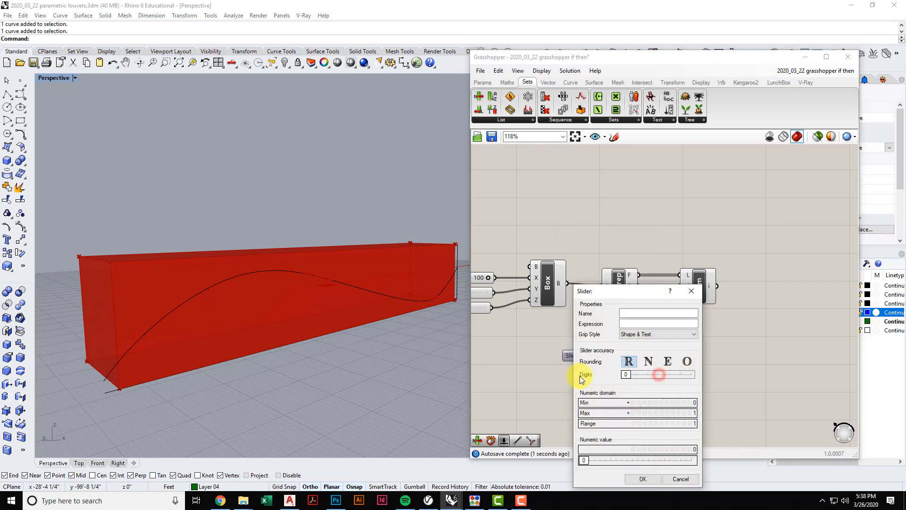
double_click(602, 414)
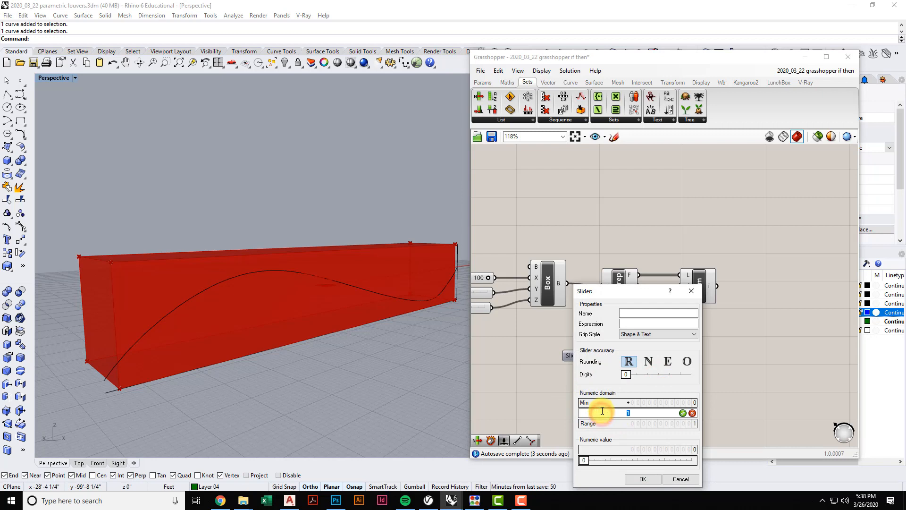
text(5)
click(683, 413)
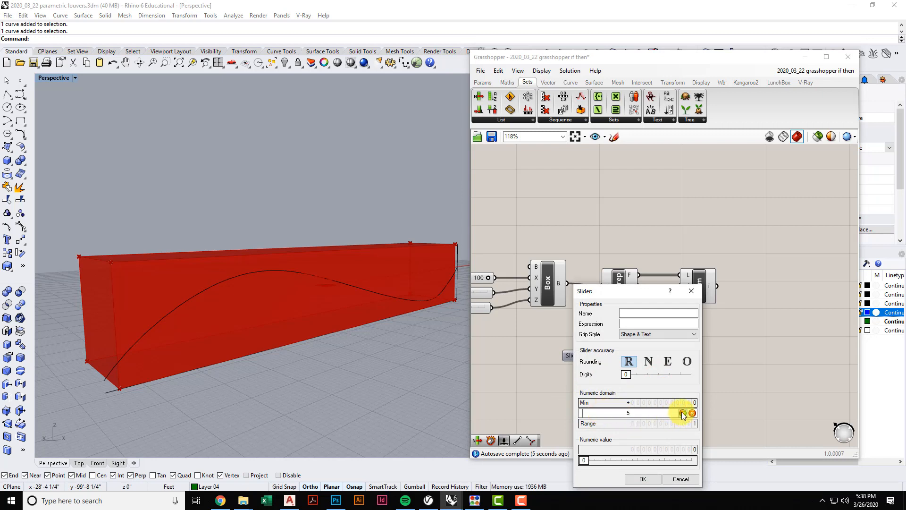
click(647, 479)
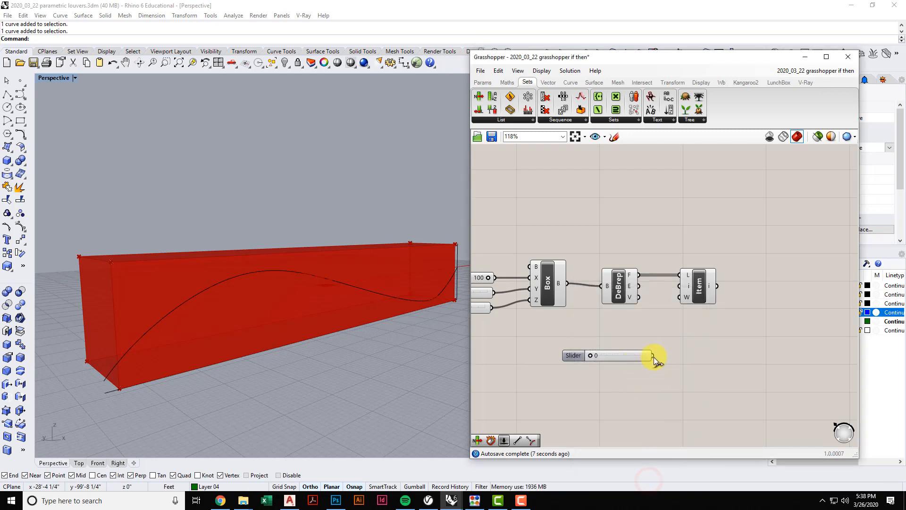
Connect the new slider to List Item's index input, run it through to 5 and return it to 0.
drag(652, 356, 697, 285)
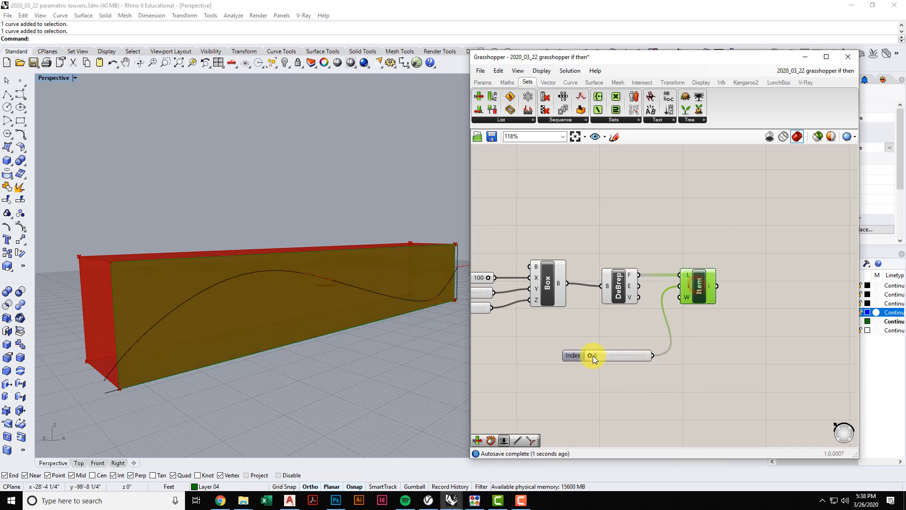
drag(590, 355, 642, 358)
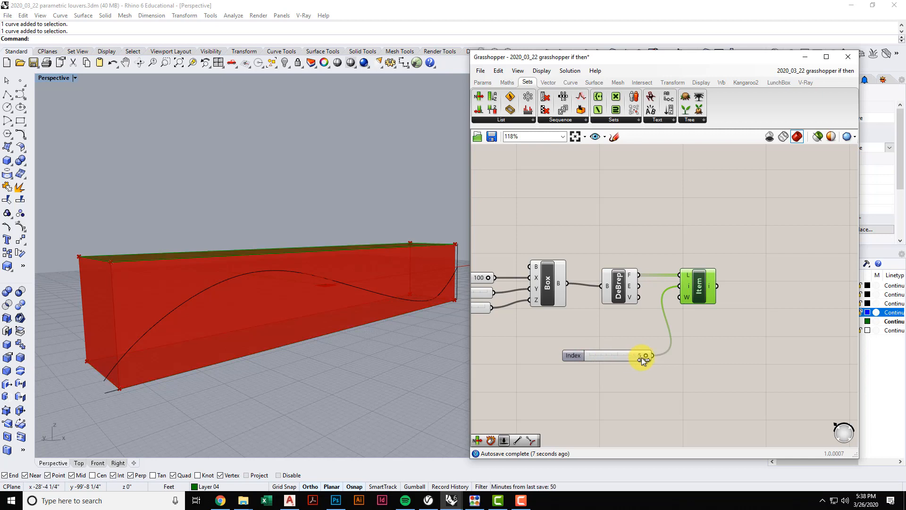
drag(642, 358, 573, 361)
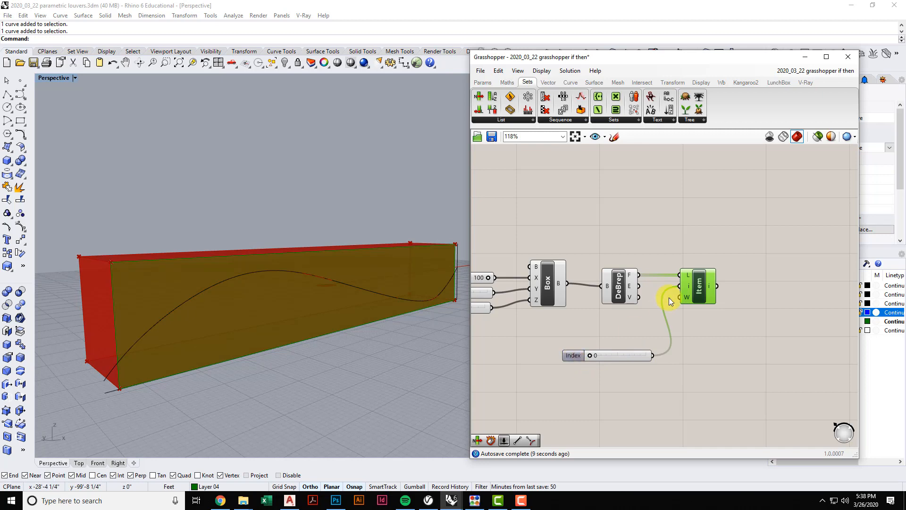
Turn off the preview of the Box and Deconstruct Brep components so only the List Item face is shown.
scroll(598, 330, down, 3)
mouse_move(611, 360)
right_down()
mouse_move(605, 380)
mouse_move(602, 359)
right_up()
drag(615, 359, 577, 321)
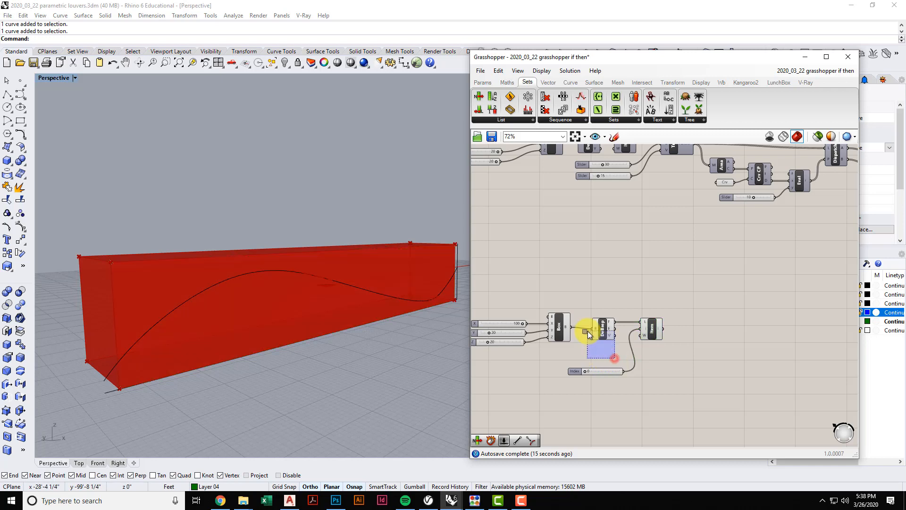
right_drag(605, 356, 632, 346)
drag(642, 342, 572, 279)
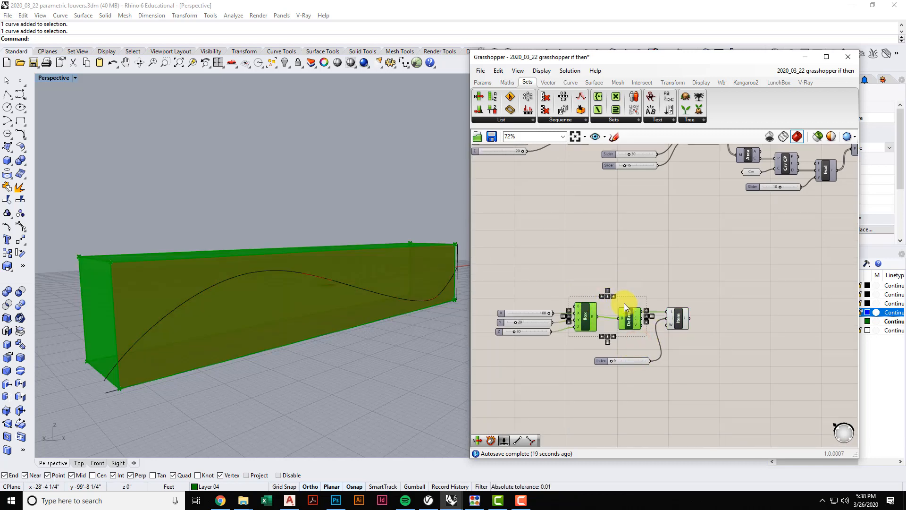
click(682, 321)
drag(645, 350, 552, 282)
right_click(601, 251)
click(624, 265)
click(678, 318)
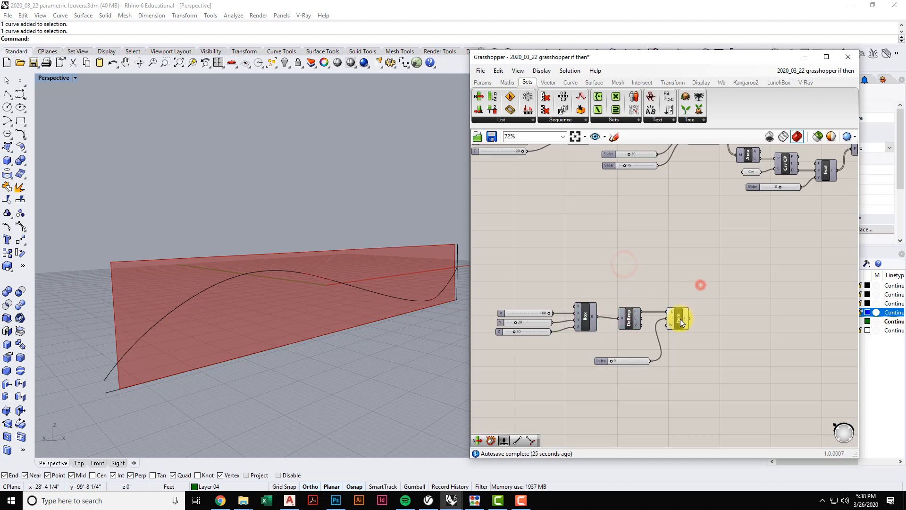
click(676, 345)
mouse_move(677, 344)
right_down()
mouse_move(661, 366)
mouse_move(658, 338)
mouse_move(680, 334)
right_up()
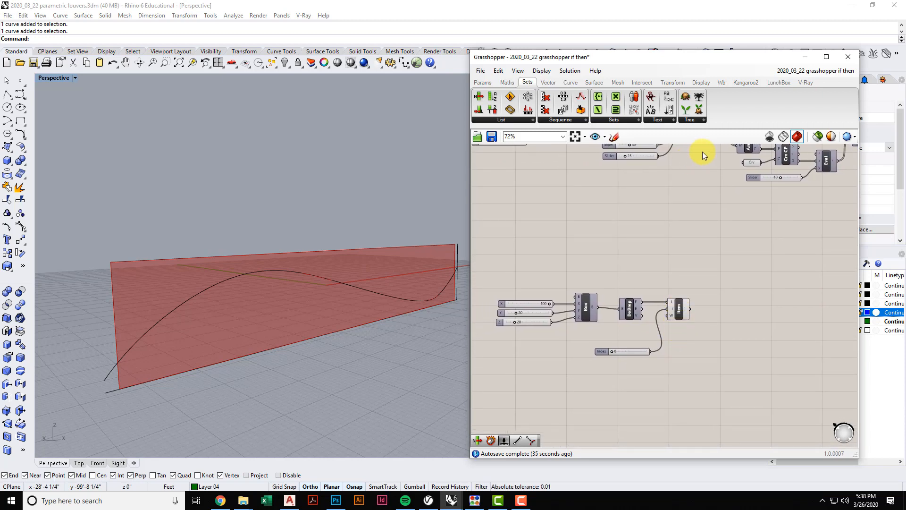
Add LunchBox's Triangular Panels A component beside the List Item component.
mouse_move(775, 83)
click(780, 83)
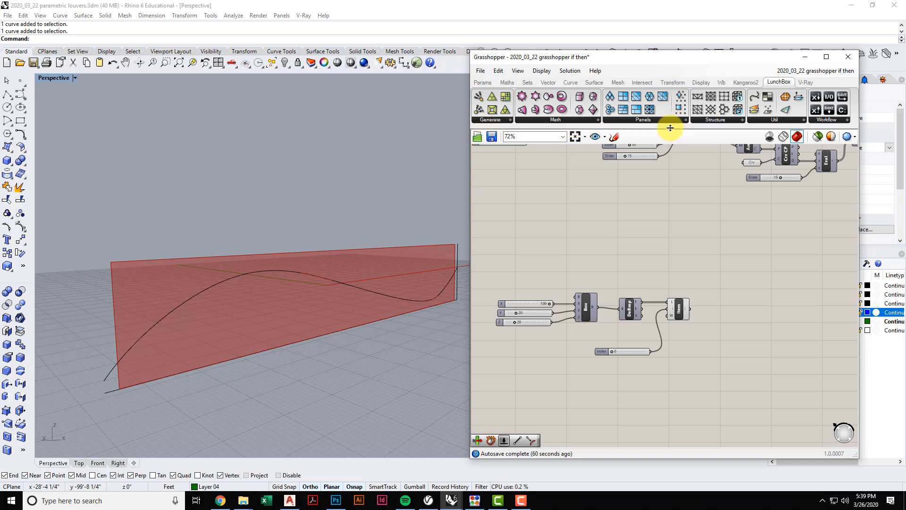
click(735, 119)
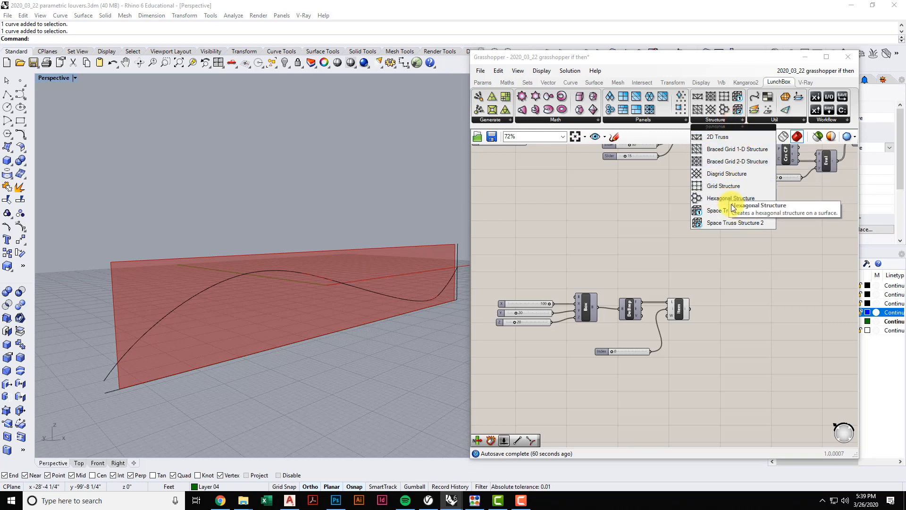
click(643, 230)
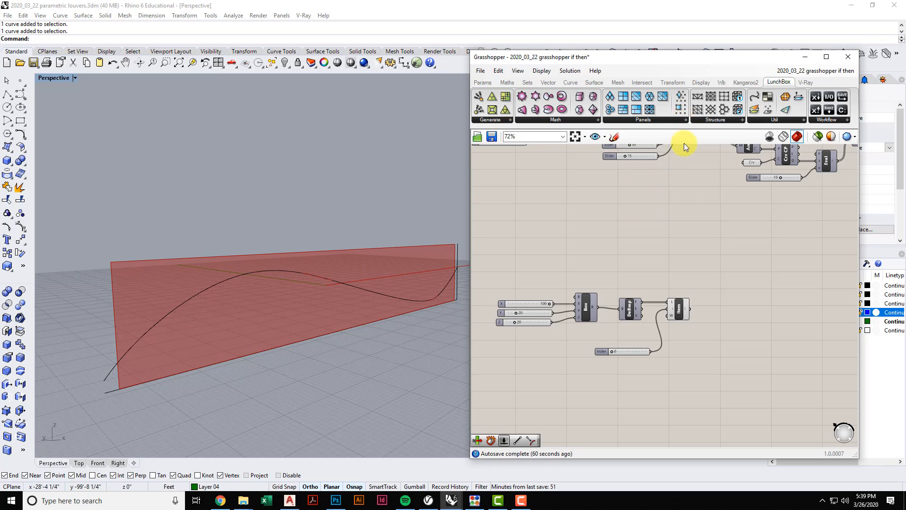
right_drag(683, 143, 687, 200)
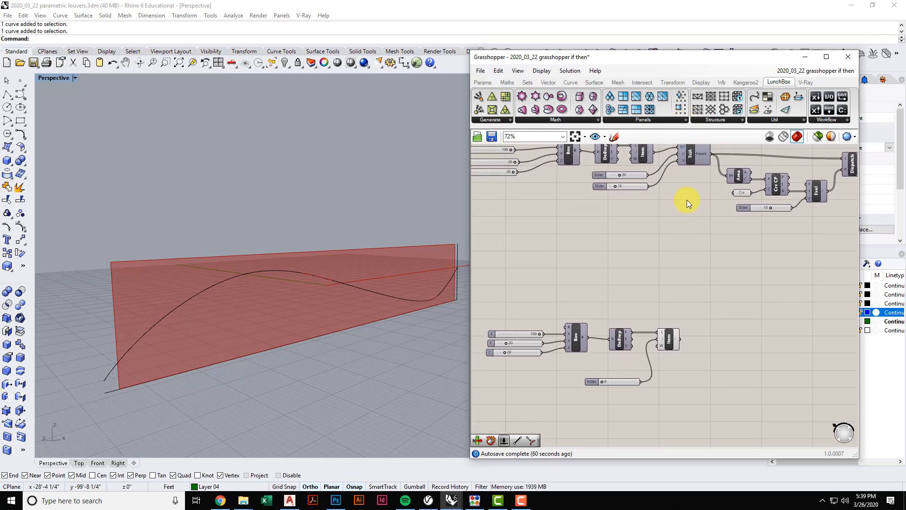
click(687, 119)
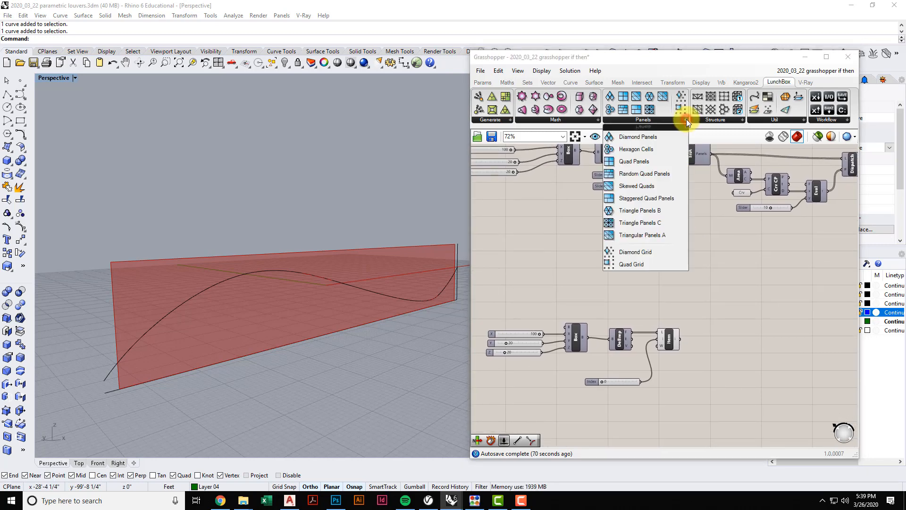
click(674, 235)
click(710, 339)
right_drag(689, 378, 682, 352)
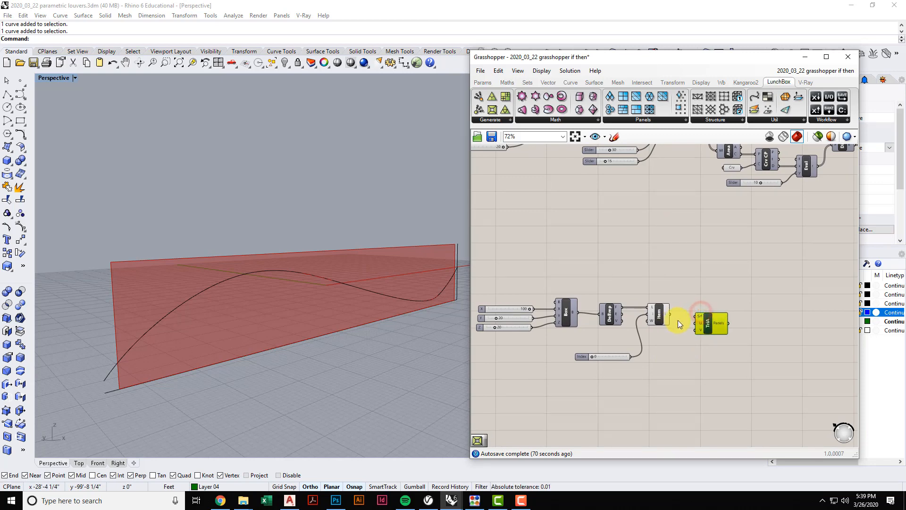
Connect the List Item output to the Srf input of the Triangular Panels A component.
scroll(677, 320, up, 4)
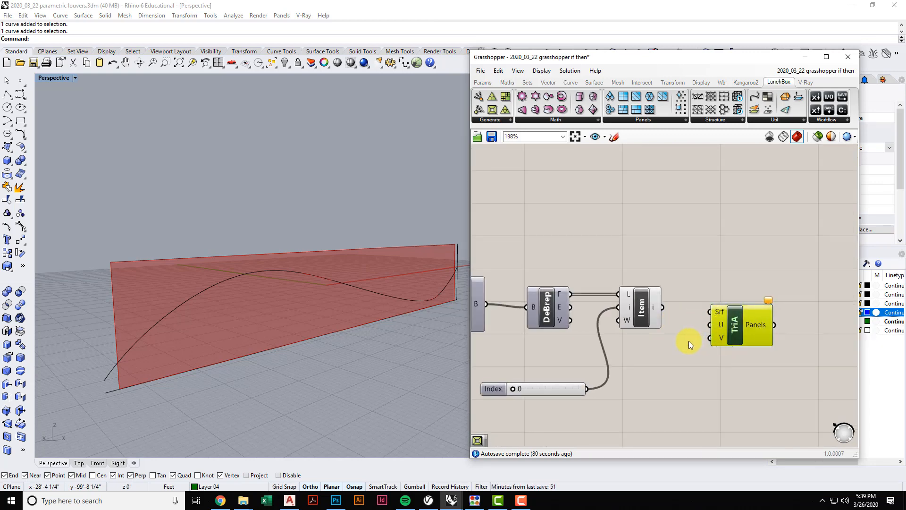
right_drag(689, 340, 672, 325)
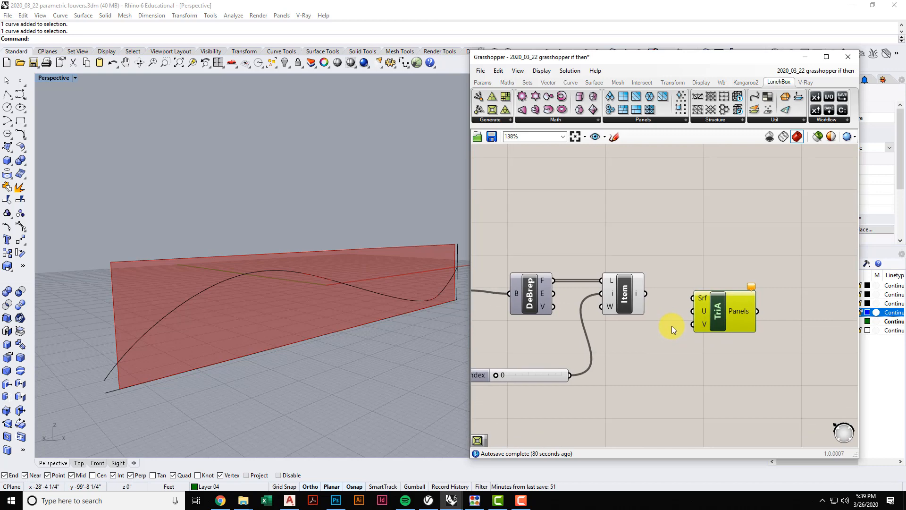
click(633, 293)
drag(645, 292, 689, 298)
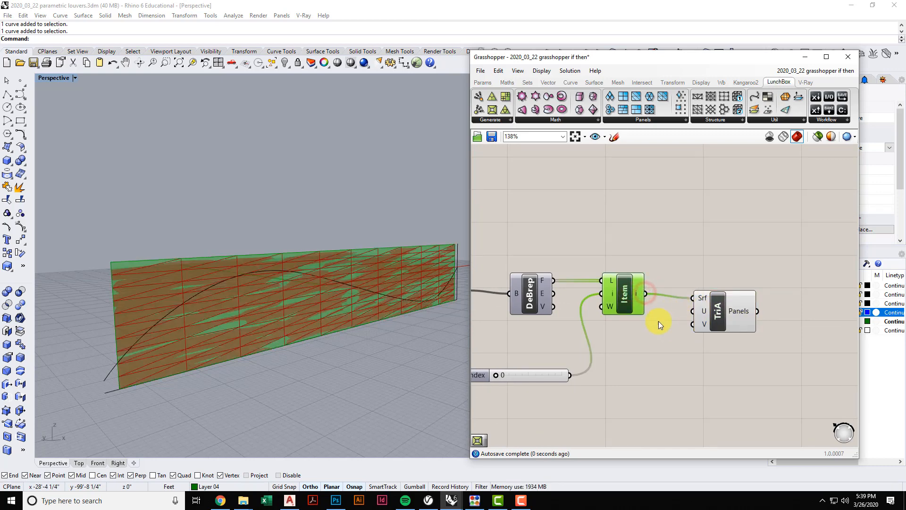
click(627, 339)
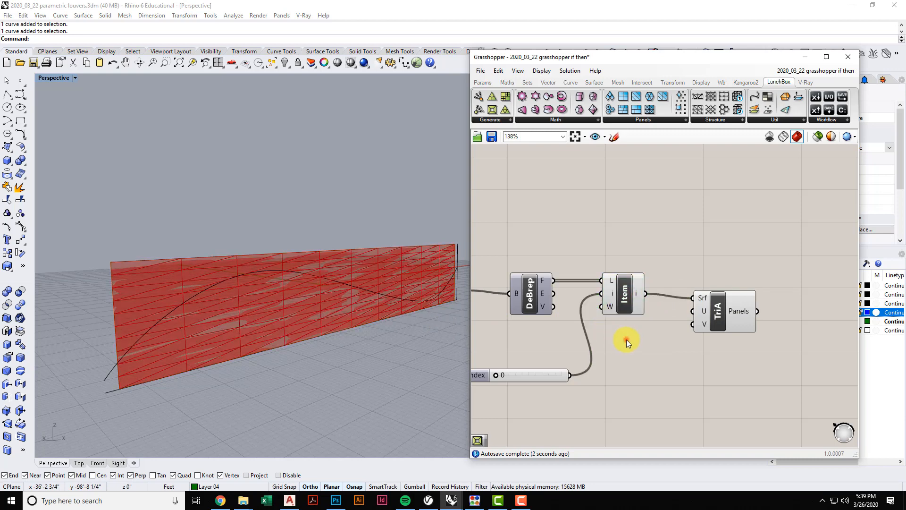
Turn off the preview of the List Item component.
click(610, 288)
right_click(613, 228)
click(649, 244)
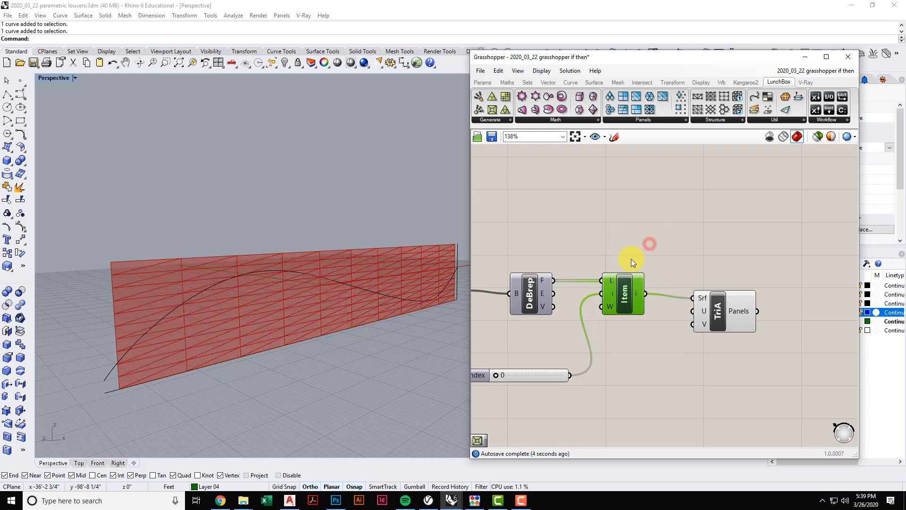
Duplicate the Y and Z number sliders of the Box and place the copies below the Triangular Panels A component.
scroll(661, 276, down, 3)
right_drag(660, 277, 690, 302)
scroll(627, 343, up, 2)
scroll(639, 318, down, 2)
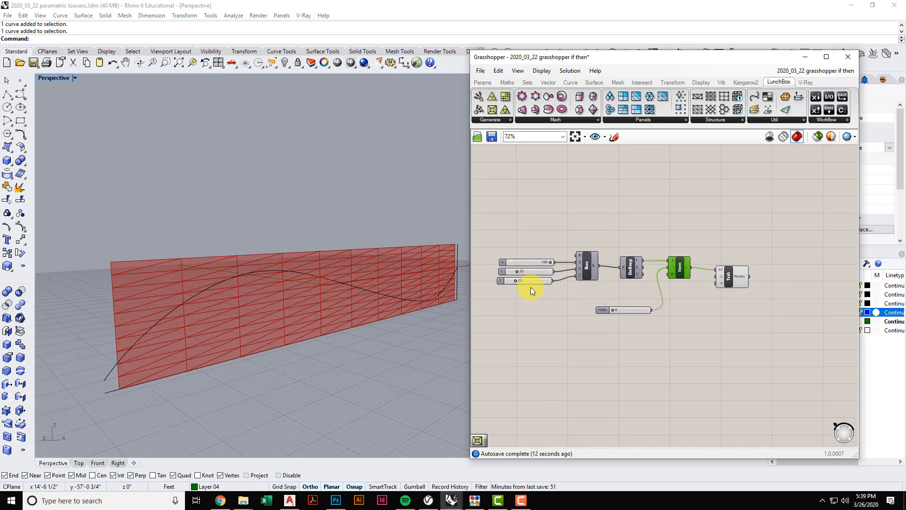
scroll(532, 290, down, 1)
scroll(533, 298, up, 2)
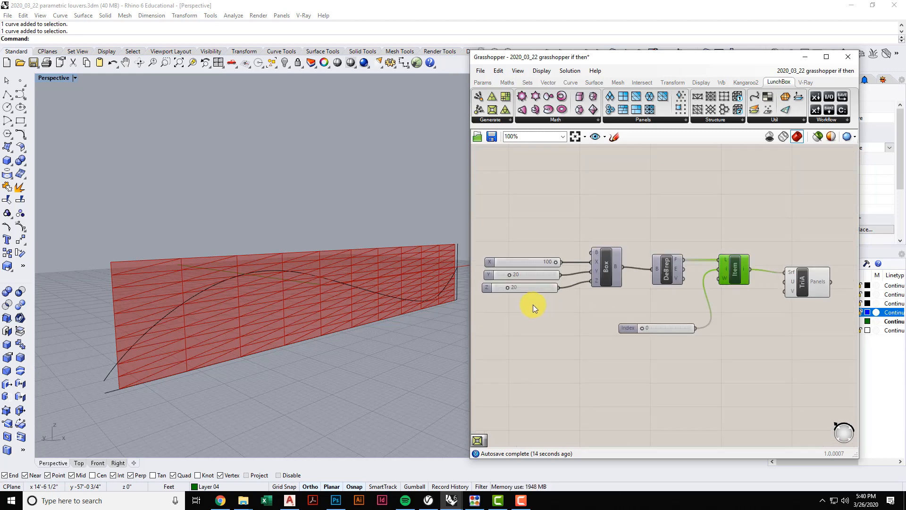
click(529, 275)
shift+click(529, 288)
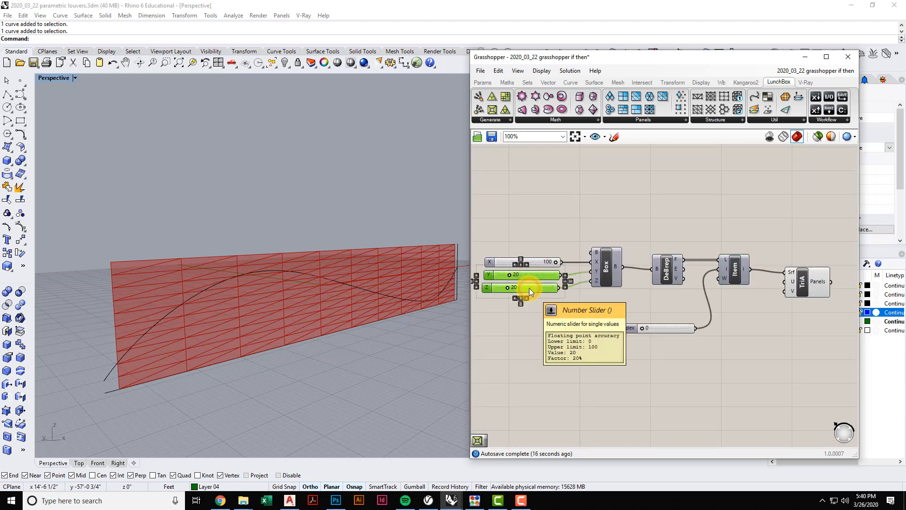
alt+drag(529, 288, 786, 346)
right_drag(831, 343, 710, 329)
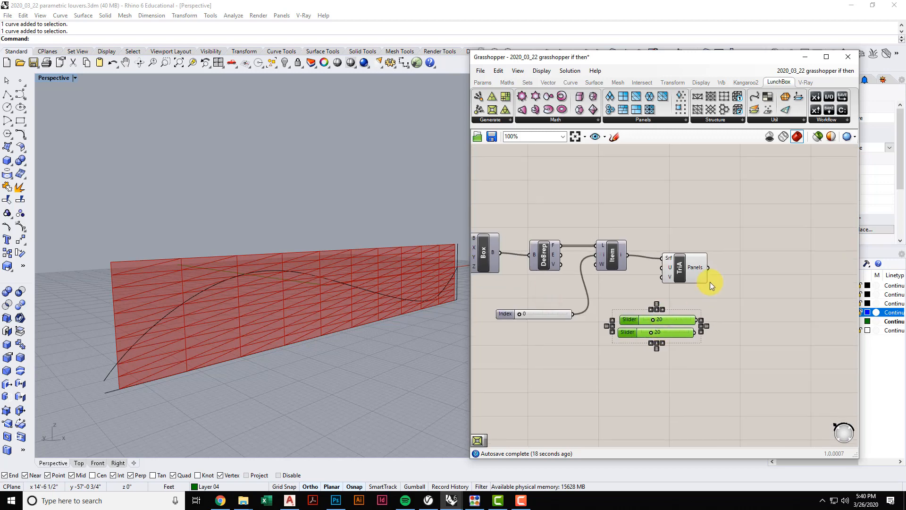
Move the Triangular Panels A component further from List Item and connect the two copied sliders to its U and V inputs.
drag(695, 269, 744, 269)
click(709, 332)
right_drag(709, 333, 670, 322)
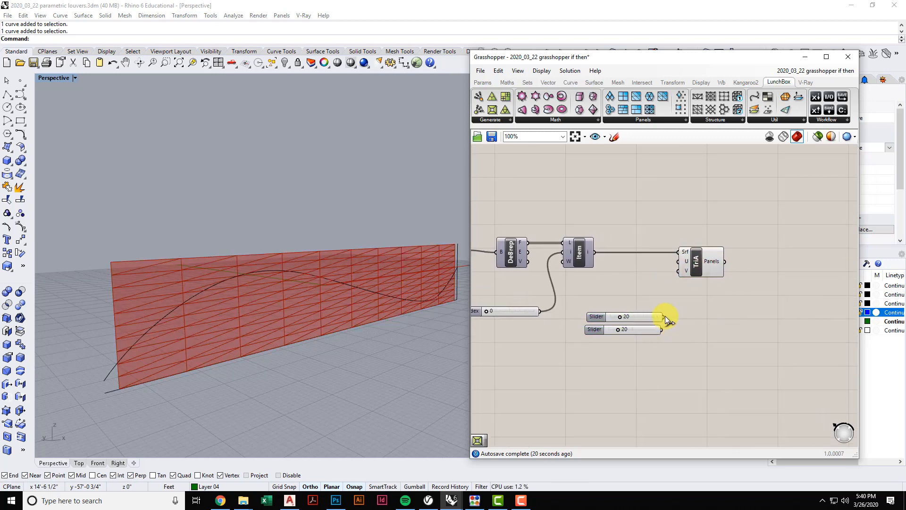
drag(665, 316, 679, 261)
drag(662, 329, 680, 271)
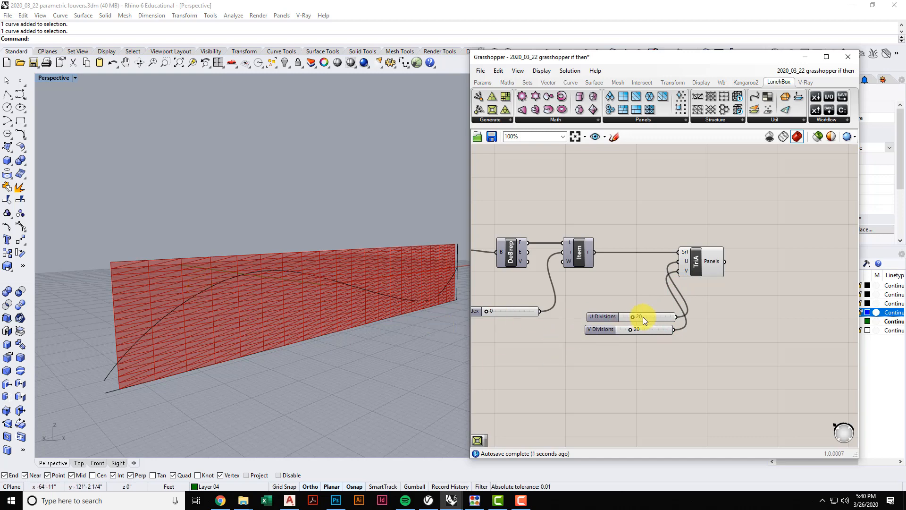
Try a denser panel grid with U Divisions at 72 and V Divisions at 23.
drag(632, 318, 647, 329)
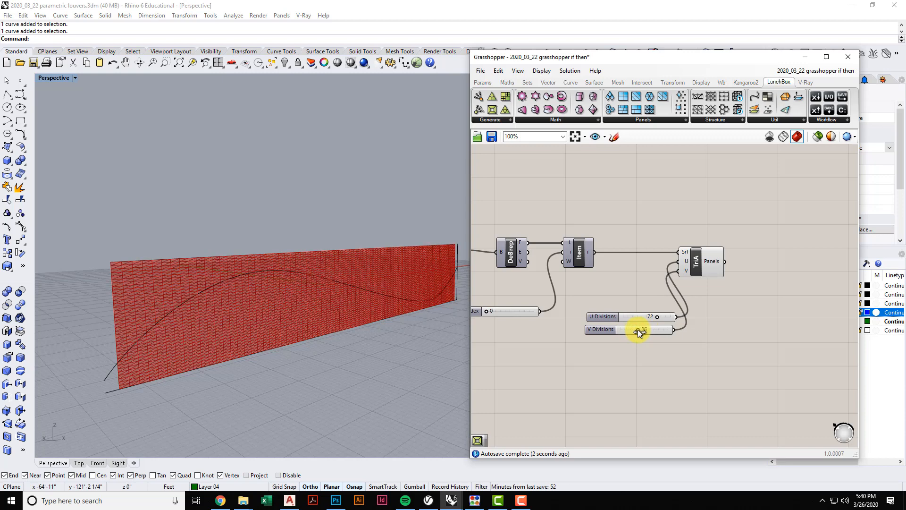
drag(636, 329, 631, 330)
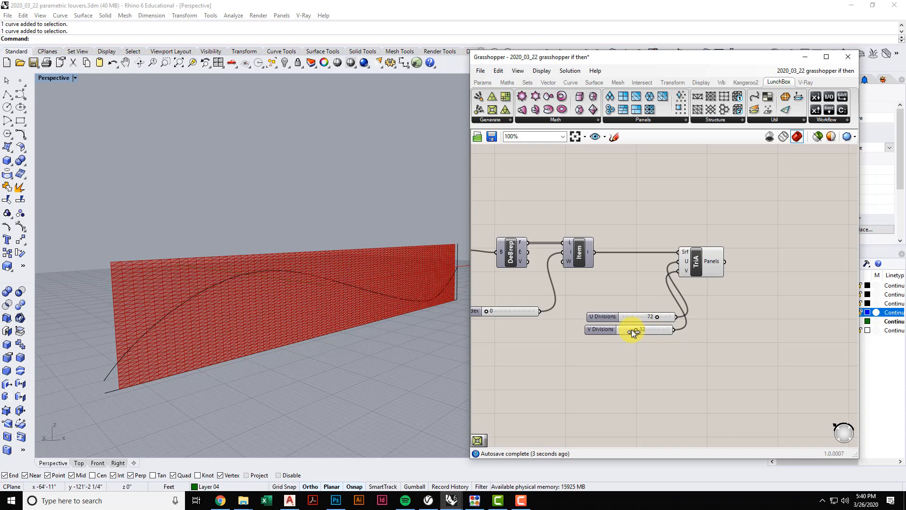
right_drag(642, 347, 653, 292)
scroll(633, 364, down, 2)
scroll(655, 316, up, 3)
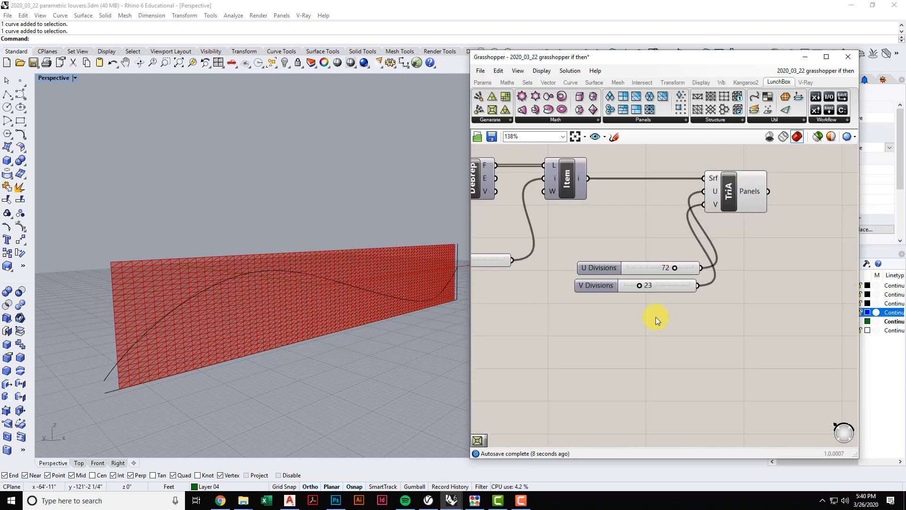
Set the U Divisions slider to 30 and the V Divisions slider to 15.
double_click(650, 270)
text(3)
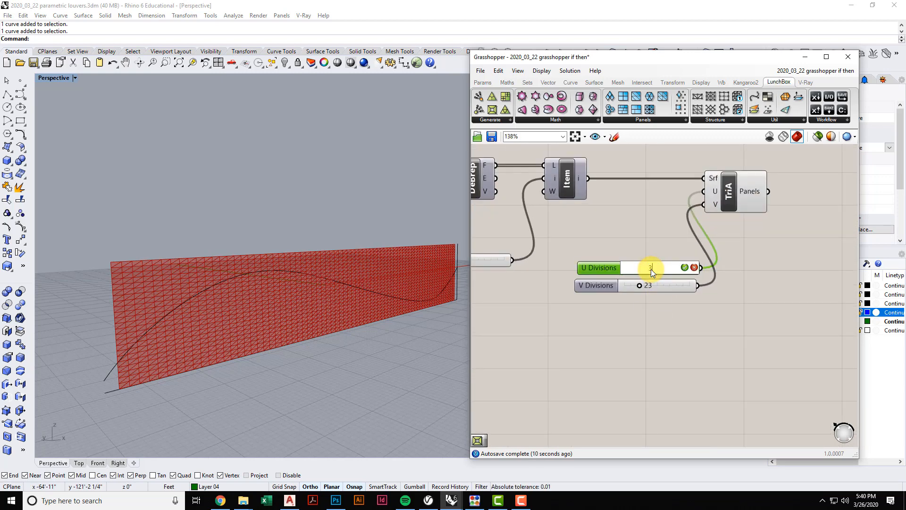
text(0)
click(684, 267)
double_click(656, 286)
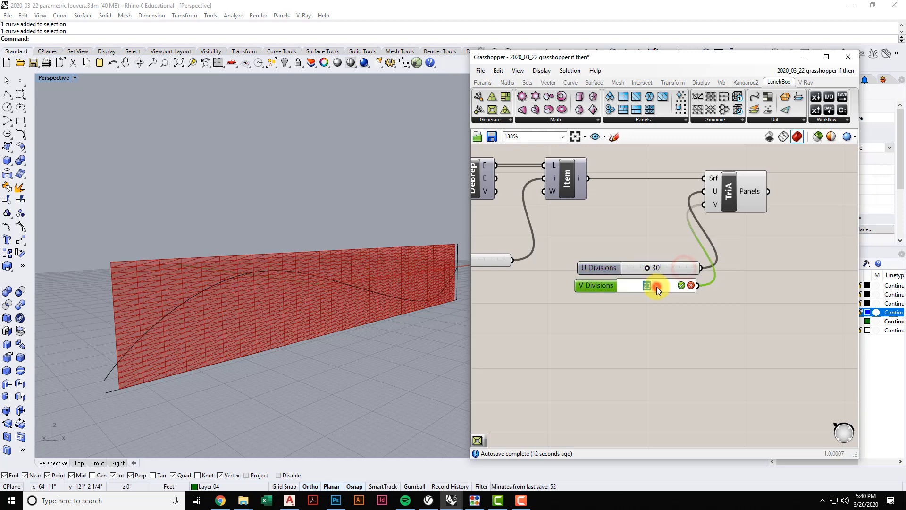
text(15)
click(682, 284)
right_drag(302, 335, 276, 315)
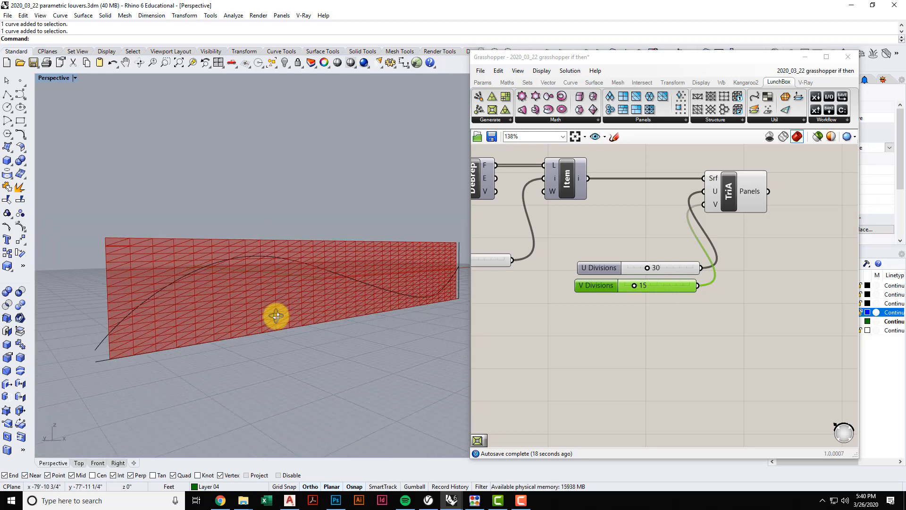
Rearrange the U and V Divisions sliders so they sit between List Item and the Triangular Panels A component, beside its inputs.
scroll(620, 330, down, 4)
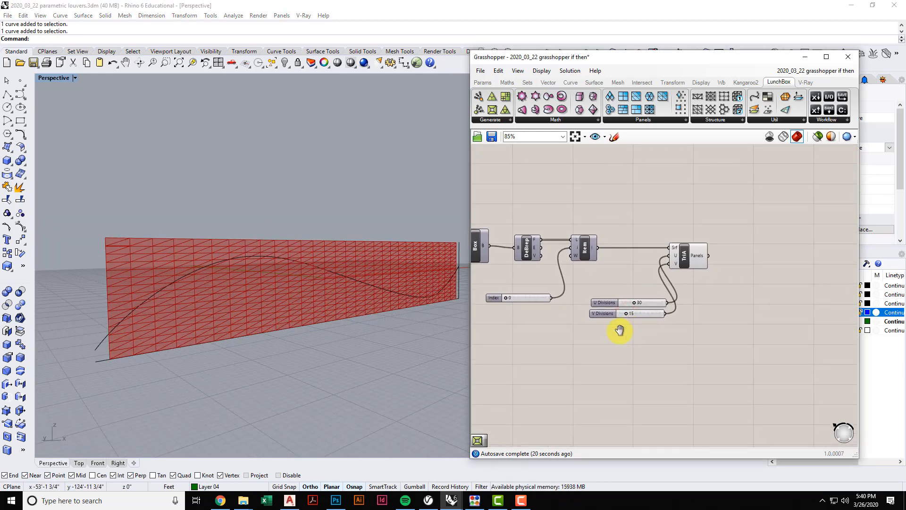
scroll(620, 330, down, 3)
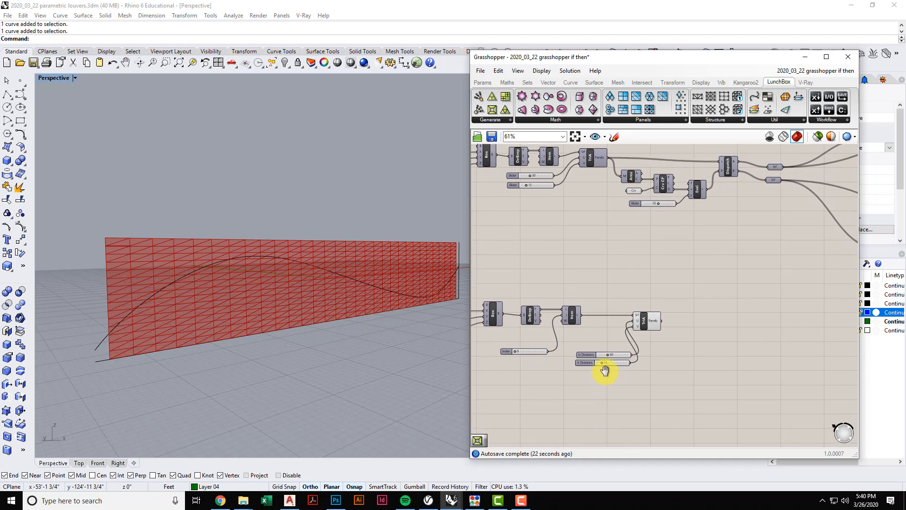
right_drag(605, 371, 602, 366)
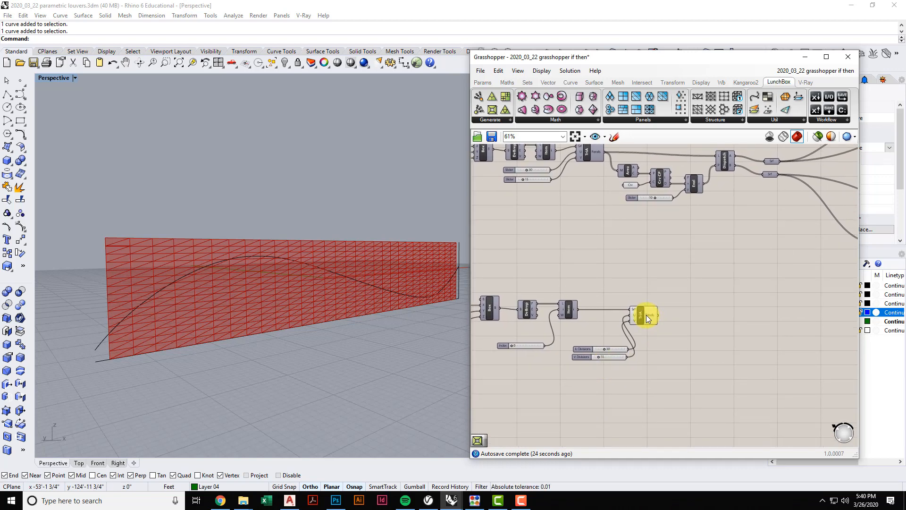
drag(647, 318, 632, 297)
click(660, 357)
scroll(618, 353, up, 3)
drag(615, 339, 631, 313)
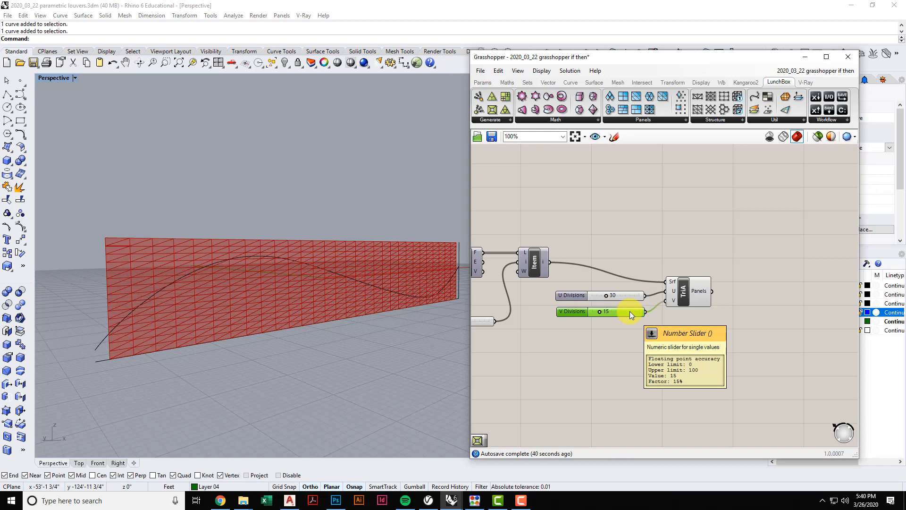
click(686, 290)
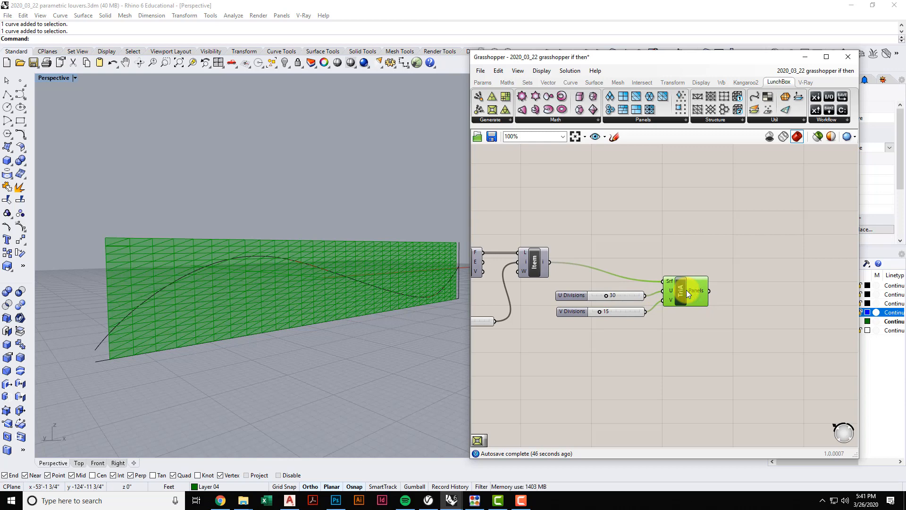
click(690, 319)
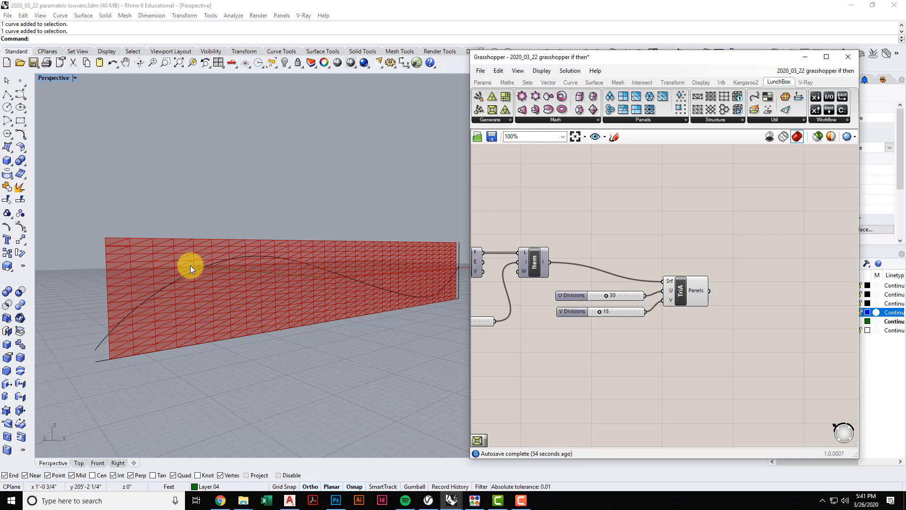
click(148, 298)
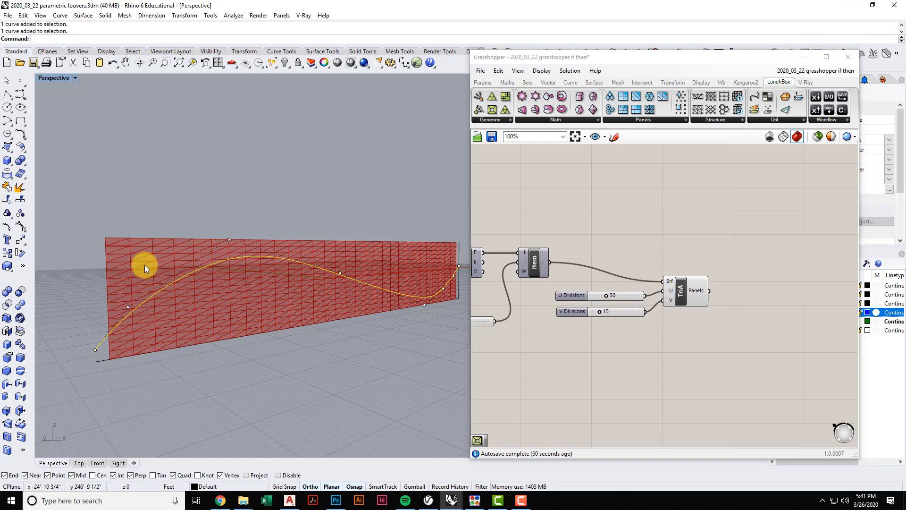
click(646, 347)
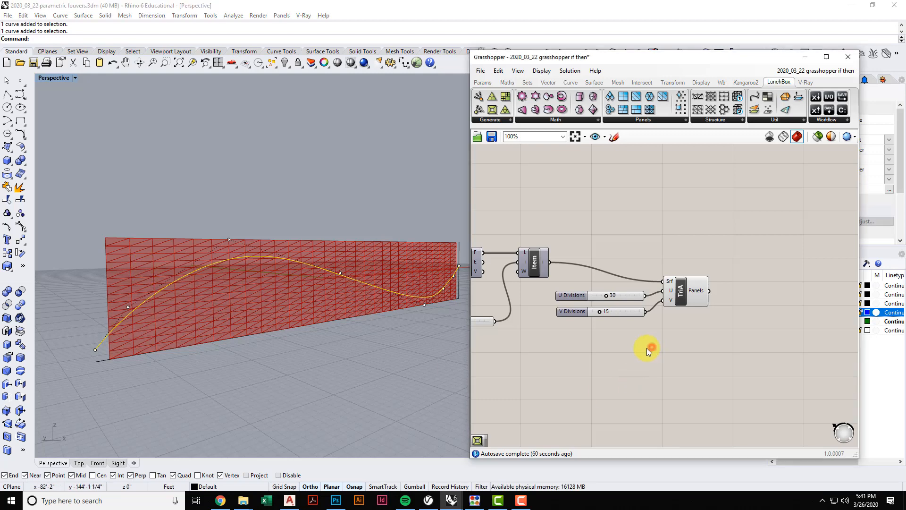
click(636, 353)
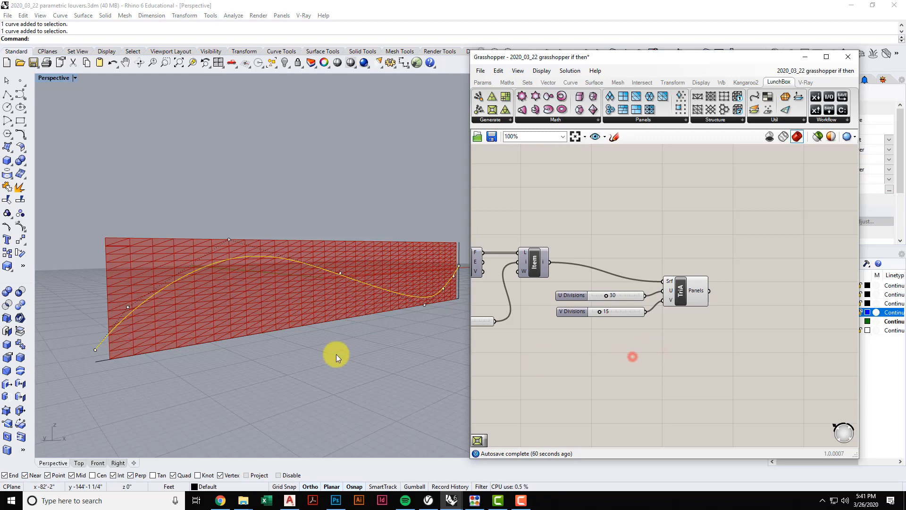
click(337, 353)
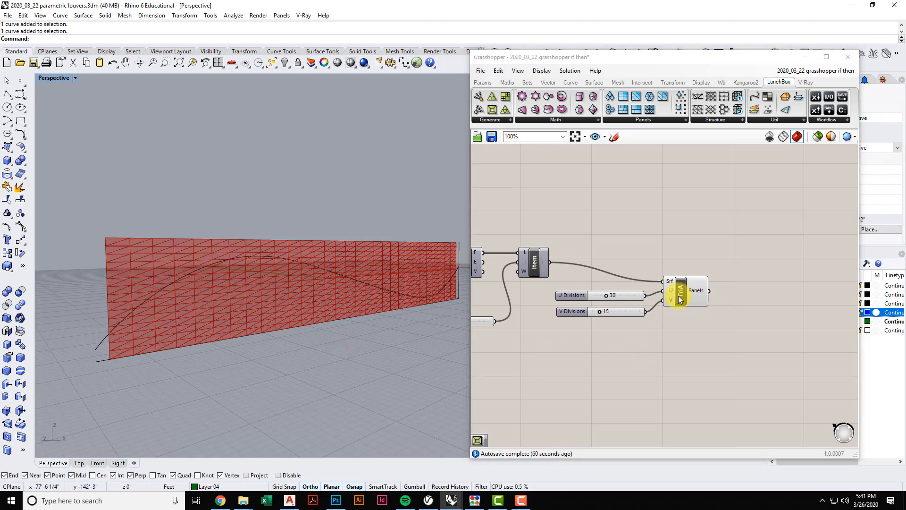
Shift the Triangular Panels A component slightly away from List Item and stack both division sliders closely beside it.
drag(686, 294, 703, 297)
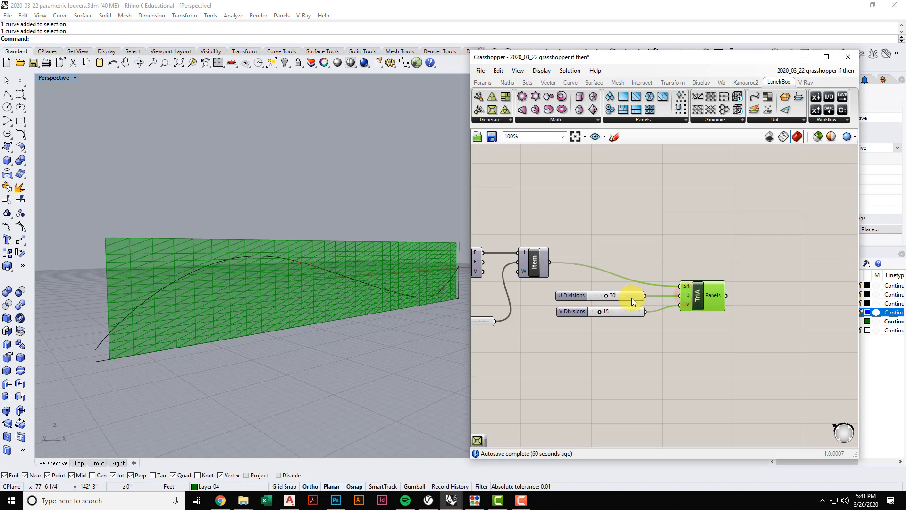
mouse_move(632, 299)
mouse_down()
mouse_move(646, 298)
mouse_move(643, 309)
mouse_up()
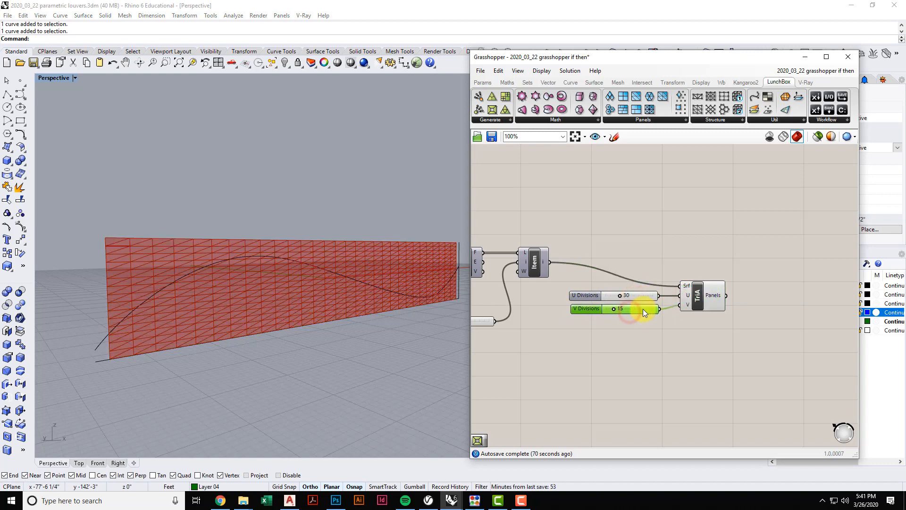
click(695, 328)
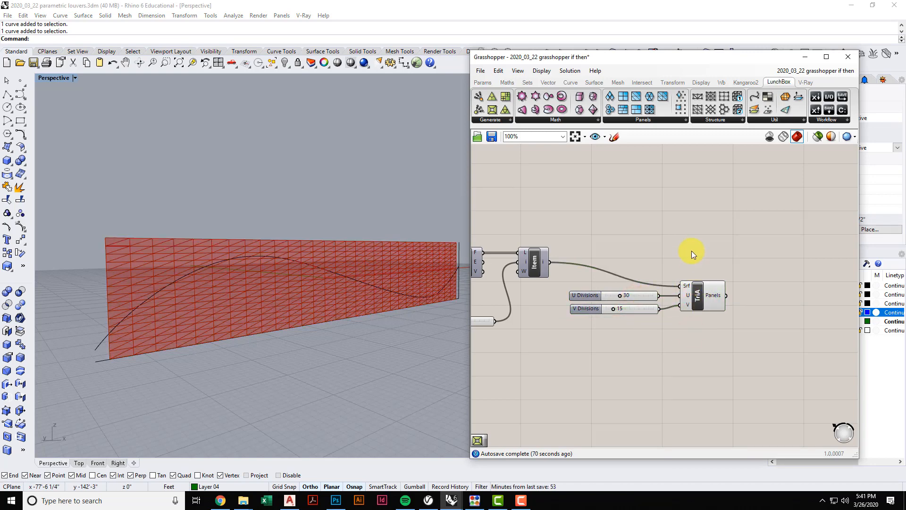
Add an Evaluate component from the Maths script components, on the output side of Triangular Panels A.
right_drag(695, 242, 688, 239)
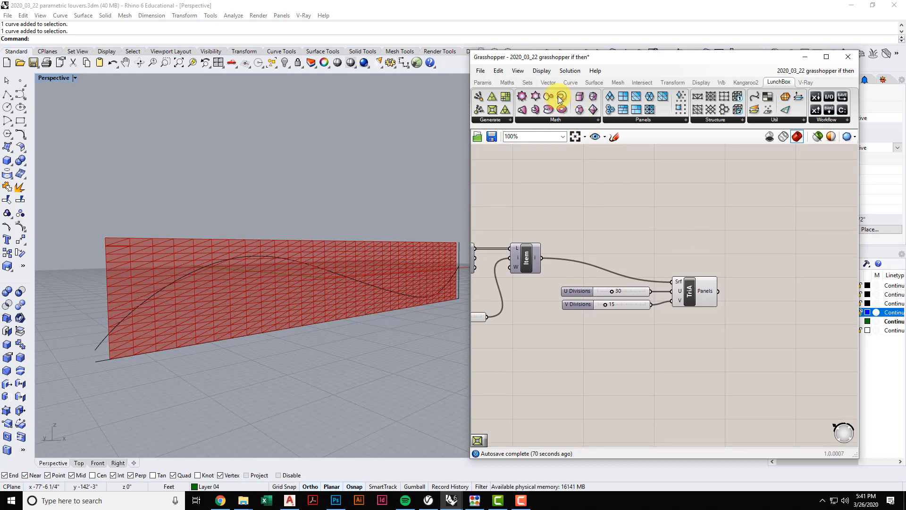
click(514, 82)
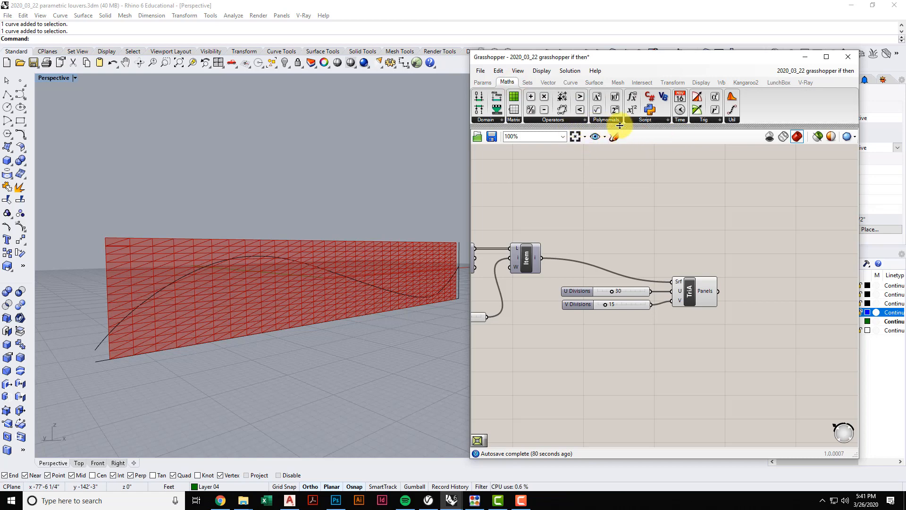
click(661, 120)
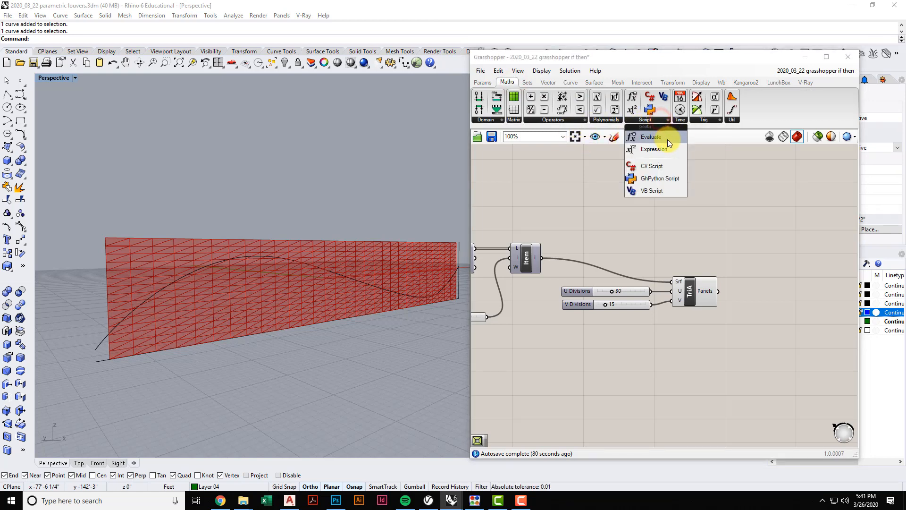
drag(668, 139, 791, 305)
right_drag(760, 324, 738, 299)
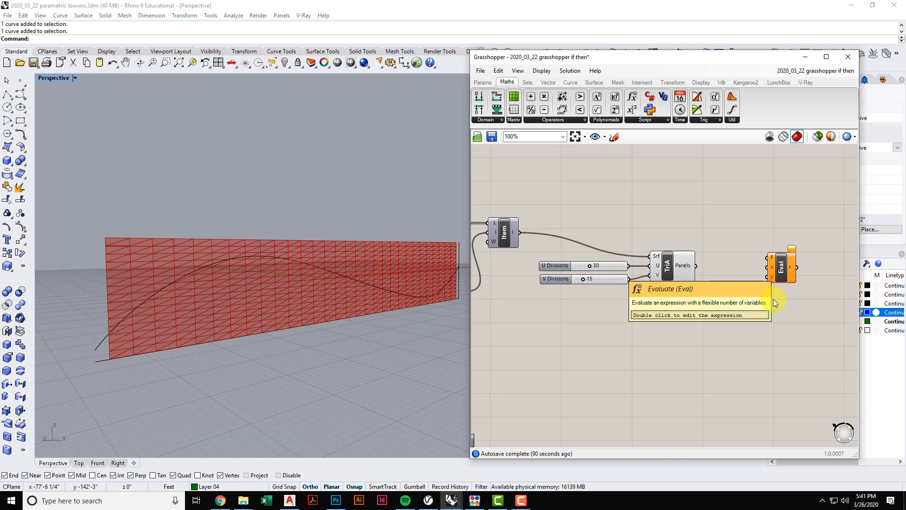
right_drag(773, 298, 752, 288)
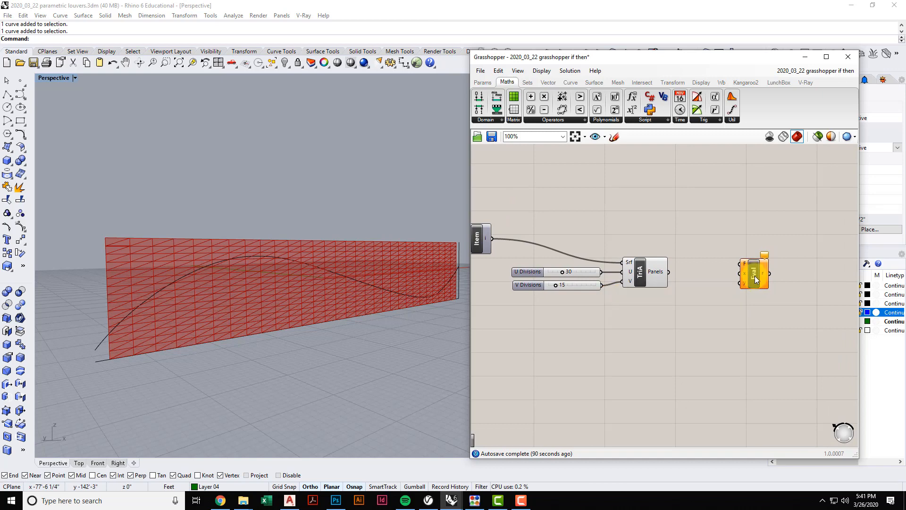
click(754, 285)
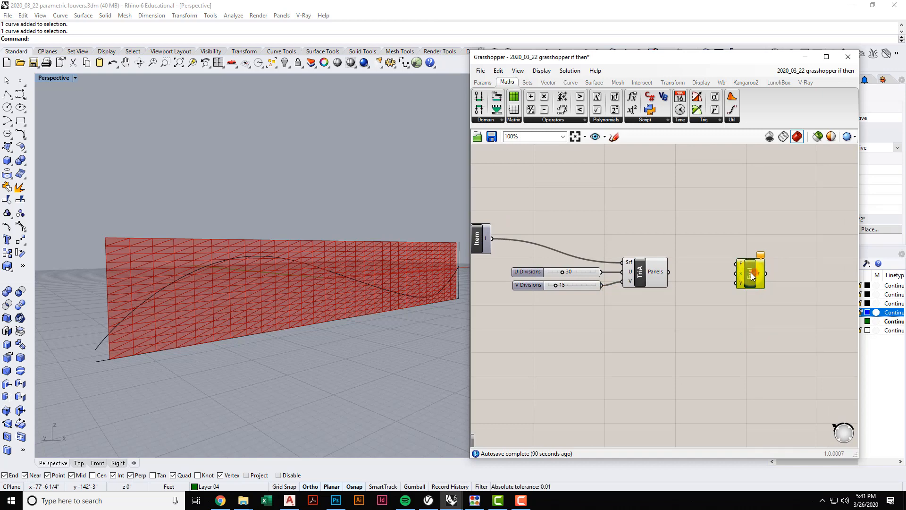
right_click(754, 271)
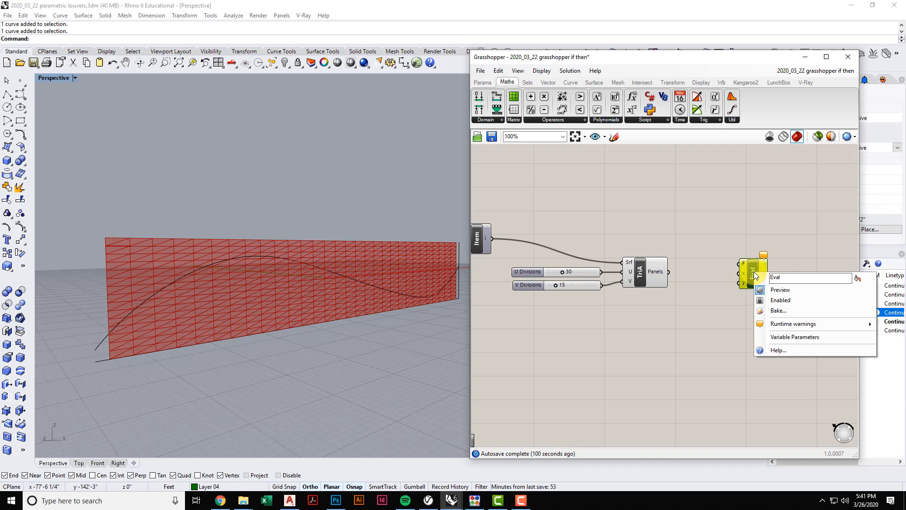
click(725, 284)
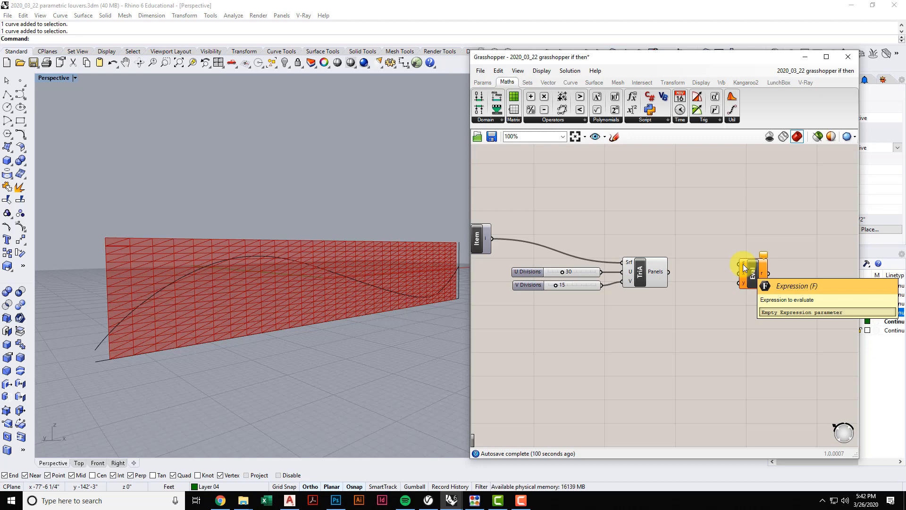
right_click(744, 267)
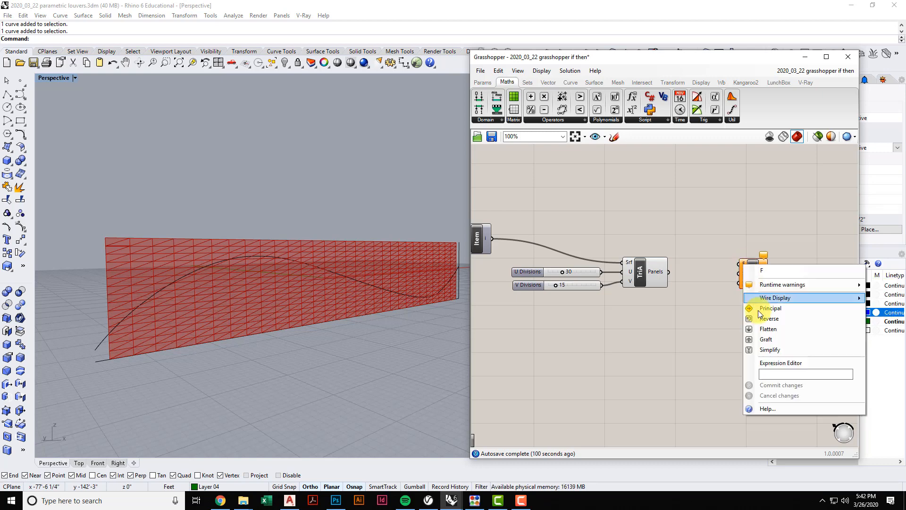
click(699, 304)
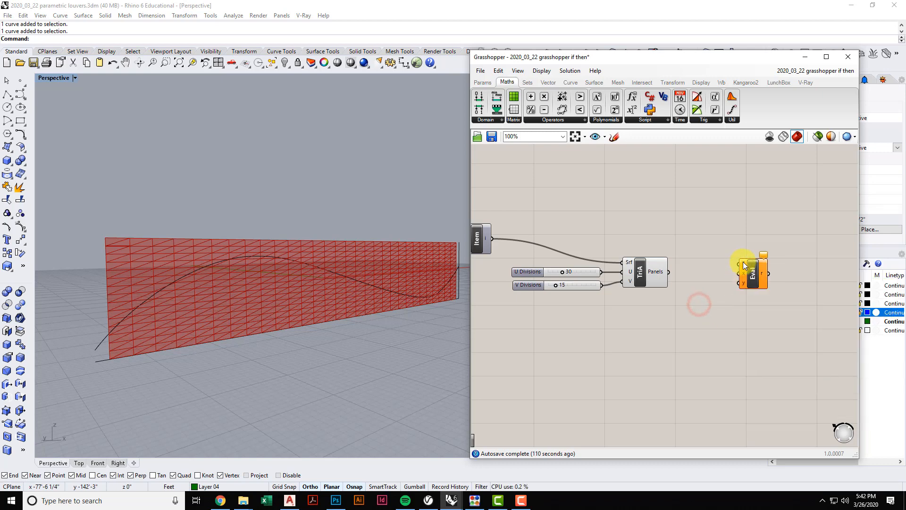
Set the Evaluate component's F input expression to x>y in the Expression Designer.
right_click(742, 263)
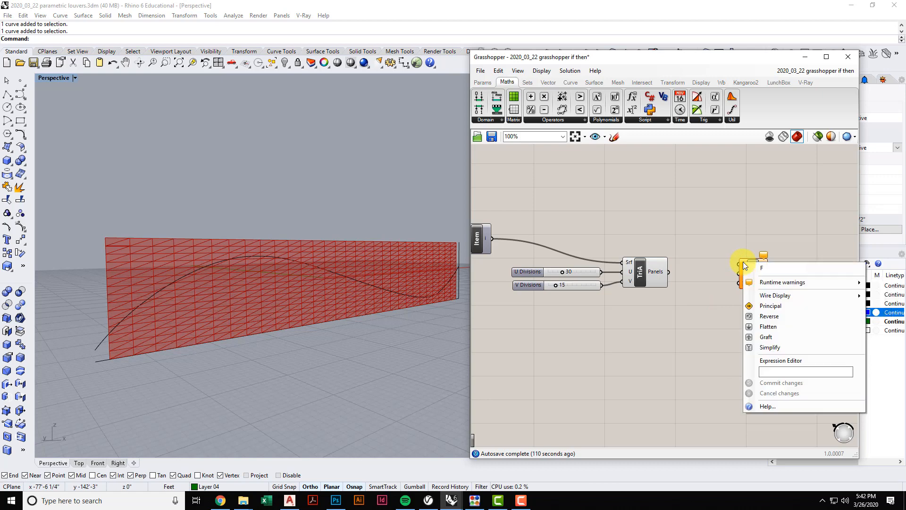
click(778, 361)
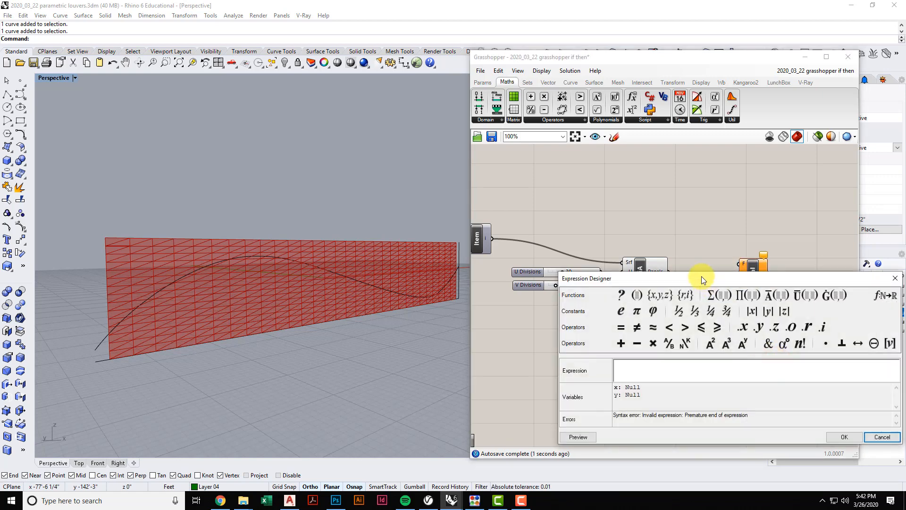
drag(600, 192, 635, 173)
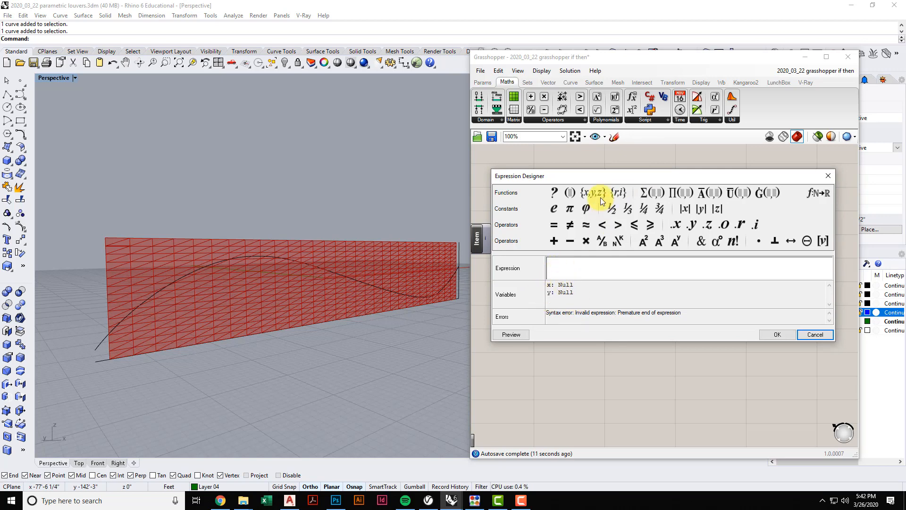
drag(606, 177, 612, 365)
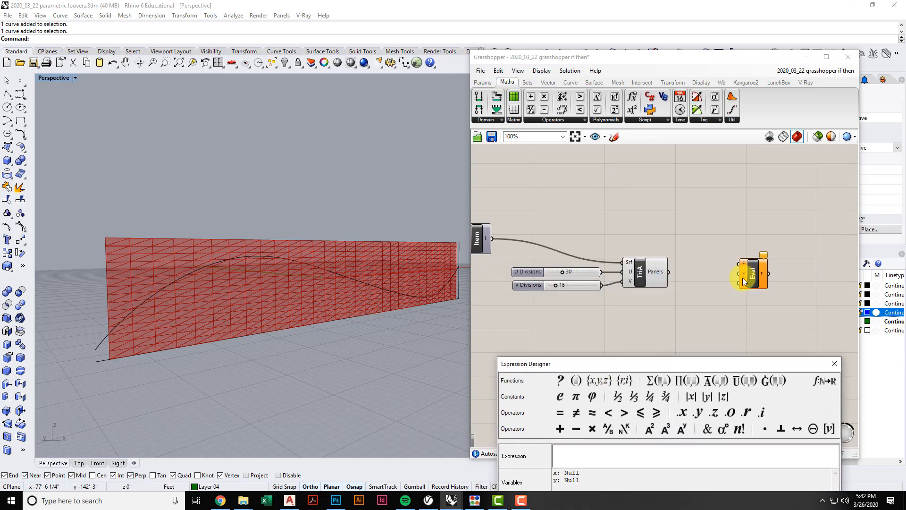
drag(713, 368, 708, 191)
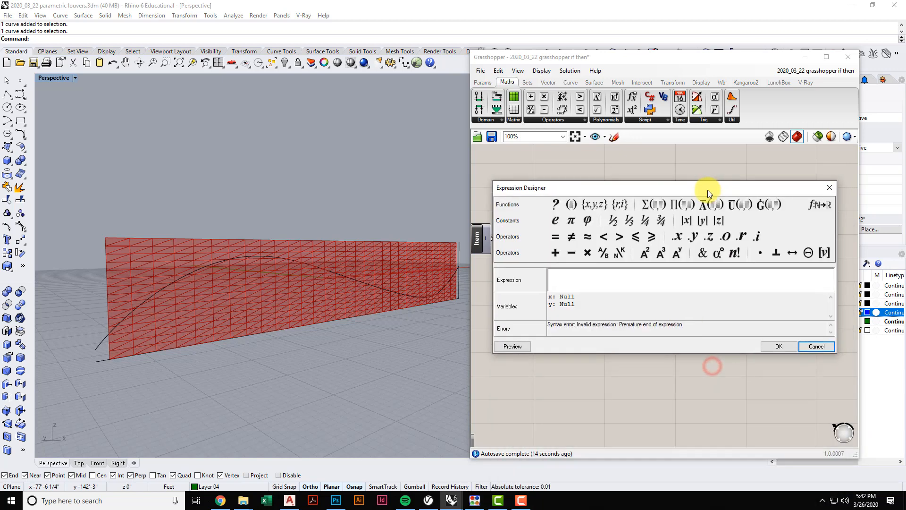
click(557, 278)
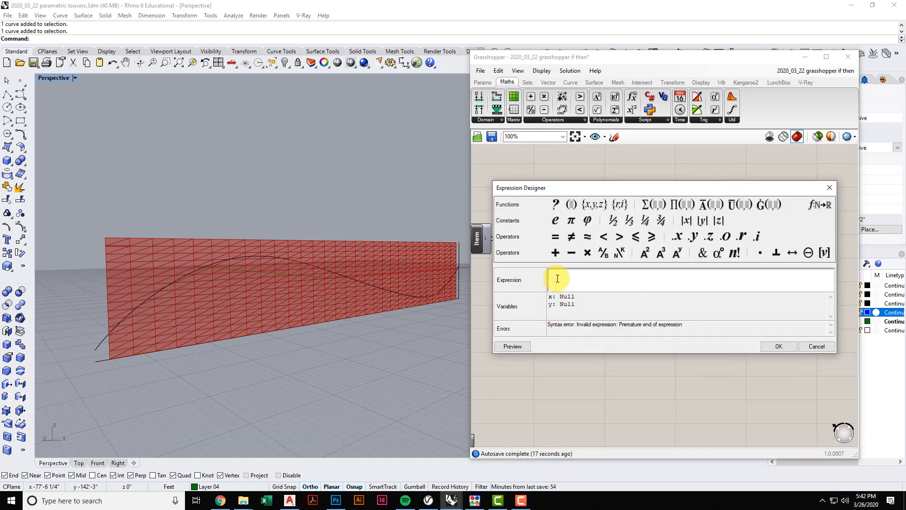
text(x)
click(619, 237)
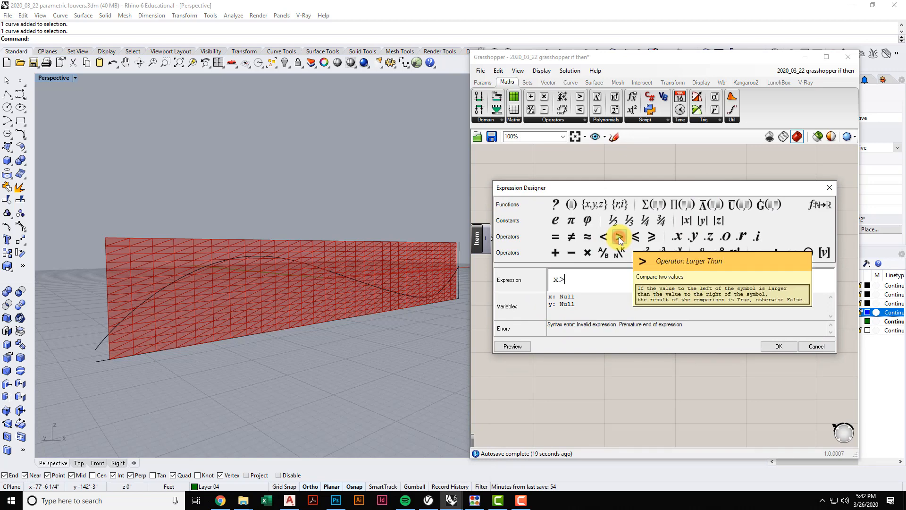
text(y)
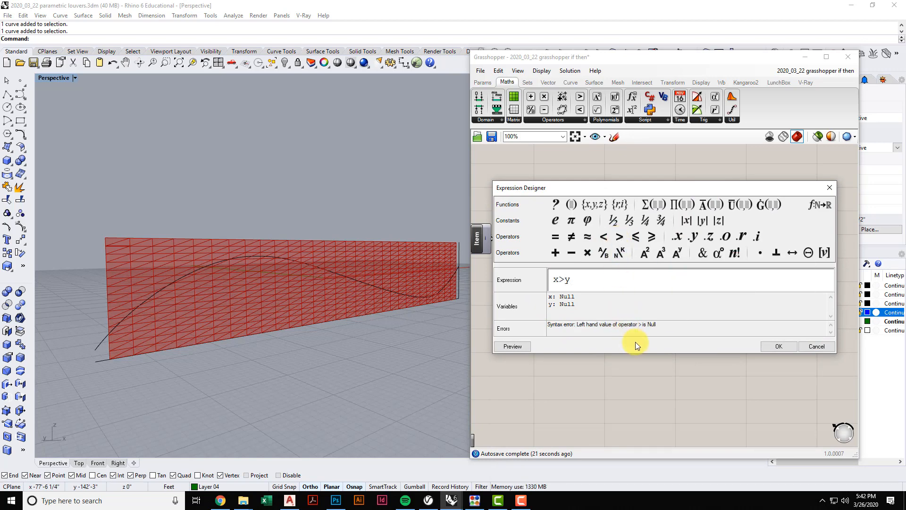
click(779, 346)
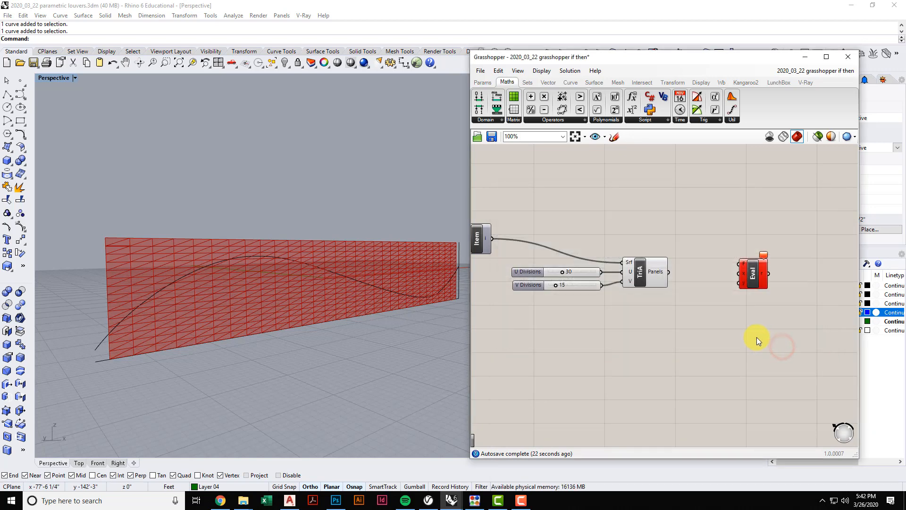
Shift the Evaluate component slightly further away from Triangular Panels A.
right_drag(726, 286, 705, 325)
scroll(722, 291, up, 3)
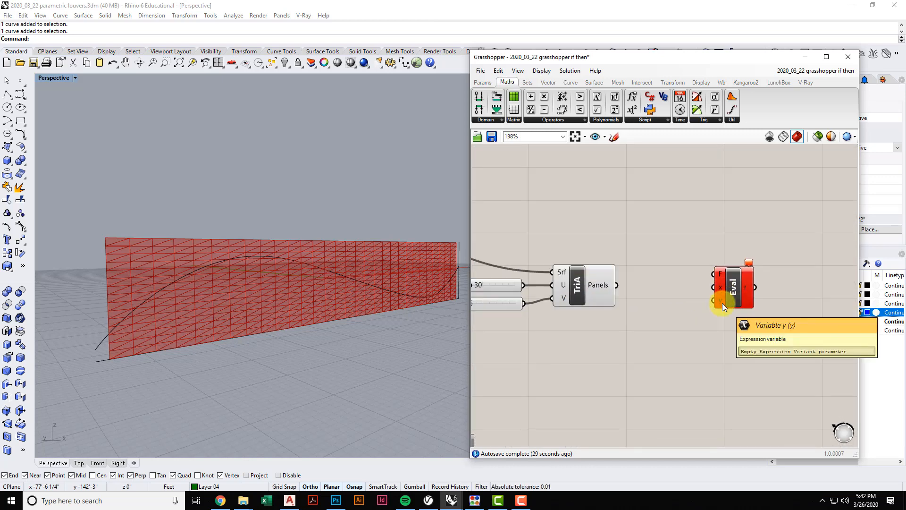
scroll(697, 312, down, 1)
right_drag(697, 311, 705, 298)
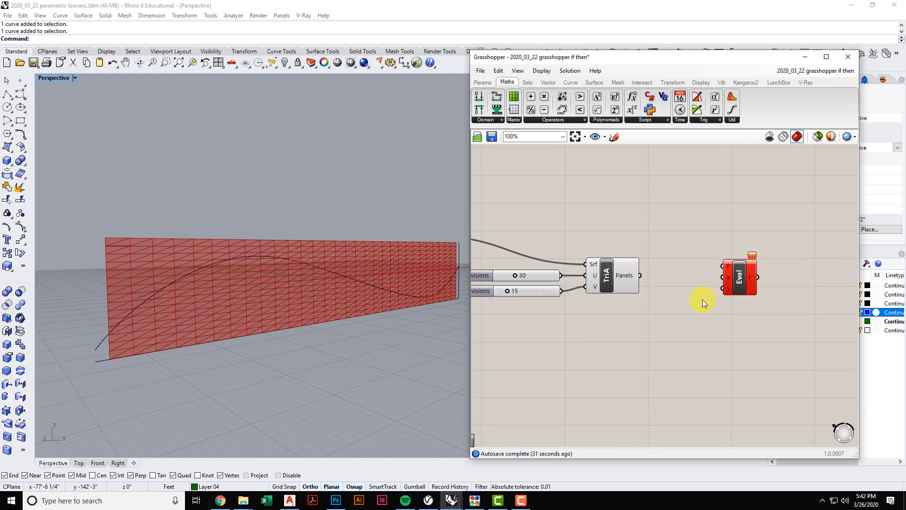
scroll(702, 299, down, 3)
right_drag(674, 328, 682, 303)
scroll(652, 342, up, 1)
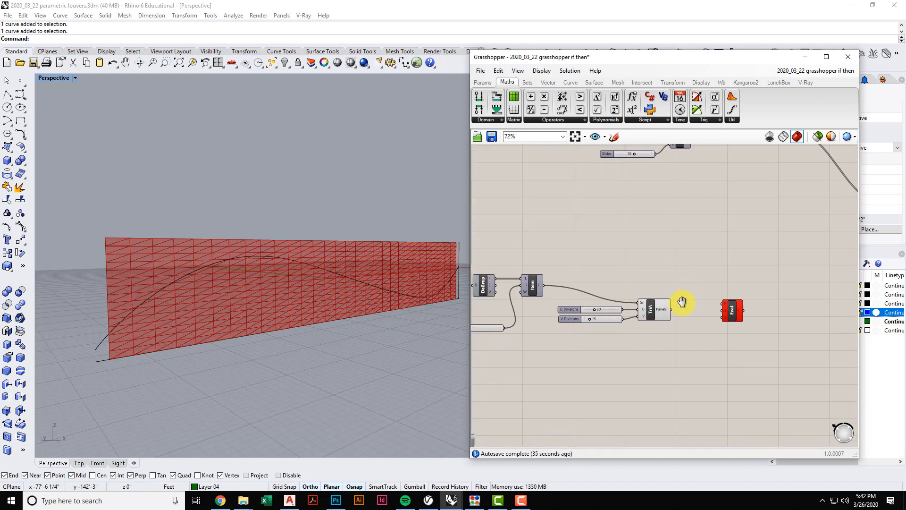
right_drag(694, 341, 709, 321)
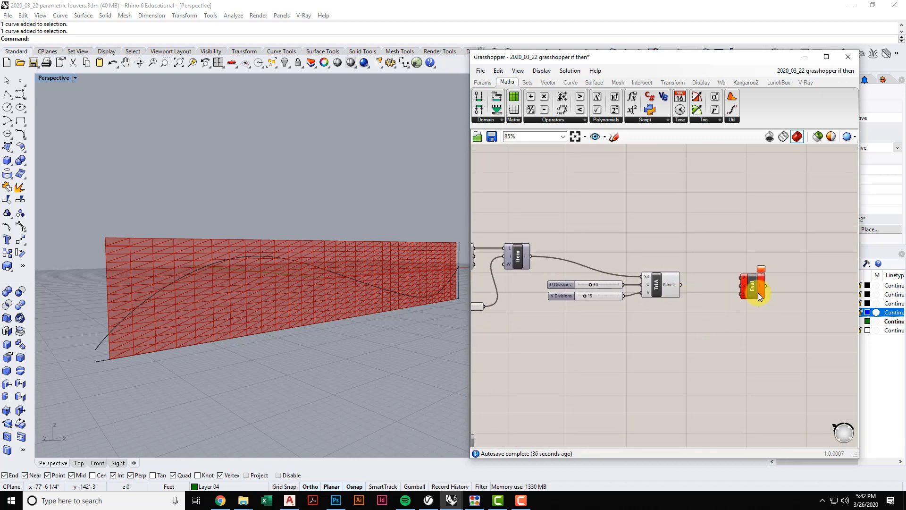
drag(752, 287, 763, 282)
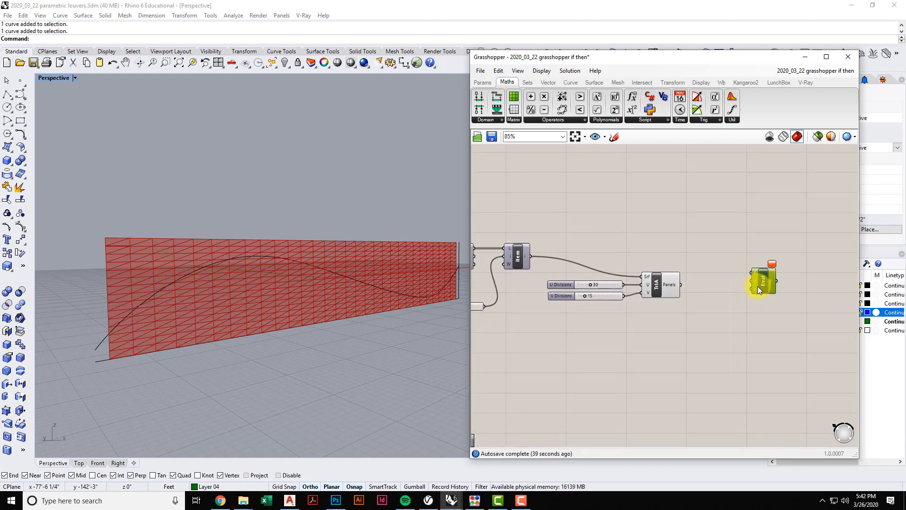
Add a Curve Closest Point component from the Curve analysis components, placing it below and between Triangular Panels A and Evaluate.
right_drag(757, 290, 747, 310)
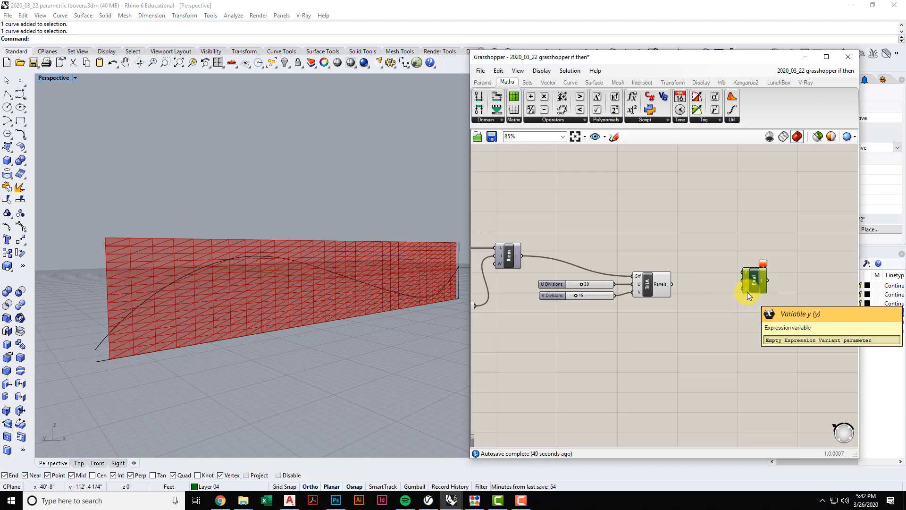
mouse_move(747, 292)
right_down()
mouse_move(740, 300)
mouse_move(737, 290)
right_up()
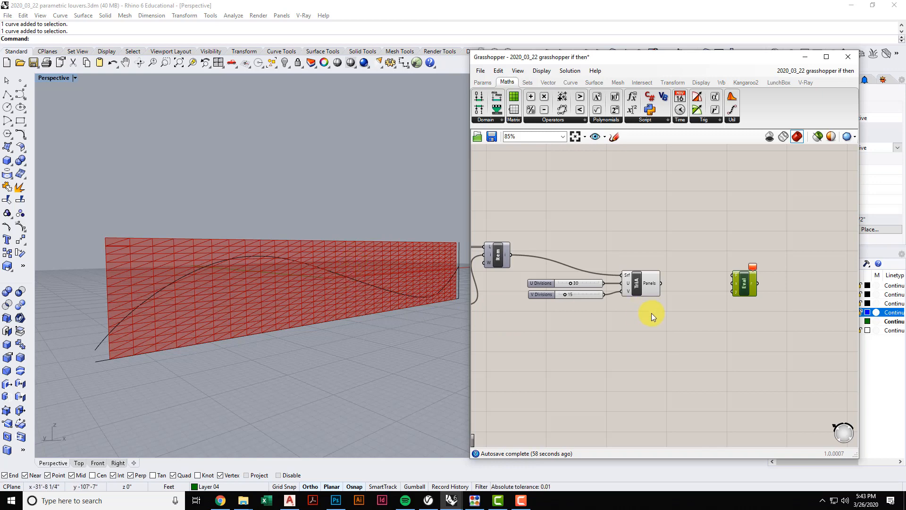
mouse_move(652, 313)
right_down()
mouse_move(651, 401)
mouse_move(661, 361)
mouse_move(651, 409)
mouse_move(652, 319)
right_up()
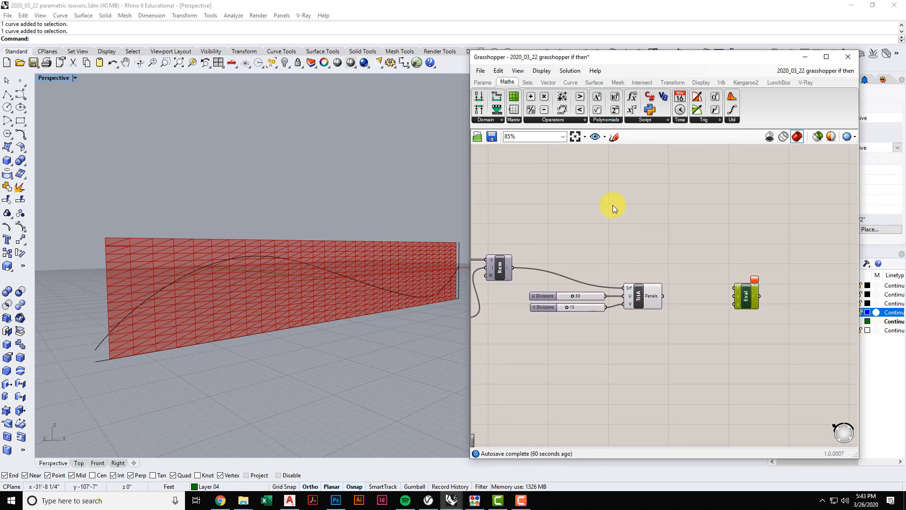
click(571, 83)
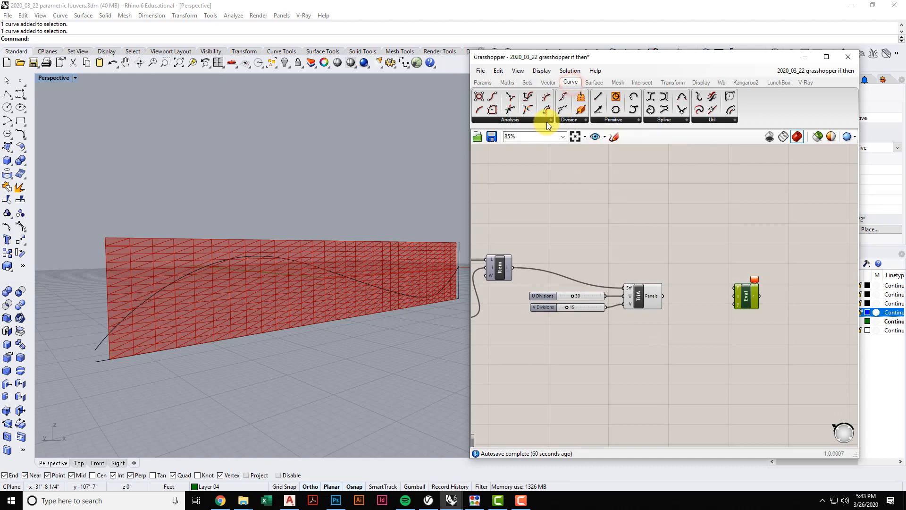
click(547, 121)
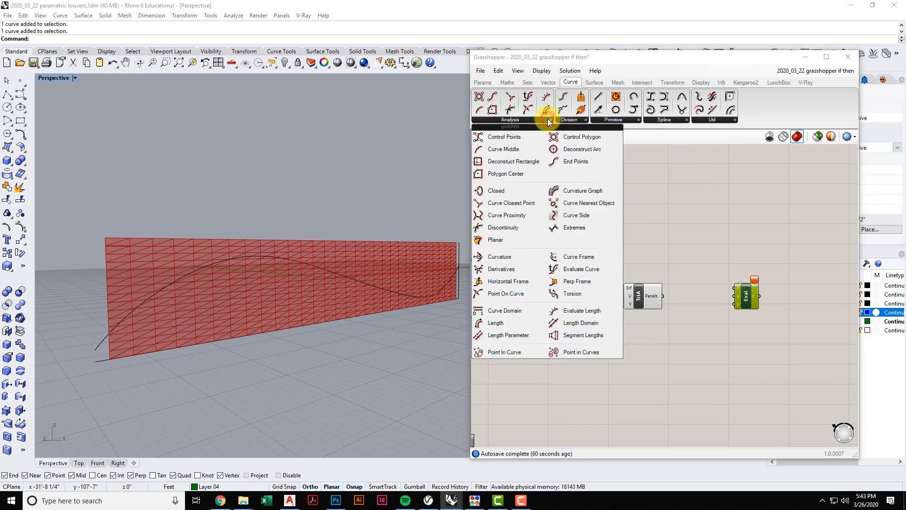
click(527, 202)
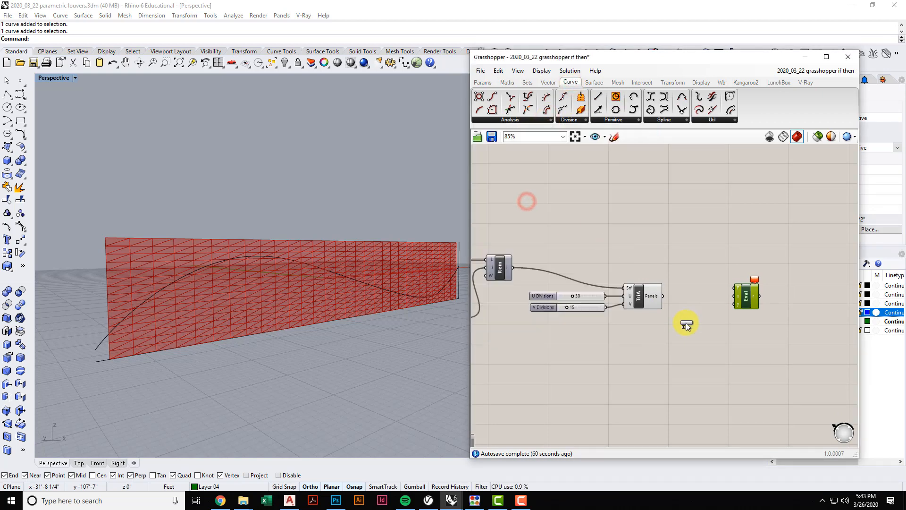
click(685, 322)
scroll(682, 318, up, 2)
drag(685, 296, 709, 314)
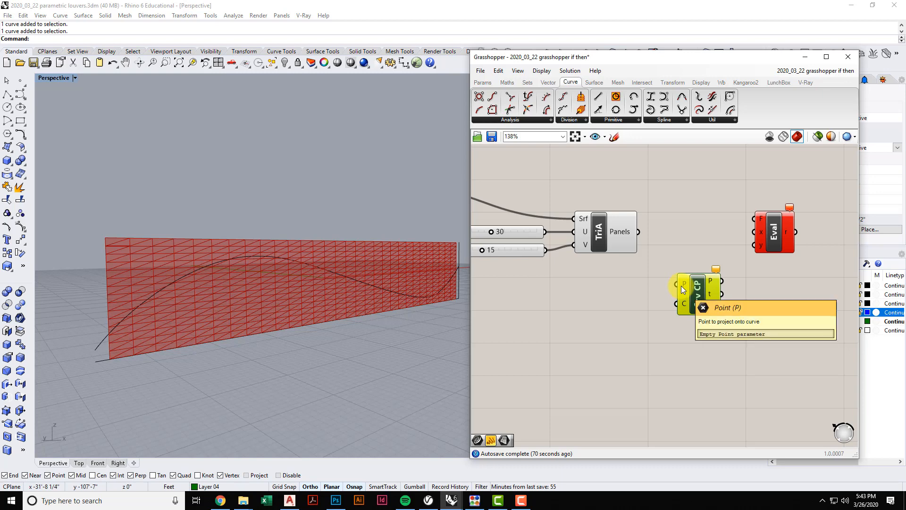
Add a Curve parameter on the input side of Curve Closest Point and reference the wavy curve across the facade in it.
right_drag(654, 315, 645, 322)
scroll(645, 322, down, 3)
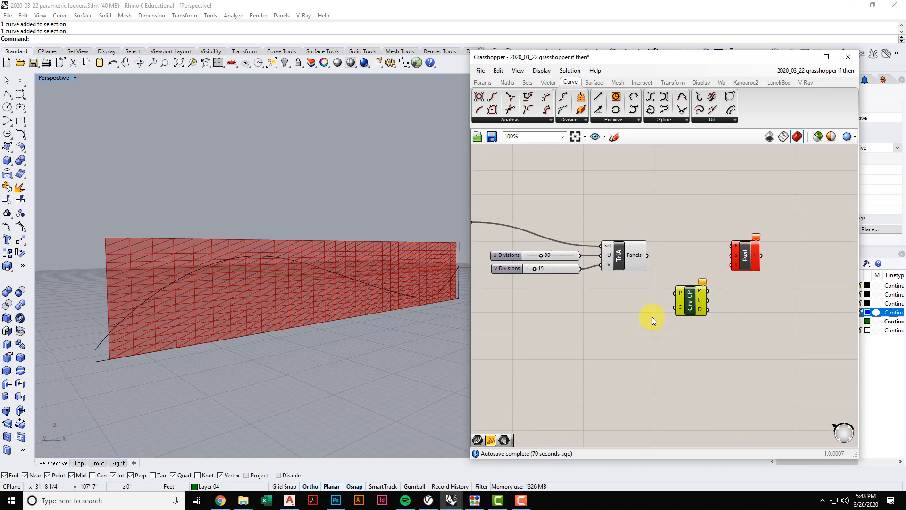
click(365, 284)
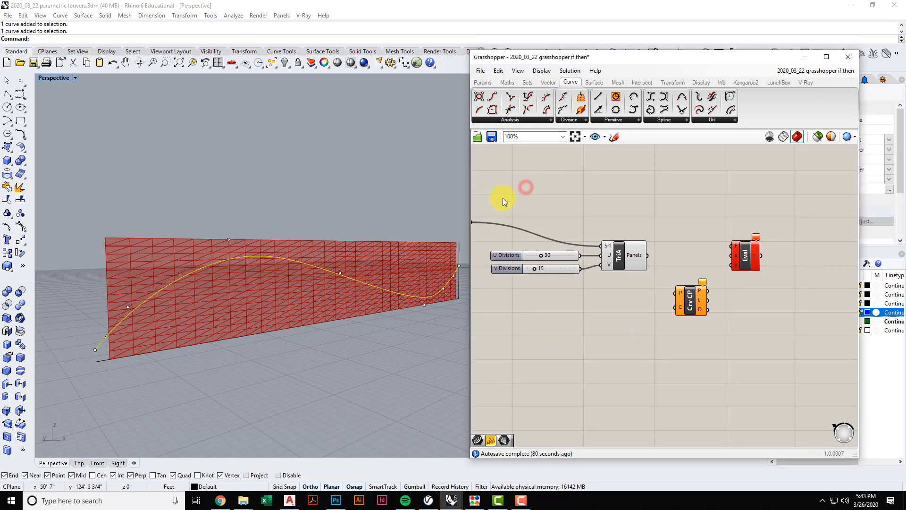
click(379, 212)
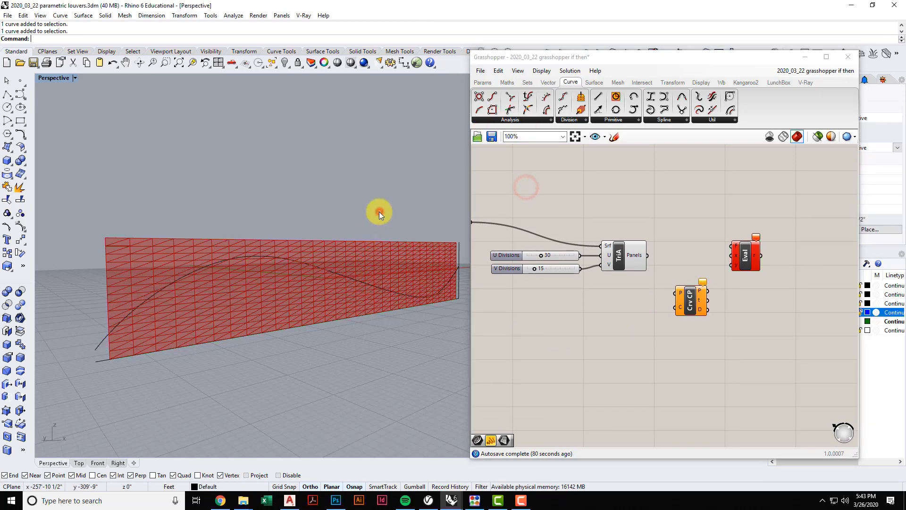
click(482, 82)
click(557, 119)
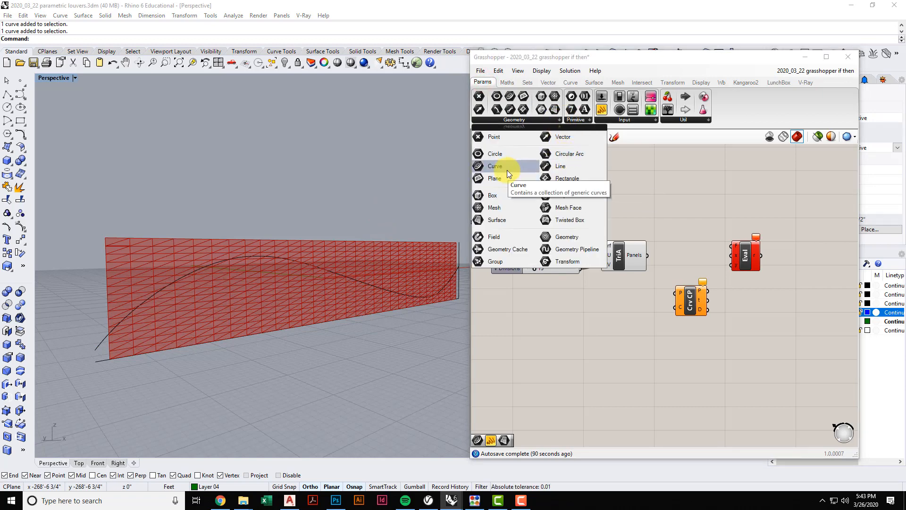
drag(508, 168, 619, 306)
right_click(627, 309)
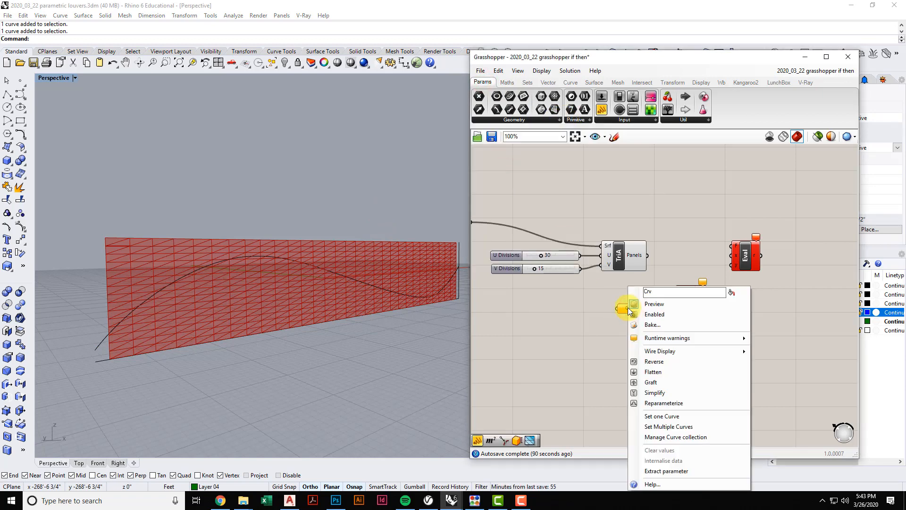
click(674, 416)
click(323, 268)
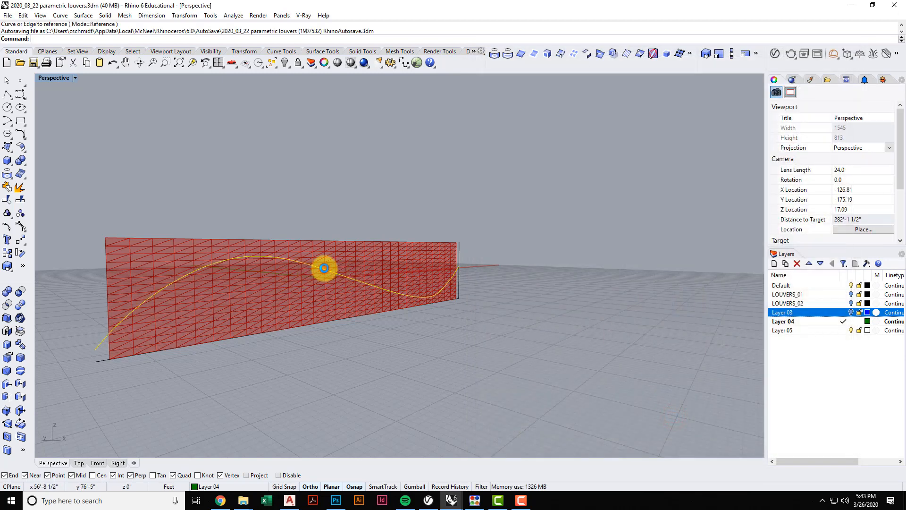
click(631, 310)
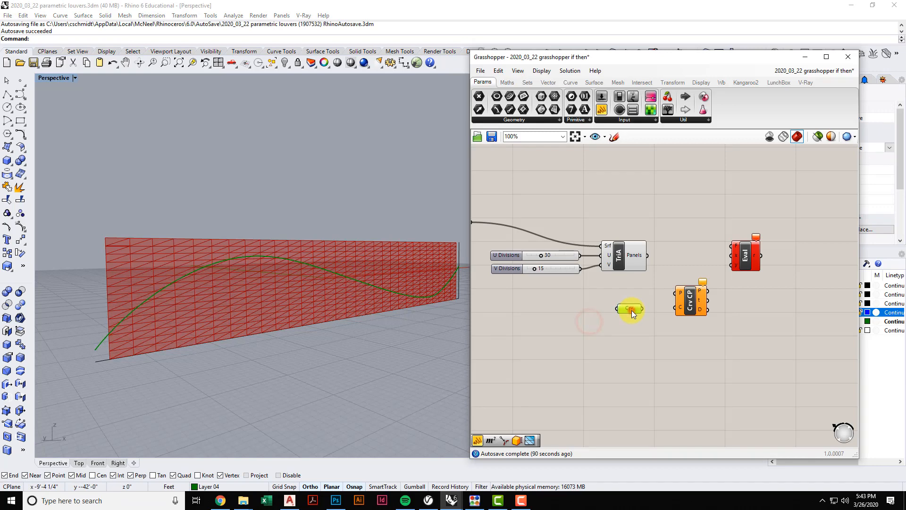
click(632, 330)
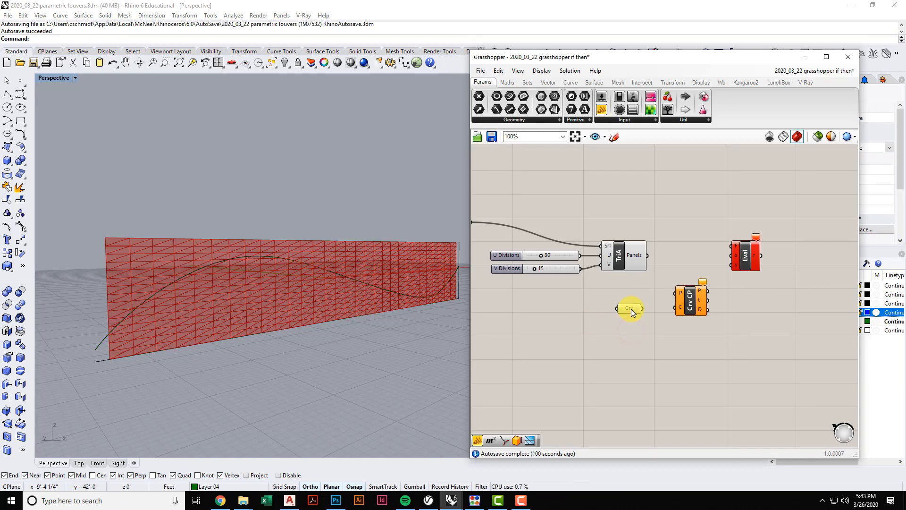
Connect the Curve parameter to the C input of Curve Closest Point and nudge that component slightly away.
click(631, 309)
right_drag(638, 316, 635, 316)
drag(654, 310, 687, 299)
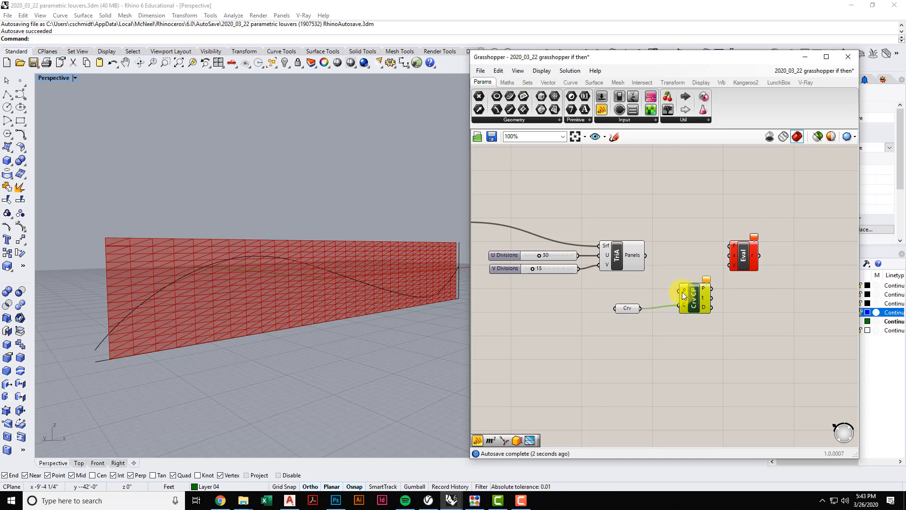
Move Curve Closest Point and Evaluate slightly further from Triangular Panels A, and lower the Curve parameter a little.
click(630, 255)
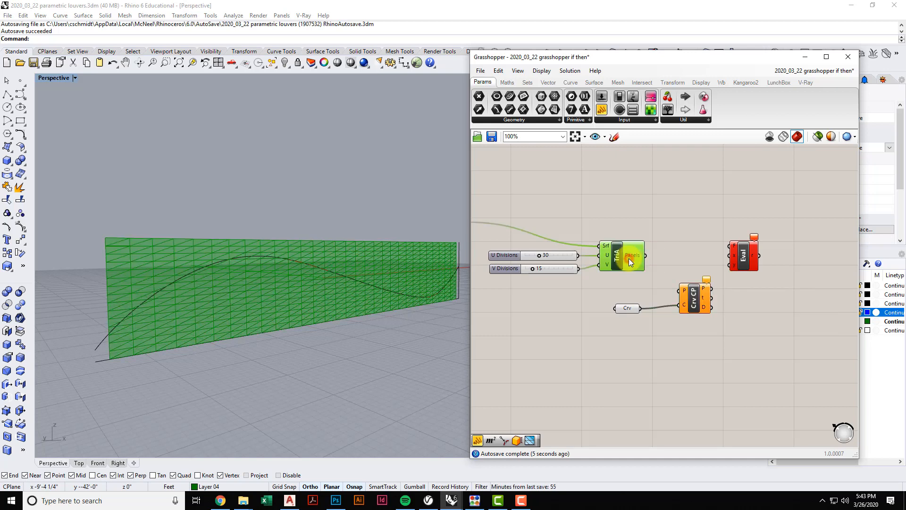
click(667, 247)
right_drag(668, 247, 661, 257)
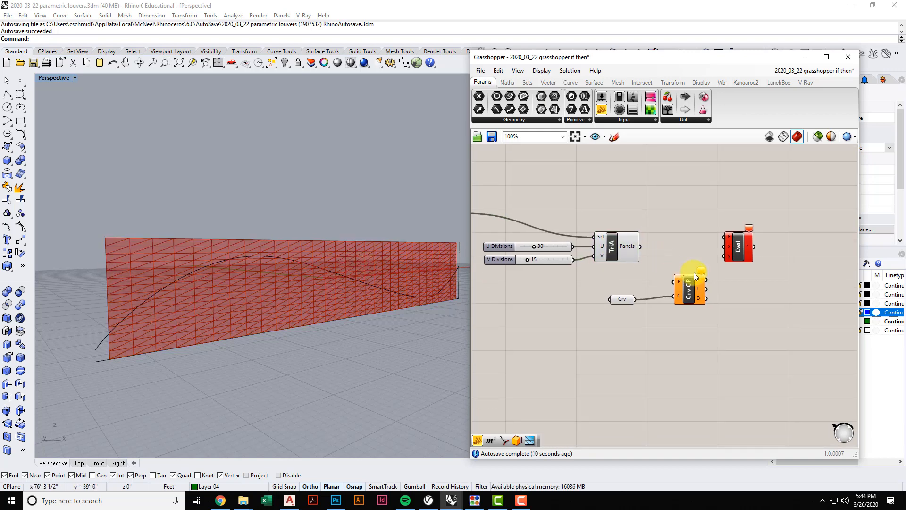
drag(692, 286, 704, 289)
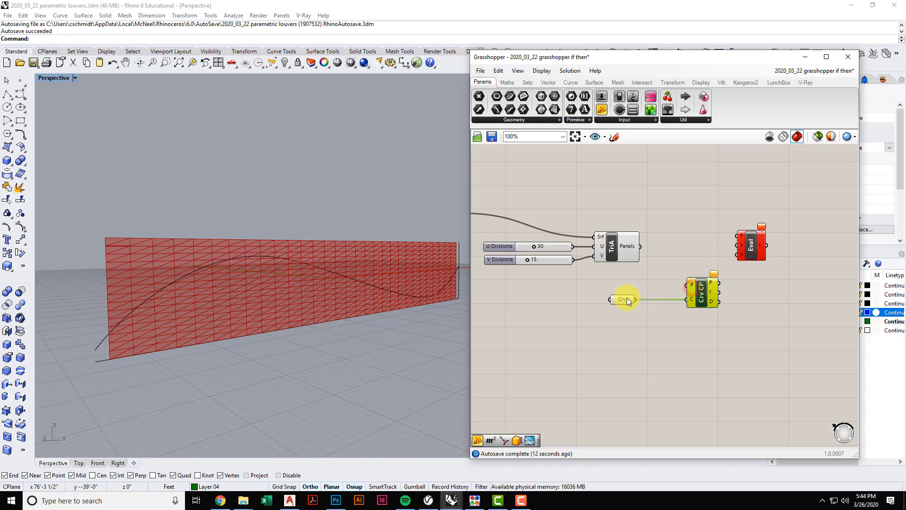
drag(627, 298, 629, 304)
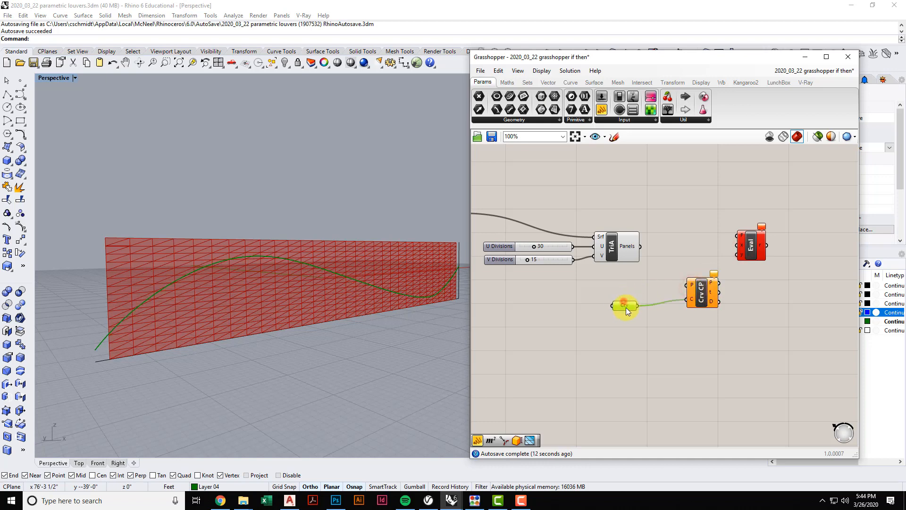
Add an Area component from the Surface analysis components, placing it between Triangular Panels A and Evaluate.
click(593, 81)
click(554, 121)
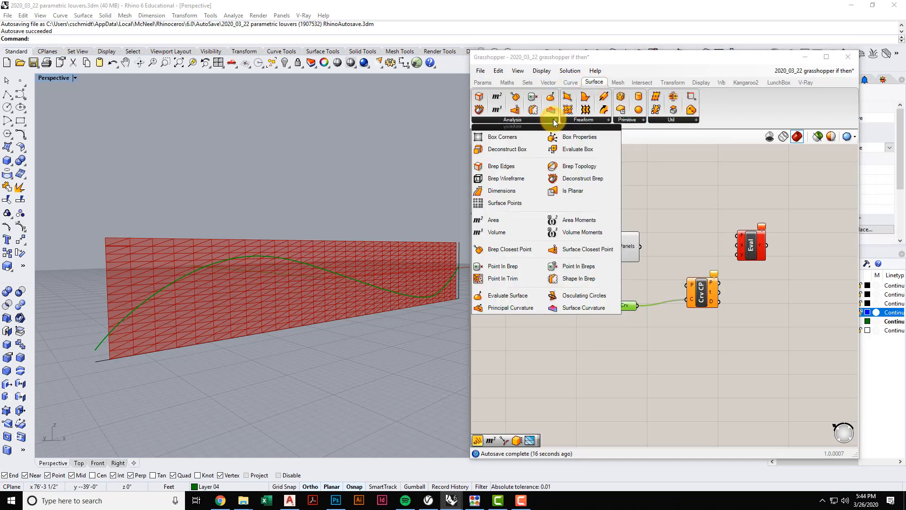
click(508, 221)
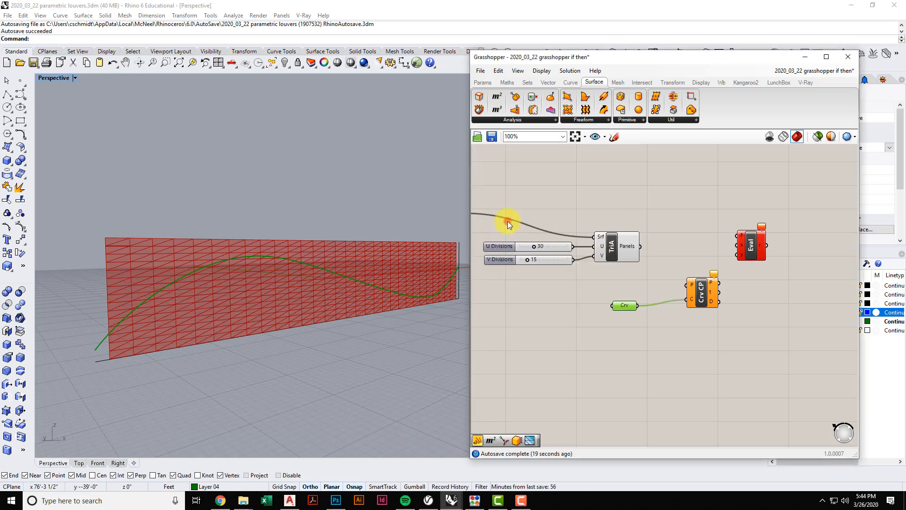
click(669, 260)
Move Evaluate and Curve Closest Point further from Triangular Panels A, and nudge Area slightly away from it.
right_drag(650, 273, 599, 239)
drag(694, 210, 738, 204)
drag(636, 254, 698, 259)
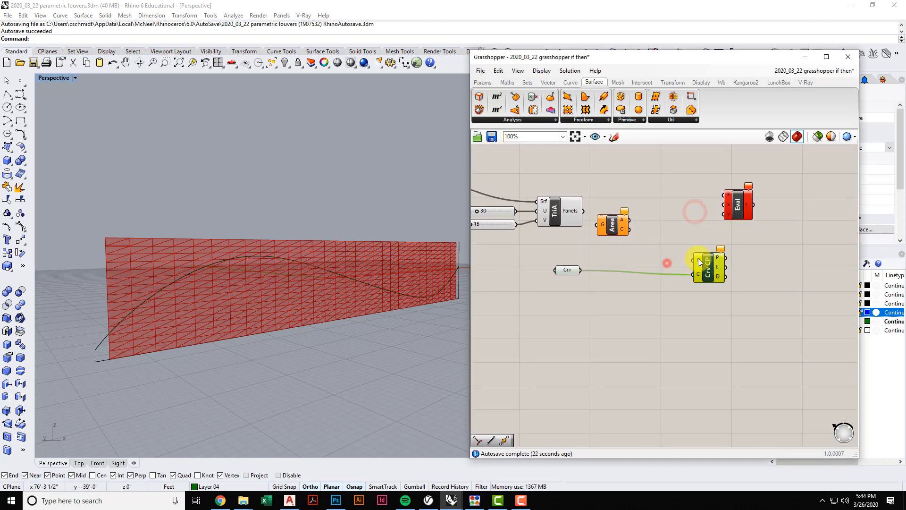
click(619, 235)
drag(619, 235, 631, 235)
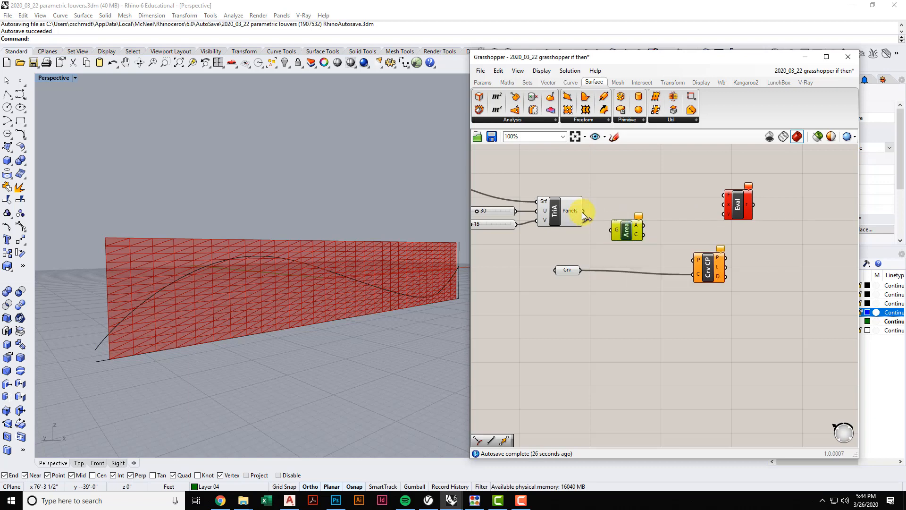
Connect the Panels output to Area's G input and check the Area and Centroid outputs.
drag(593, 217, 610, 229)
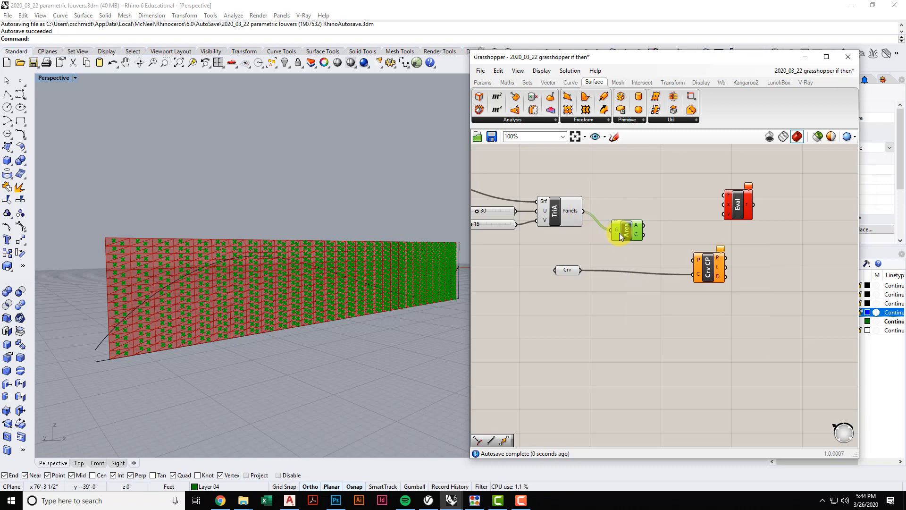
mouse_move(638, 225)
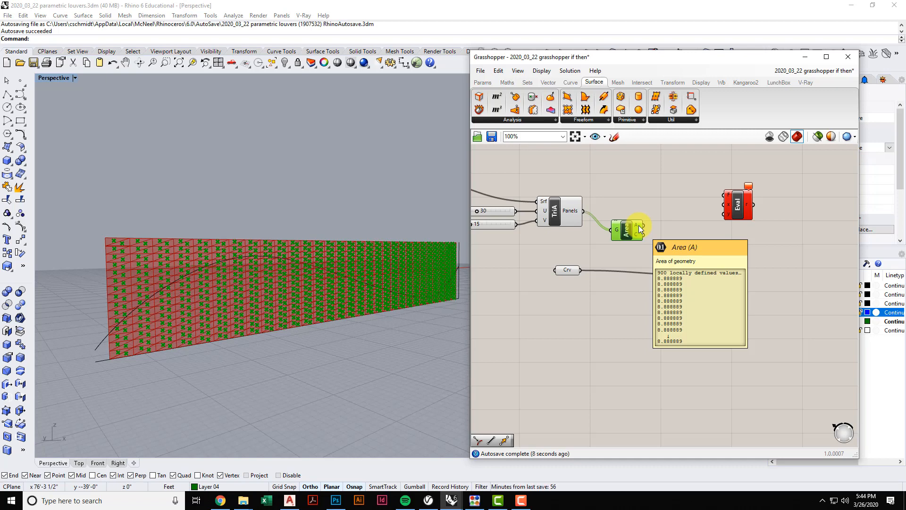
right_drag(643, 245, 635, 243)
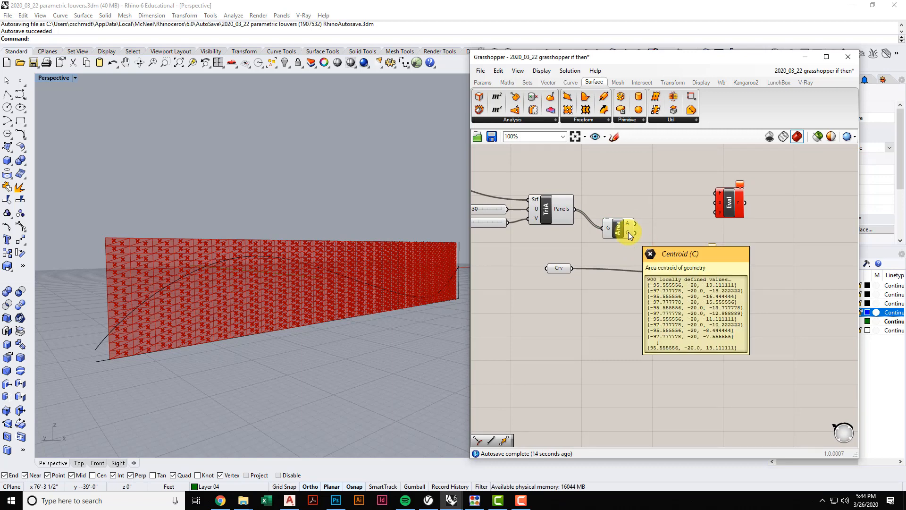
Connect Area's C output to the P input of Curve Closest Point, and move the Curve parameter close to that component.
right_drag(643, 243, 627, 237)
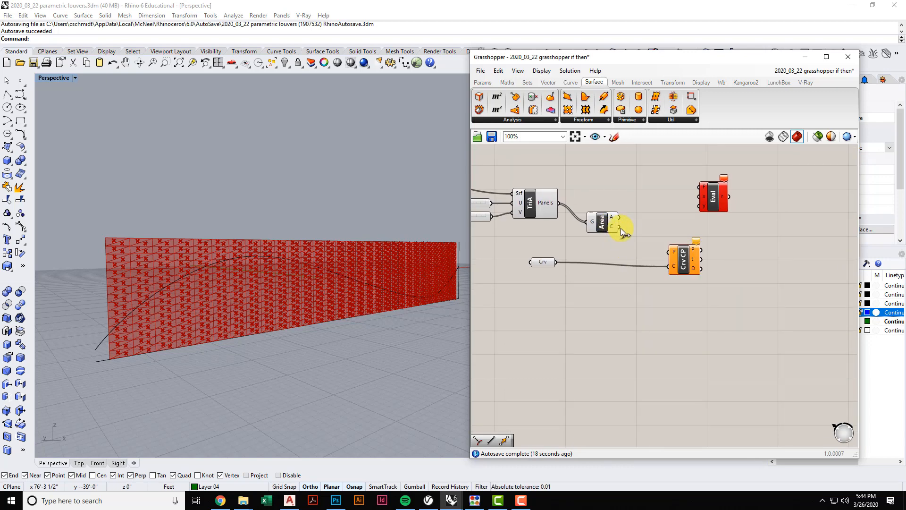
drag(618, 227, 661, 259)
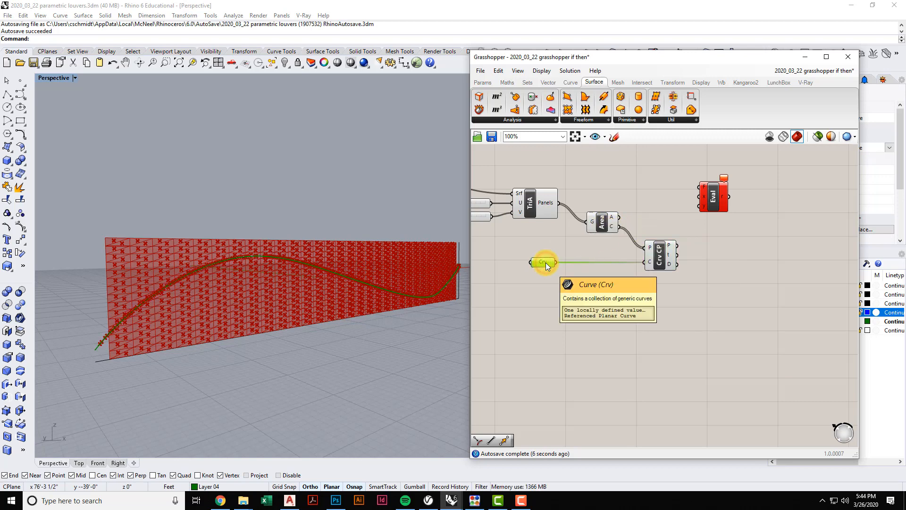
drag(546, 263, 601, 265)
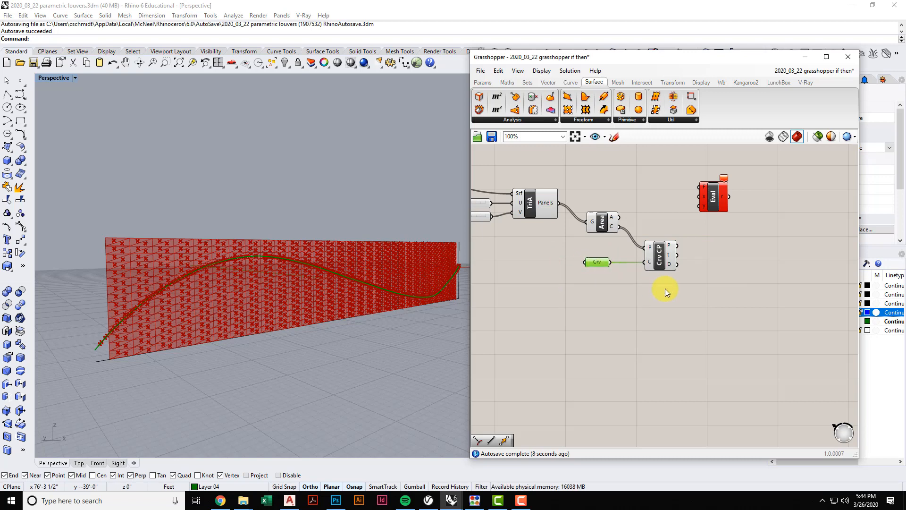
Examine the outputs of Curve Closest Point and its points along the wavy curve in the Rhino viewport.
scroll(663, 283, up, 3)
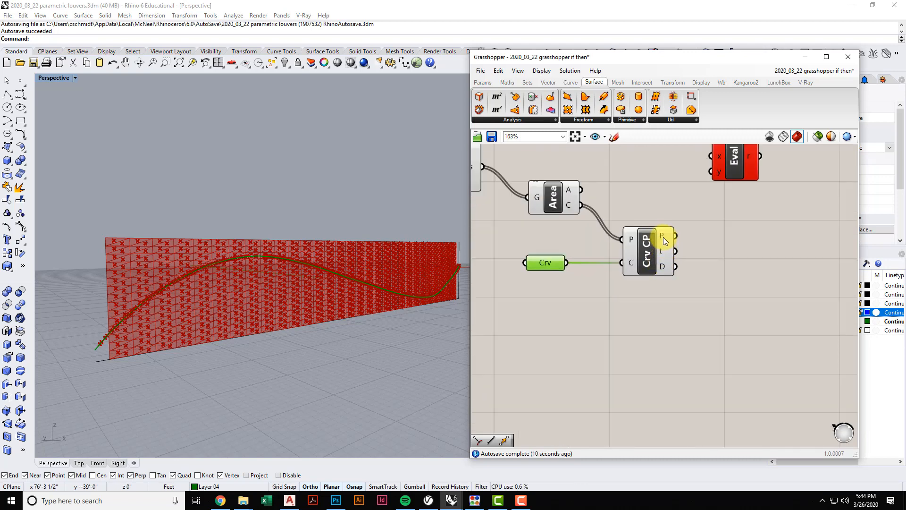
click(648, 239)
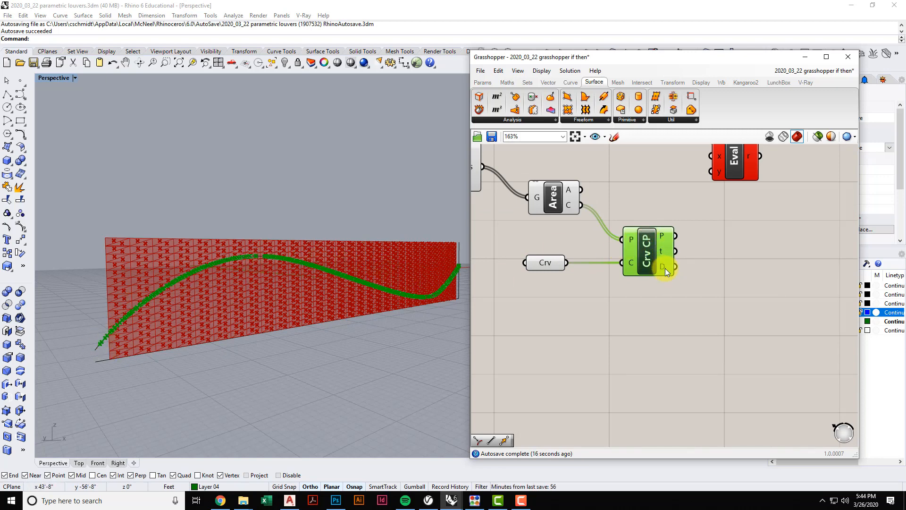
mouse_move(664, 268)
scroll(310, 262, up, 5)
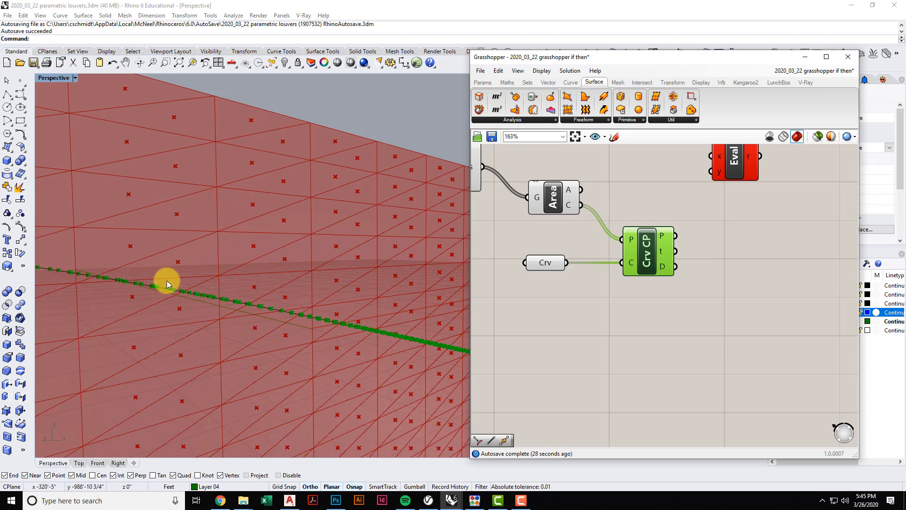
scroll(378, 296, down, 5)
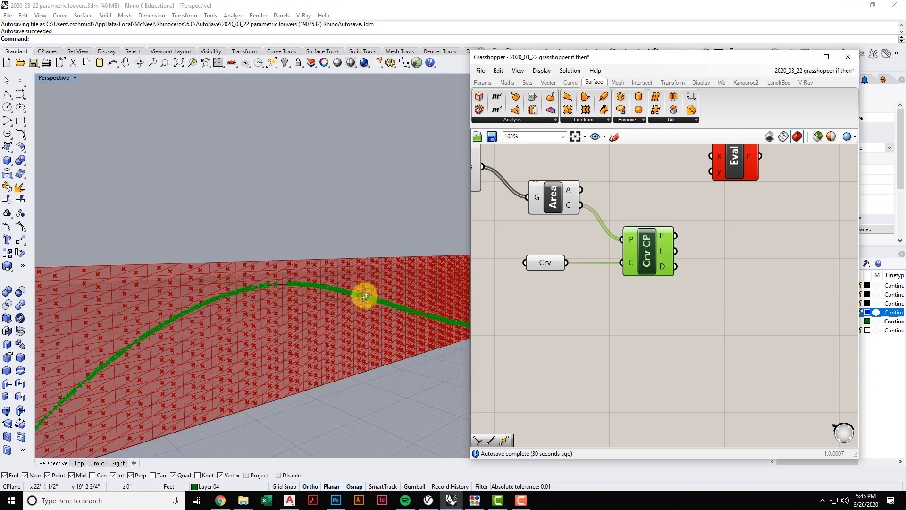
right_drag(365, 291, 453, 293)
Turn off the preview of the Area and Curve Closest Point components.
click(619, 302)
drag(583, 236, 547, 194)
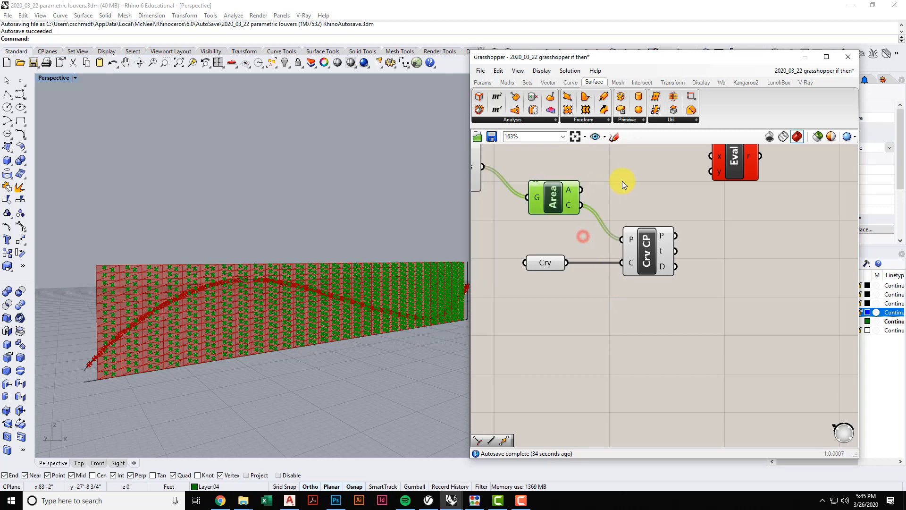
middle_click(622, 179)
click(660, 196)
right_drag(568, 298, 562, 296)
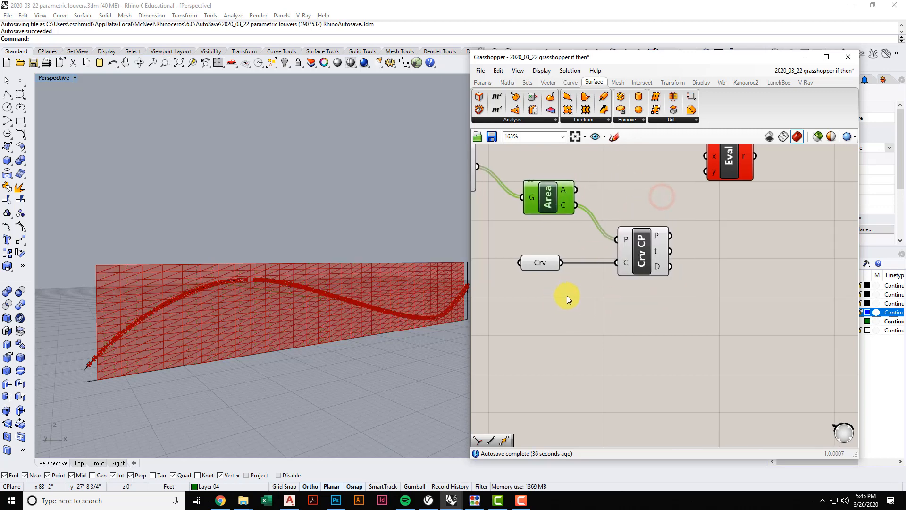
click(642, 248)
middle_click(655, 202)
click(690, 218)
Connect the D output of Curve Closest Point to Evaluate's x input and move Evaluate beside that component.
scroll(689, 264, down, 2)
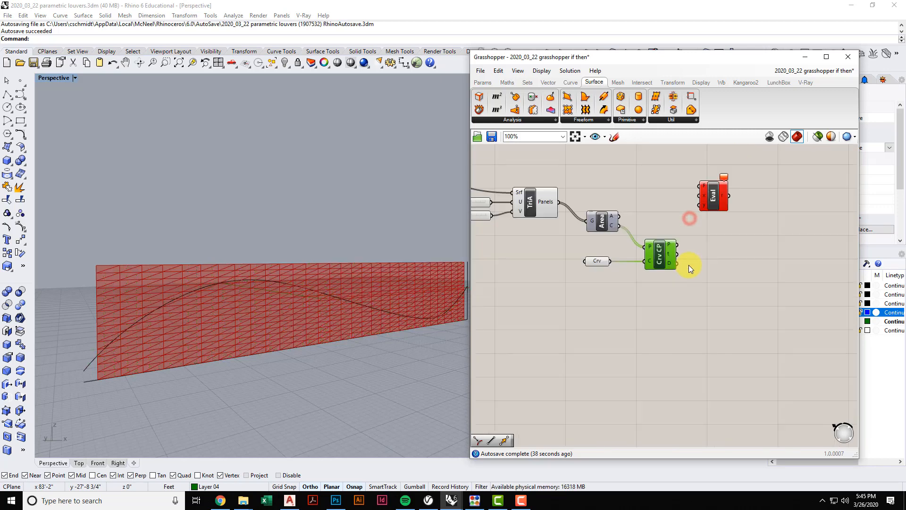
scroll(672, 281, up, 2)
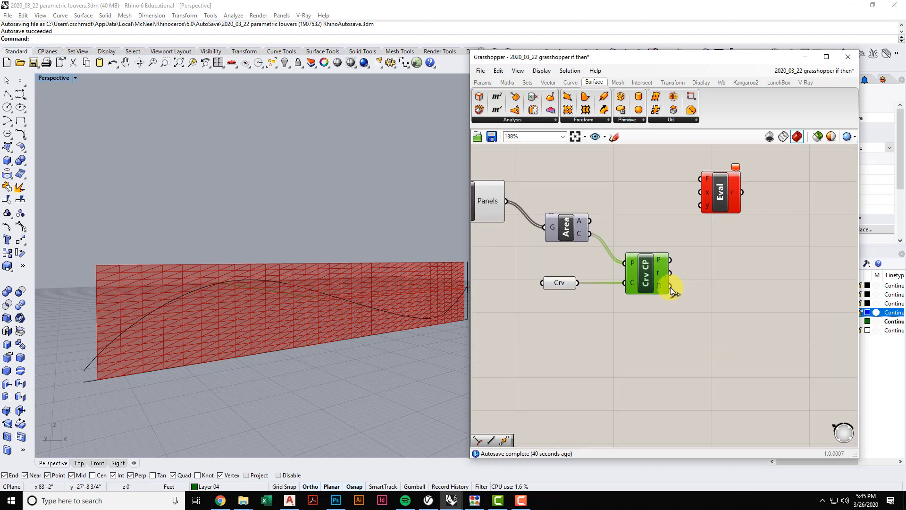
drag(670, 286, 740, 281)
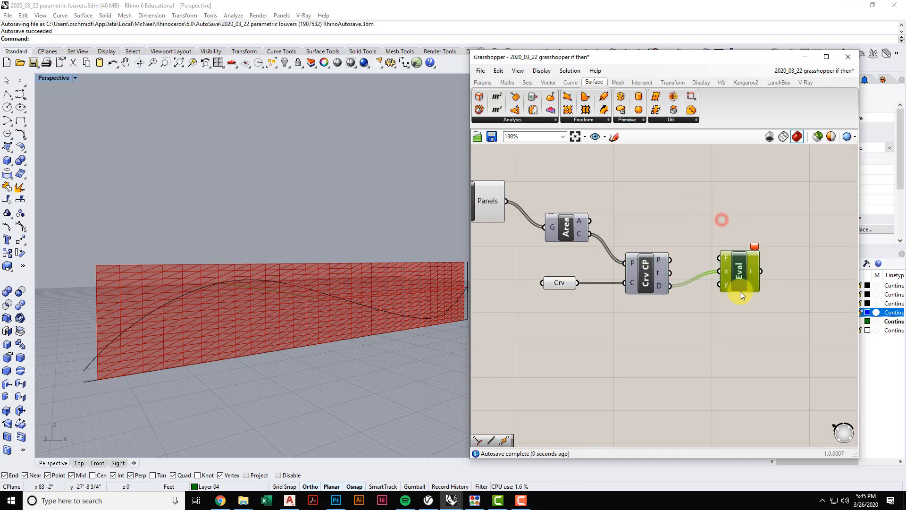
click(716, 317)
right_drag(705, 309, 705, 304)
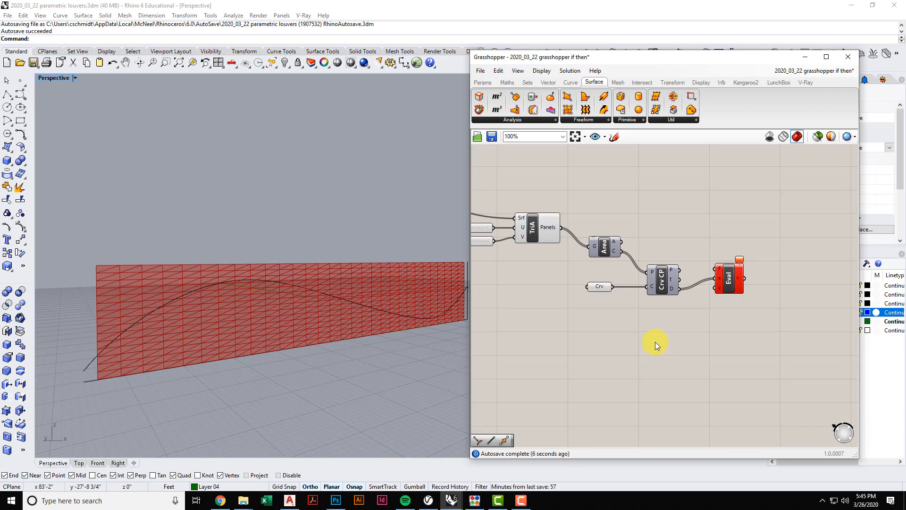
Copy the U Divisions slider to just below Curve Closest Point and connect the copy to Evaluate's y input.
scroll(651, 360, down, 3)
right_drag(638, 397, 654, 342)
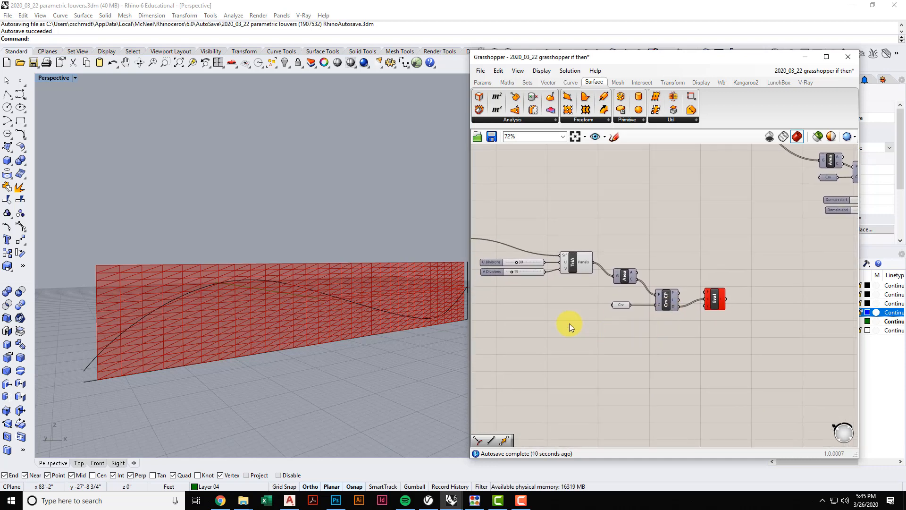
click(528, 264)
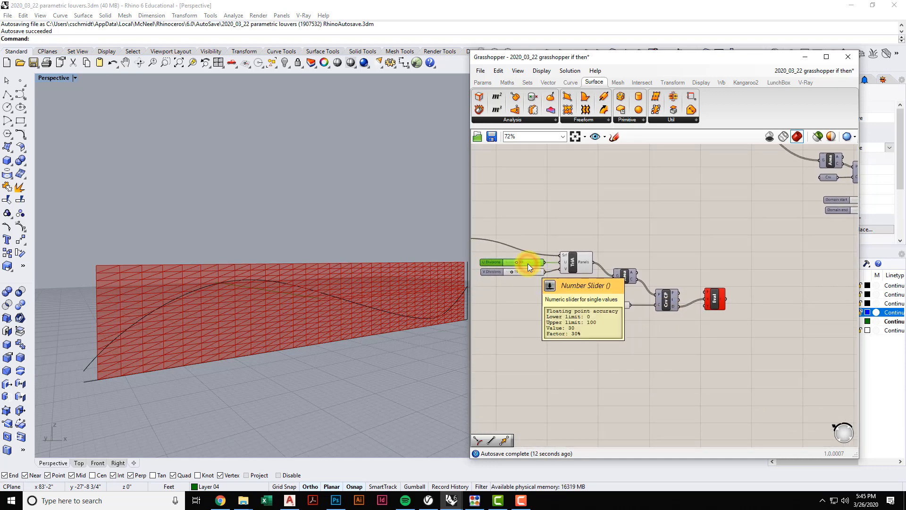
drag(526, 264, 706, 298)
scroll(697, 326, up, 3)
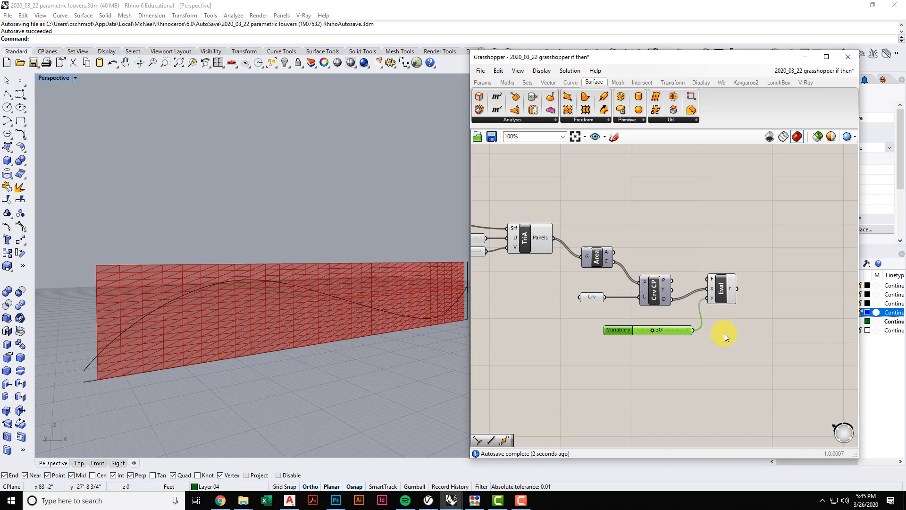
right_drag(723, 331, 715, 314)
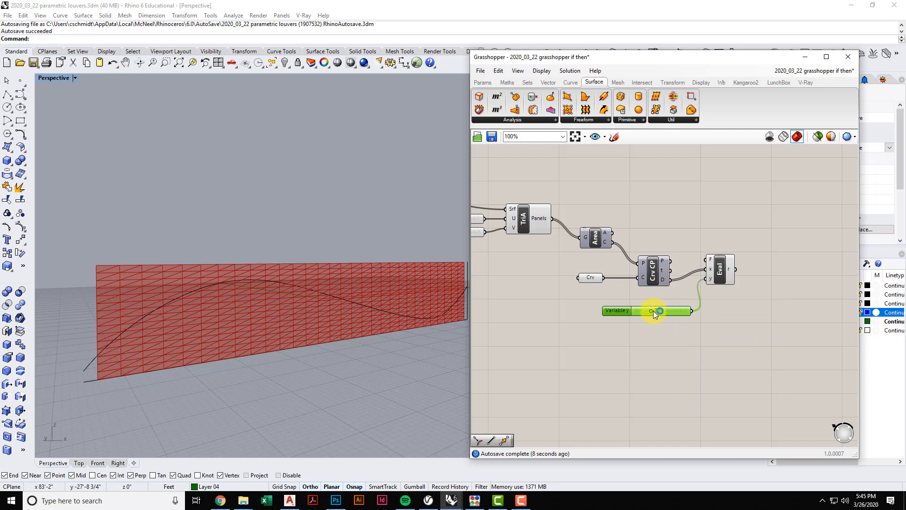
Add a Panel below the Variable y slider, make it taller and place it beneath Evaluate.
scroll(653, 312, up, 3)
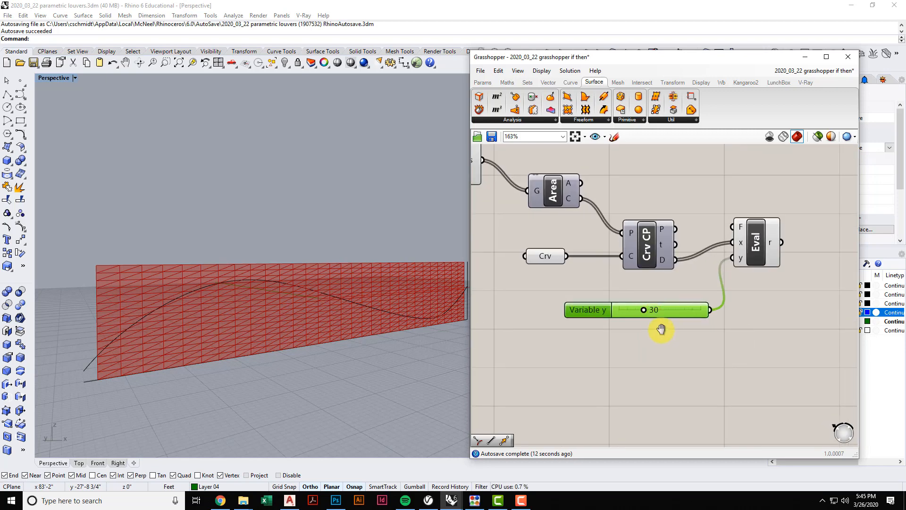
scroll(656, 323, down, 2)
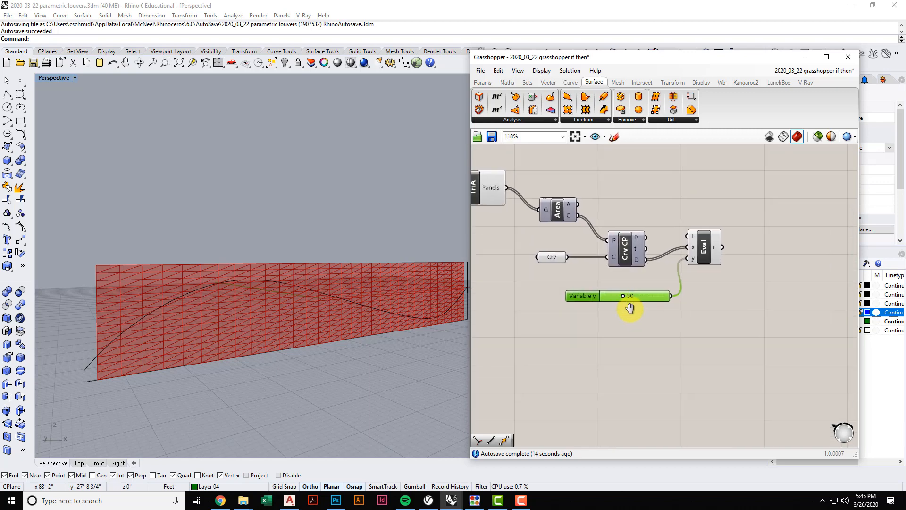
double_click(651, 338)
text(panel)
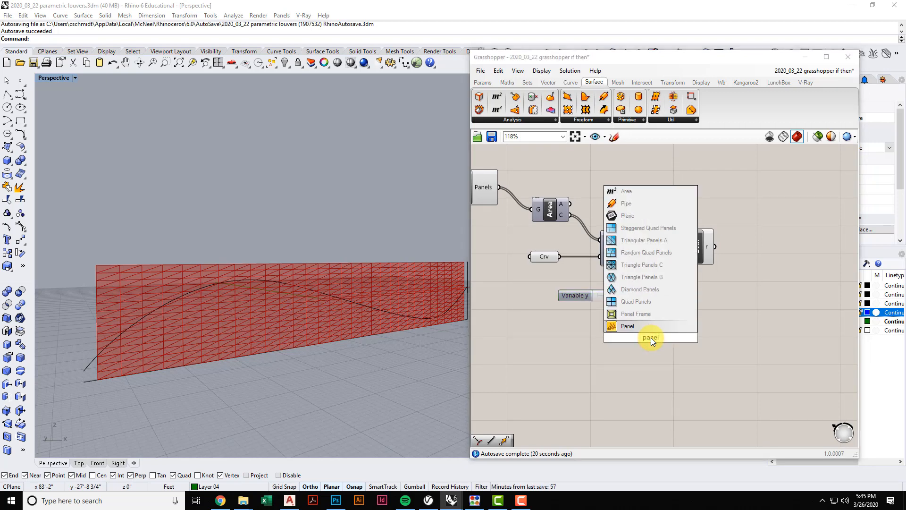
click(653, 325)
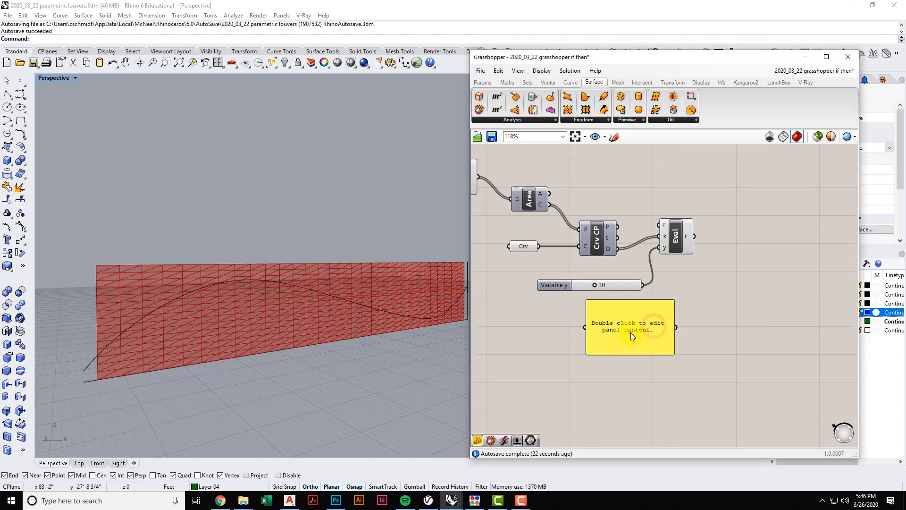
drag(631, 332, 705, 415)
click(705, 355)
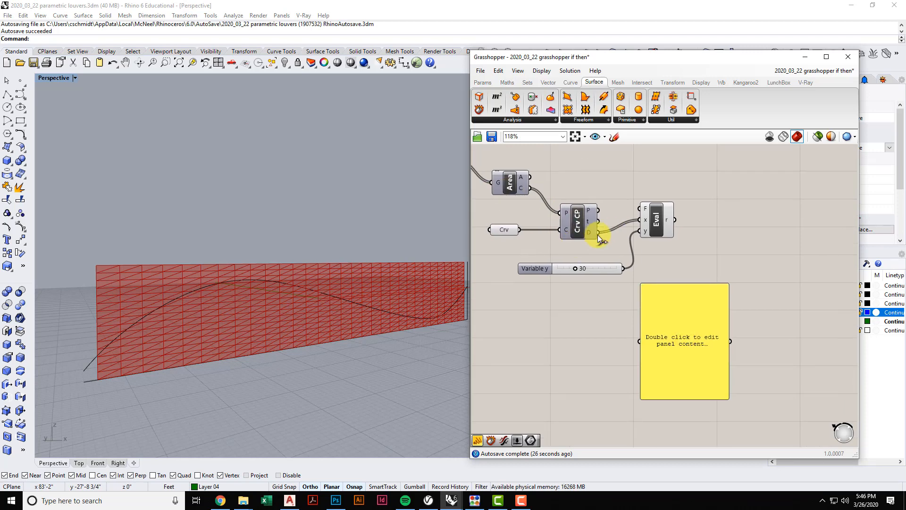
Connect the D output of Curve Closest Point to the Panel and enlarge it to read the distance values.
drag(597, 233, 637, 339)
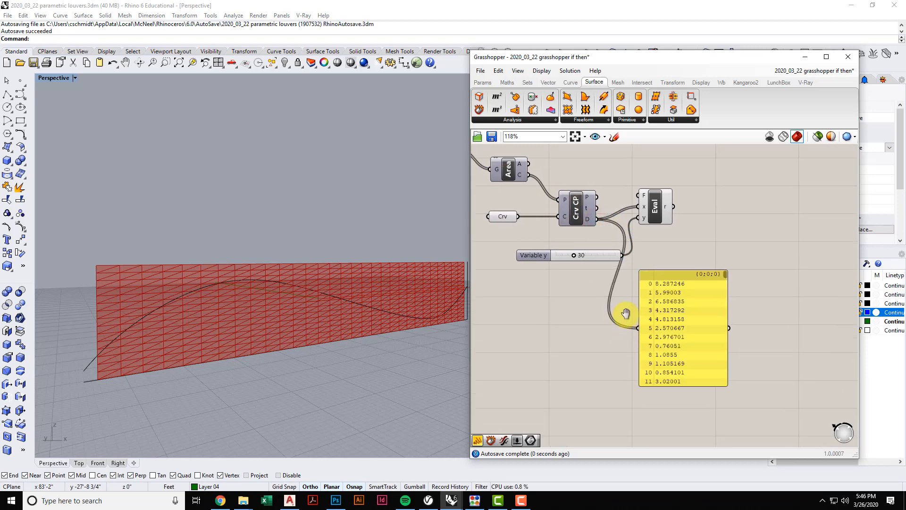
drag(729, 344, 798, 429)
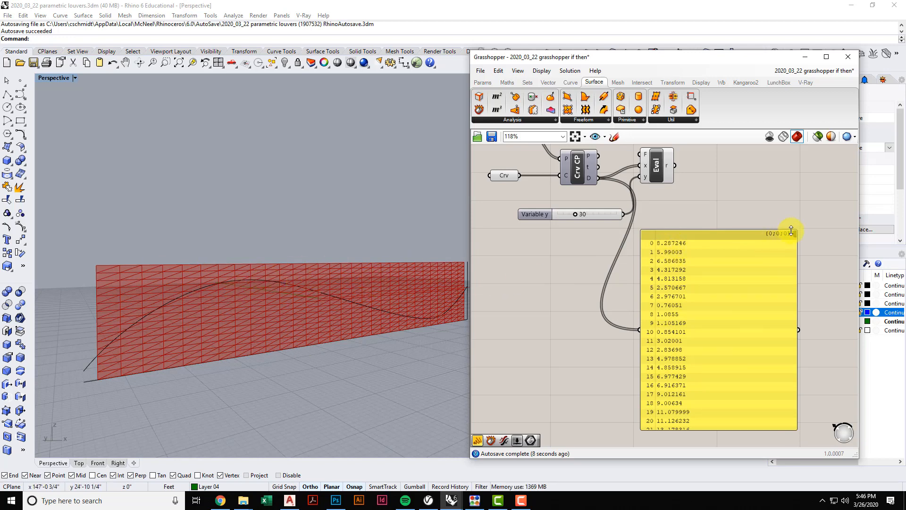
mouse_move(795, 233)
mouse_down()
mouse_move(794, 411)
mouse_move(793, 218)
mouse_up()
Delete the Panel that lists the distances from Curve Closest Point.
click(724, 282)
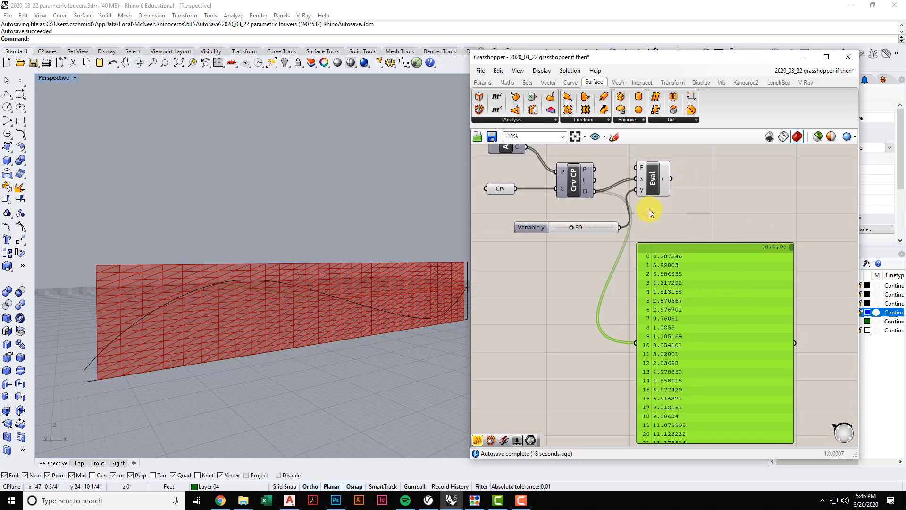
key(Delete)
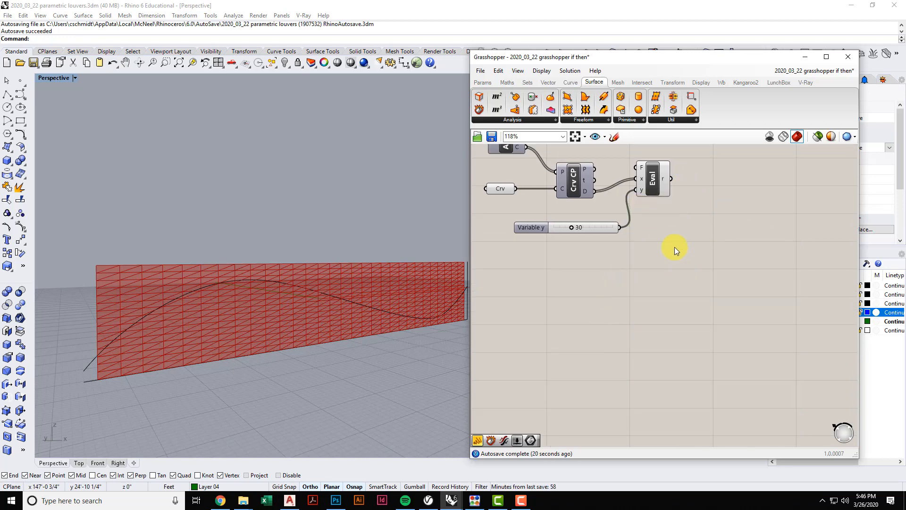
right_drag(656, 235, 654, 261)
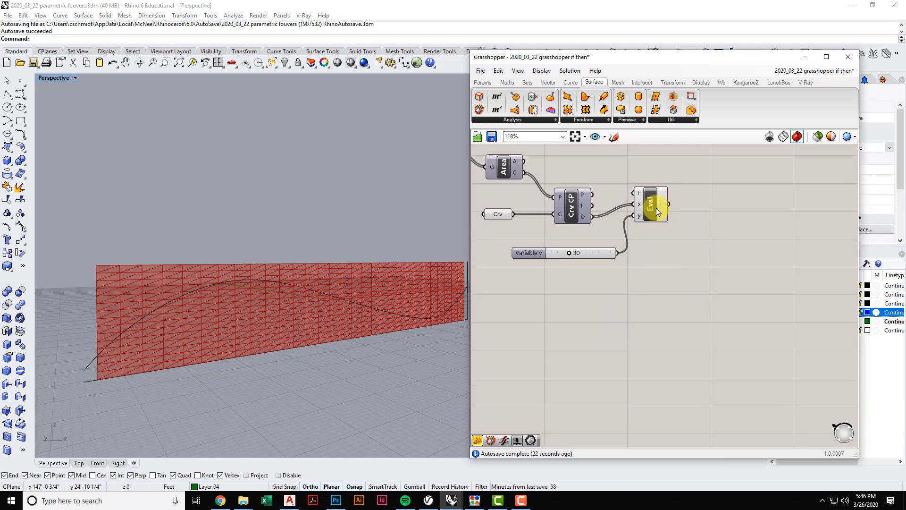
mouse_move(640, 198)
scroll(605, 273, down, 5)
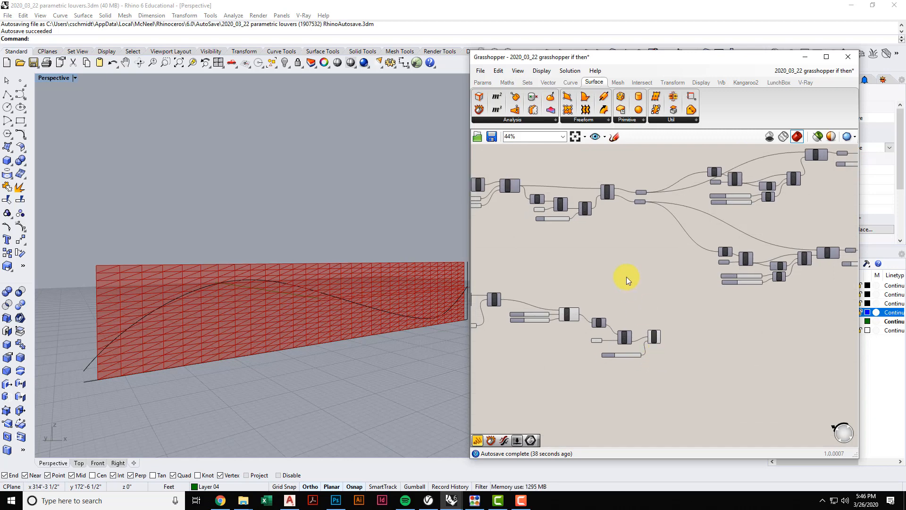
Shift the Variable y slider and the Evaluate component slightly to line them up with Curve Closest Point.
scroll(627, 276, up, 3)
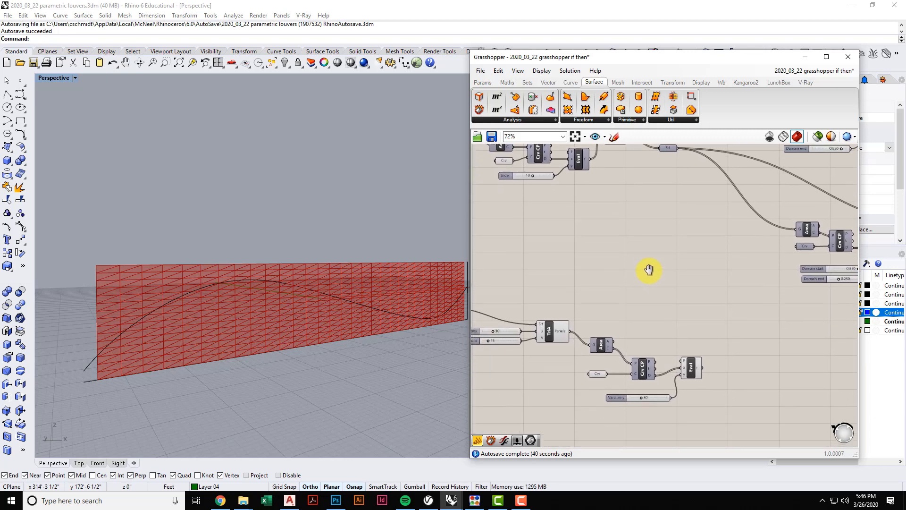
right_drag(649, 270, 649, 249)
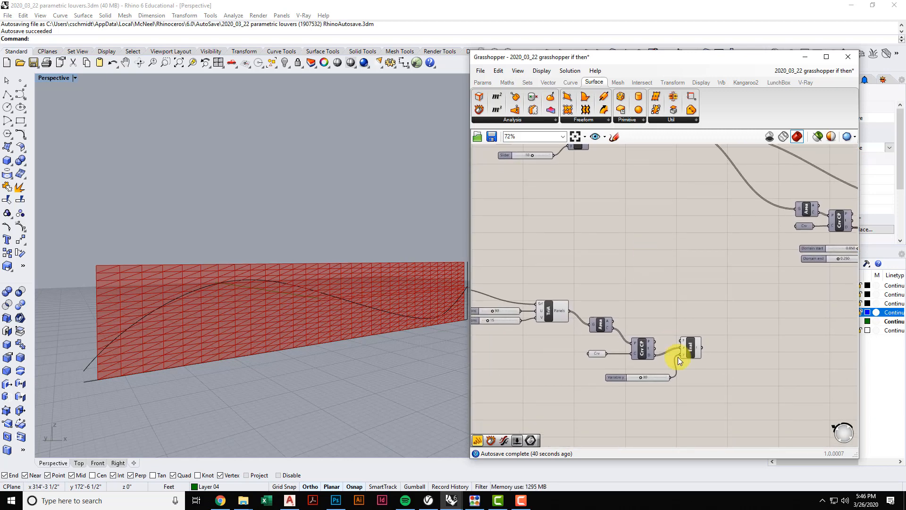
drag(657, 380, 647, 375)
click(655, 383)
click(681, 383)
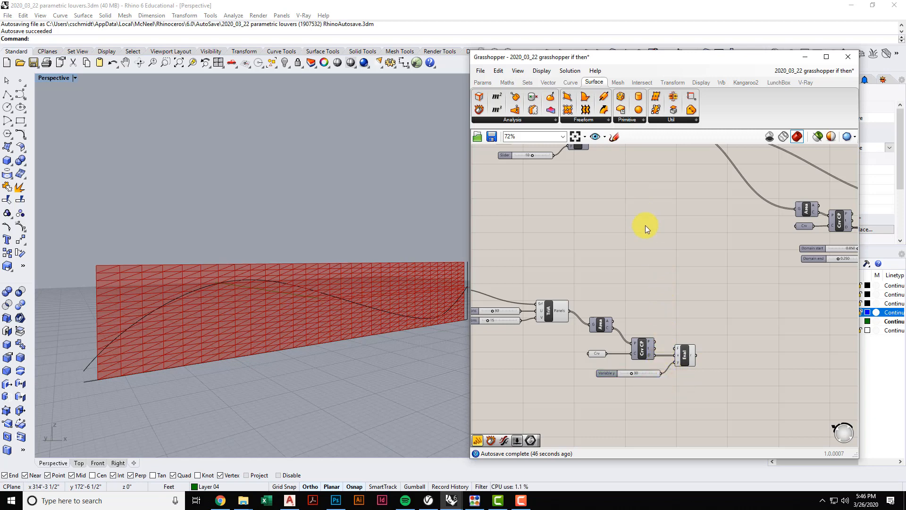
Add a Dispatch component just above and beyond Evaluate.
right_drag(645, 226, 645, 169)
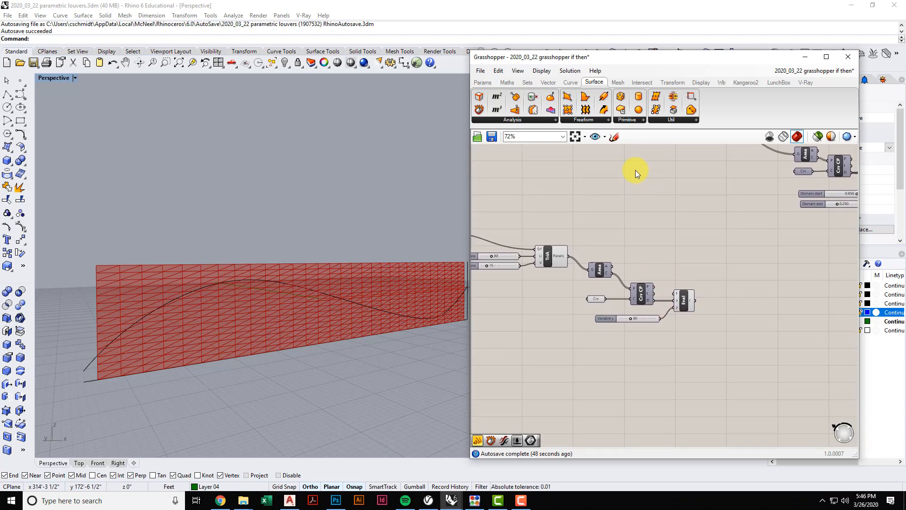
click(512, 83)
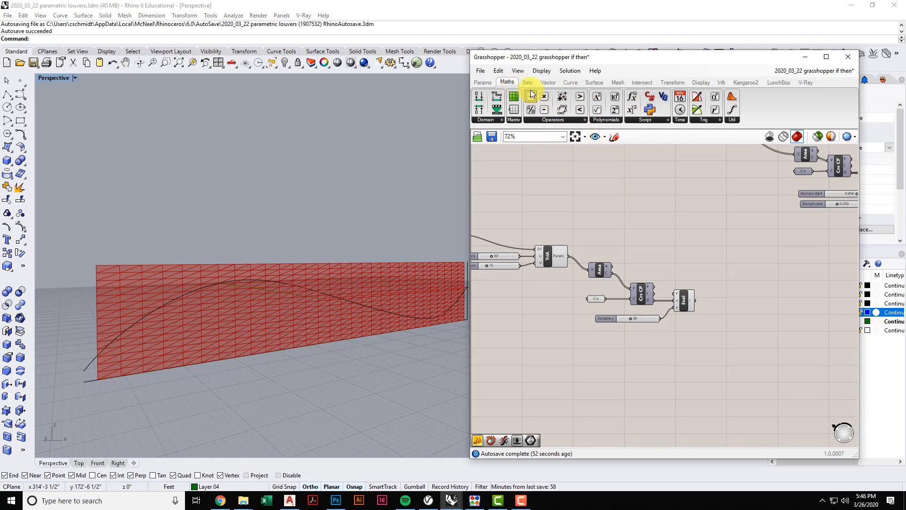
click(527, 83)
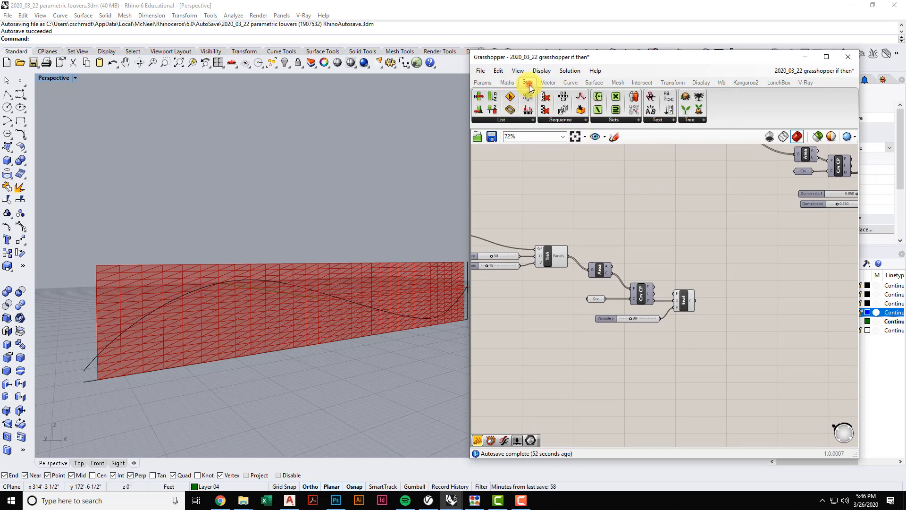
click(580, 119)
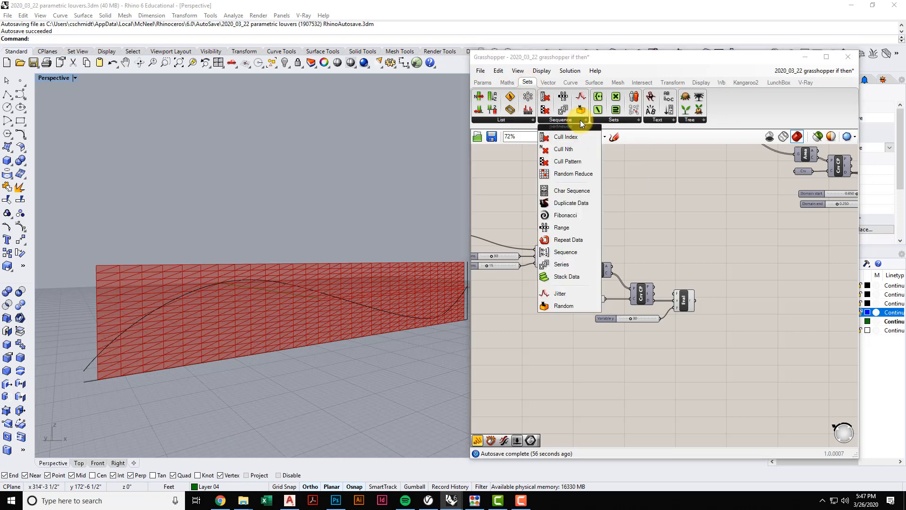
click(521, 118)
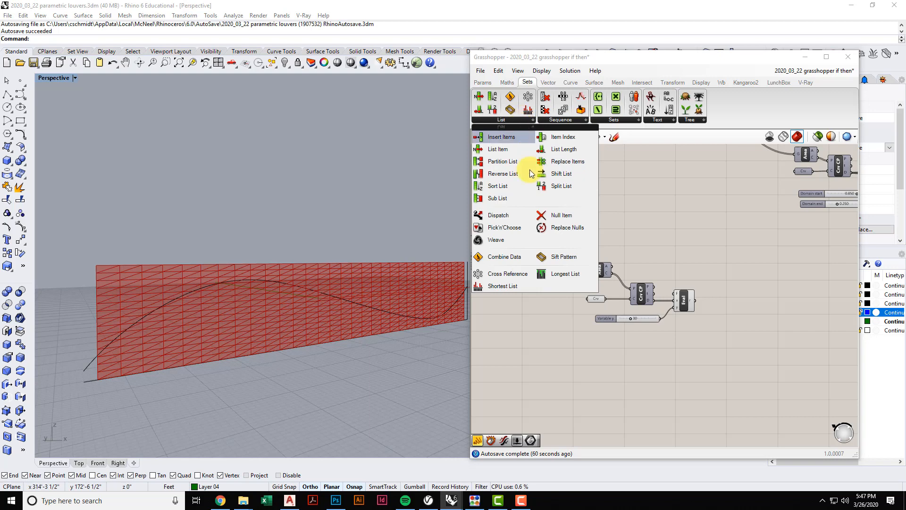
click(512, 216)
click(705, 269)
scroll(705, 271, up, 1)
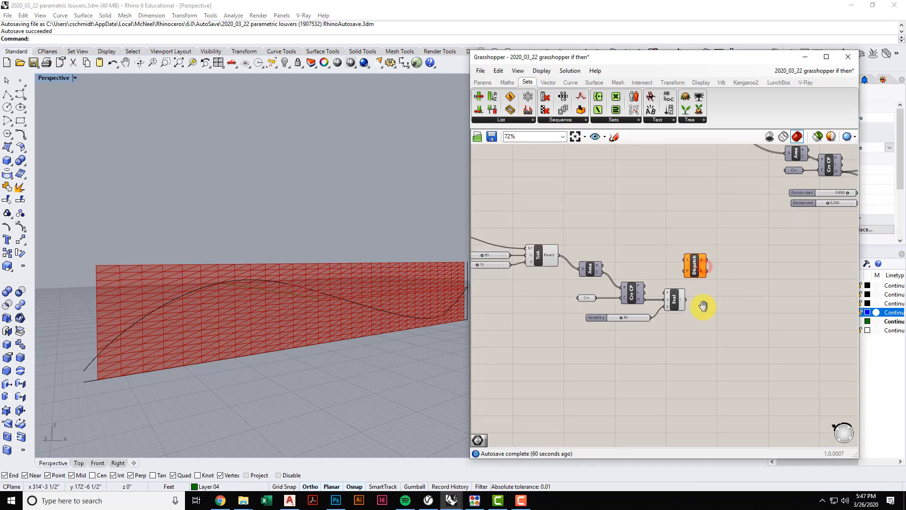
scroll(705, 284, up, 2)
click(704, 295)
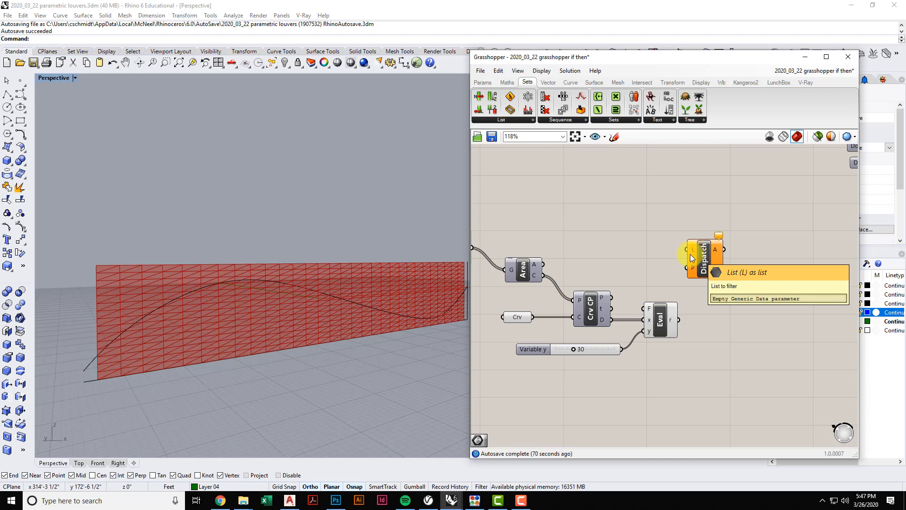
Connect the triangular panel component's Panels output to Dispatch's L input and Evaluate's r output to Dispatch's P input.
scroll(680, 261, down, 2)
right_drag(671, 265, 698, 260)
click(517, 256)
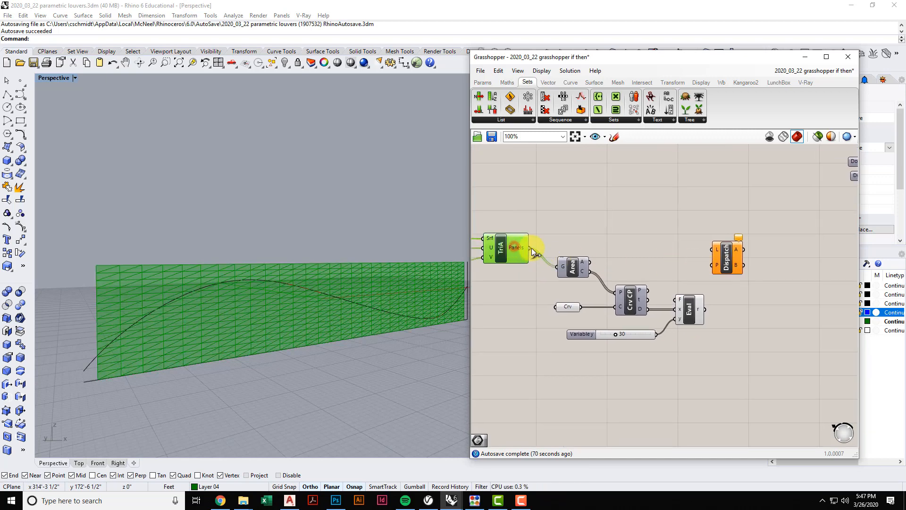
drag(531, 247, 712, 249)
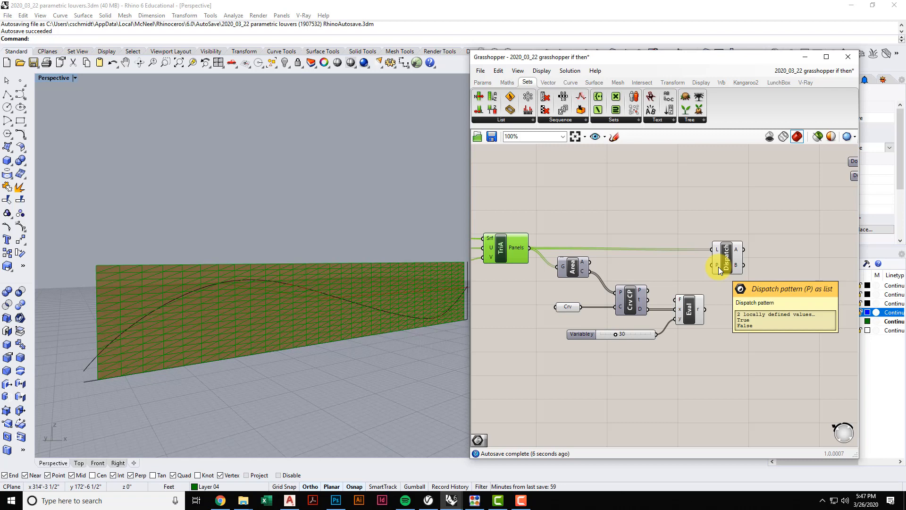
right_drag(714, 285, 708, 277)
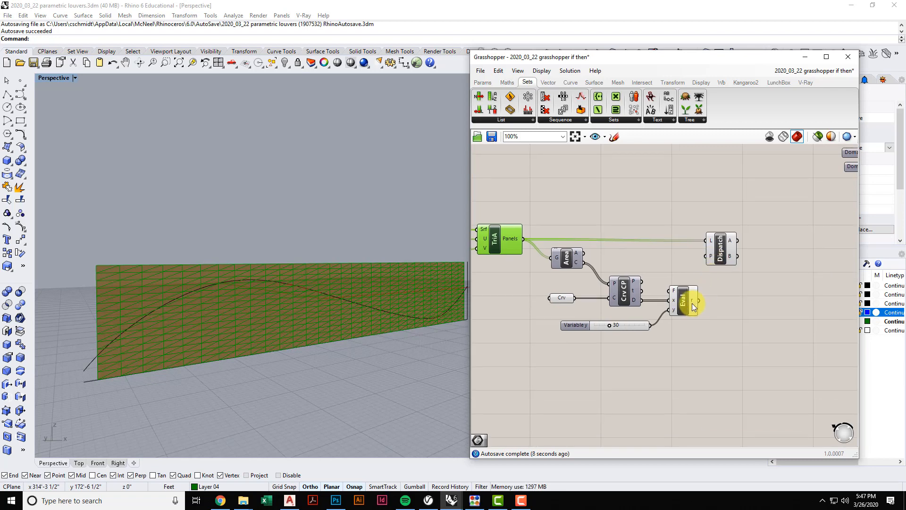
mouse_move(692, 303)
drag(700, 301, 706, 256)
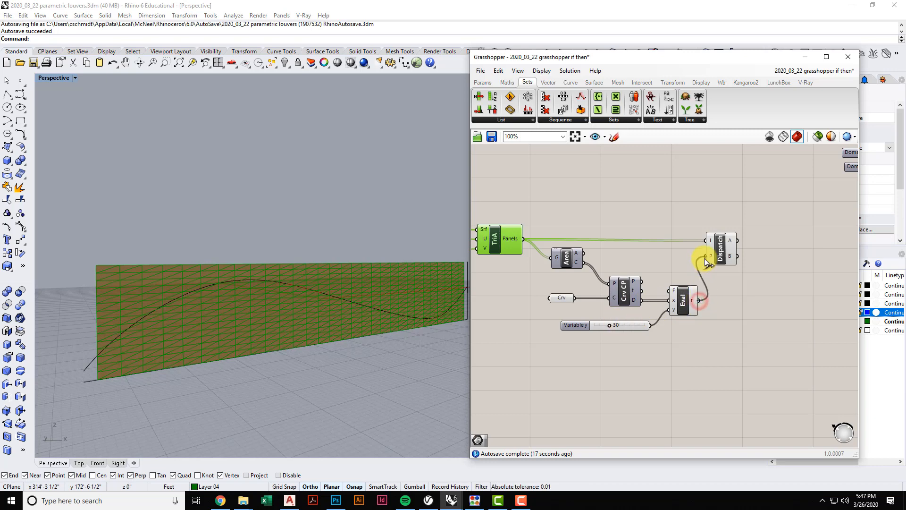
Examine Dispatch's A and B output lists and its geometry in the viewport.
click(754, 267)
click(727, 247)
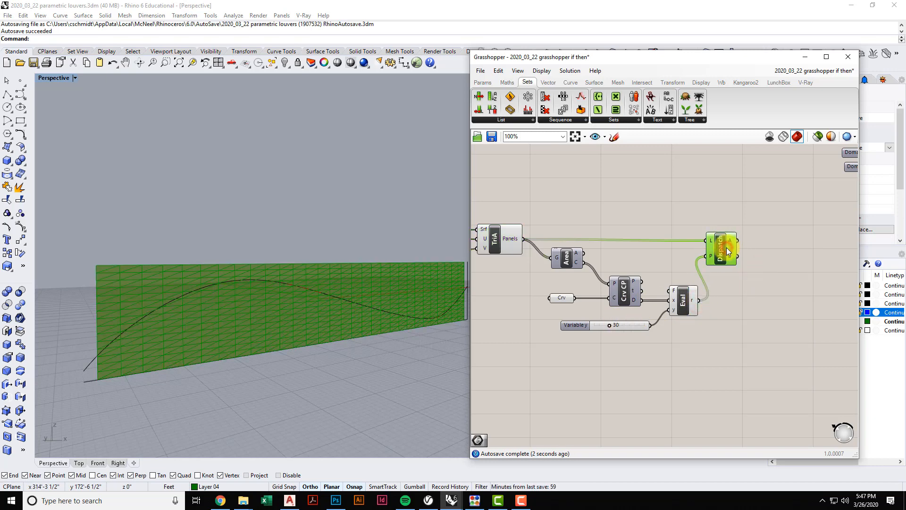
click(744, 266)
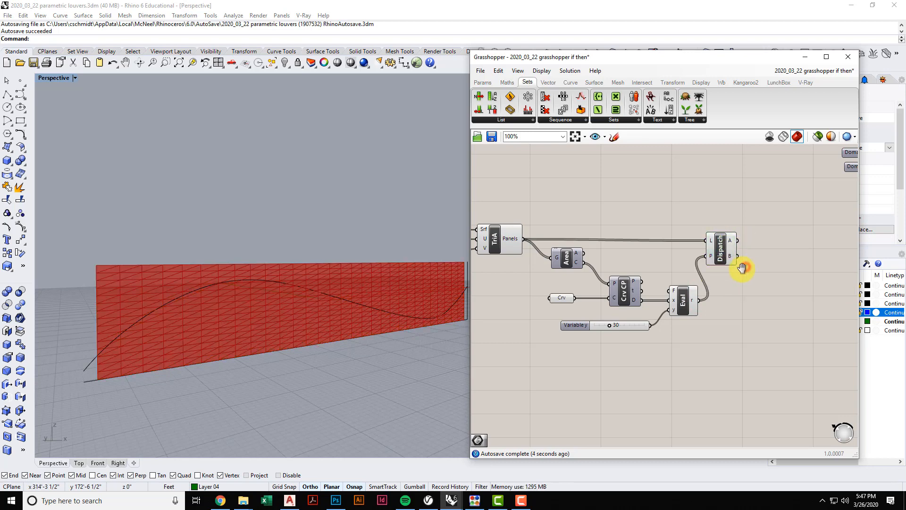
right_drag(744, 266, 734, 264)
click(714, 245)
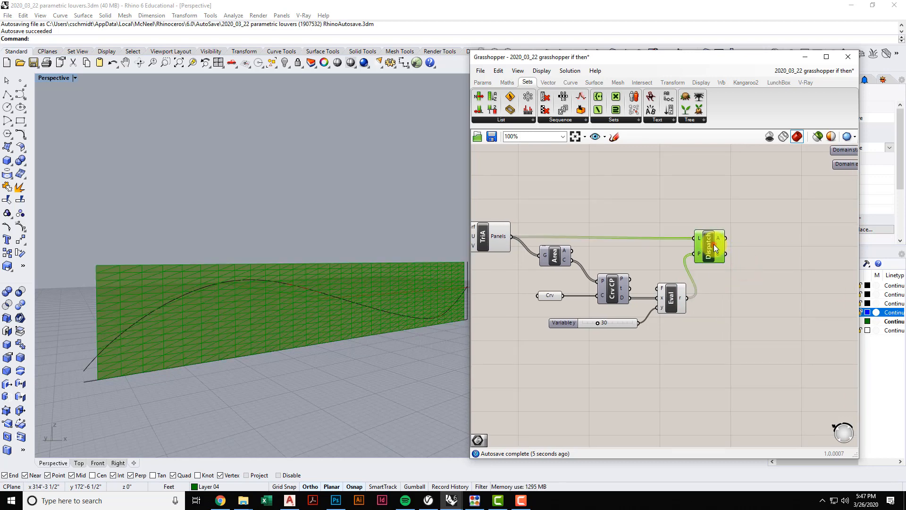
click(726, 283)
mouse_move(720, 236)
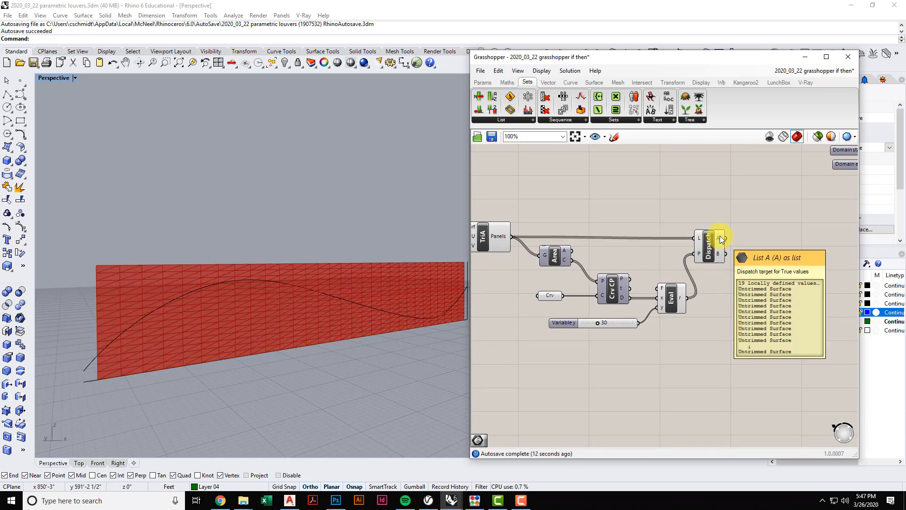
mouse_move(717, 253)
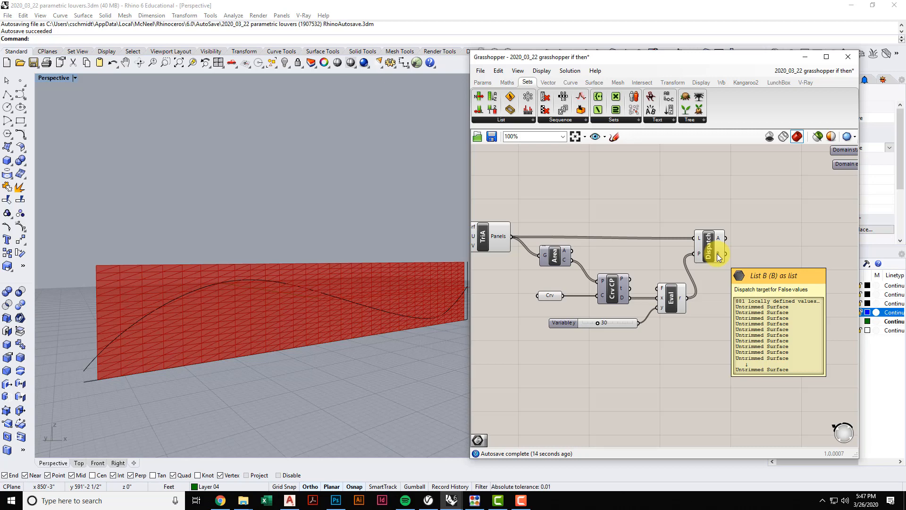
right_drag(720, 277, 709, 291)
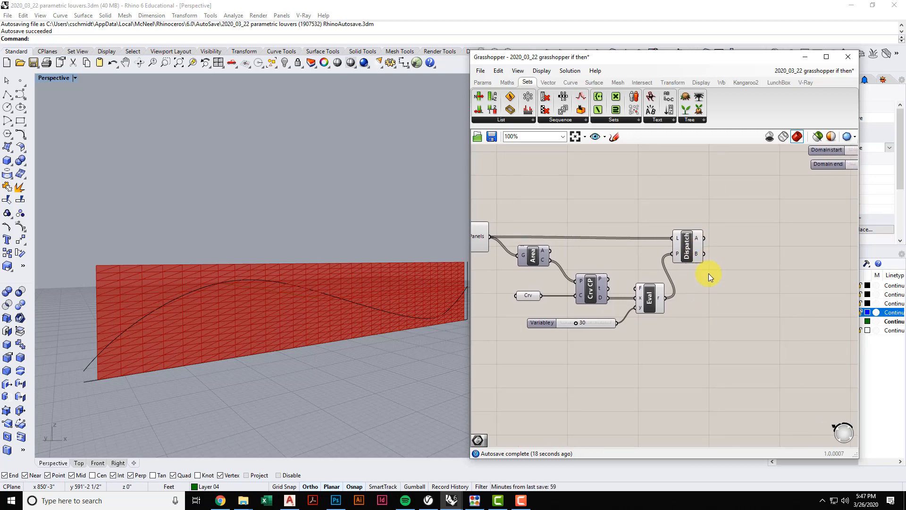
Add two Surface parameters beside Dispatch, connecting one to output A and the other to output B.
right_drag(688, 237, 702, 238)
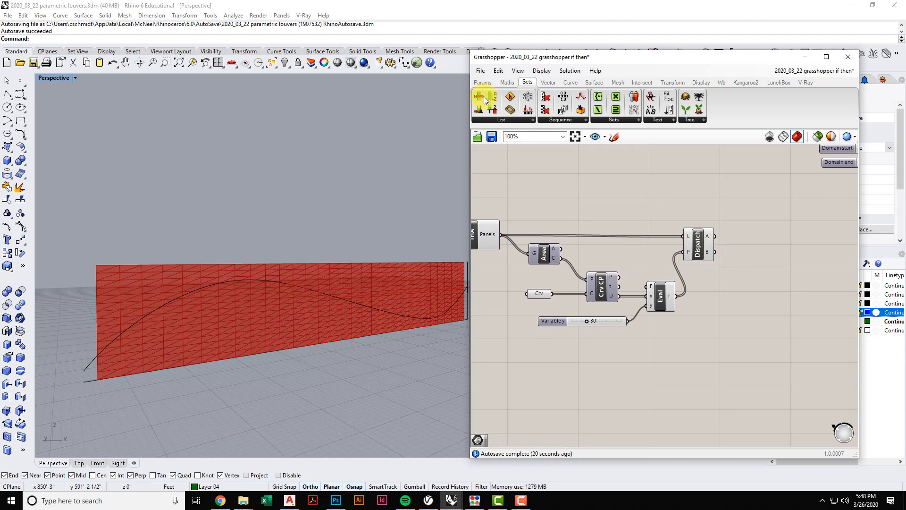
click(482, 82)
click(551, 120)
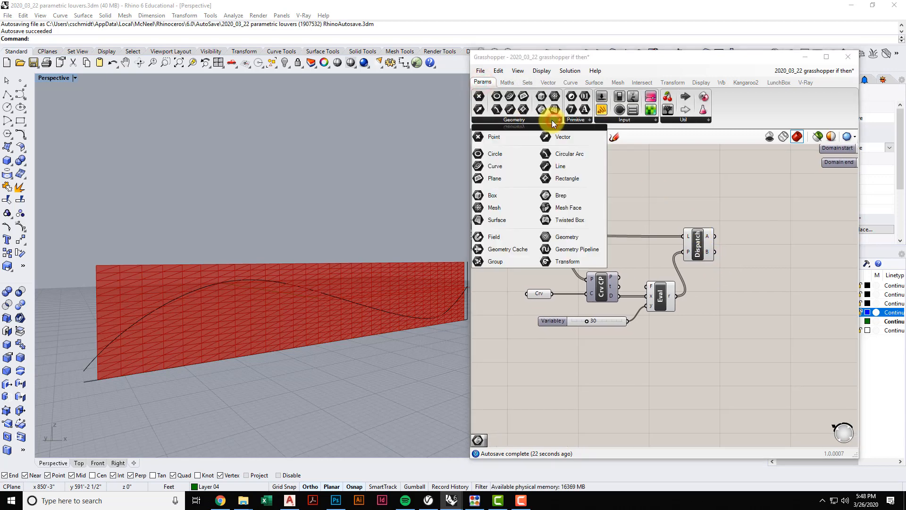
drag(520, 217, 736, 260)
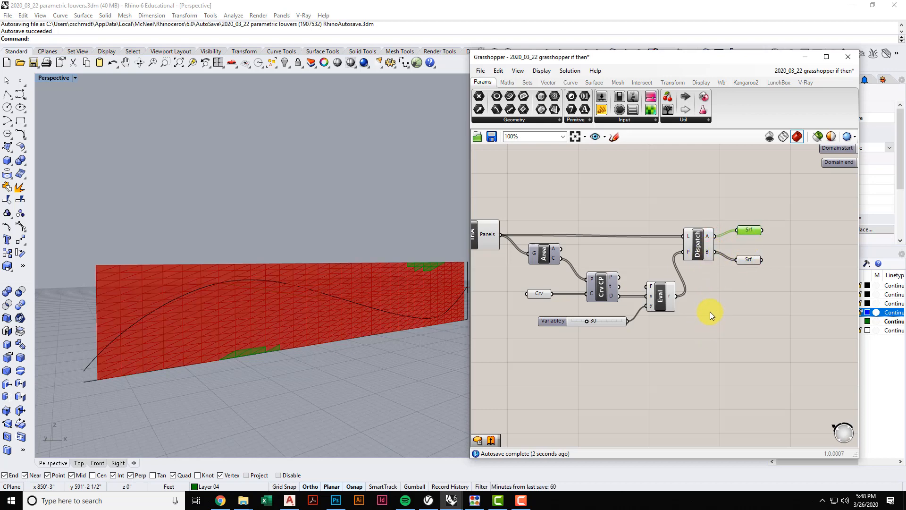
Turn off the preview of the components from the triangular panel component through Dispatch, leaving out the two Surface parameters.
drag(710, 310, 585, 251)
scroll(698, 297, down, 3)
middle_click(628, 221)
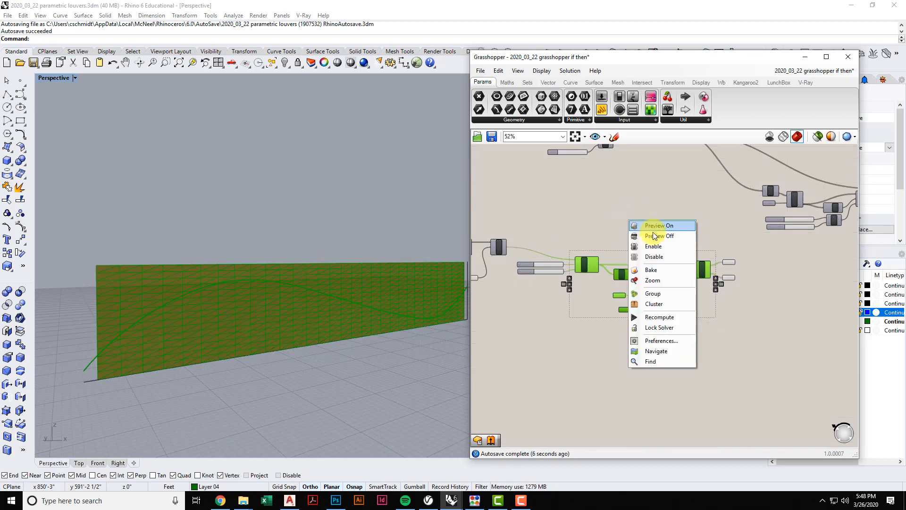
click(654, 236)
Move the whole rebuilt definition farther down, away from the original definition above it.
scroll(703, 235, down, 1)
drag(739, 326, 485, 238)
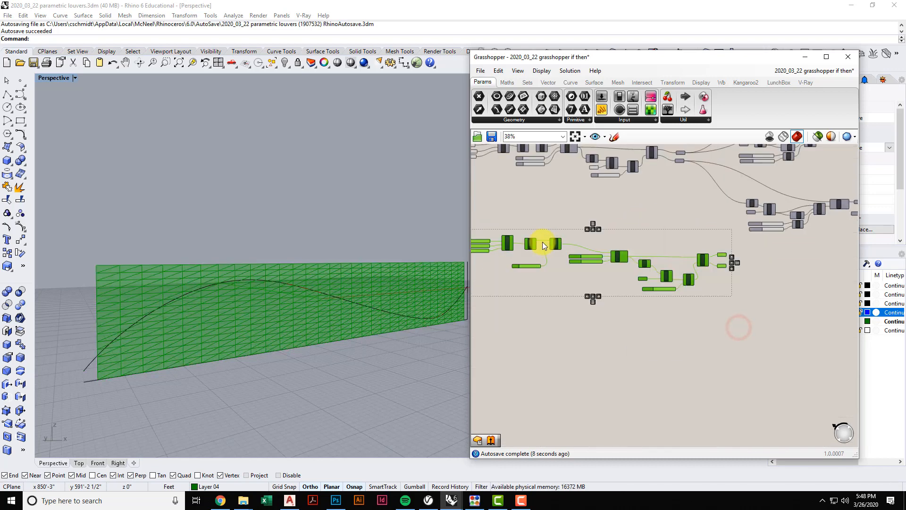
drag(543, 242, 556, 310)
click(581, 266)
right_drag(610, 250, 632, 229)
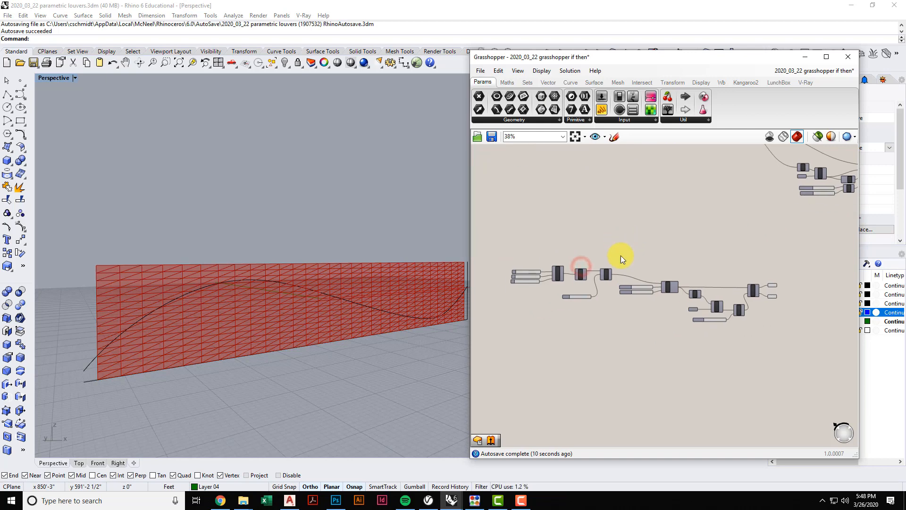
Highlight each of the two Surface parameters in turn to compare their panel groups on the facade.
scroll(783, 298, up, 3)
right_drag(752, 310, 740, 264)
click(746, 249)
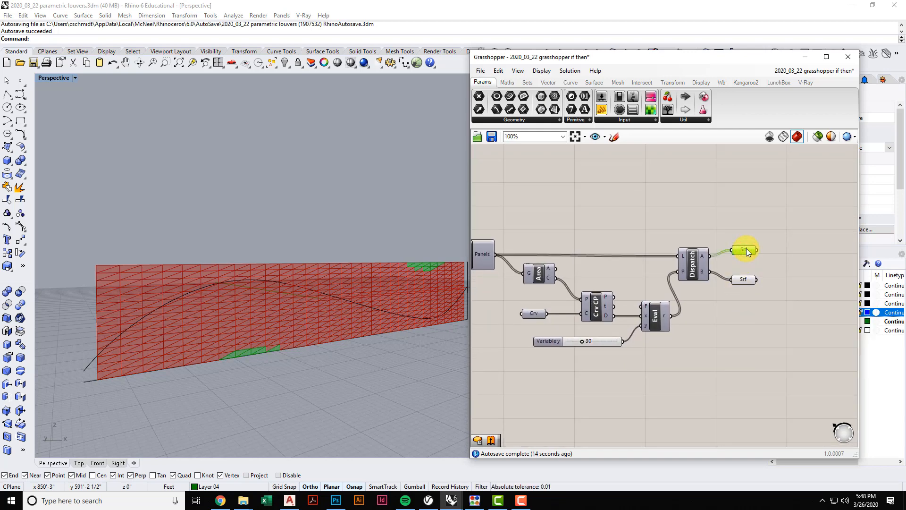
click(746, 280)
mouse_move(747, 279)
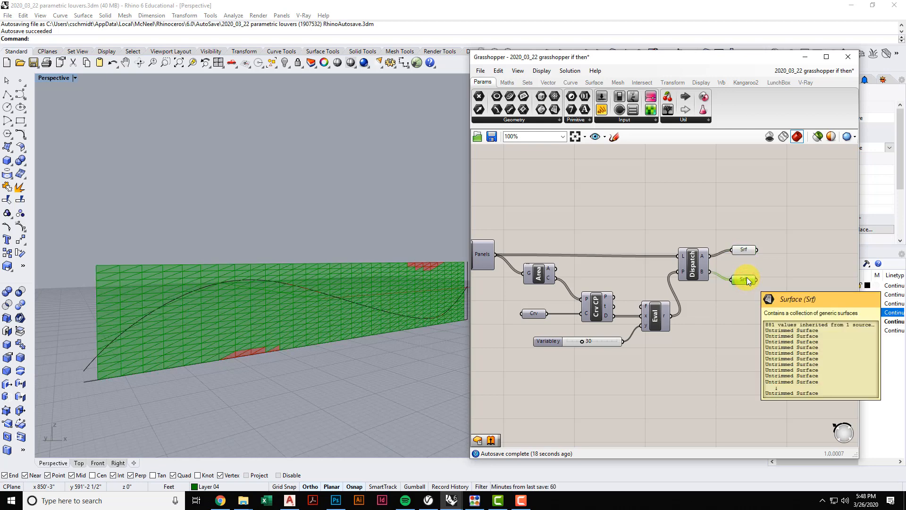
Highlight the Surface parameter on Dispatch's A output and set the Variable y slider to 10.
click(745, 253)
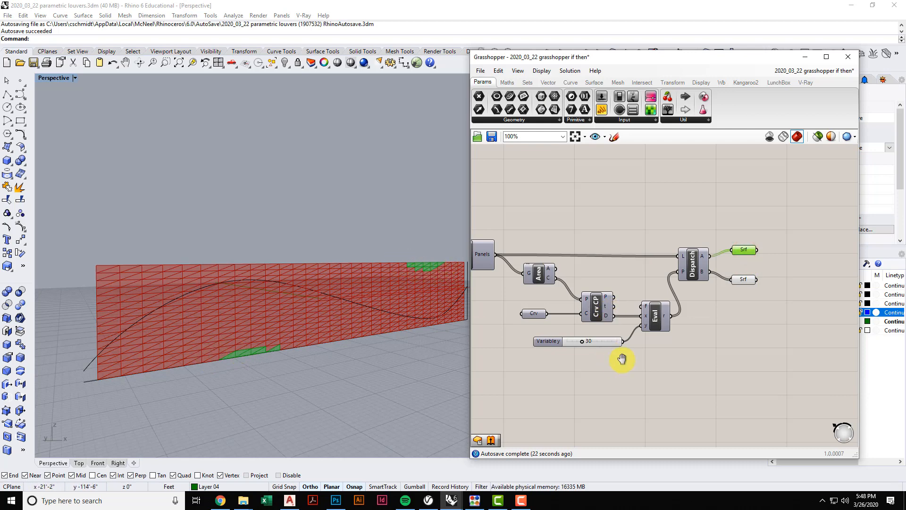
scroll(604, 344, up, 3)
drag(588, 326, 572, 329)
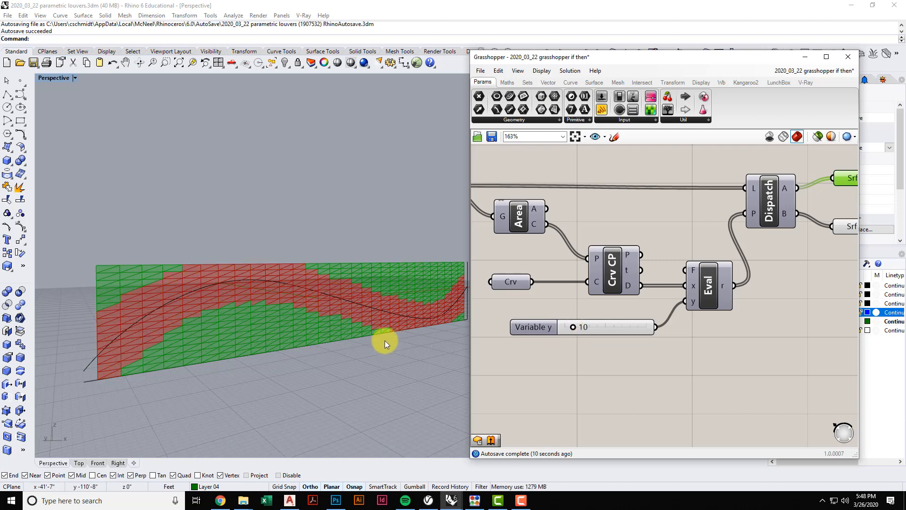
Nudge the Surface parameter on Dispatch's A output slightly upward and highlight the panels of the one on output B.
right_drag(384, 341, 358, 328)
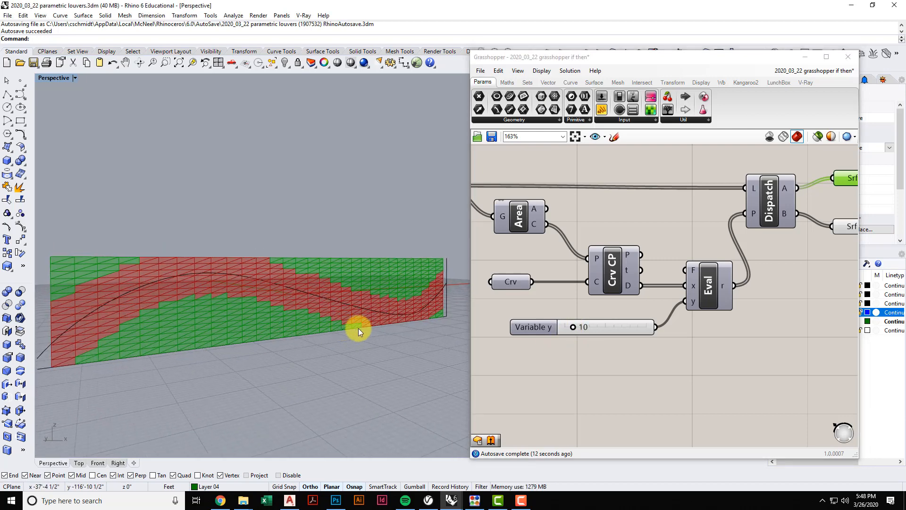
right_drag(703, 308, 678, 311)
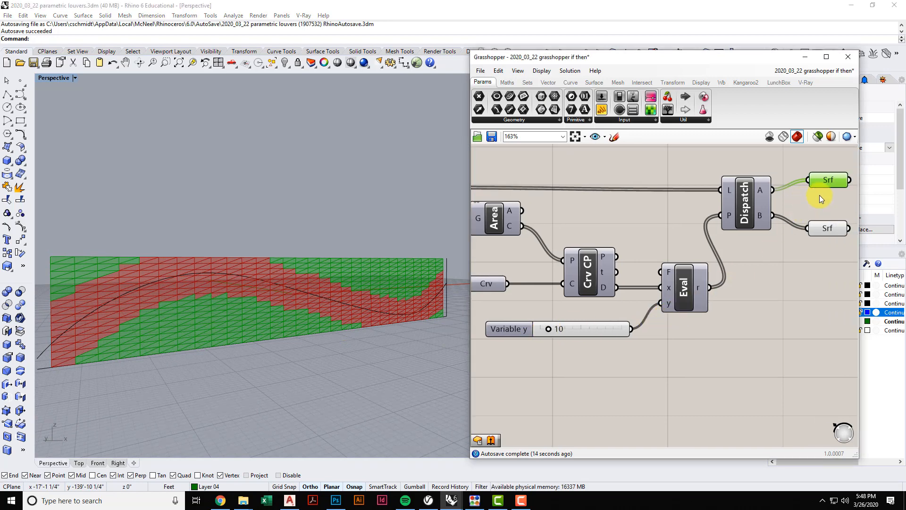
drag(825, 179, 823, 175)
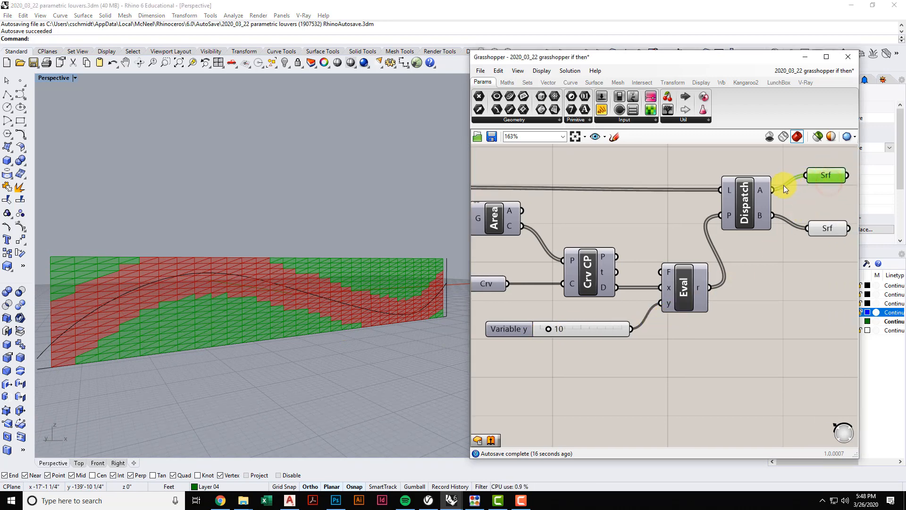
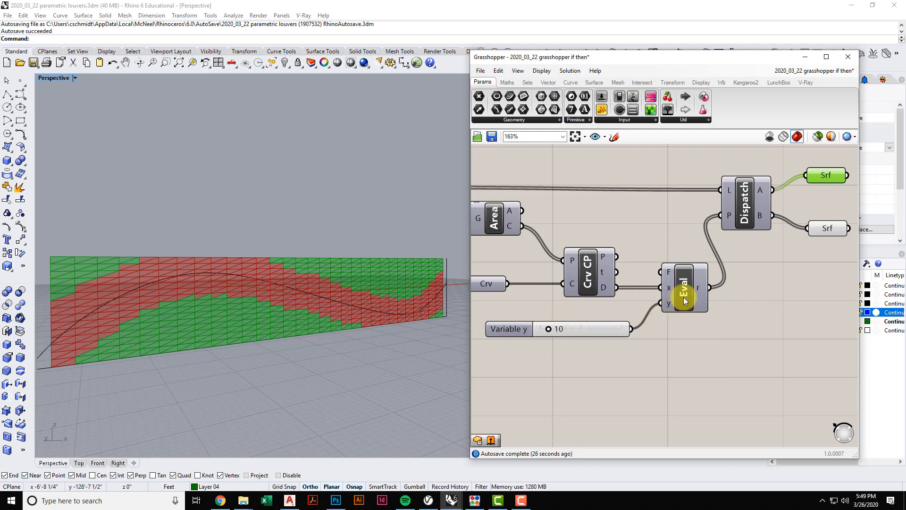
click(827, 227)
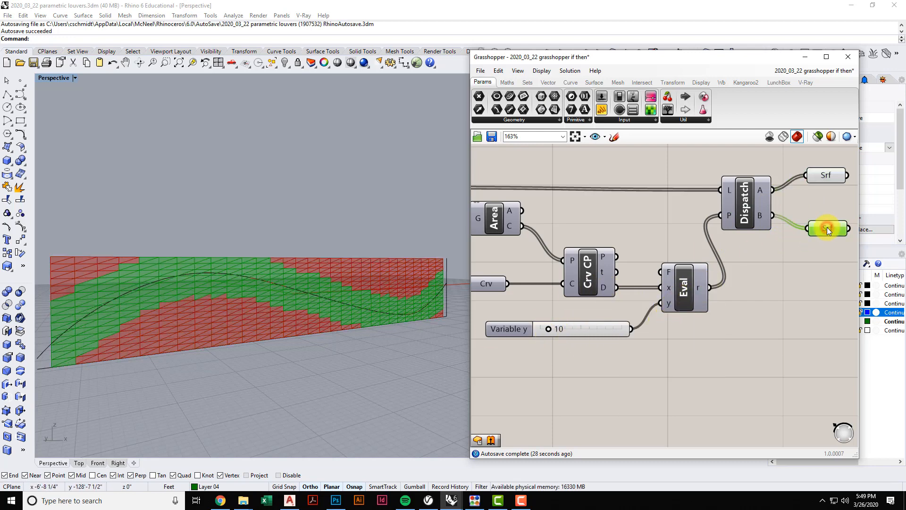
Highlight the Surface parameters on Dispatch's A and B outputs in turn to compare their panels on the facade.
click(829, 176)
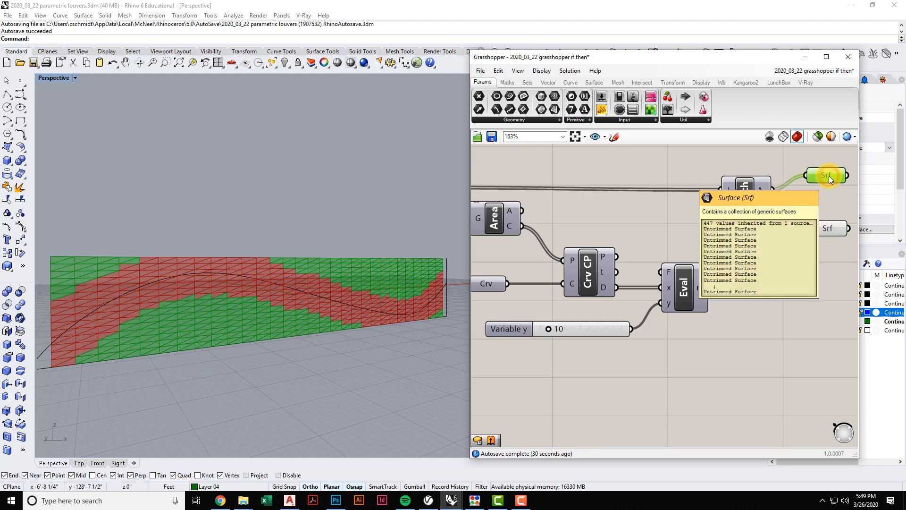
click(832, 229)
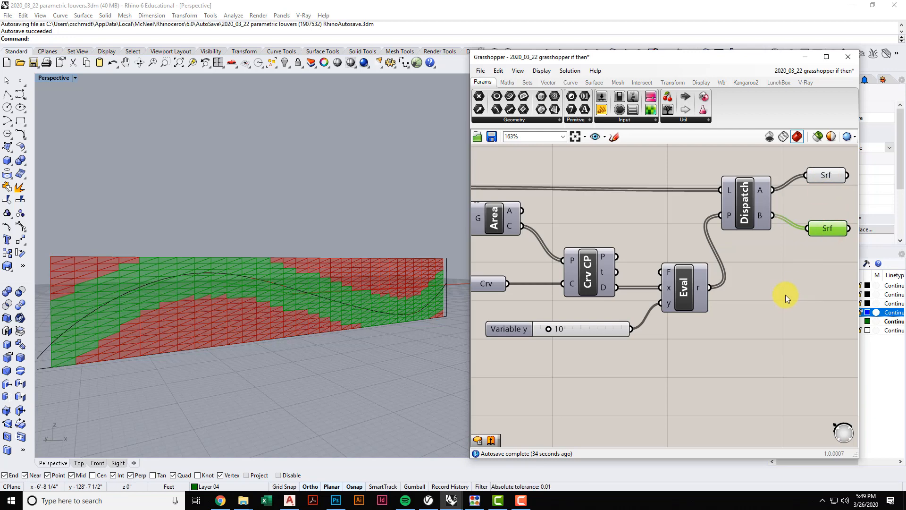
scroll(769, 284, down, 3)
scroll(770, 284, down, 3)
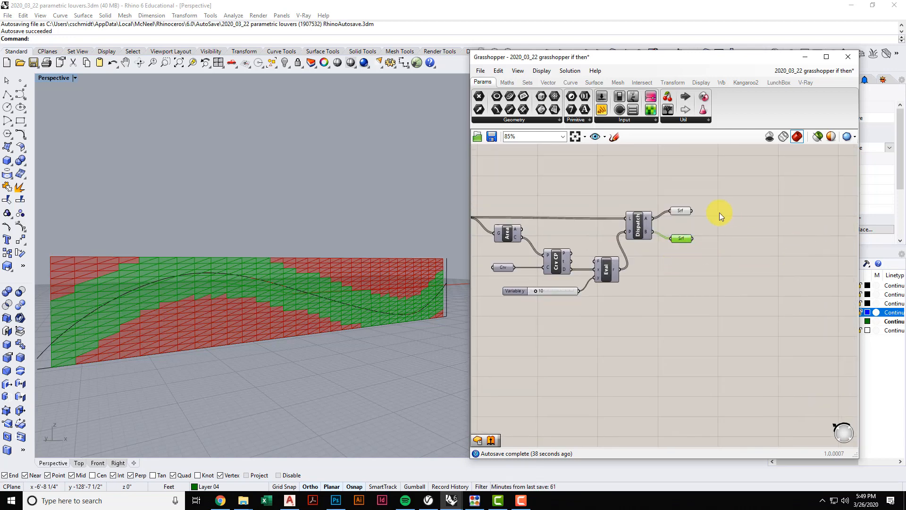
right_drag(724, 300, 723, 306)
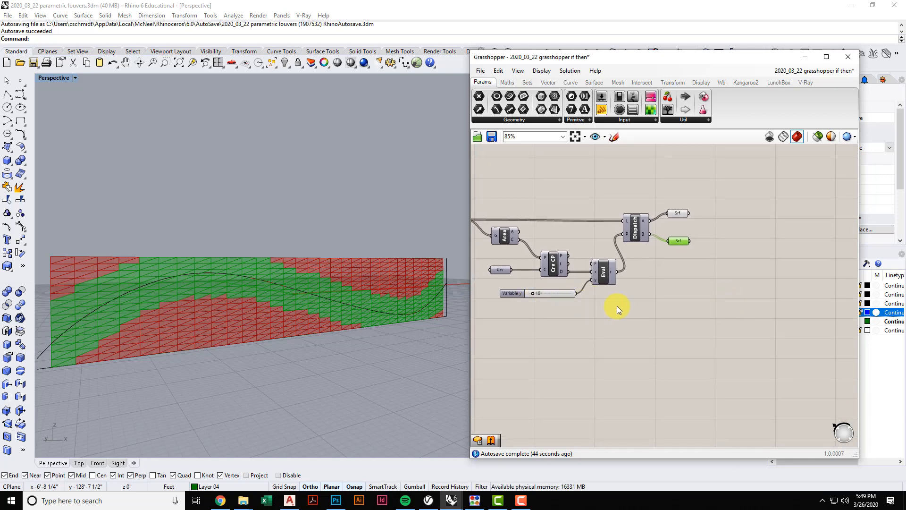
Examine the original definition's downstream branch and compare it with the end of the rebuilt definition.
right_drag(637, 320, 629, 350)
scroll(694, 297, down, 5)
scroll(707, 222, up, 3)
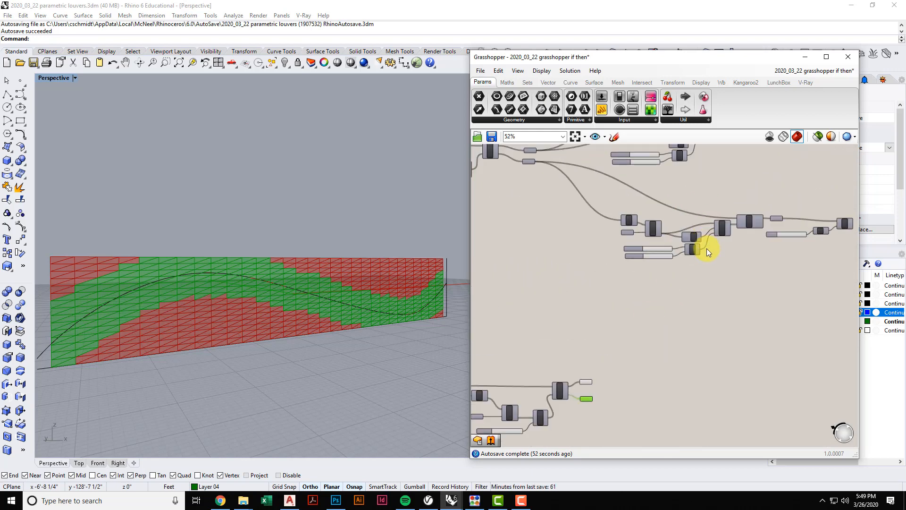
scroll(741, 235, down, 2)
right_drag(710, 283, 746, 259)
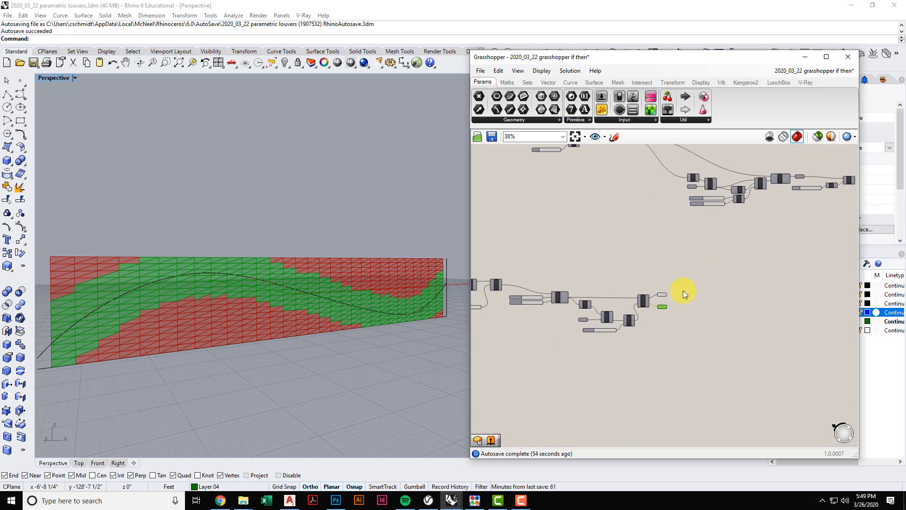
scroll(684, 309, up, 3)
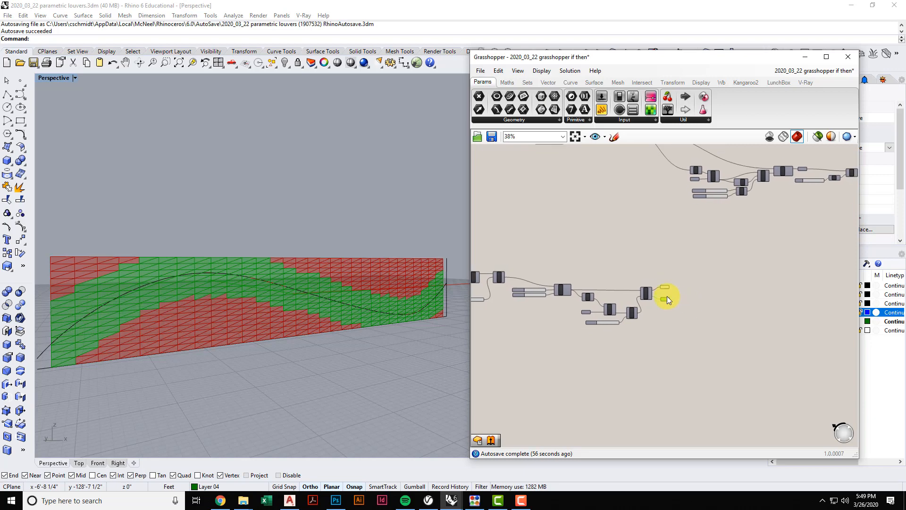
right_drag(693, 308, 696, 291)
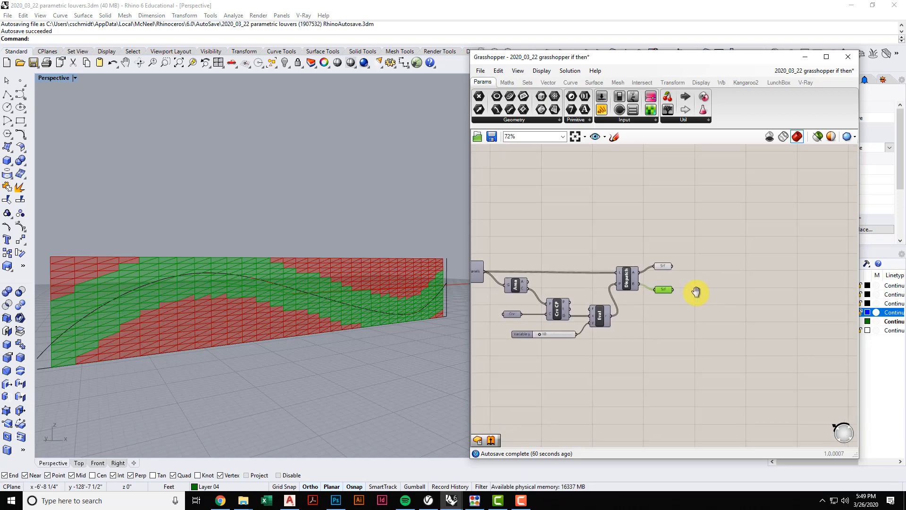
right_drag(696, 291, 694, 295)
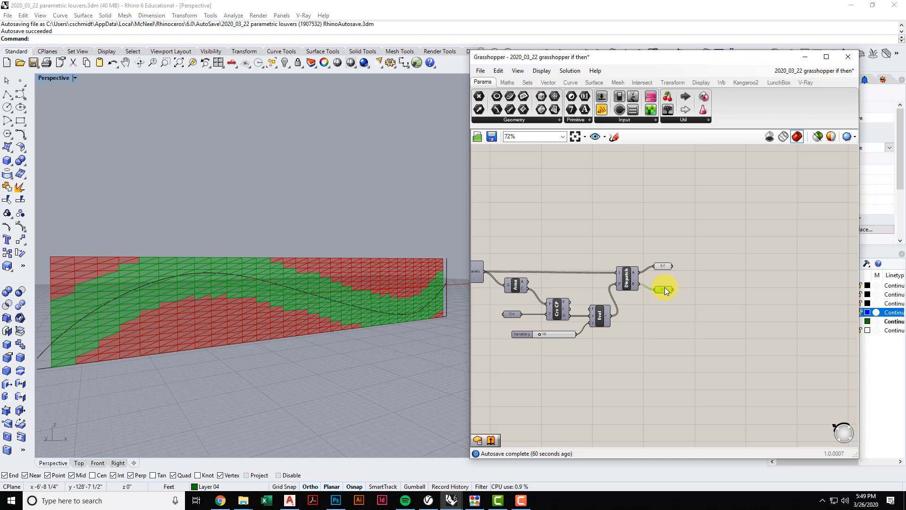
Move the Surface parameter on Dispatch's B output slightly lower and highlight the panels on output A.
click(663, 266)
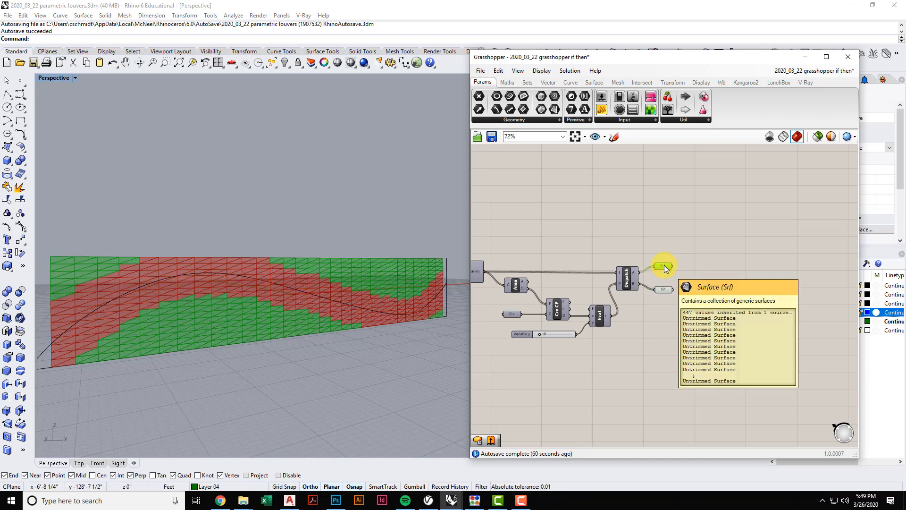
drag(665, 290, 673, 308)
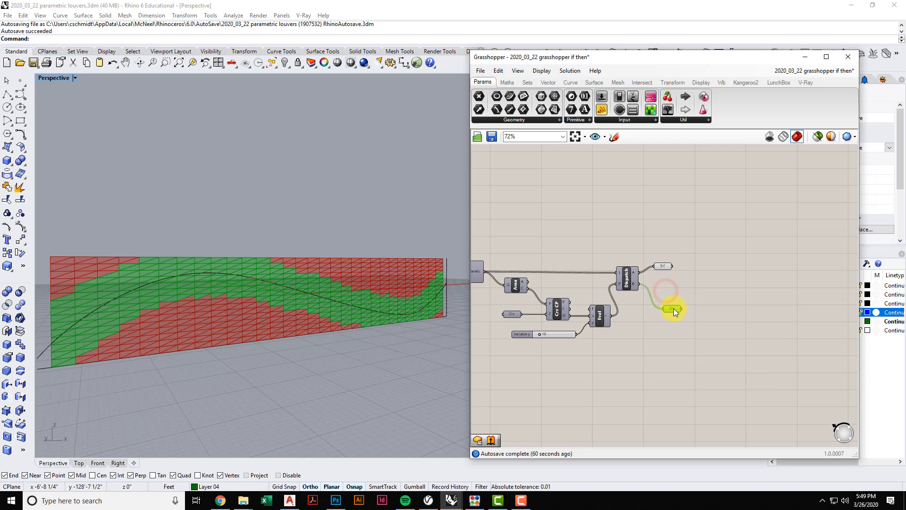
click(665, 266)
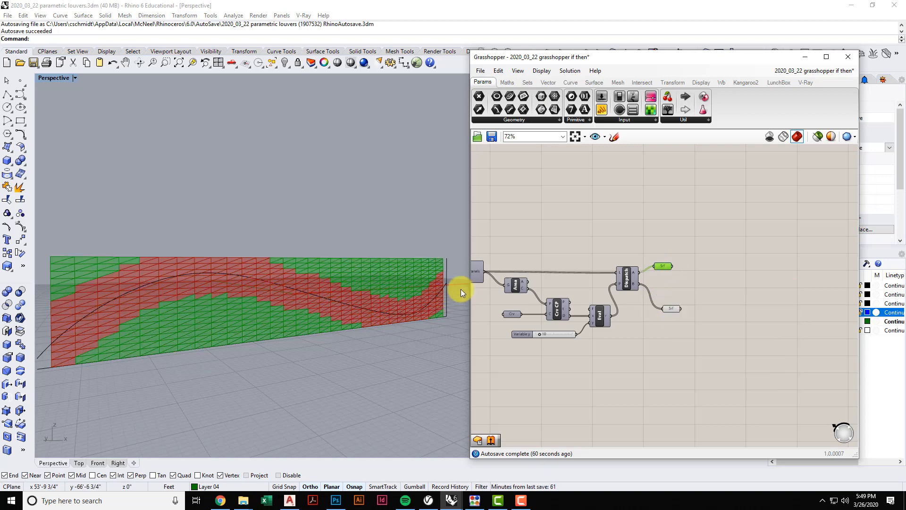
Select the vertical line at the facade's far end and compare it with the panel groups of both Surface parameters.
click(447, 267)
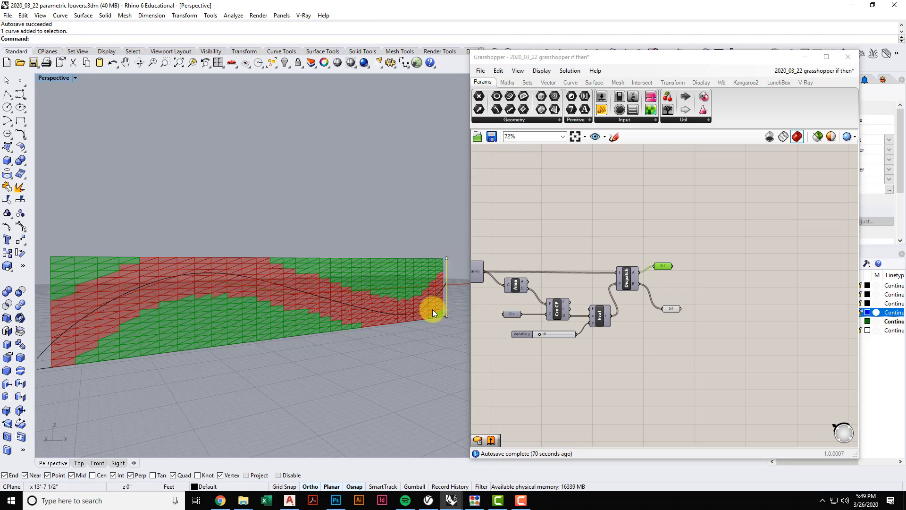
click(670, 310)
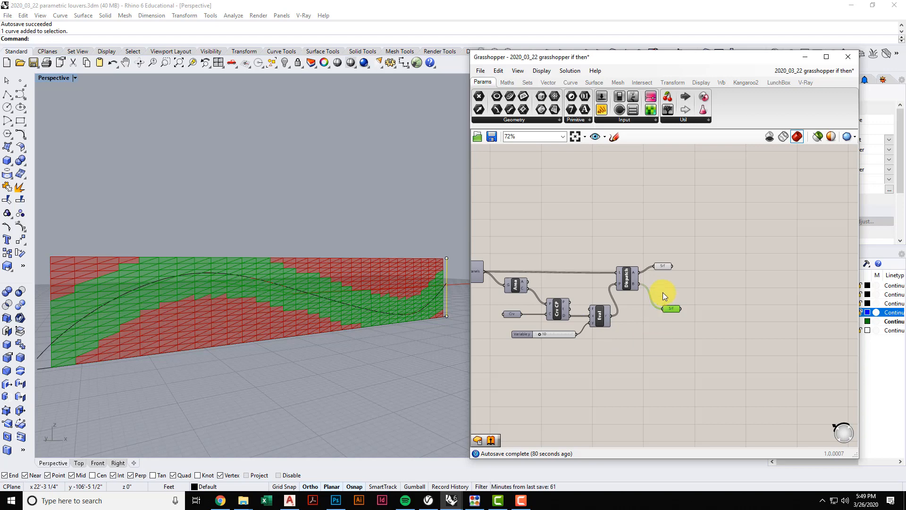
click(662, 265)
Review the two processing branches of the original definition and return to the rebuilt Dispatch outputs with nothing highlighted.
right_drag(681, 276, 653, 296)
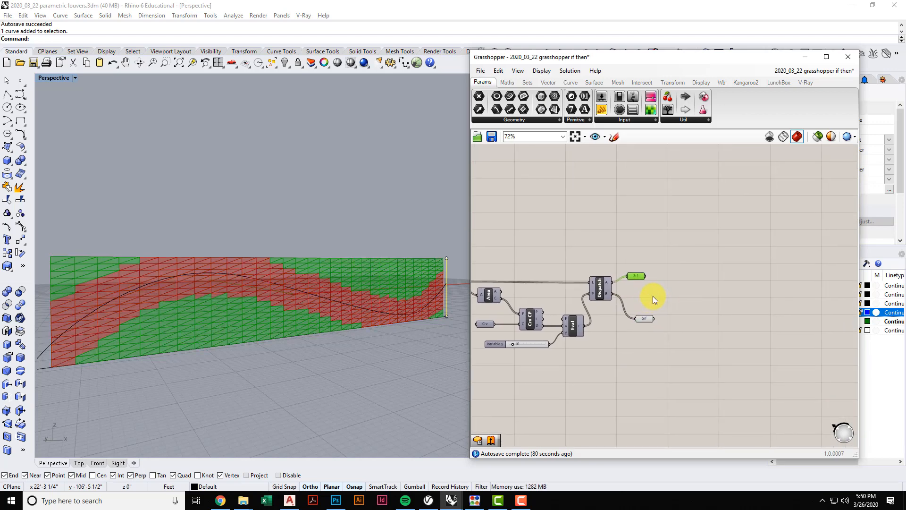
right_drag(367, 311, 366, 311)
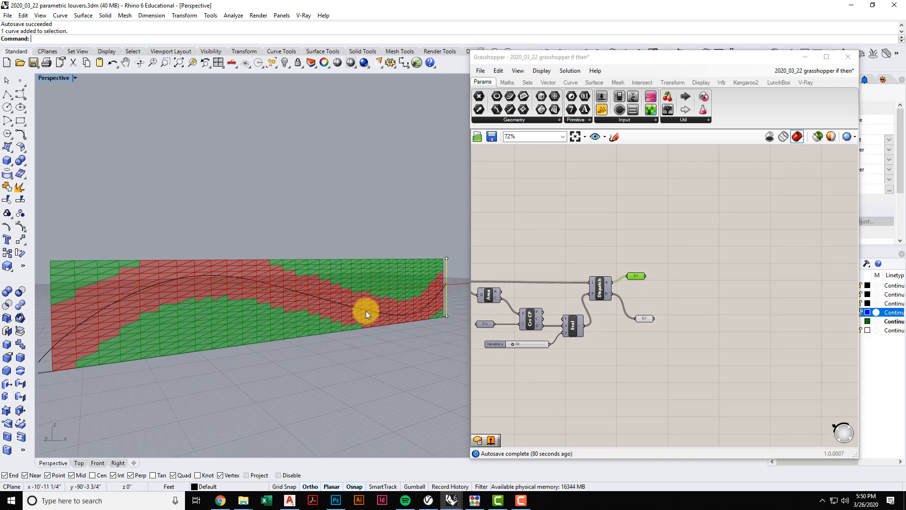
right_drag(636, 269, 599, 383)
scroll(634, 311, down, 2)
scroll(599, 383, down, 2)
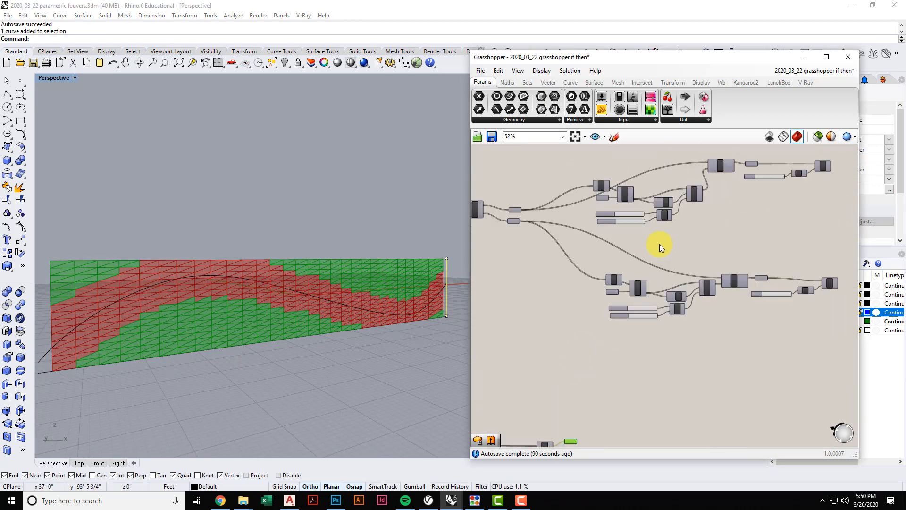
right_drag(585, 415, 582, 386)
scroll(589, 399, up, 4)
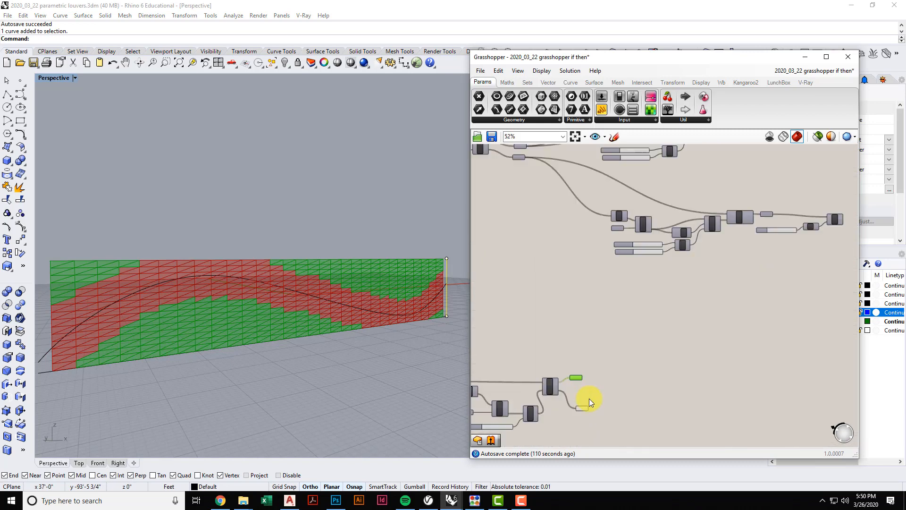
click(588, 347)
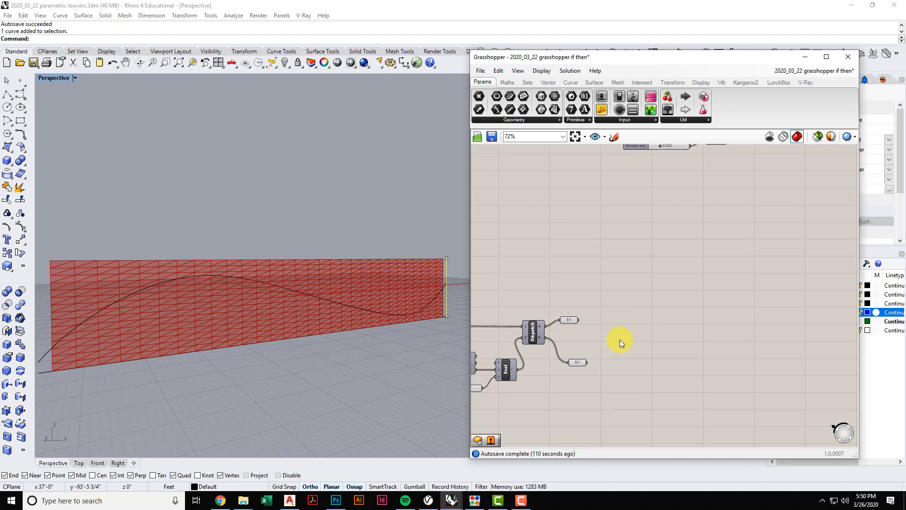
Add a Curve parameter beyond the Surface parameters and set it to the vertical line at the facade's far end.
click(449, 271)
click(448, 265)
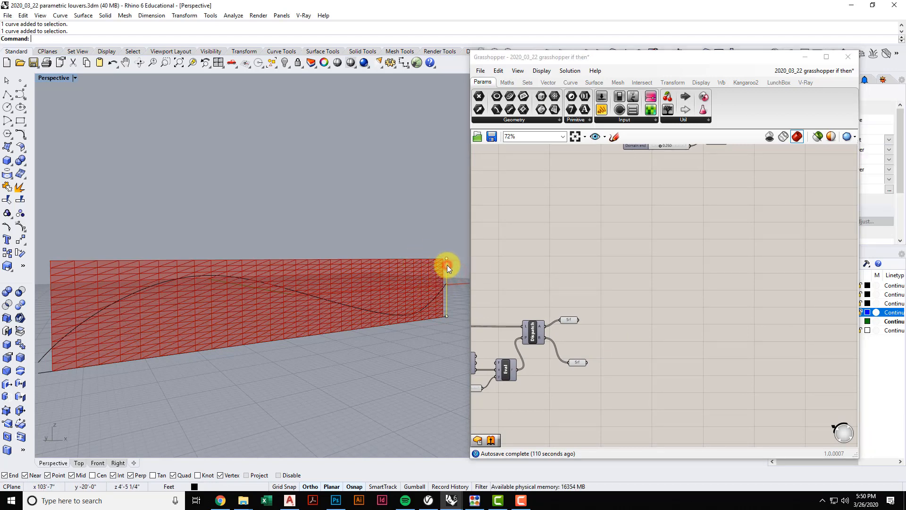
click(601, 268)
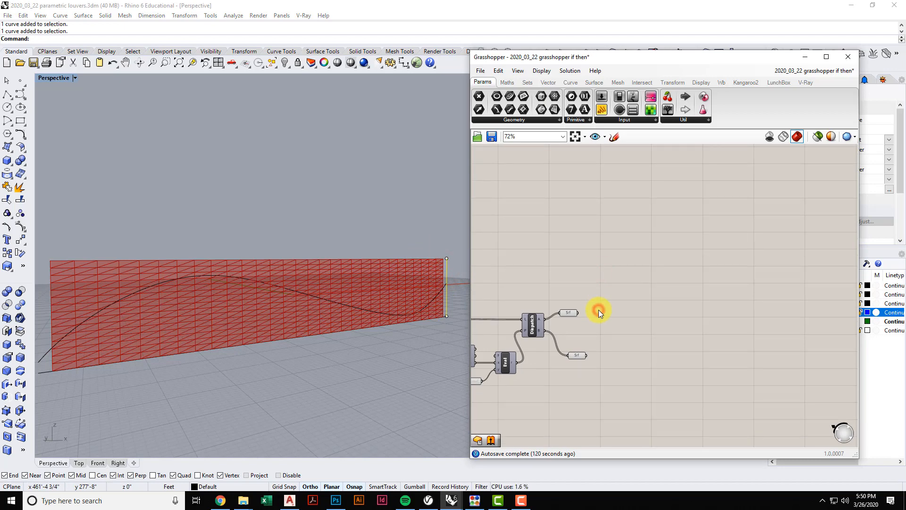
click(598, 310)
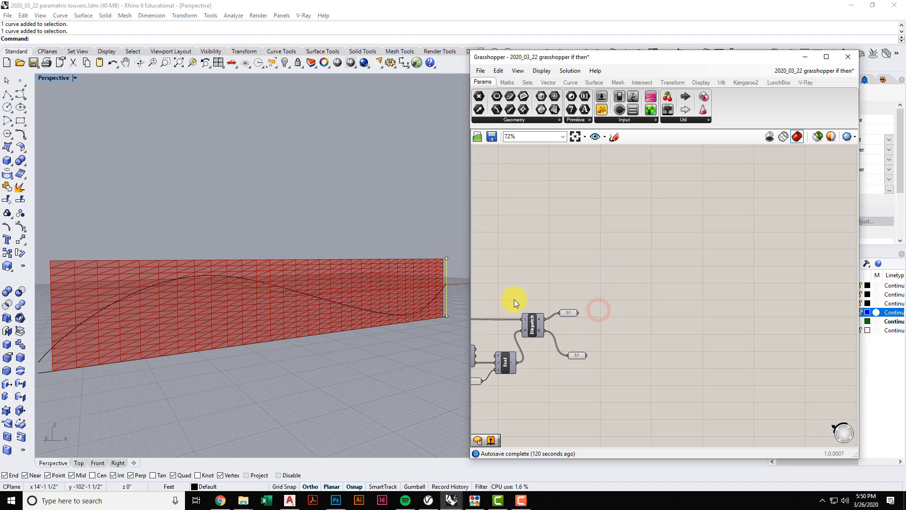
click(556, 120)
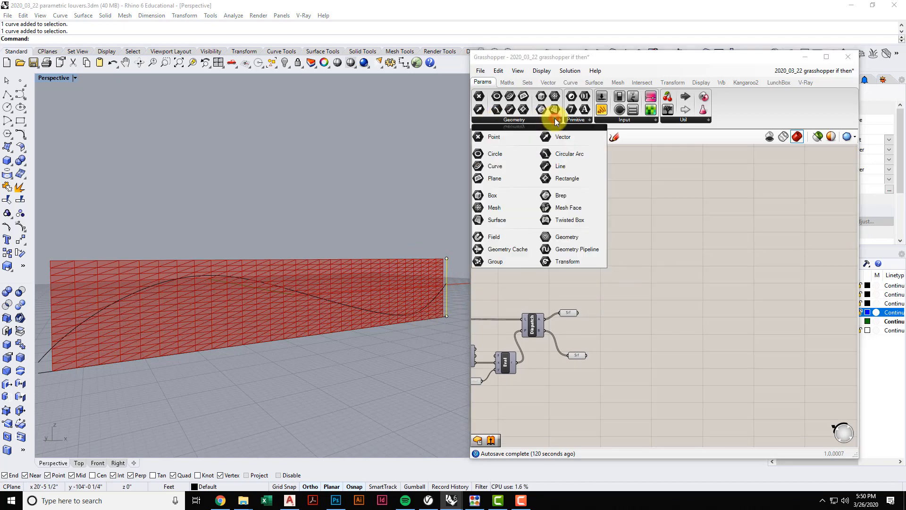
click(517, 167)
click(622, 305)
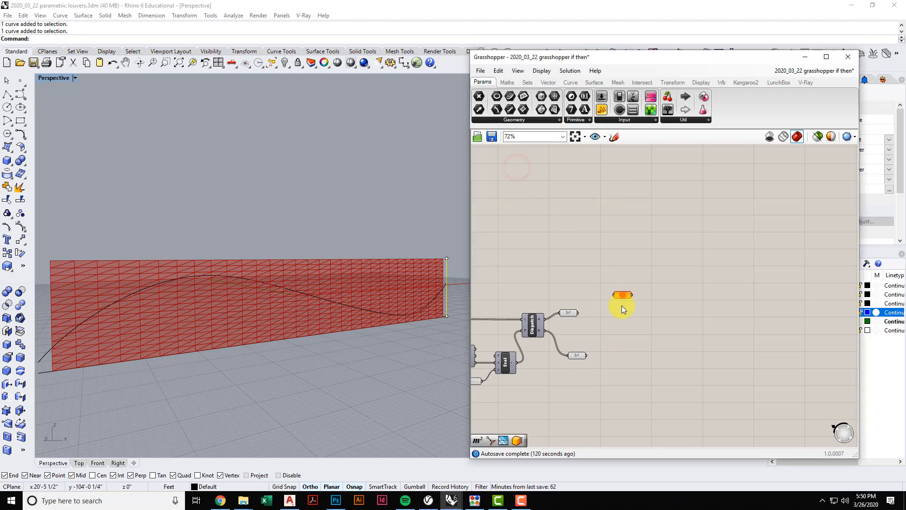
right_click(623, 293)
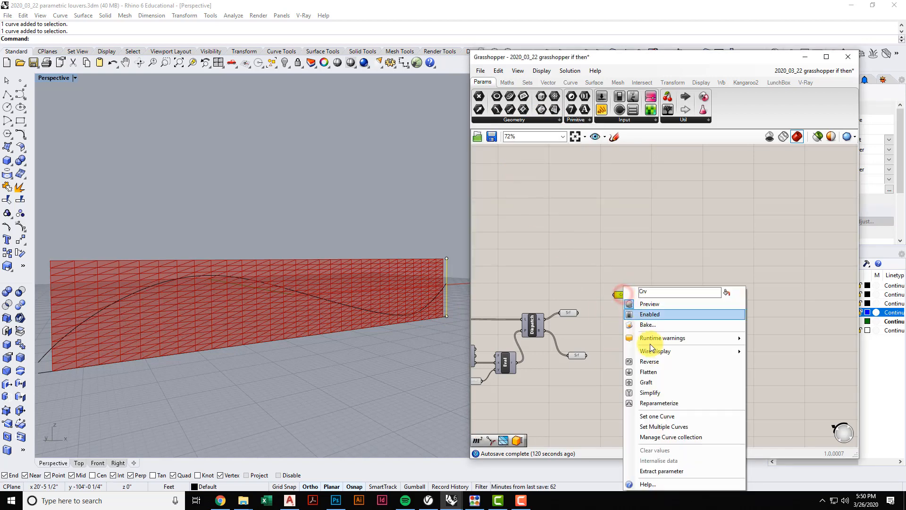
click(663, 417)
click(606, 257)
right_drag(613, 327, 607, 321)
click(443, 249)
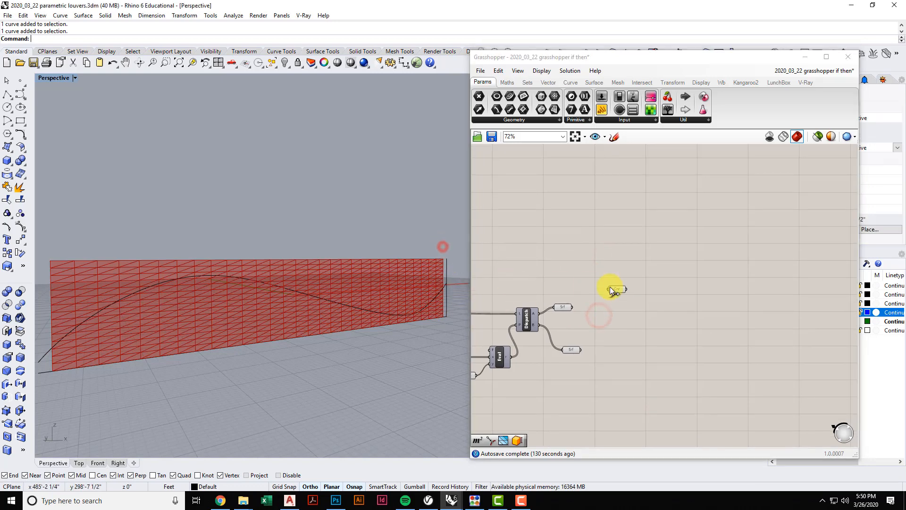
Move the new Curve parameter higher above the Surface parameters and check the panel group on Dispatch's A output.
drag(611, 290, 620, 258)
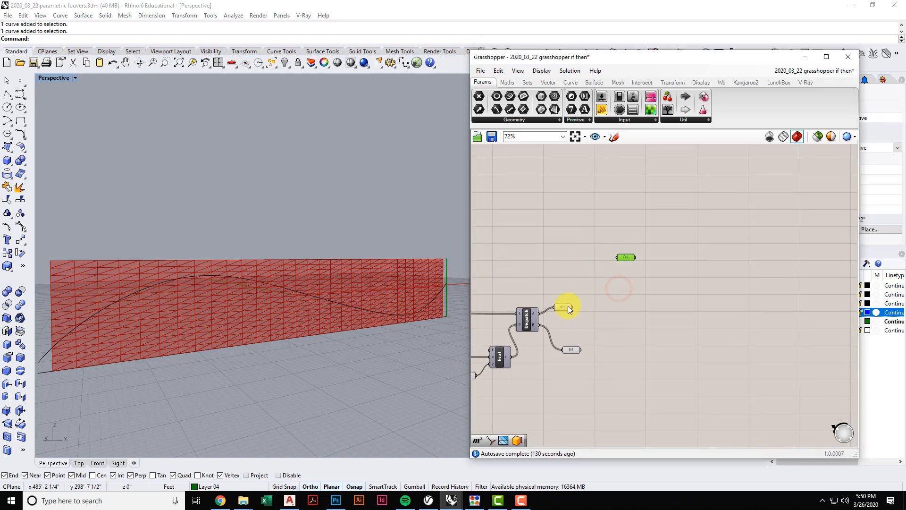
click(564, 307)
mouse_move(563, 307)
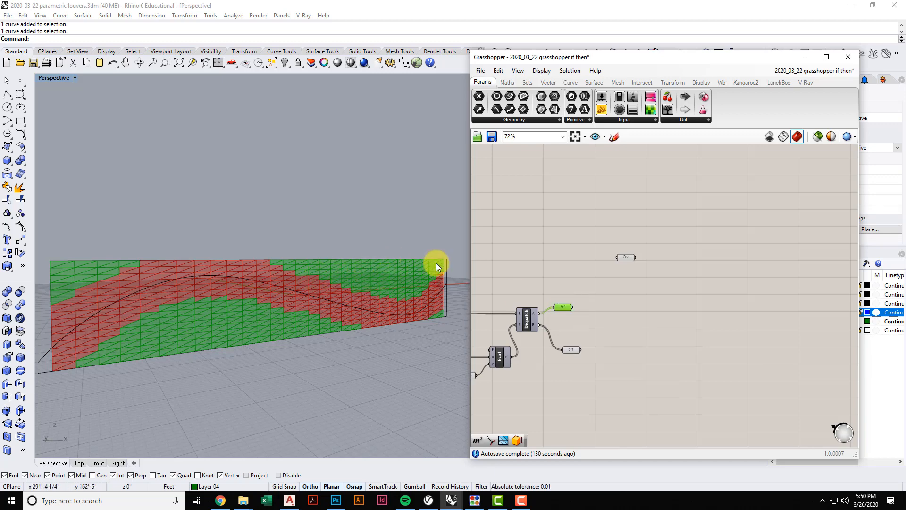
click(621, 290)
right_drag(621, 290, 622, 293)
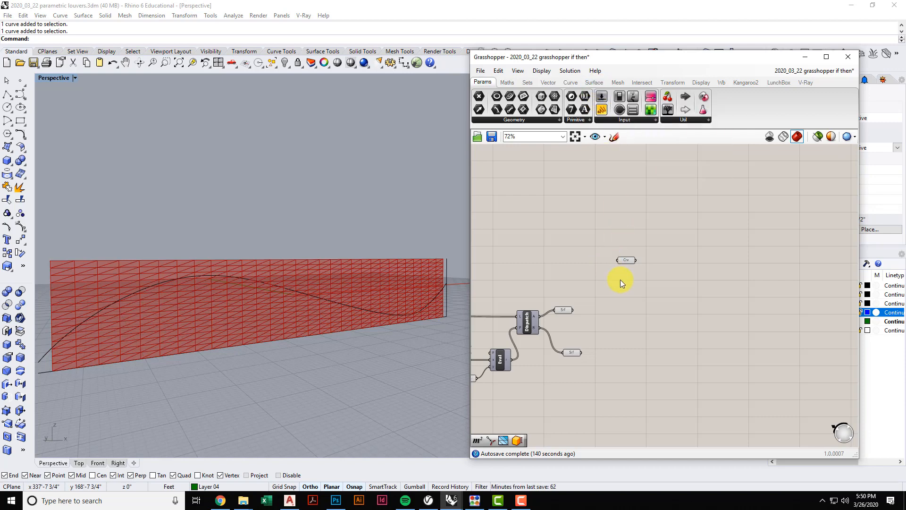
Add an Area component and connect the Surface parameter from Dispatch's A output to its G input.
click(592, 84)
click(548, 119)
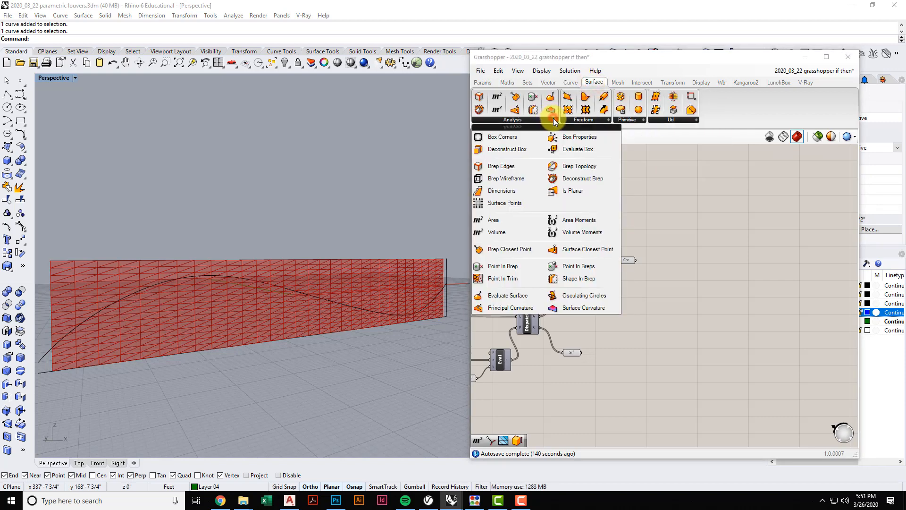
click(526, 221)
click(613, 289)
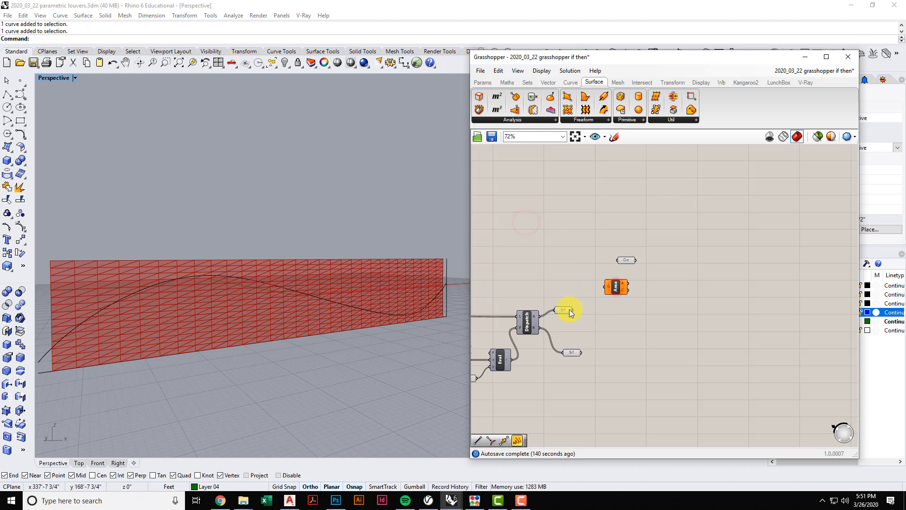
drag(572, 311, 610, 304)
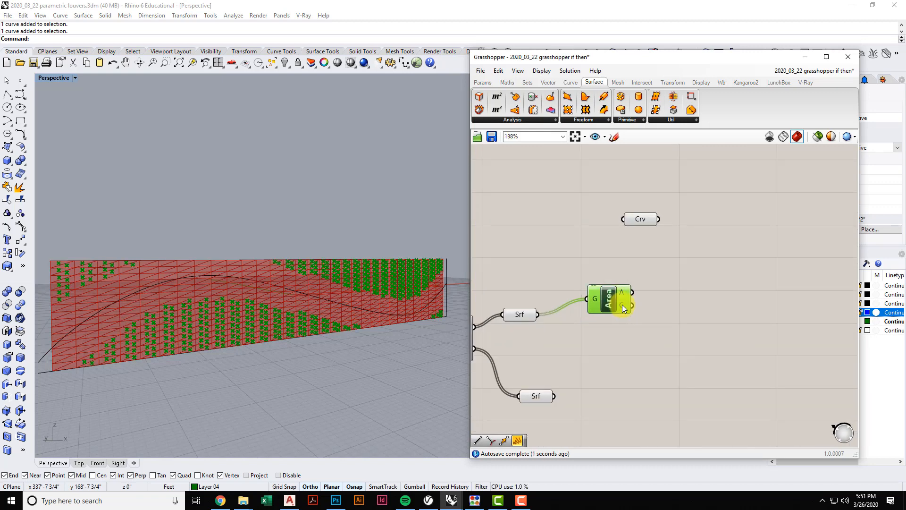
scroll(614, 302, up, 2)
click(643, 316)
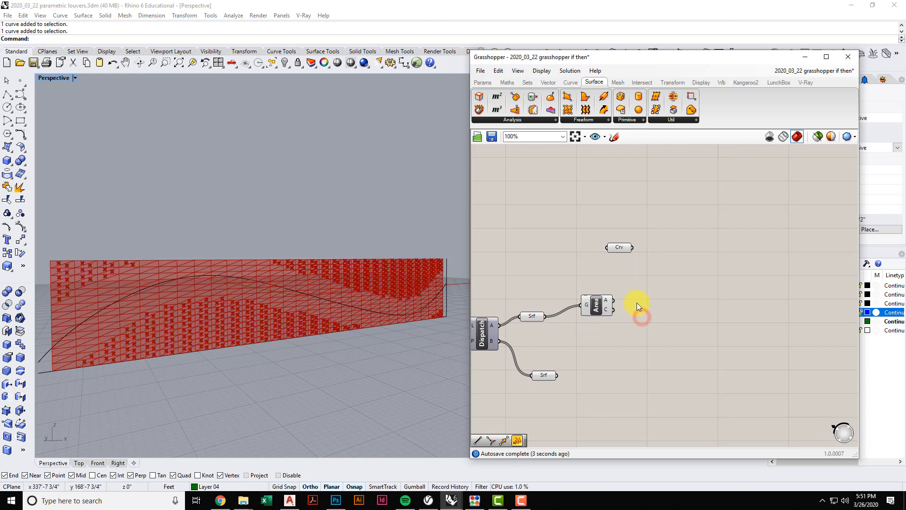
Move the new Curve parameter and the Area component farther up, above the Surface parameters.
click(621, 246)
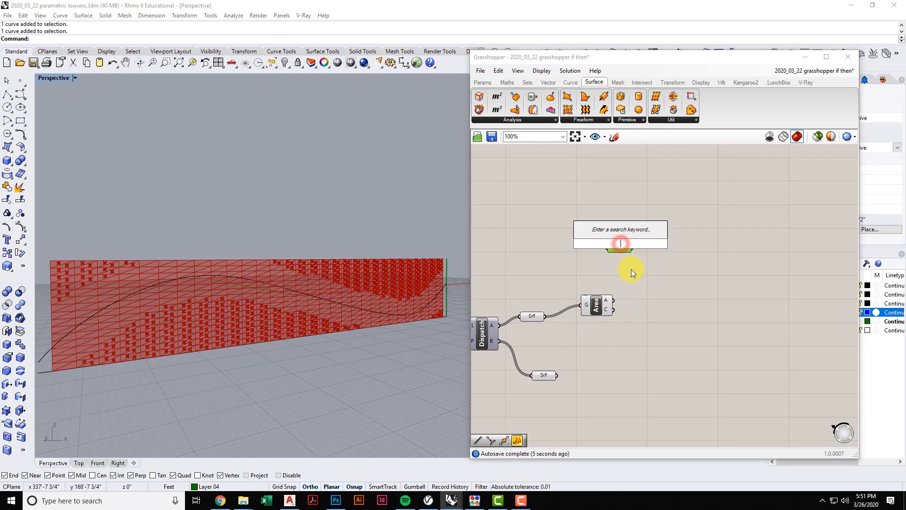
drag(621, 244, 603, 206)
drag(597, 302, 607, 262)
click(649, 245)
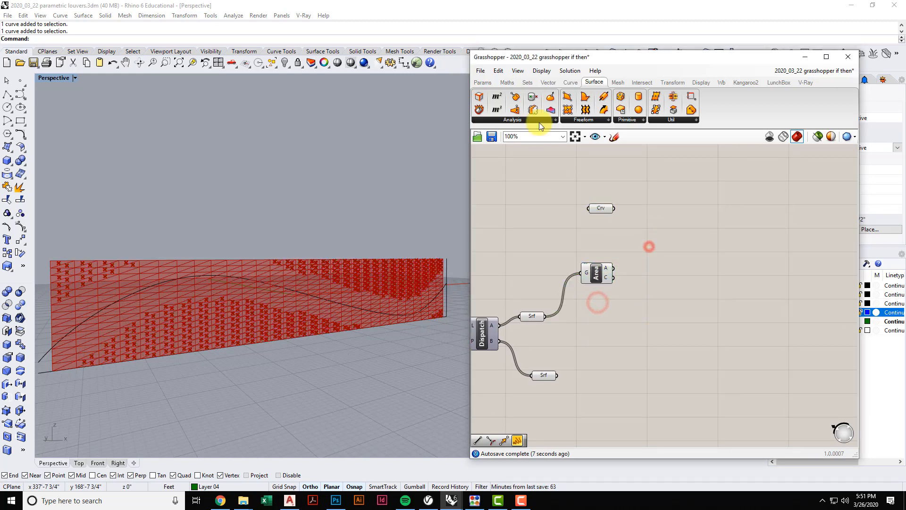
Add a Curve Closest Point component, connect the new Curve parameter to its C input, and place that parameter below Area.
click(570, 82)
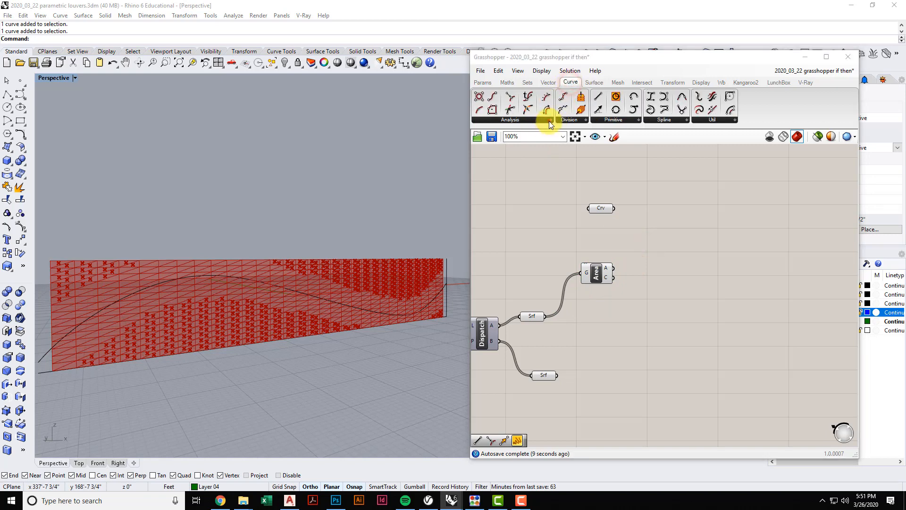
click(548, 121)
drag(528, 202, 678, 257)
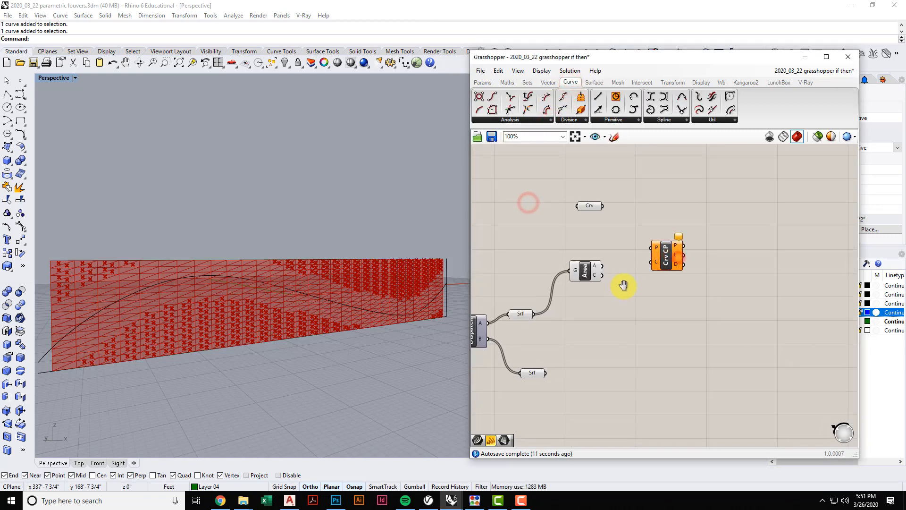
drag(601, 203, 651, 258)
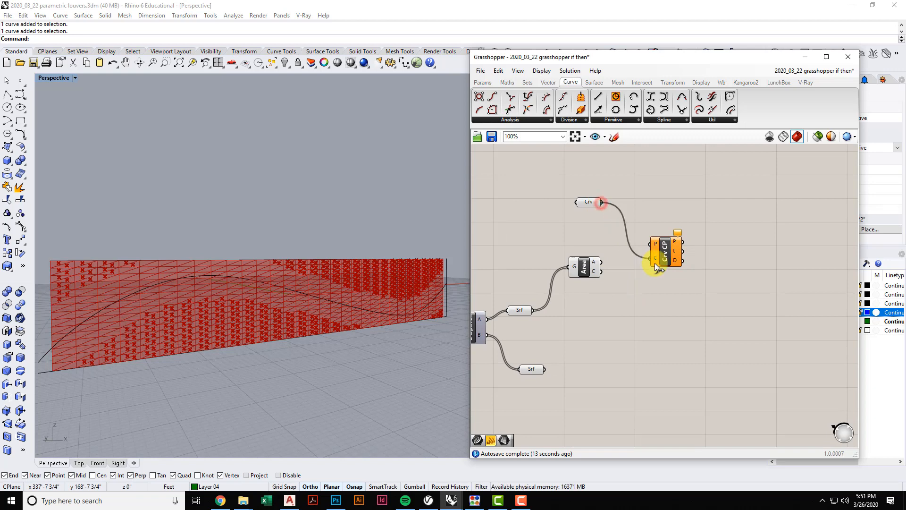
drag(588, 203, 608, 307)
drag(651, 252, 646, 268)
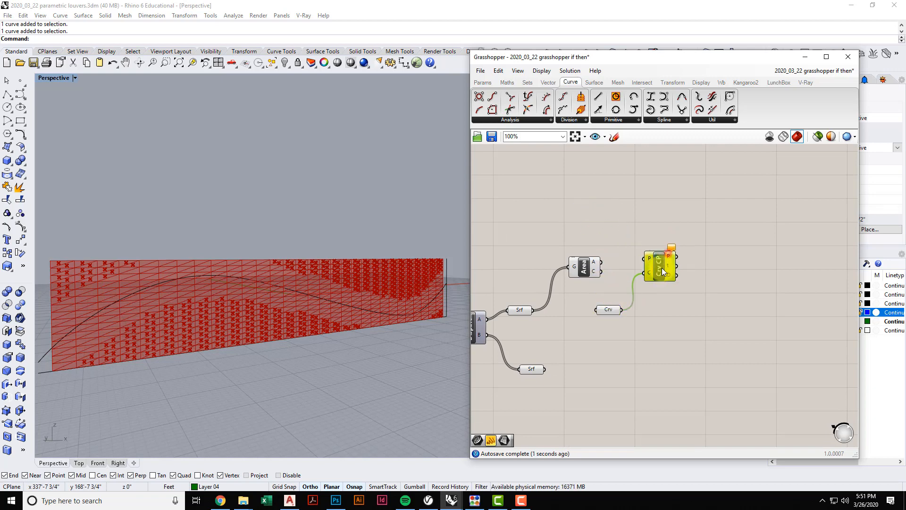
Connect the Area component's centroid output to the Curve Closest Point's point input and turn off the Area component's preview.
right_drag(601, 290, 604, 284)
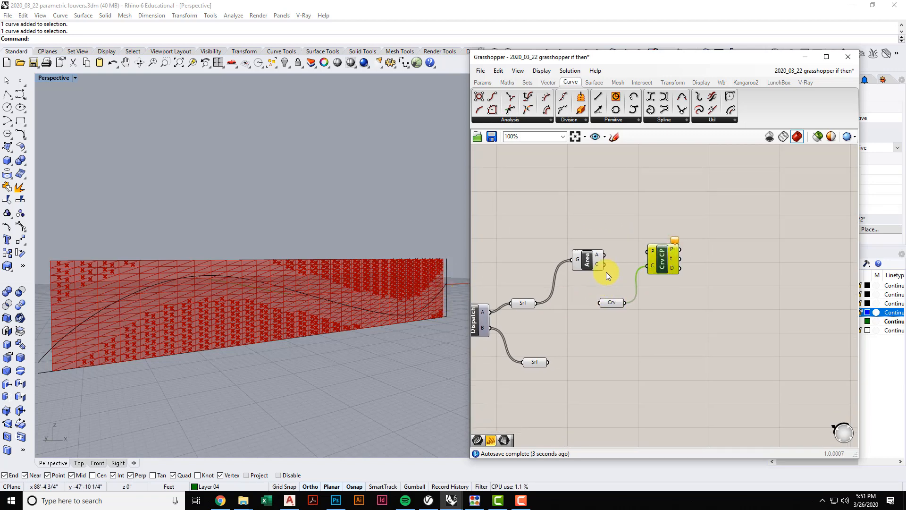
drag(644, 260, 645, 255)
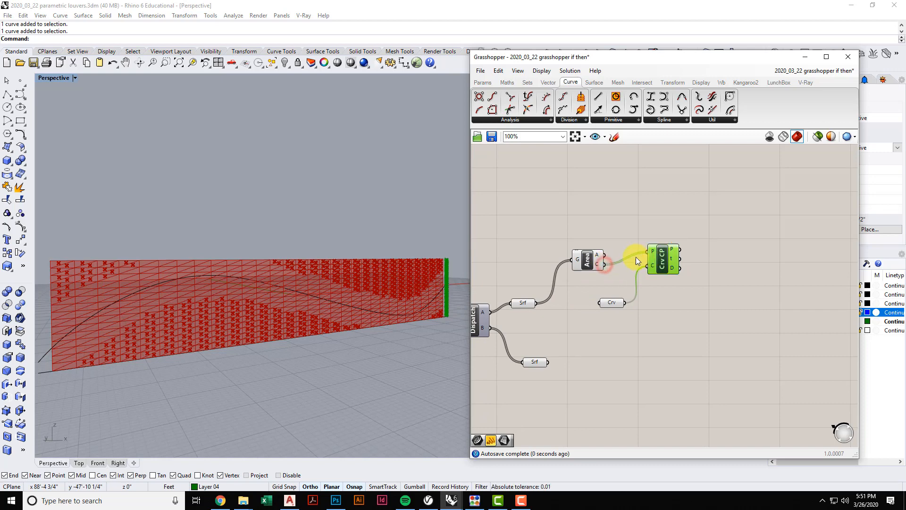
drag(607, 284, 562, 233)
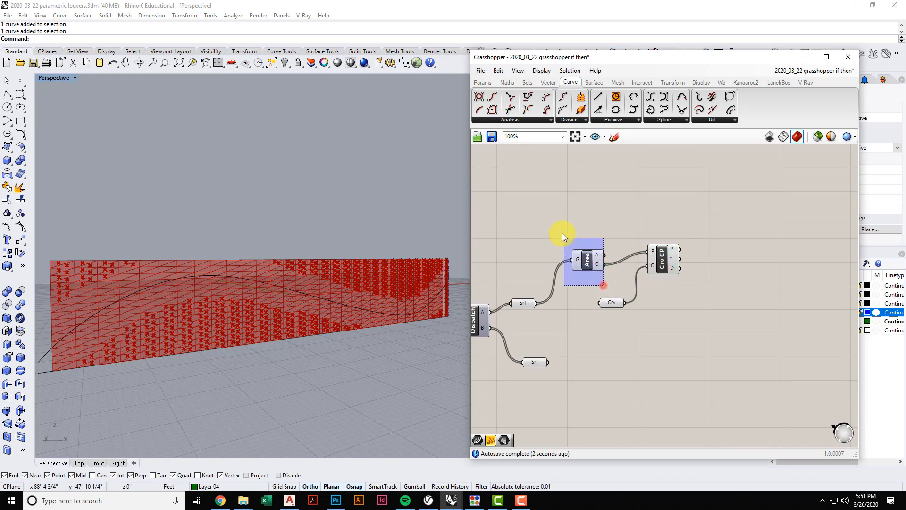
right_click(573, 204)
click(610, 217)
scroll(639, 269, down, 2)
scroll(640, 269, up, 2)
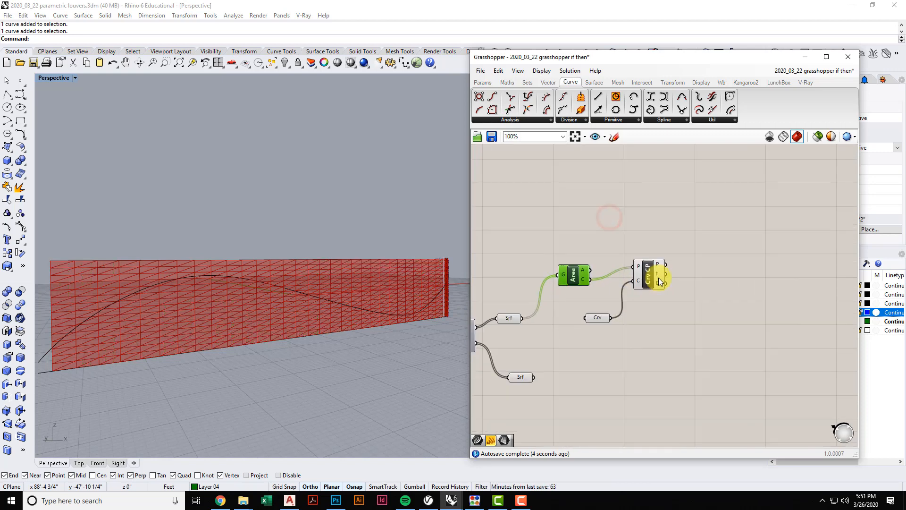
Rearrange the Area, Curve Closest Point and Curve components into a tidier layout.
click(650, 285)
click(573, 275)
click(647, 286)
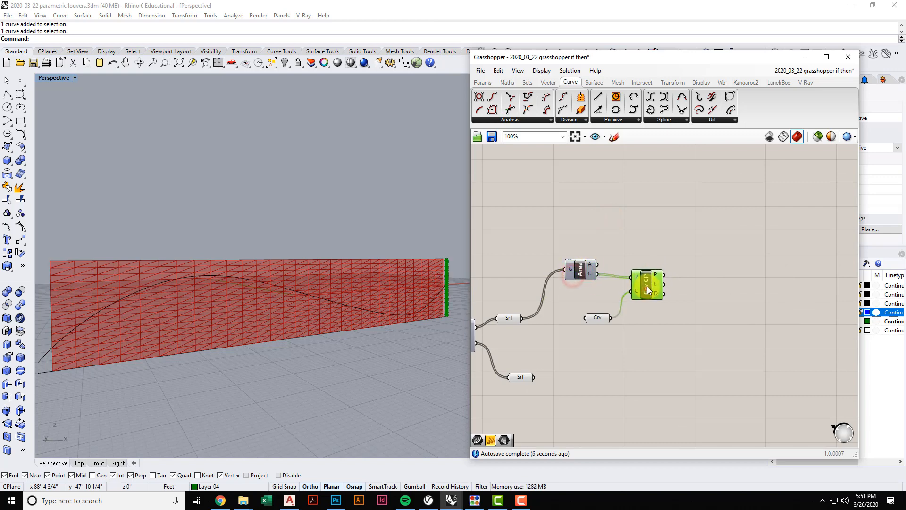
drag(597, 315, 591, 321)
scroll(647, 326, down, 2)
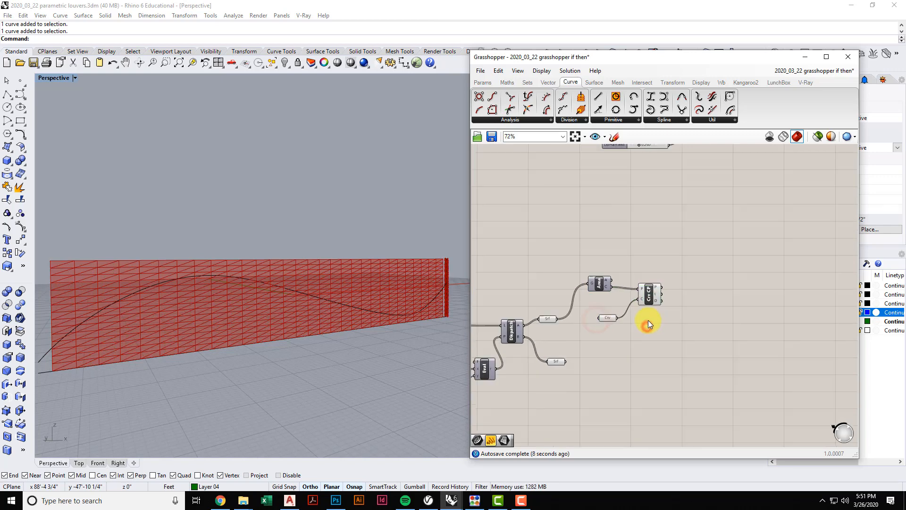
right_drag(647, 320, 639, 413)
scroll(660, 269, up, 5)
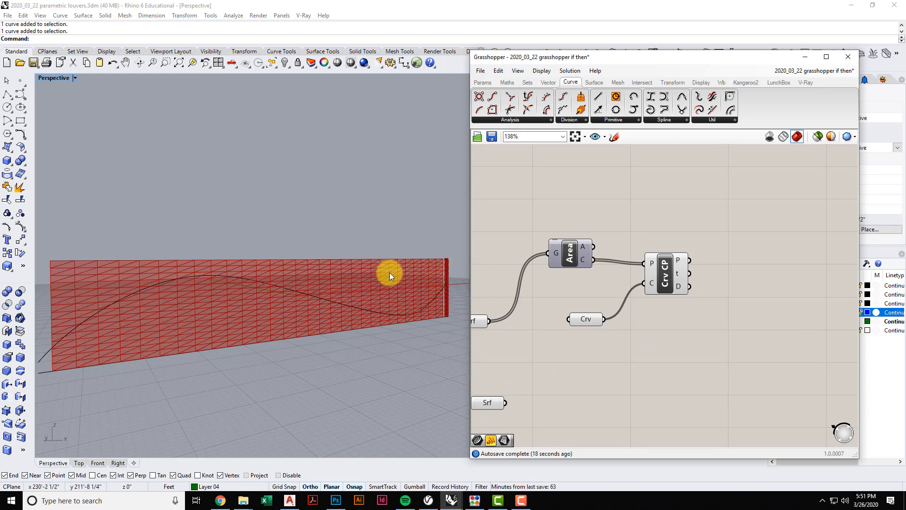
Add a LunchBox Panel Frame component to the canvas above the Curve Closest Point component.
right_drag(389, 272, 393, 254)
scroll(391, 268, up, 3)
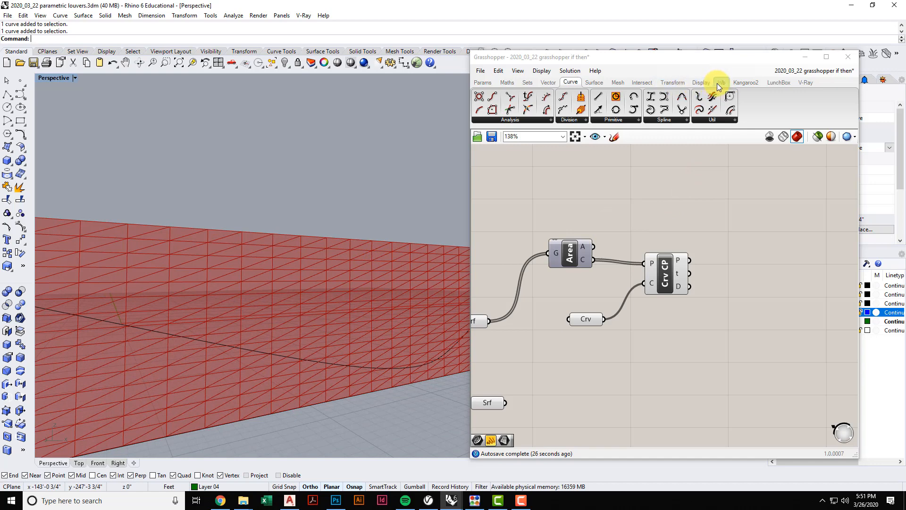
click(744, 82)
click(779, 82)
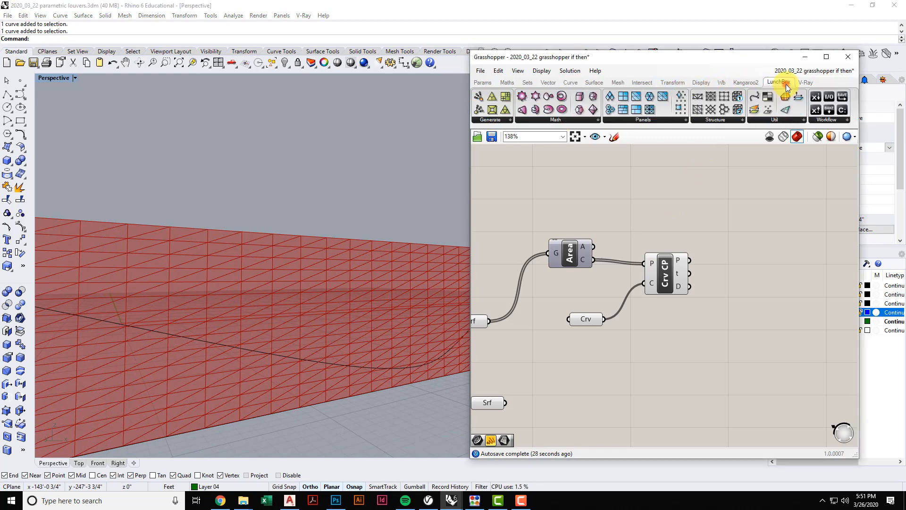
click(500, 119)
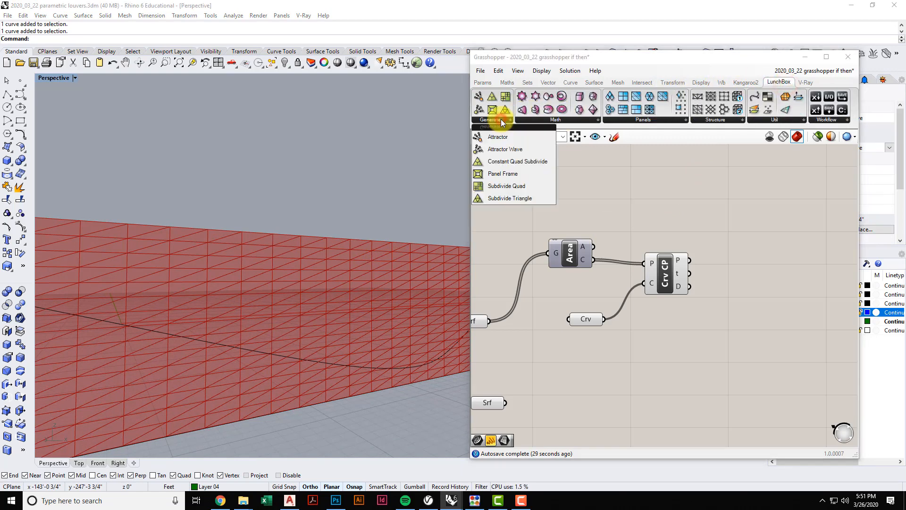
click(519, 174)
click(755, 191)
scroll(743, 234, down, 3)
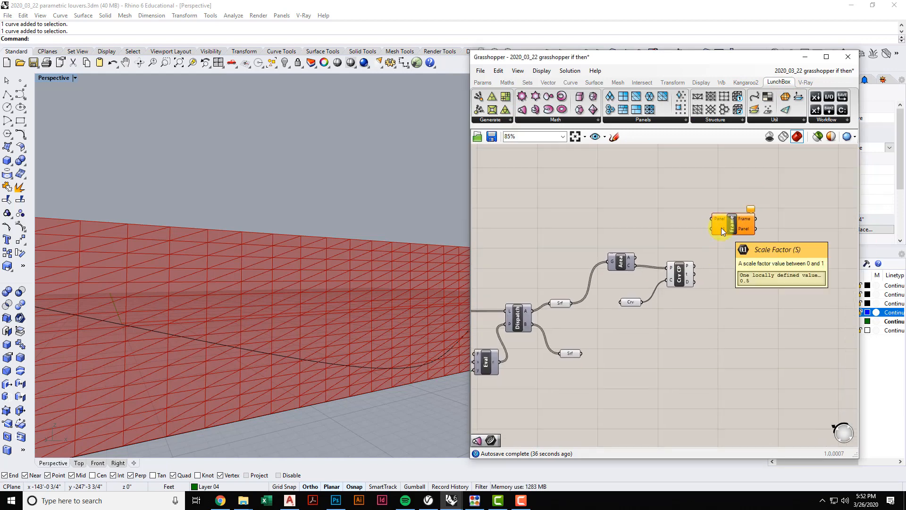
Connect the Surface container fed by Dispatch output A to the Panel input of the Frame component.
right_drag(718, 257, 727, 249)
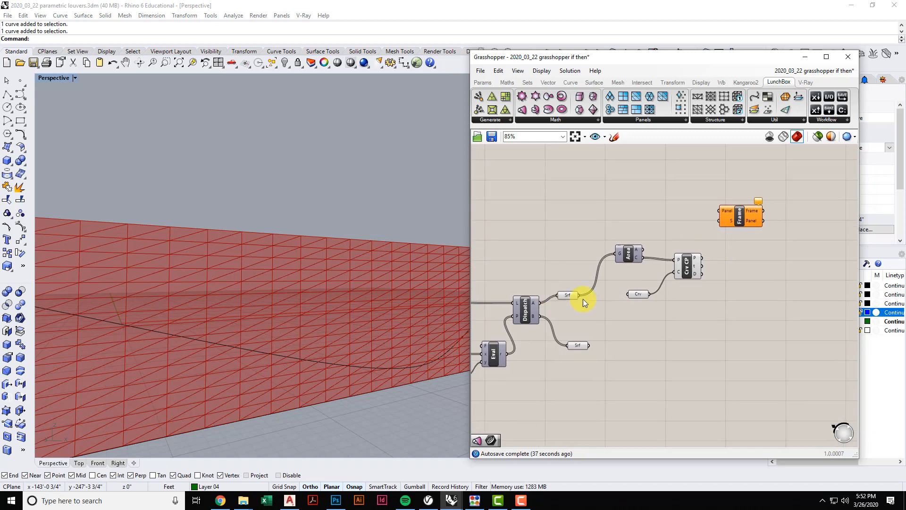
drag(579, 294, 715, 208)
right_drag(737, 250, 730, 242)
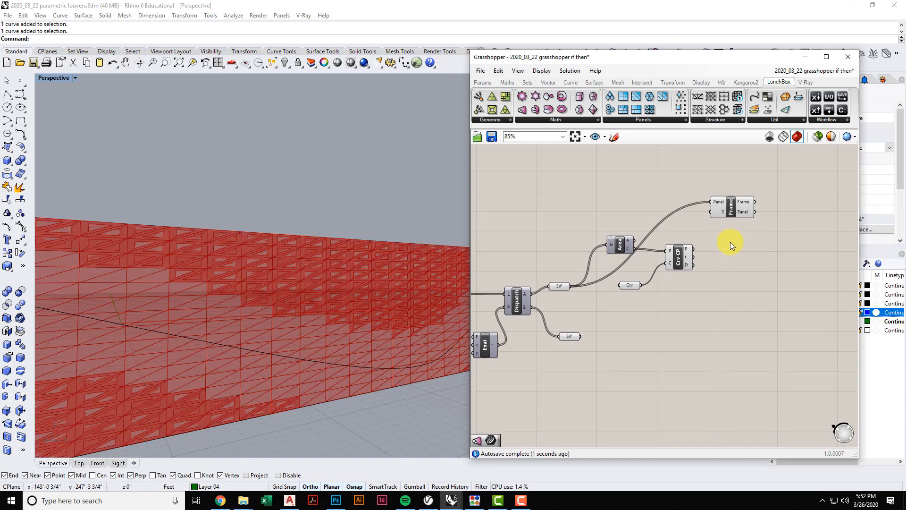
click(726, 214)
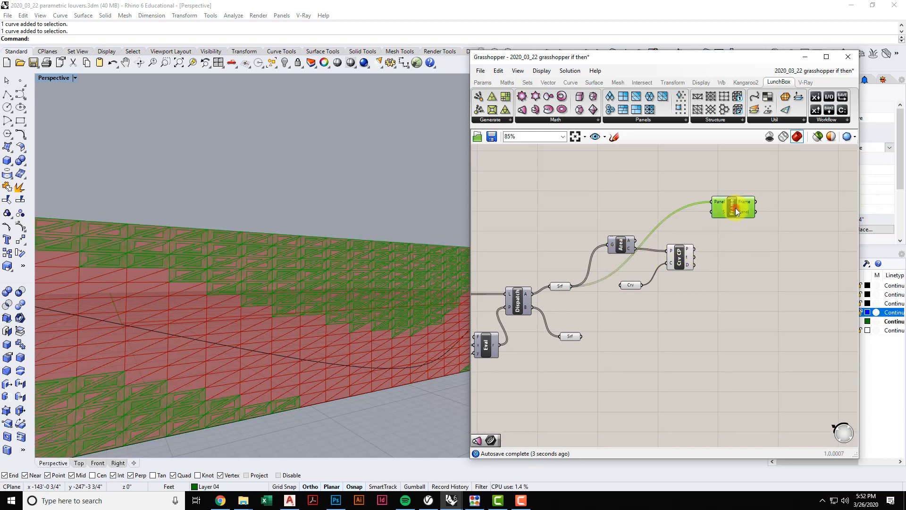
right_drag(336, 282, 320, 297)
Turn off the preview of the Surface container fed by Dispatch output A.
click(561, 285)
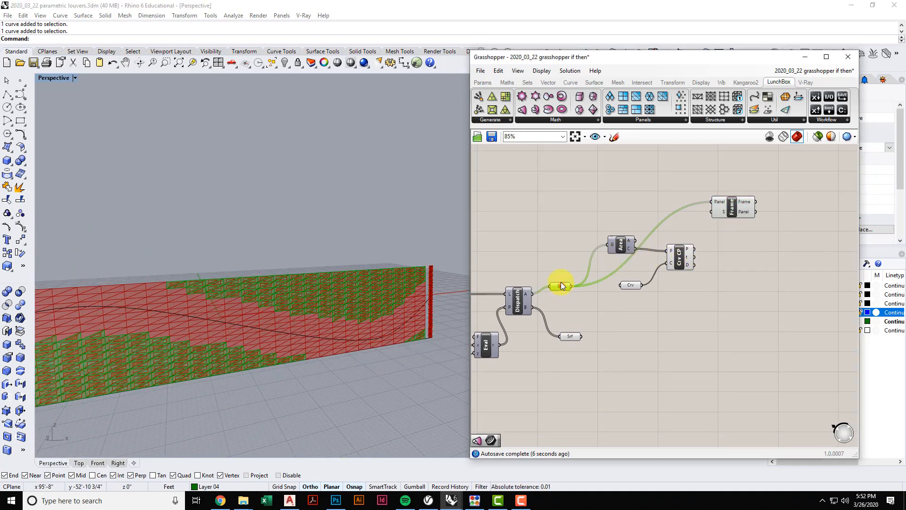
right_click(574, 258)
click(576, 262)
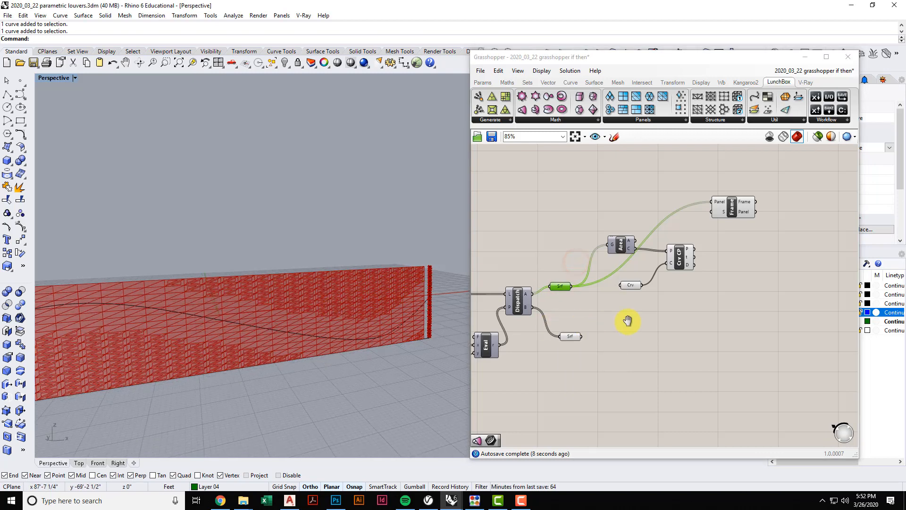
Examine the closest point and Frame components and the framed panels they relate to in the model.
scroll(639, 318, down, 4)
right_drag(650, 317, 684, 307)
scroll(698, 304, up, 3)
click(755, 269)
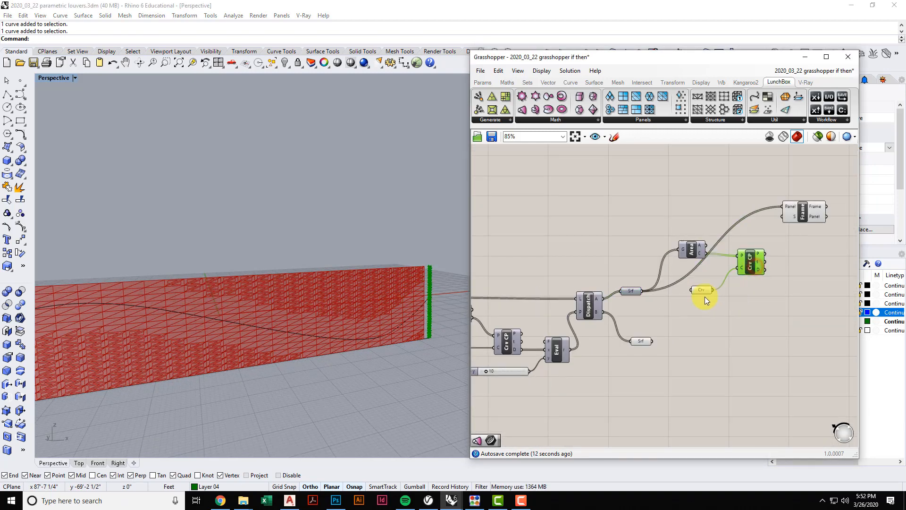
scroll(701, 299, down, 2)
click(711, 335)
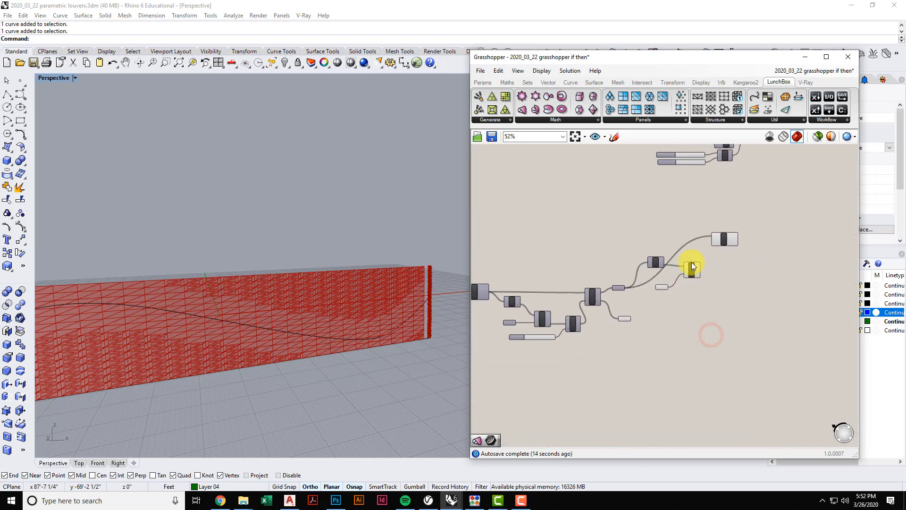
scroll(692, 265, up, 3)
click(754, 208)
scroll(358, 290, up, 4)
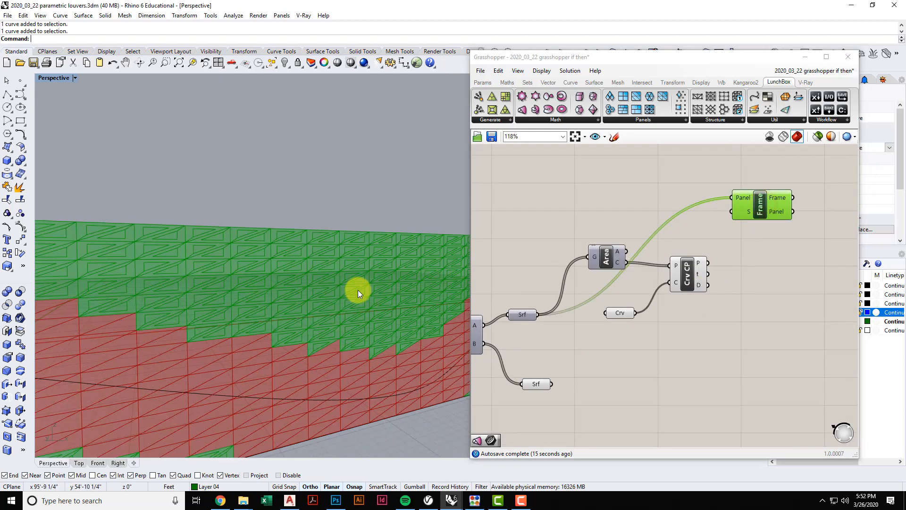
click(804, 265)
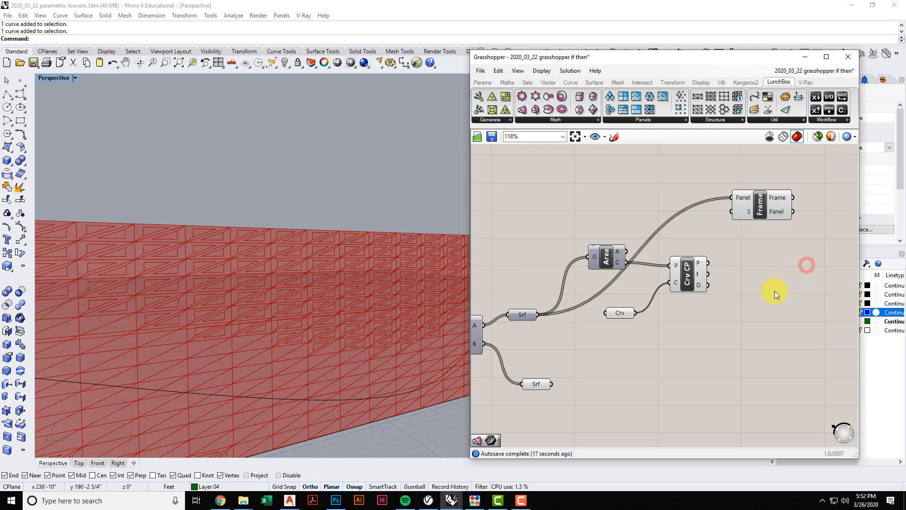
right_drag(774, 291, 744, 295)
mouse_move(755, 203)
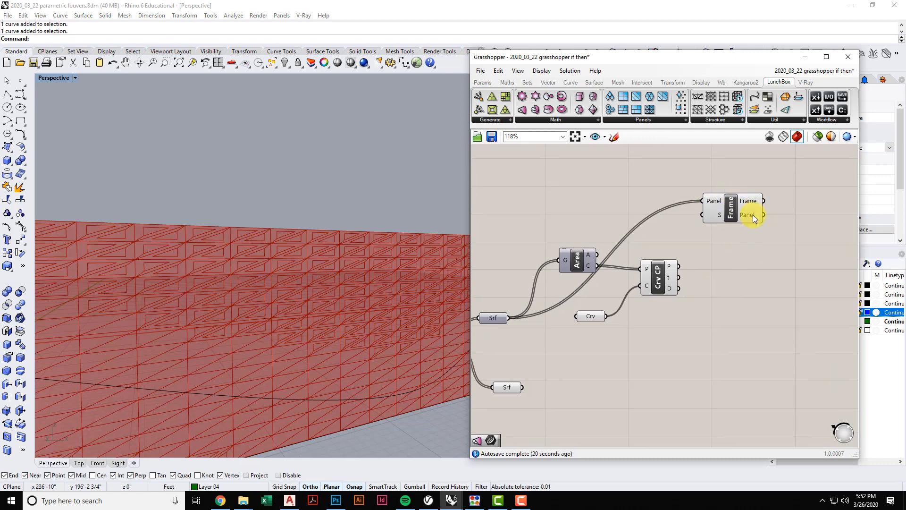
Make two copies of the Surface container and connect them to the Frame component's Frame and Panel outputs.
click(495, 319)
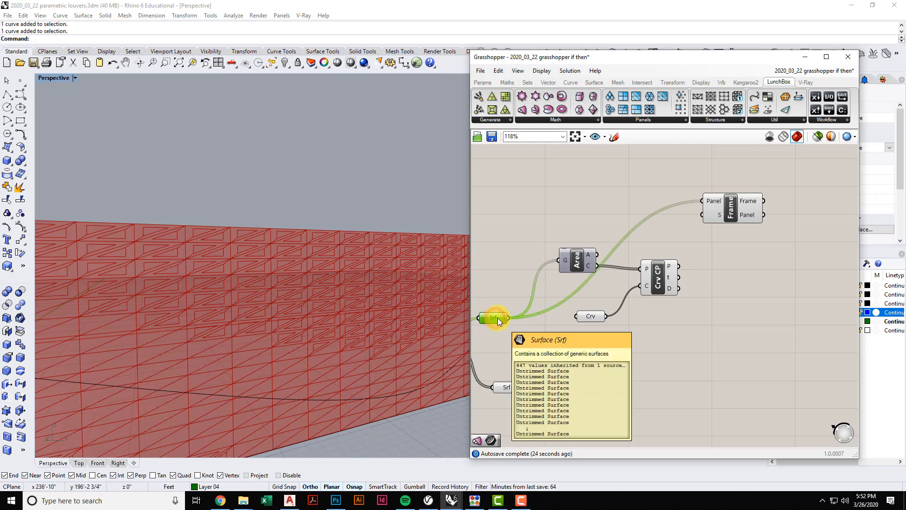
drag(497, 318, 812, 177)
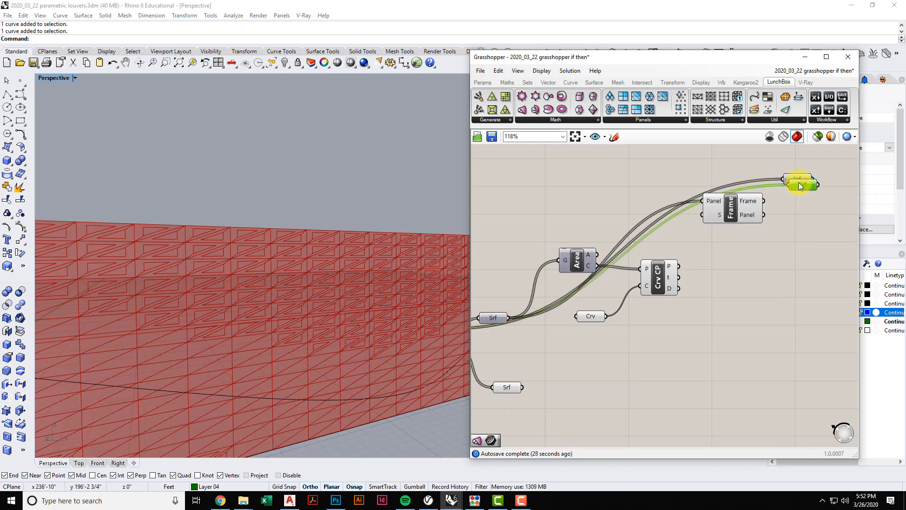
alt+drag(799, 182, 794, 226)
mouse_move(798, 179)
mouse_down()
mouse_move(801, 192)
mouse_move(785, 187)
mouse_up()
drag(764, 216, 782, 228)
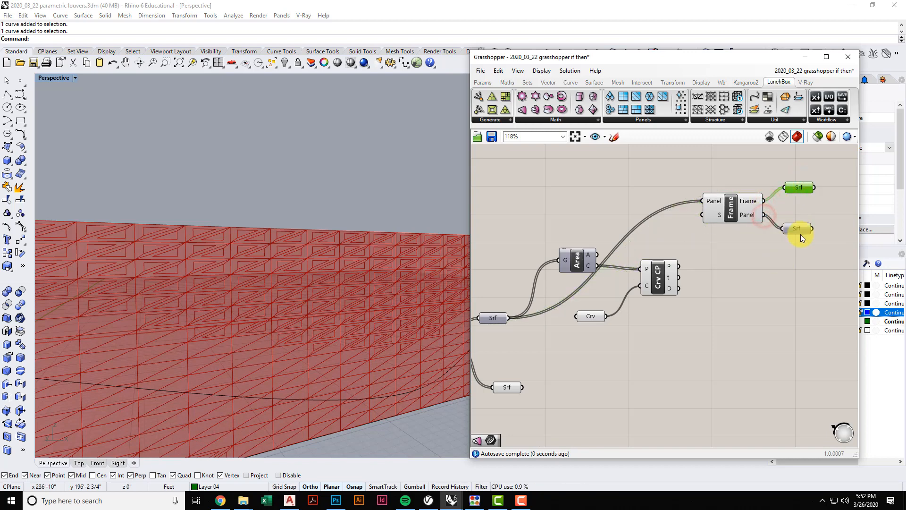
Turn off the preview of the Frame component.
drag(788, 171, 753, 160)
right_click(754, 160)
click(744, 245)
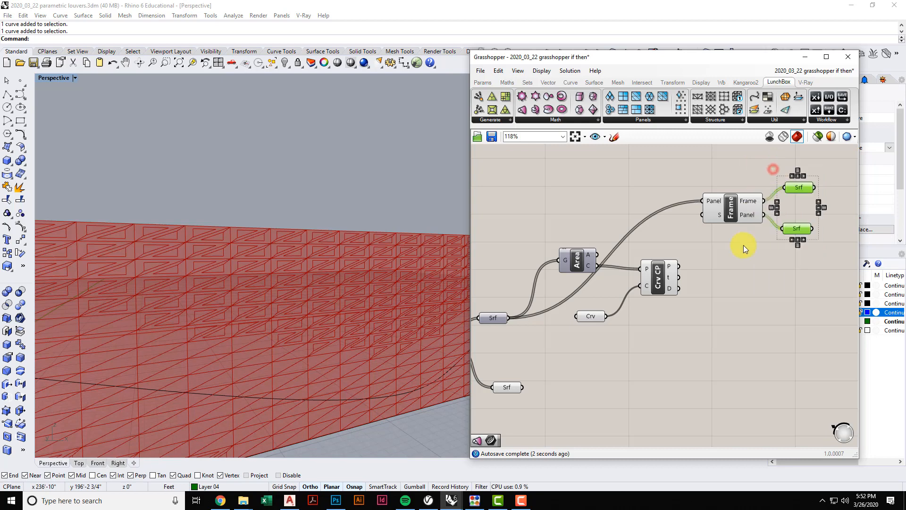
right_click(683, 163)
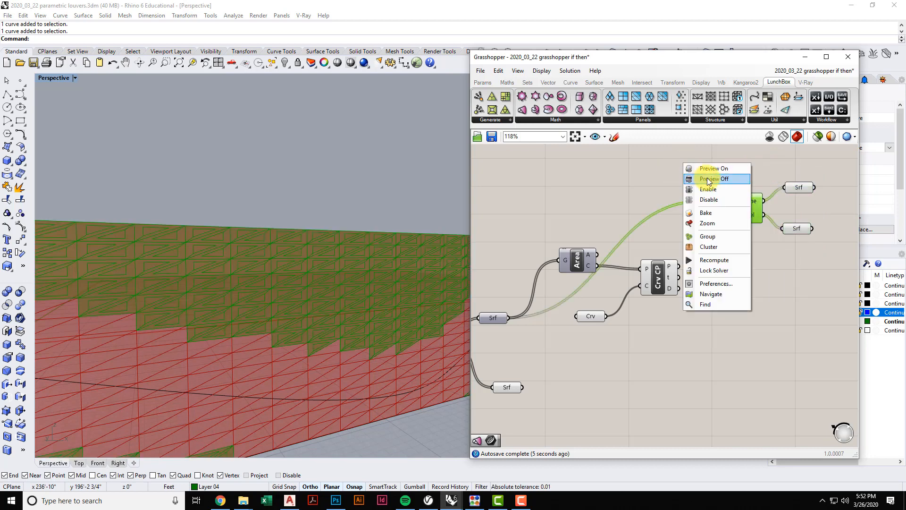
click(707, 177)
click(742, 242)
Compare the Frame and Panel output surfaces, and turn off the preview of the Surface container on the Panel output.
click(800, 188)
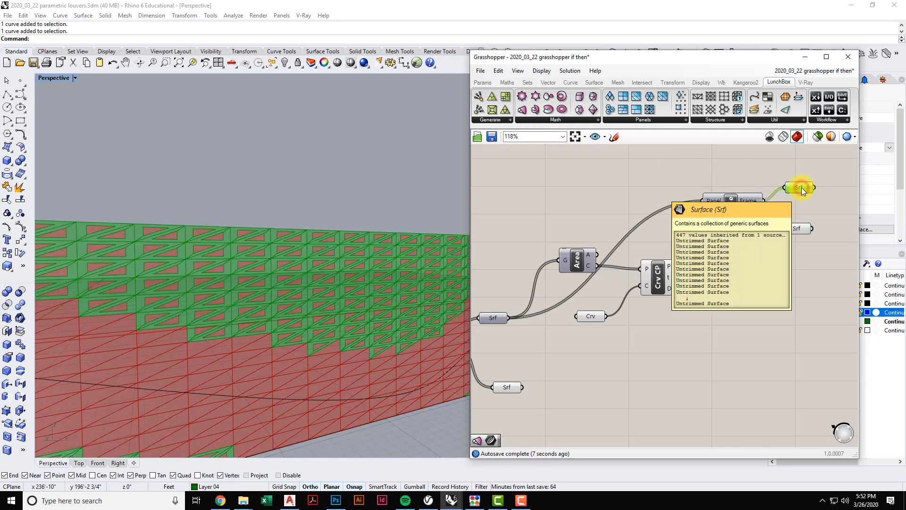
click(798, 227)
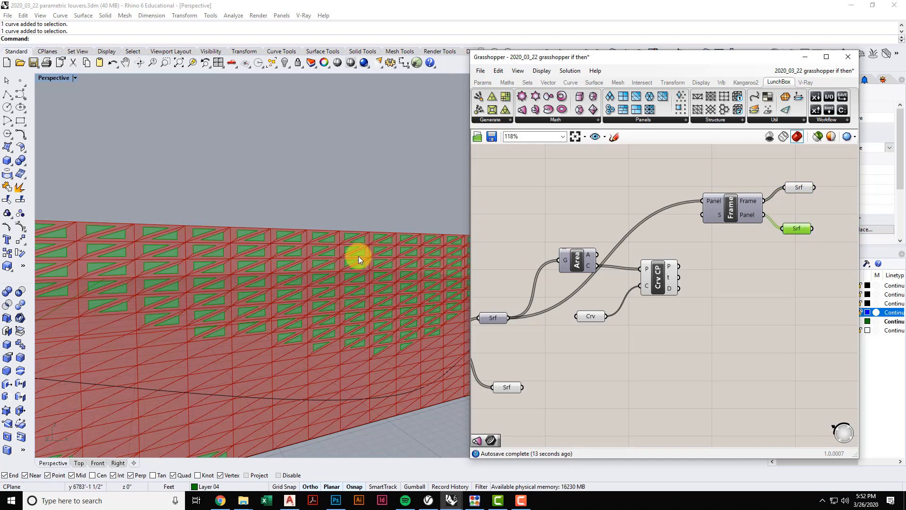
click(796, 249)
right_click(798, 228)
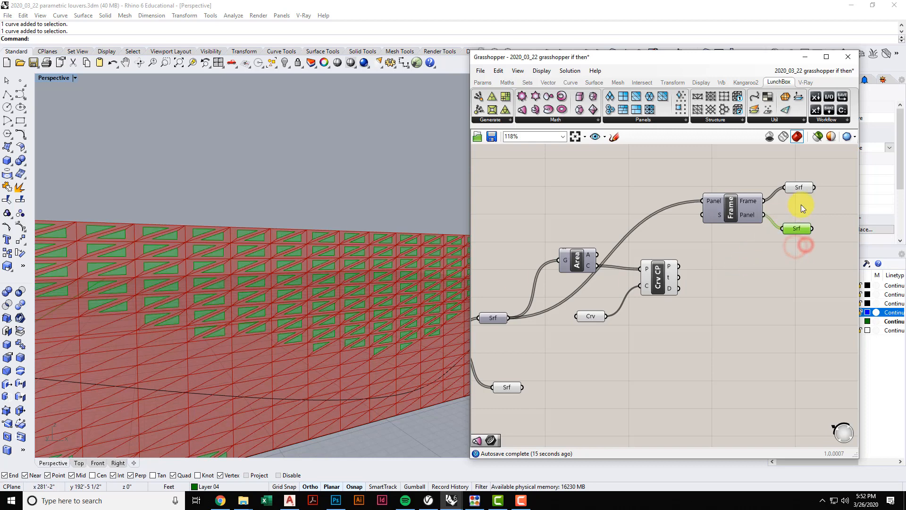
click(818, 221)
Examine the frame surfaces against the original dispatched panels on the wall, and review the Frame and closest point components.
click(801, 187)
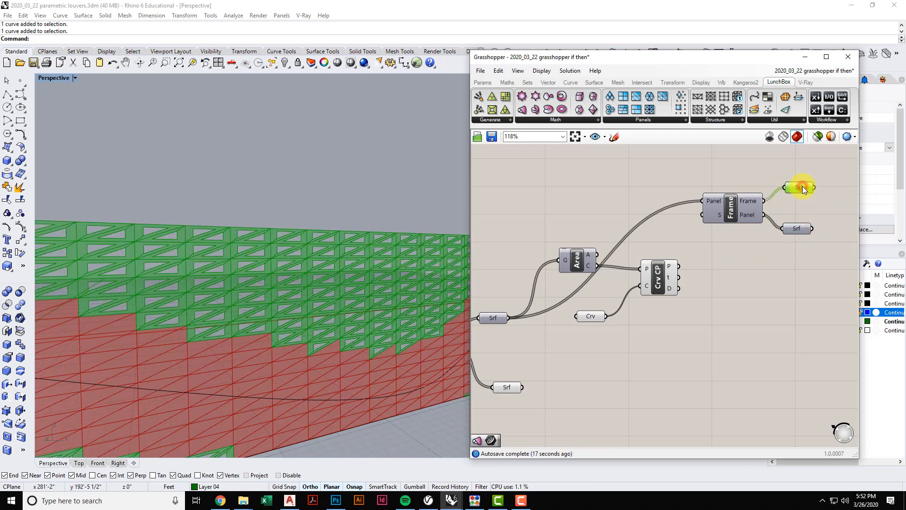
click(763, 267)
scroll(718, 274, down, 3)
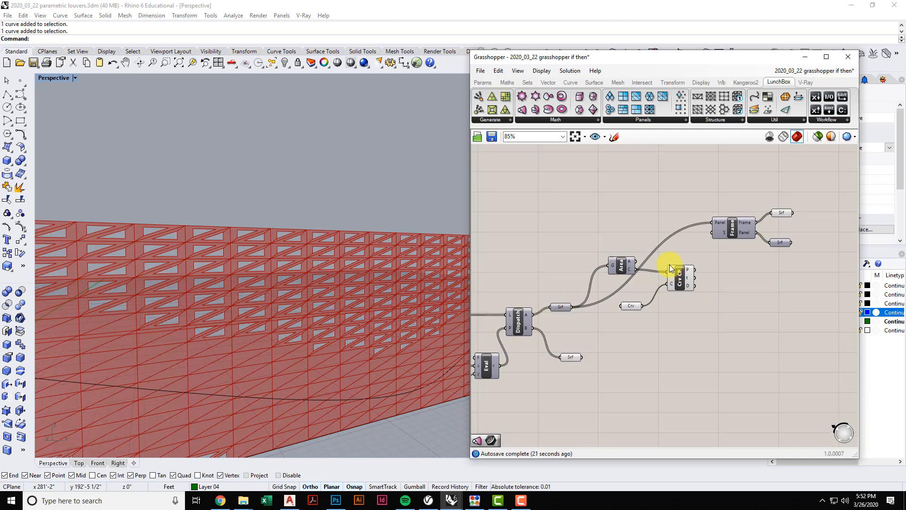
right_drag(307, 243, 332, 248)
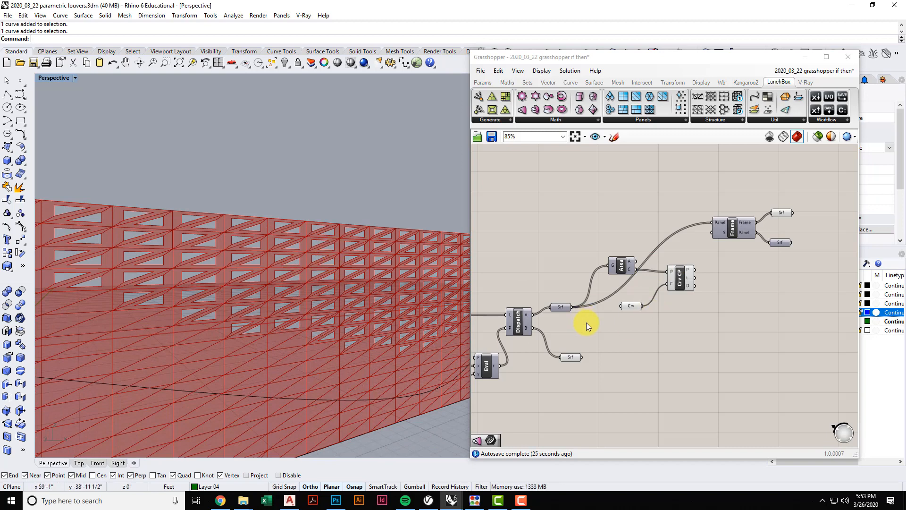
click(560, 307)
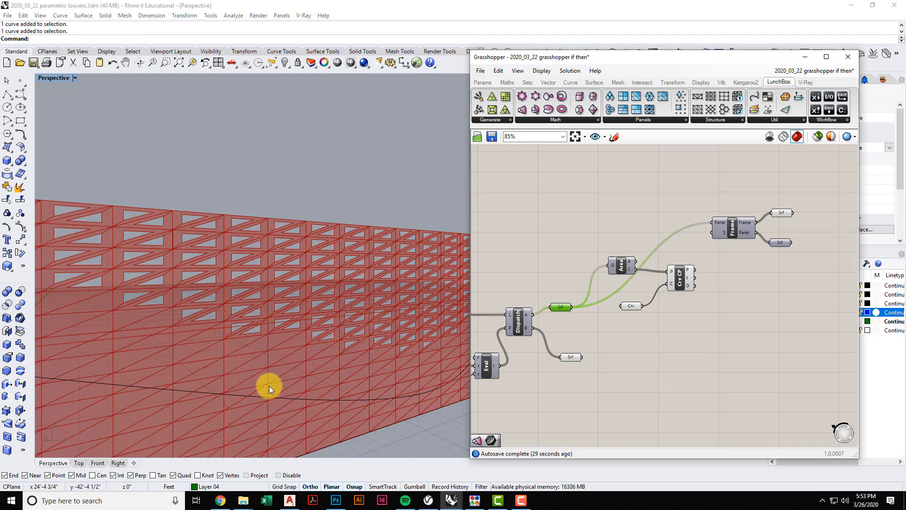
click(783, 213)
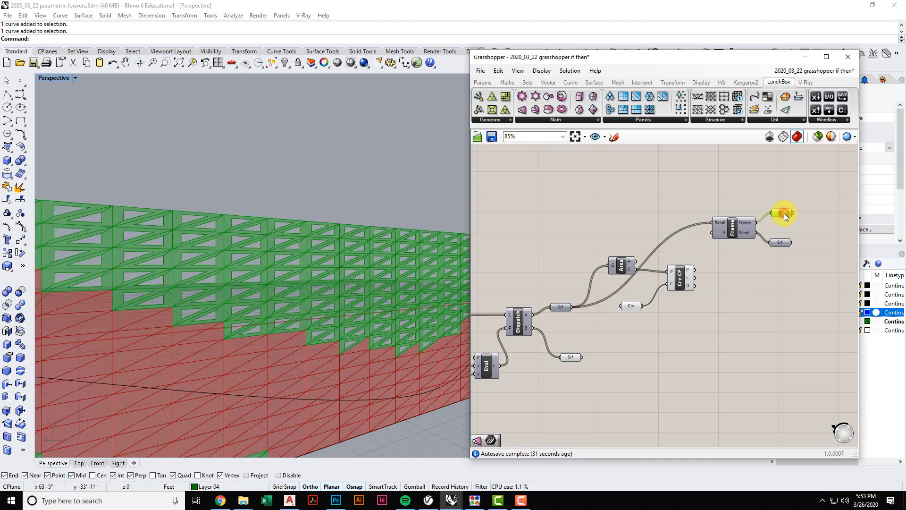
right_drag(781, 244, 774, 244)
scroll(736, 243, up, 3)
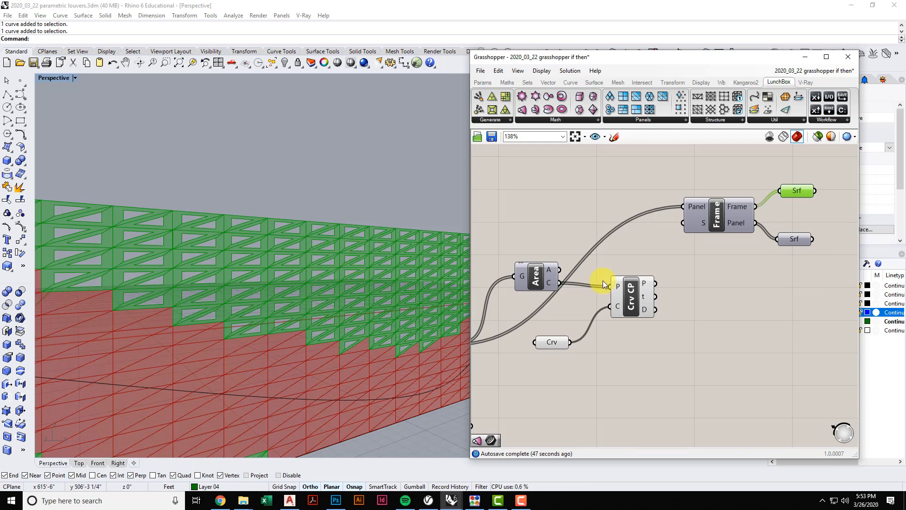
Examine the framed panels on the wall, and review the closest point Distance output and the Frame component's Scale Factor input.
scroll(667, 265, down, 2)
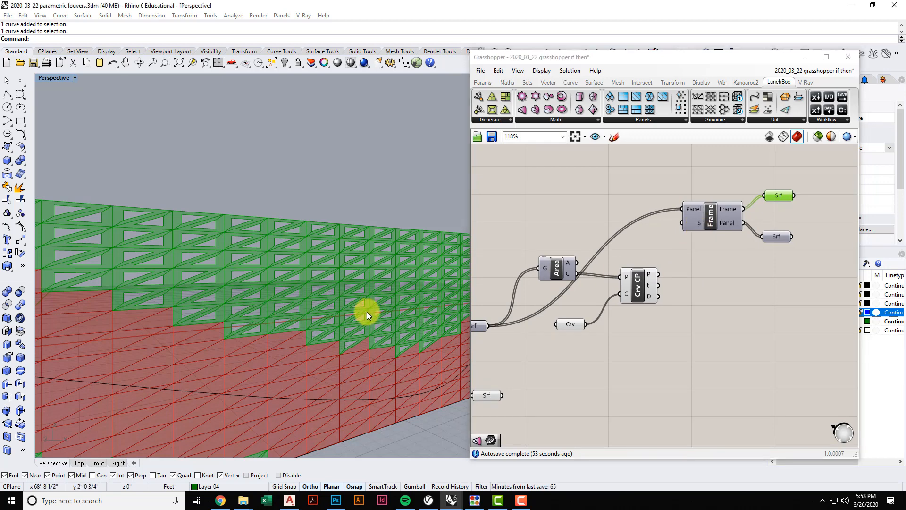
scroll(364, 302, down, 3)
scroll(362, 297, down, 3)
right_drag(360, 299, 443, 290)
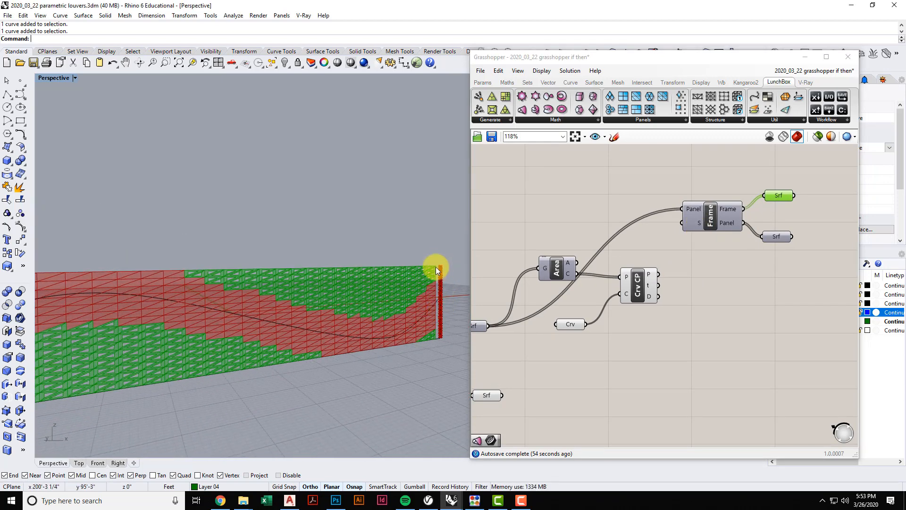
right_drag(664, 305, 658, 299)
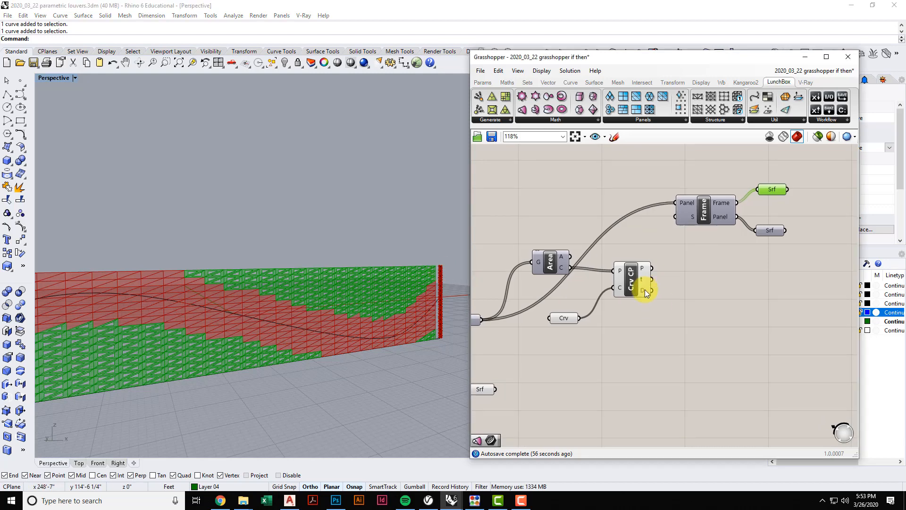
mouse_move(645, 290)
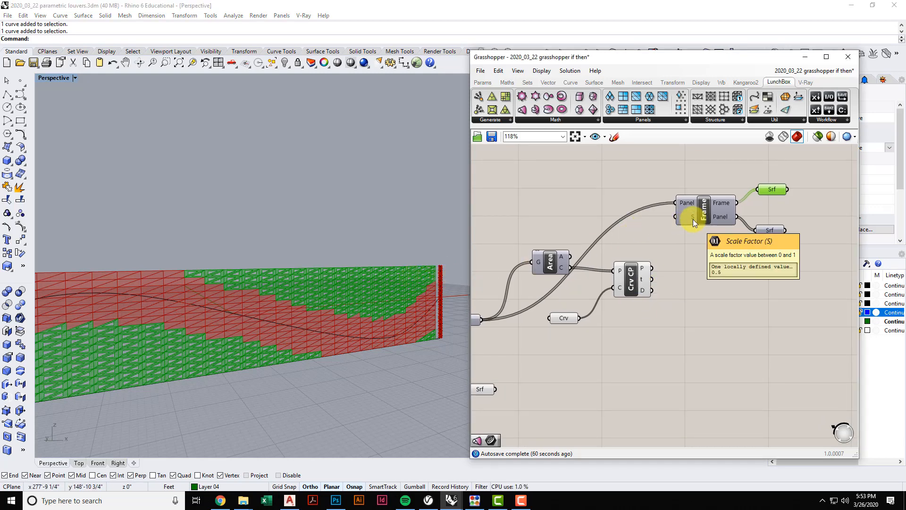
mouse_move(693, 220)
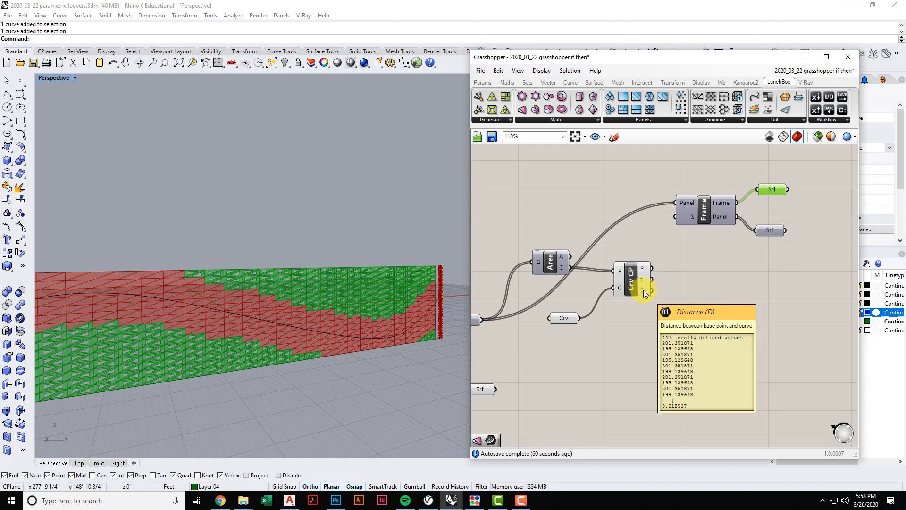
Reposition the Area, Curve Closest Point and Curve components lower on the canvas, below the wire to the Frame component.
click(661, 321)
right_drag(665, 321, 698, 301)
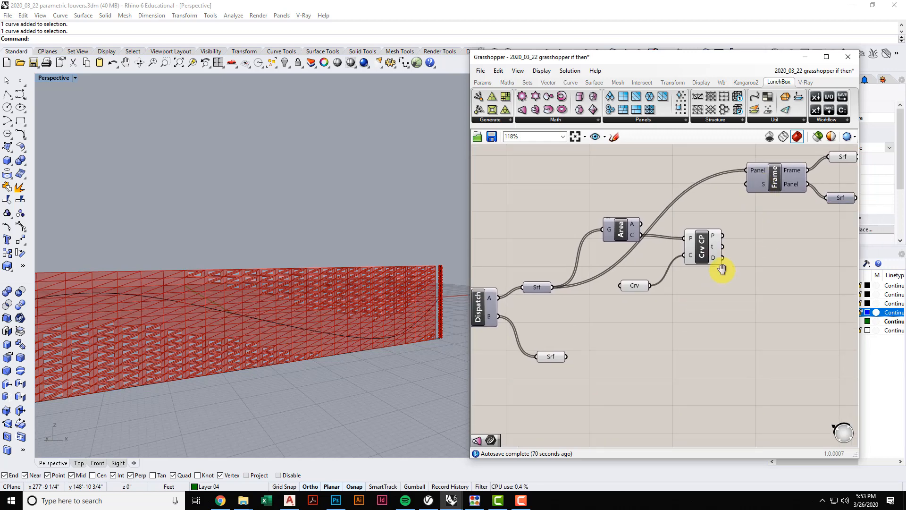
right_drag(722, 268, 731, 254)
drag(626, 210, 612, 248)
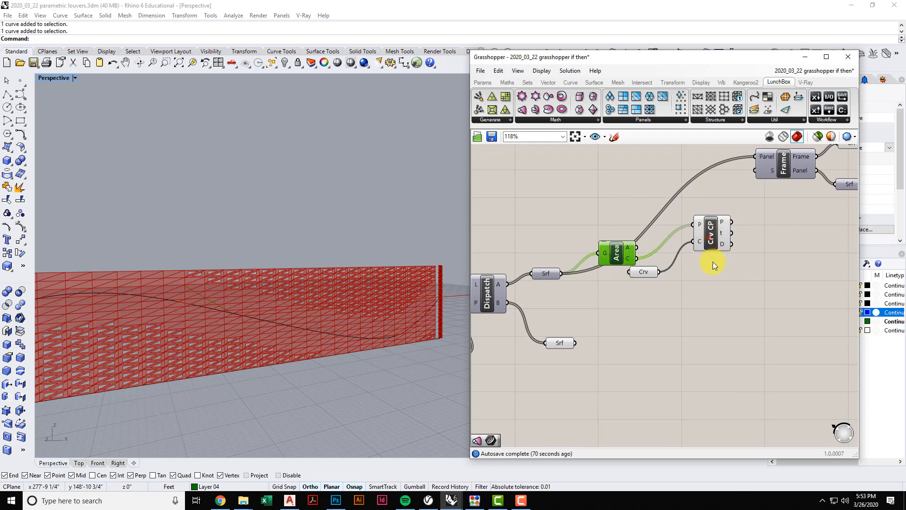
drag(710, 233, 714, 287)
drag(646, 274, 655, 298)
click(697, 347)
right_drag(697, 347, 718, 332)
Add Construct Domain, Bounds and Remap Numbers components near the Curve Closest Point component.
click(507, 83)
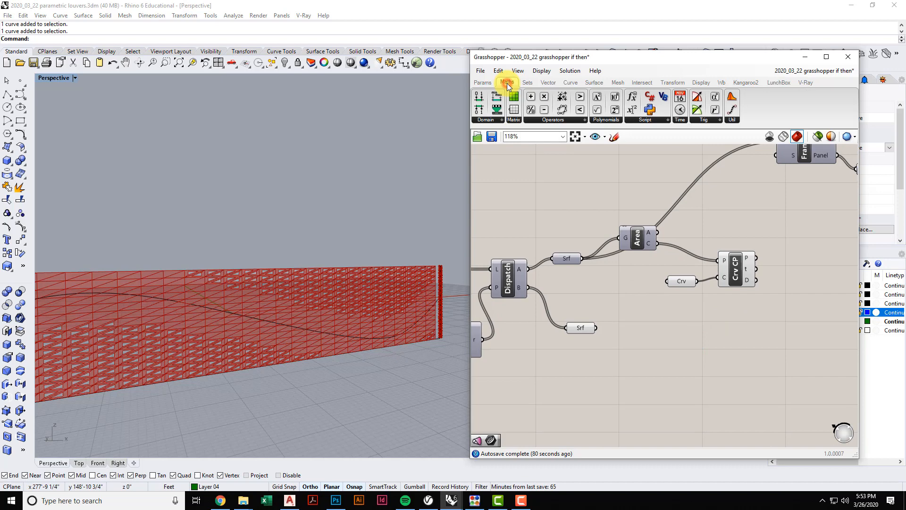
click(499, 121)
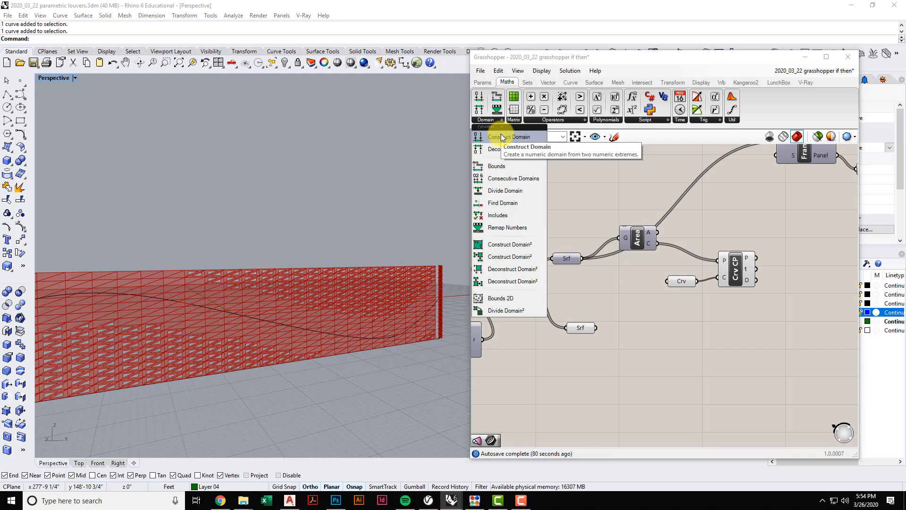
drag(502, 138, 786, 314)
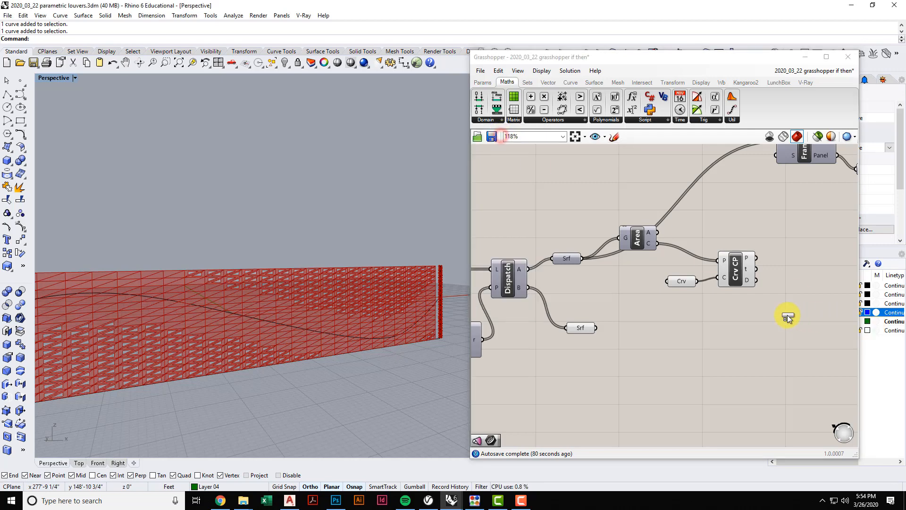
click(498, 121)
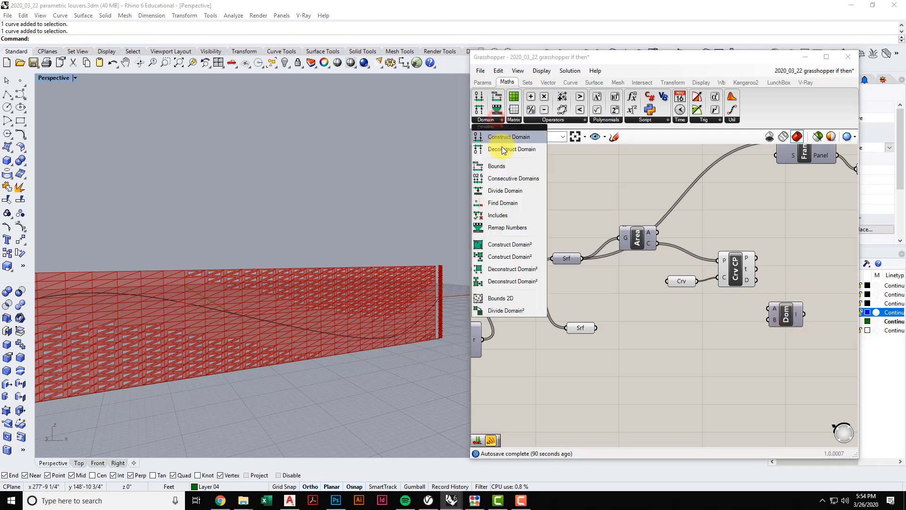
drag(500, 168, 791, 343)
click(499, 121)
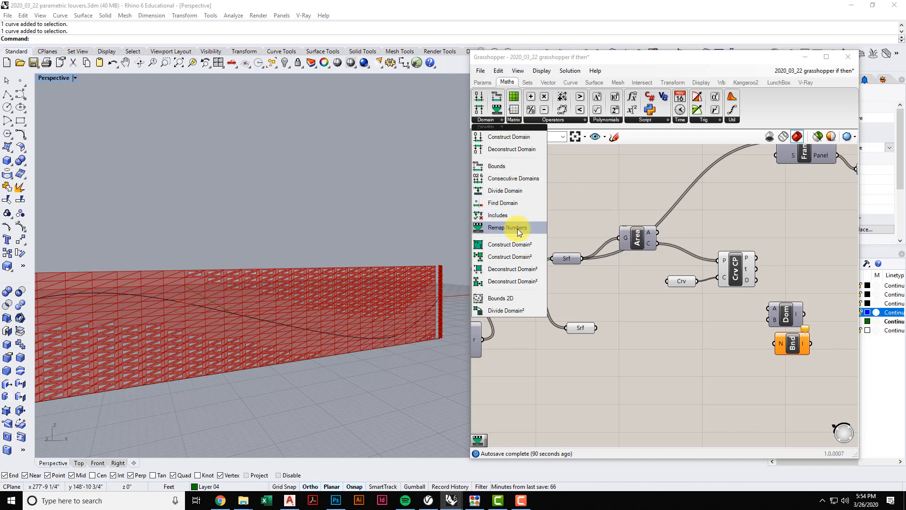
drag(515, 227, 808, 271)
Arrange the domain components with Bounds above Construct Domain and Remap Numbers beyond them, away from the closest point component.
right_drag(744, 307, 558, 290)
click(680, 263)
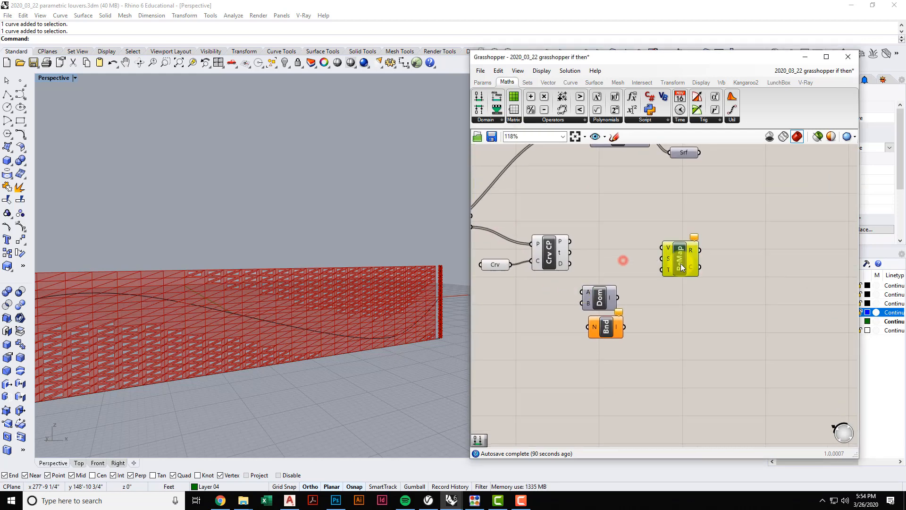
drag(607, 330, 631, 327)
drag(682, 268, 705, 275)
drag(619, 269, 632, 284)
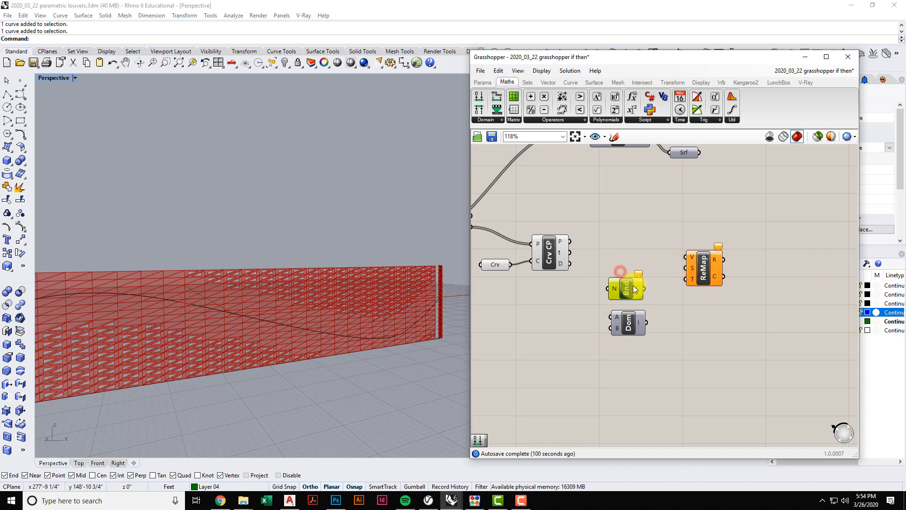
drag(709, 278, 702, 261)
right_drag(676, 286, 685, 288)
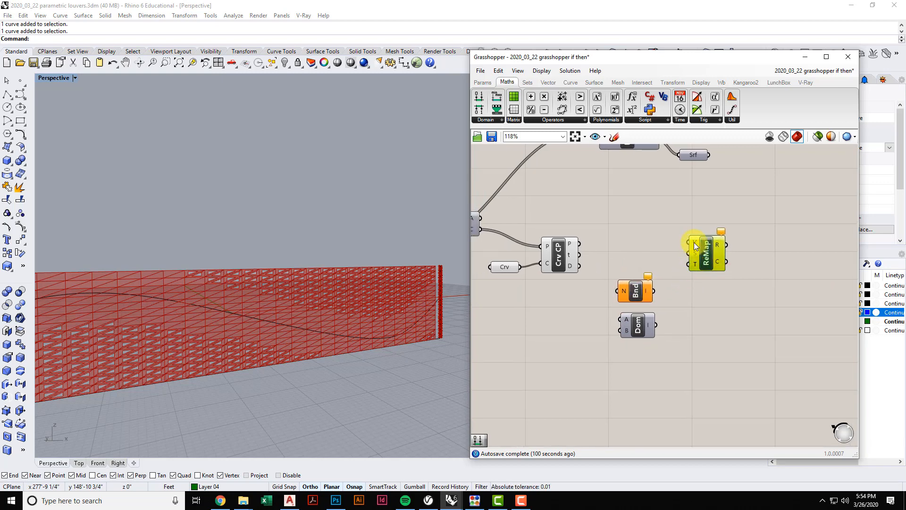
Connect the closest point Distance output to the Value input of Remap Numbers.
click(694, 242)
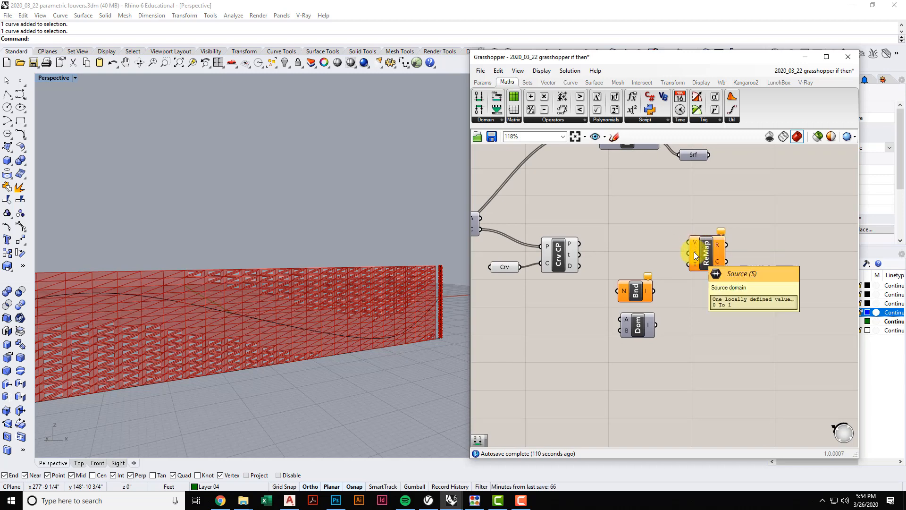
right_drag(688, 327, 704, 322)
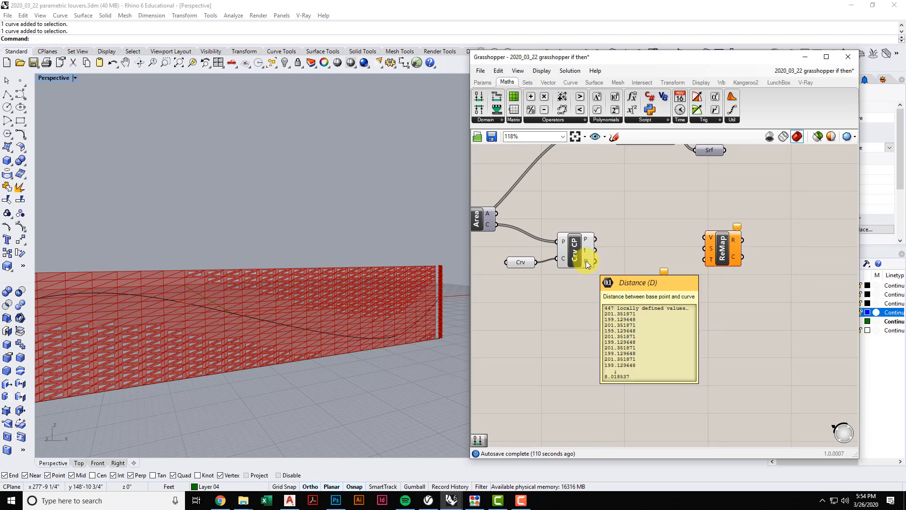
drag(593, 262, 706, 237)
right_drag(612, 283, 617, 278)
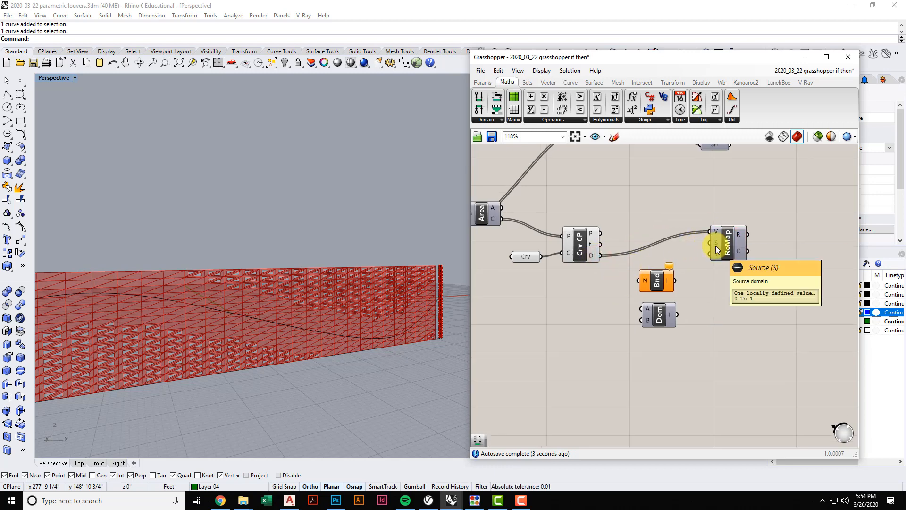
Add a Panel showing the closest point Distance values and place it below the domain components.
mouse_move(593, 257)
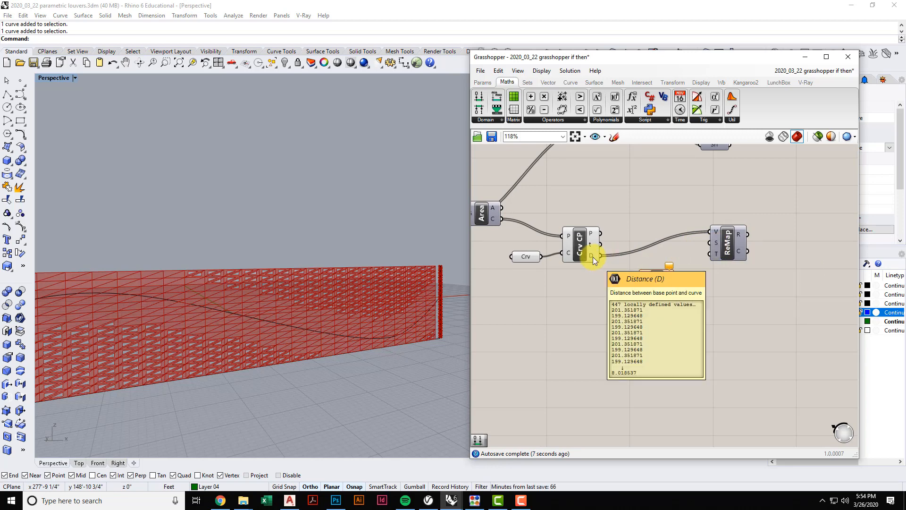
double_click(599, 319)
text(panel)
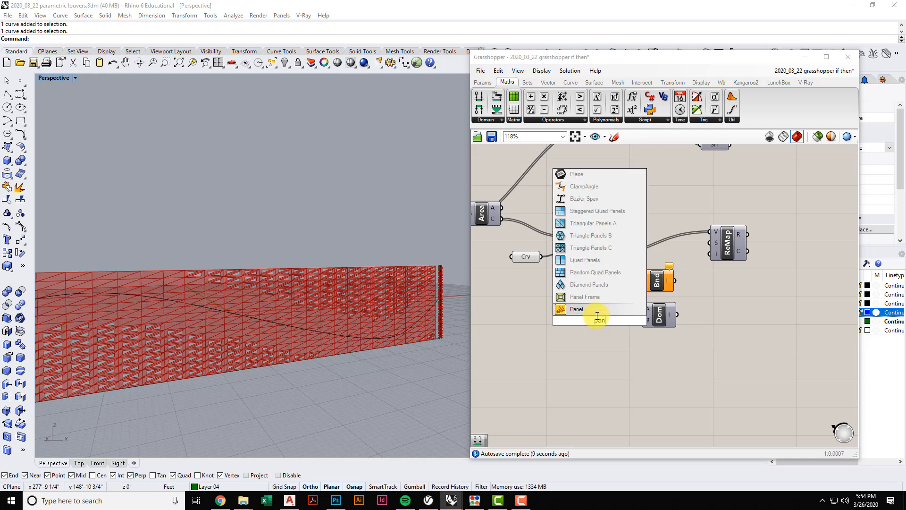
click(603, 309)
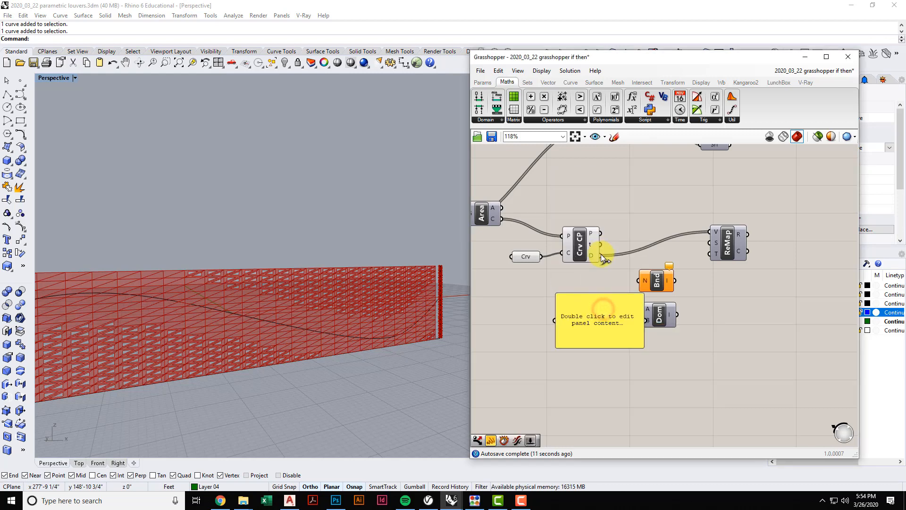
drag(600, 255, 553, 322)
drag(619, 332, 735, 415)
right_drag(734, 415, 747, 350)
mouse_move(771, 236)
mouse_down()
mouse_move(777, 358)
mouse_move(775, 231)
mouse_move(777, 355)
mouse_move(783, 232)
mouse_up()
right_drag(772, 291, 742, 333)
drag(698, 337, 707, 380)
Feed the distances into Bounds, and connect the resulting domain to the Panel and the Source input of Remap Numbers.
mouse_move(638, 263)
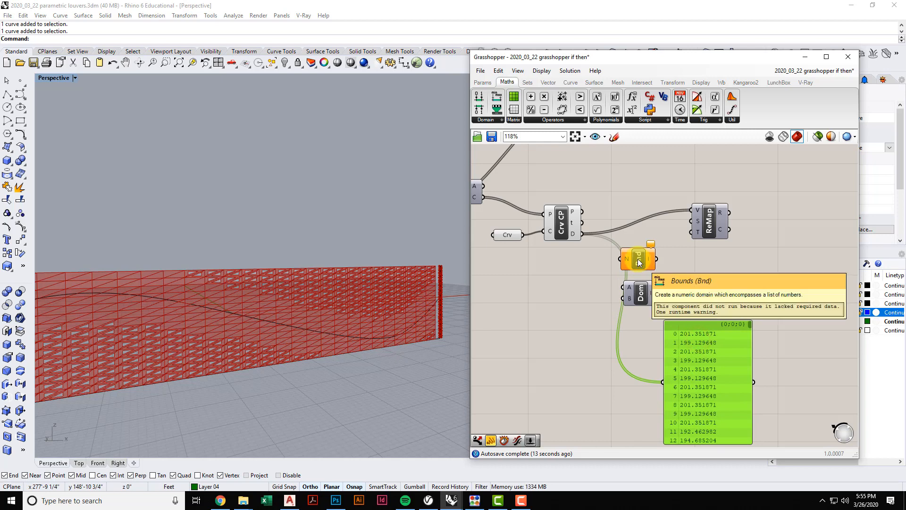
click(681, 259)
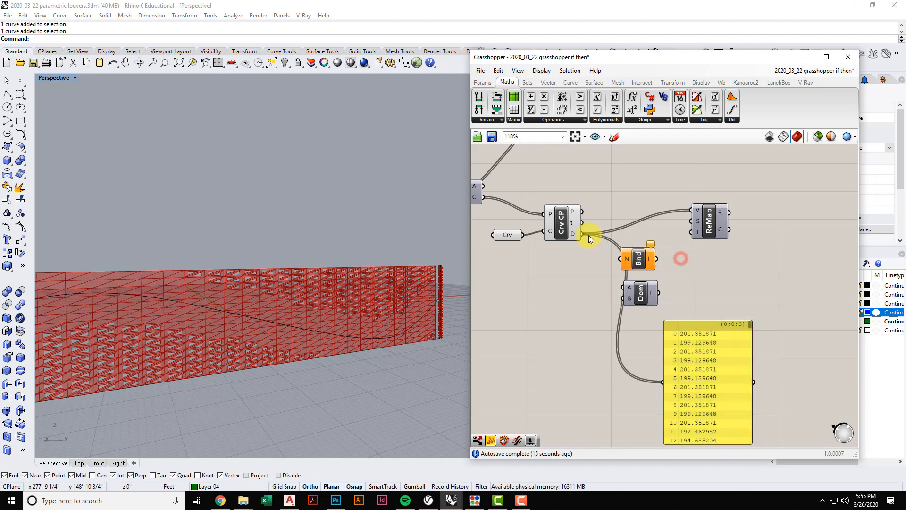
drag(593, 237, 664, 384)
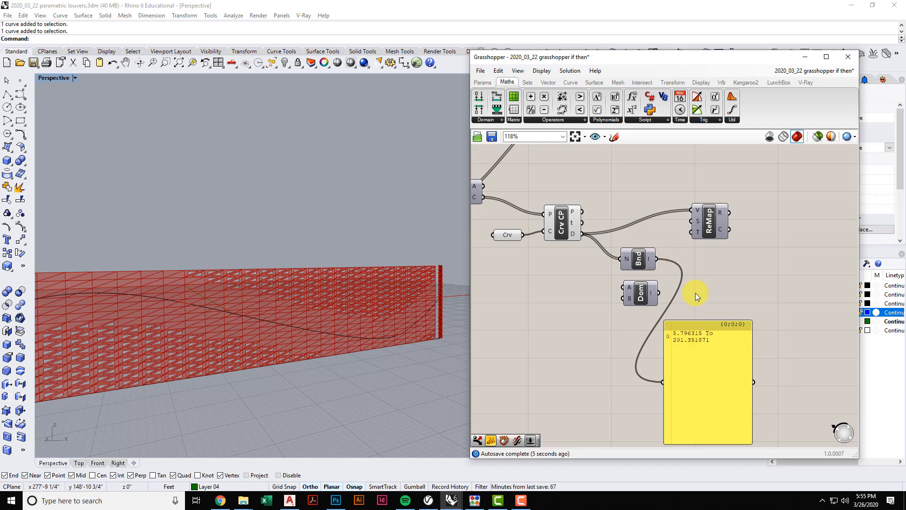
drag(663, 238, 697, 231)
Place a 0.250 number slider ranging from 0 to 1 beside Construct Domain, and make a copy of it.
click(531, 439)
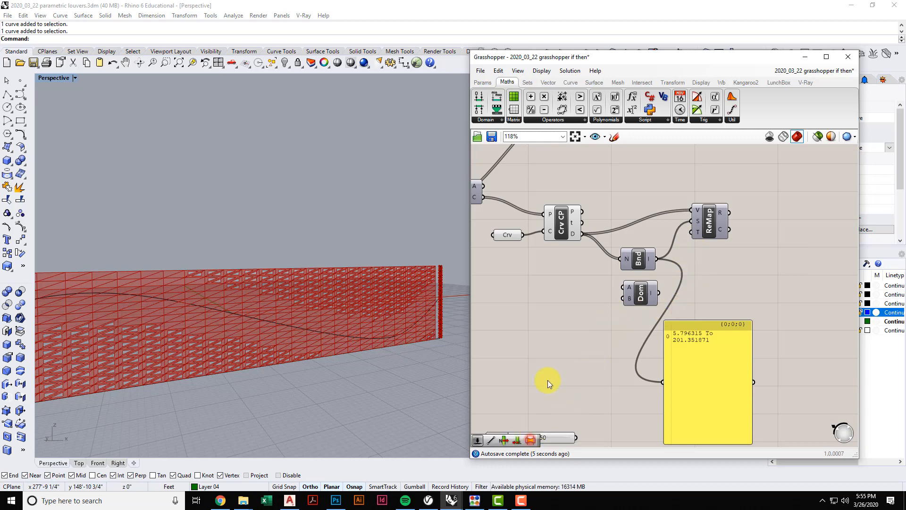
drag(557, 438, 577, 297)
click(575, 315)
right_click(571, 298)
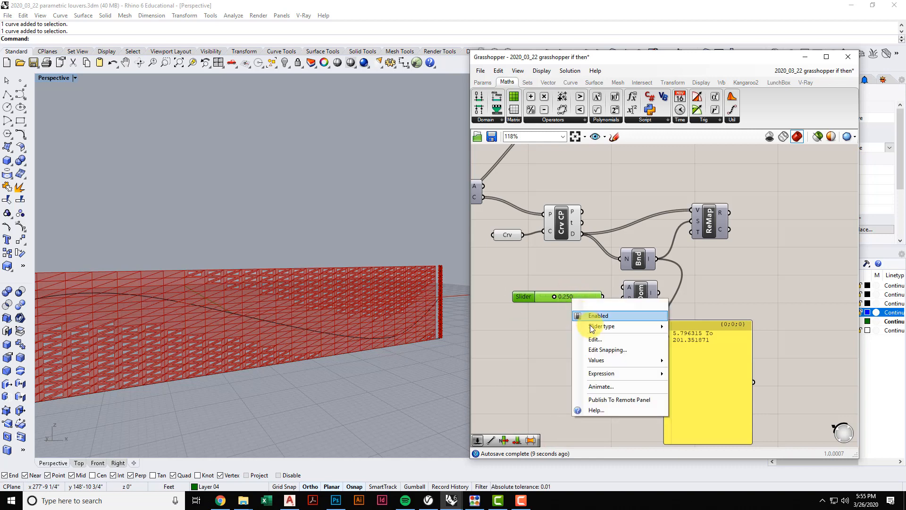
click(593, 338)
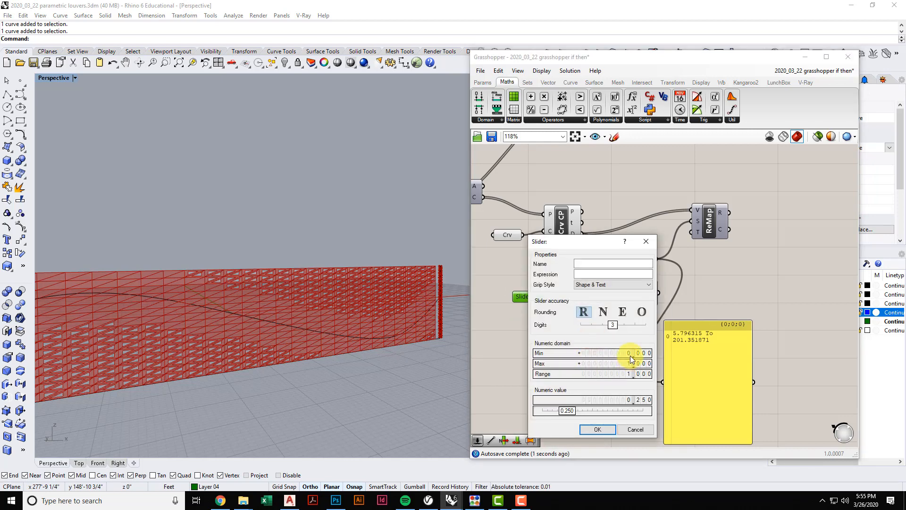
click(597, 430)
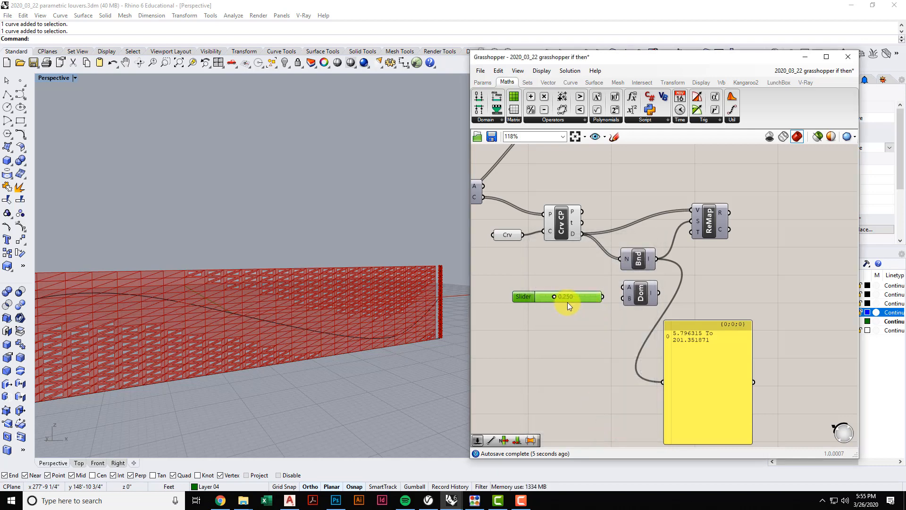
key(ctrl+v)
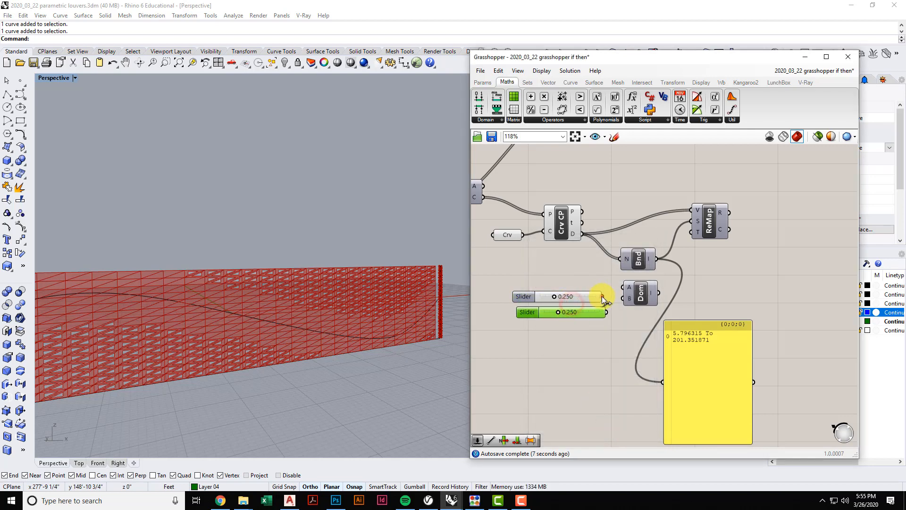
Connect the two sliders to Construct Domain's A and B inputs, setting the domain start to 0.017 and the end to 0.974.
drag(602, 297, 531, 292)
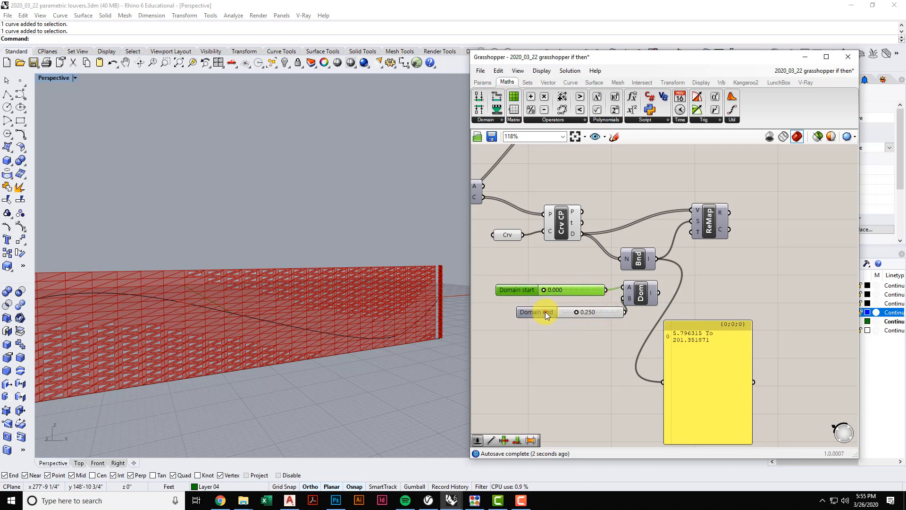
drag(545, 316, 600, 312)
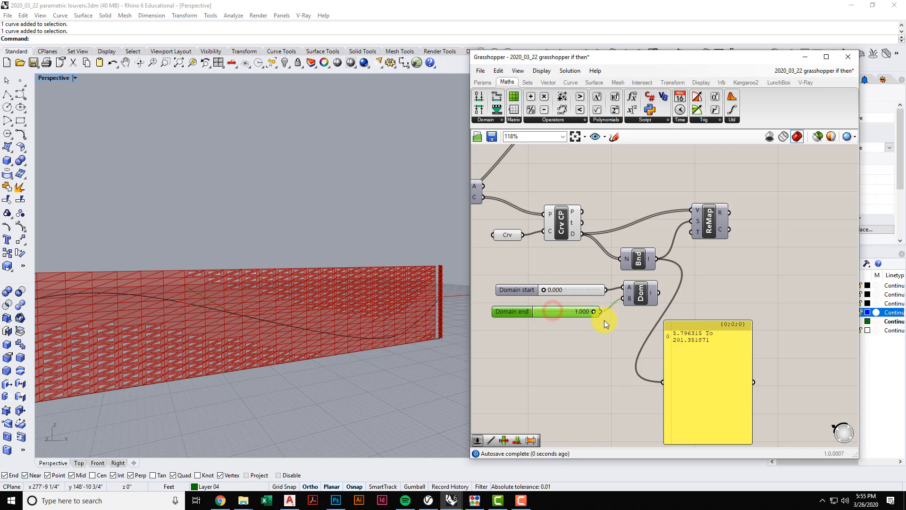
click(545, 289)
drag(592, 313, 591, 312)
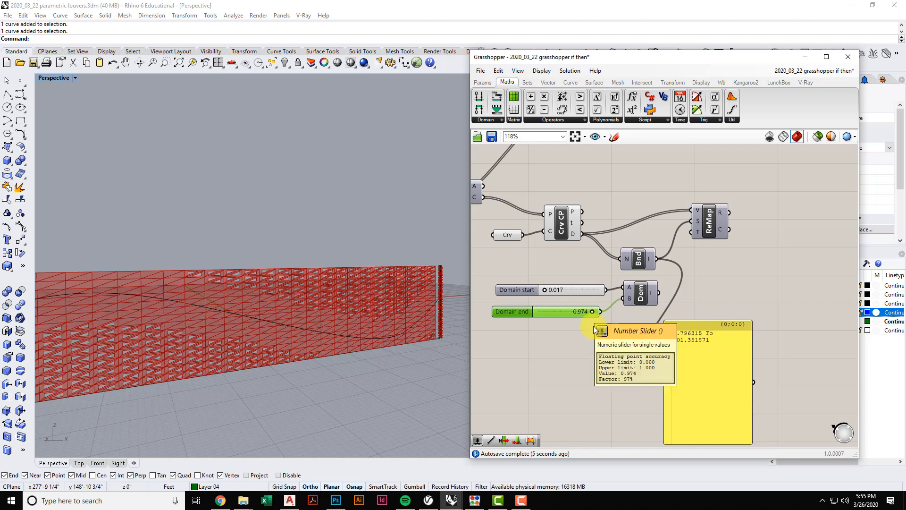
Shift the Construct Domain component slightly down to line up with its two sliders.
right_drag(581, 348, 587, 351)
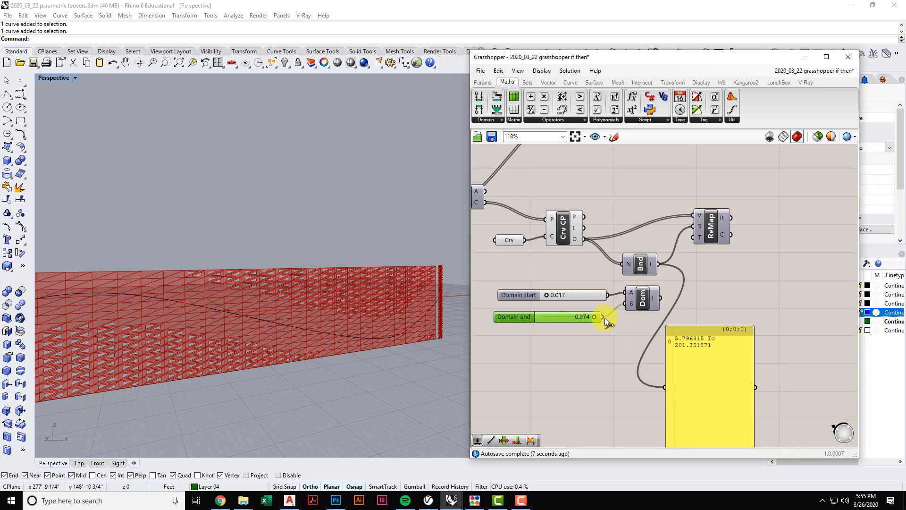
right_drag(627, 321, 616, 324)
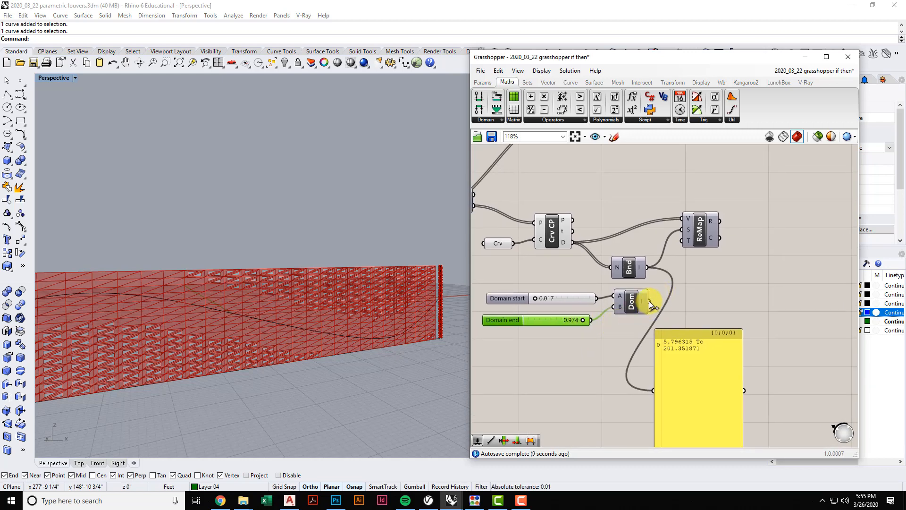
drag(631, 308, 636, 313)
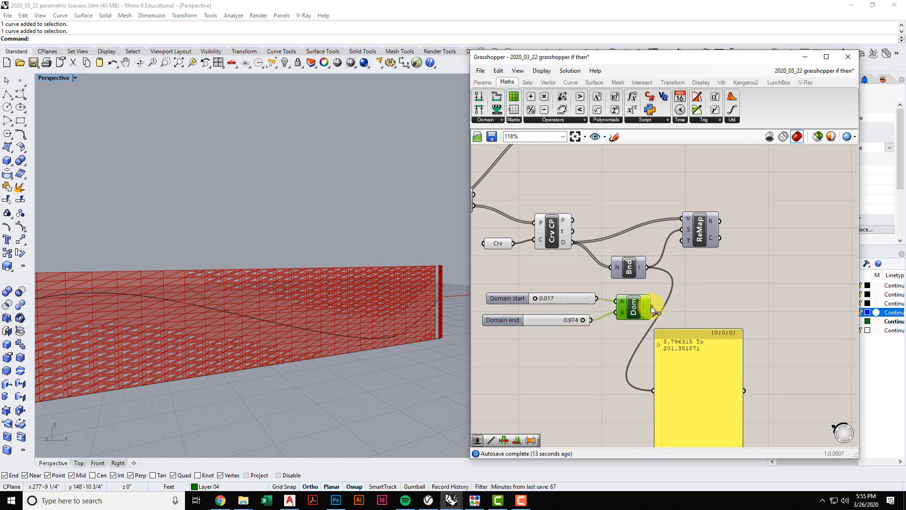
Connect the Construct Domain output to the Target input of Remap Numbers.
drag(683, 261, 683, 243)
scroll(692, 257, down, 2)
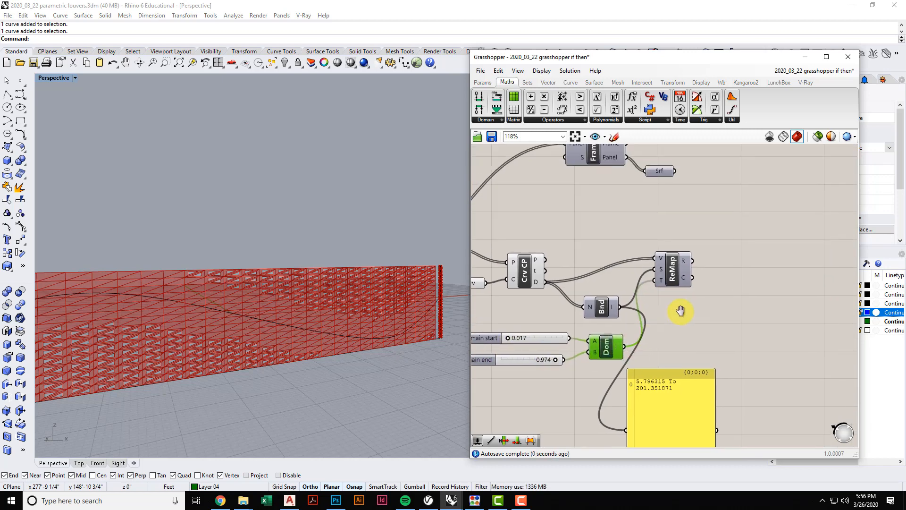
mouse_move(608, 200)
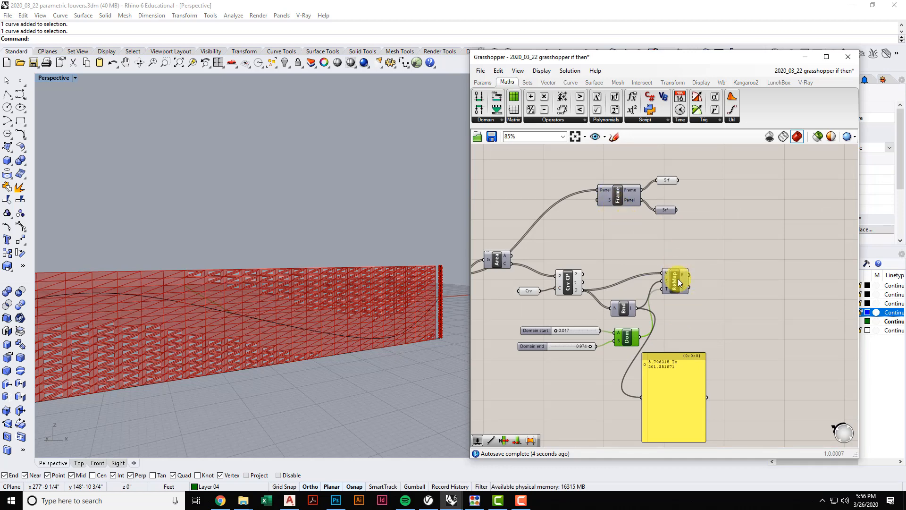
right_drag(685, 301, 696, 289)
Move the Panel beside Remap Numbers, feed the Mapped output into it, and read the remapped values through to the end of the list.
mouse_move(696, 262)
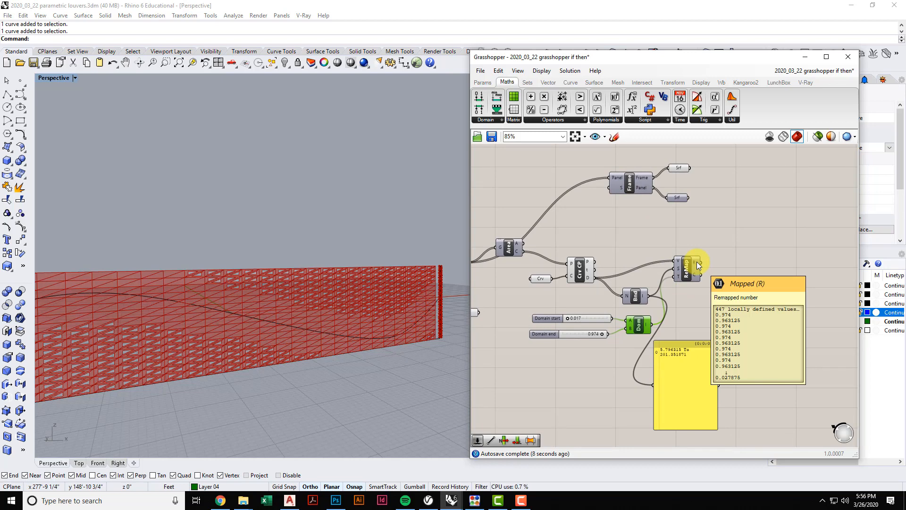
drag(684, 366, 741, 331)
drag(699, 263, 713, 348)
scroll(695, 358, up, 3)
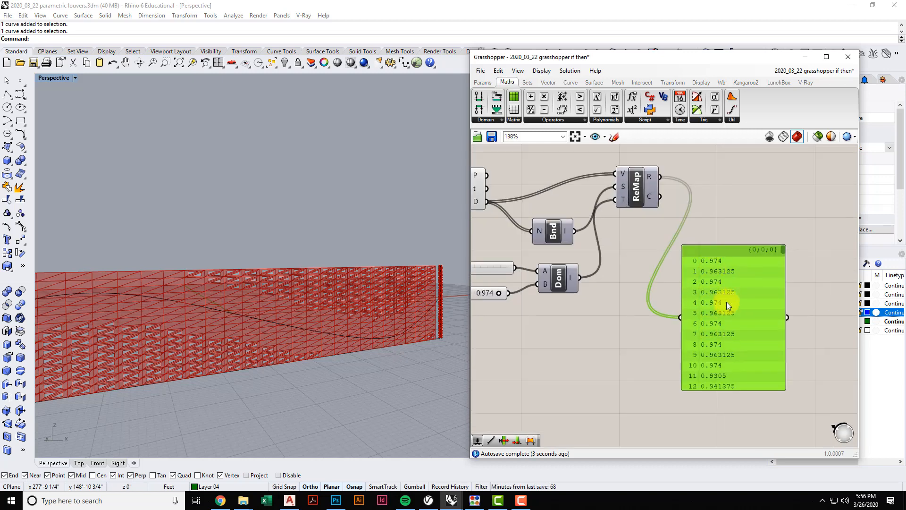
drag(783, 251, 784, 256)
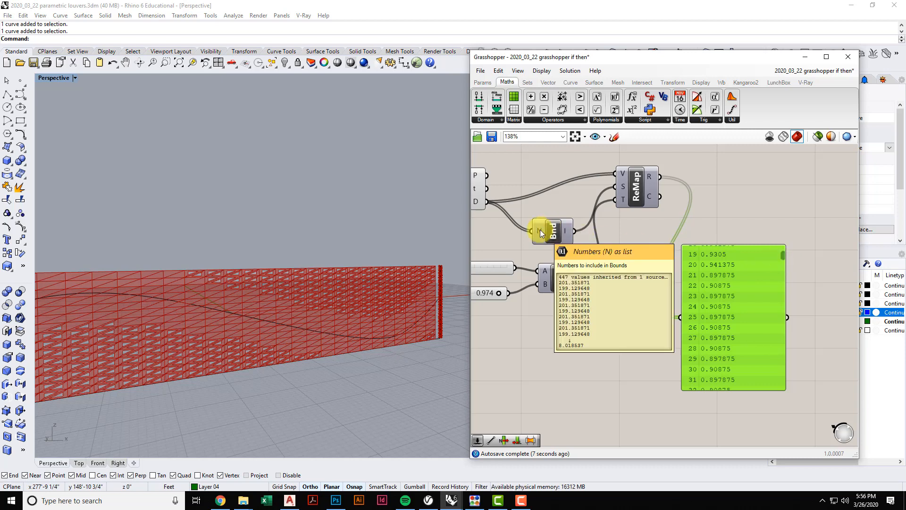
mouse_move(568, 230)
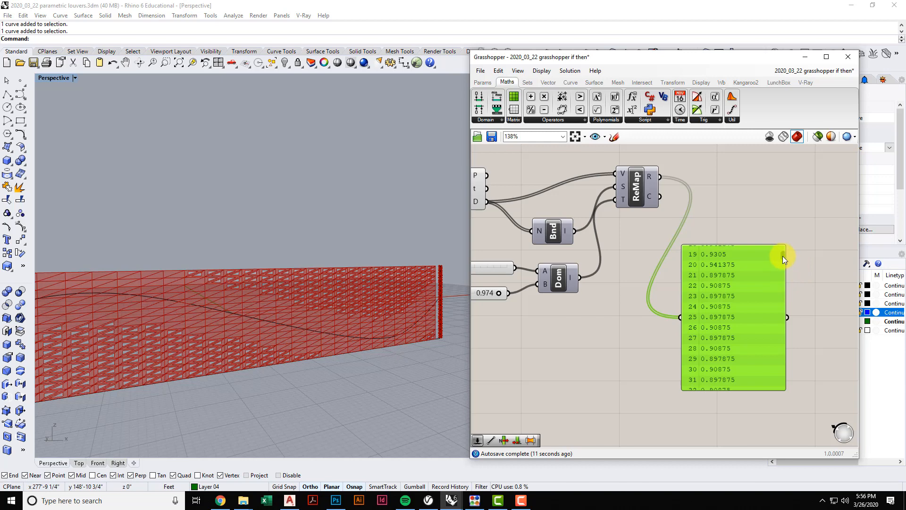
drag(783, 256, 784, 387)
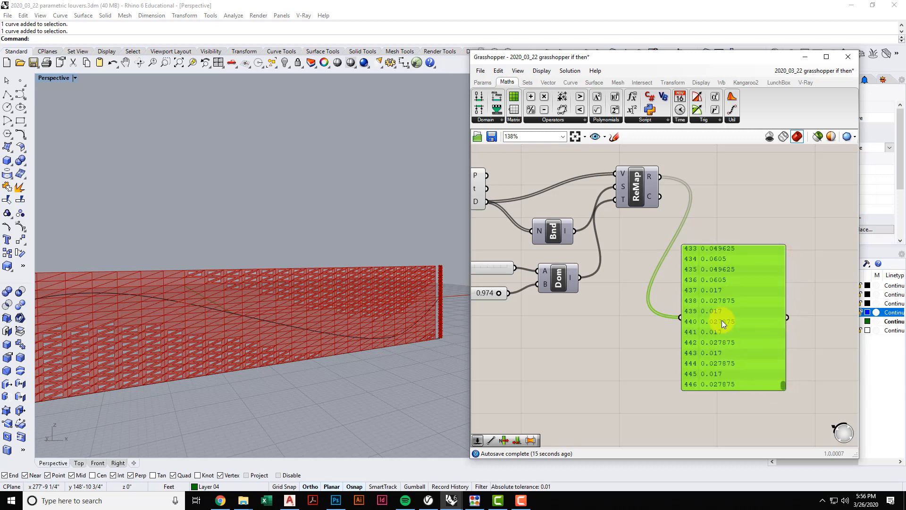
scroll(731, 312, down, 2)
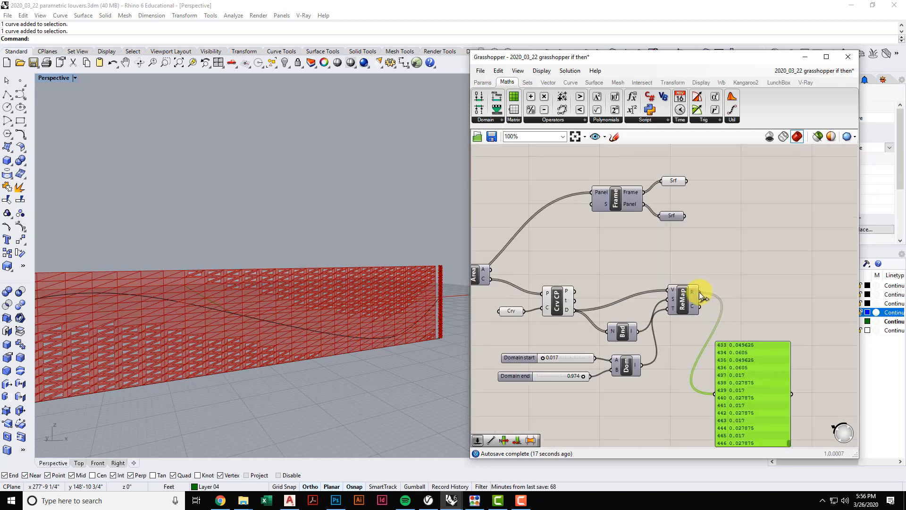
Connect Remap Numbers' Mapped output to the frame component's S input, and shift the frame component and its two Surface parameters to the right.
drag(699, 291, 594, 208)
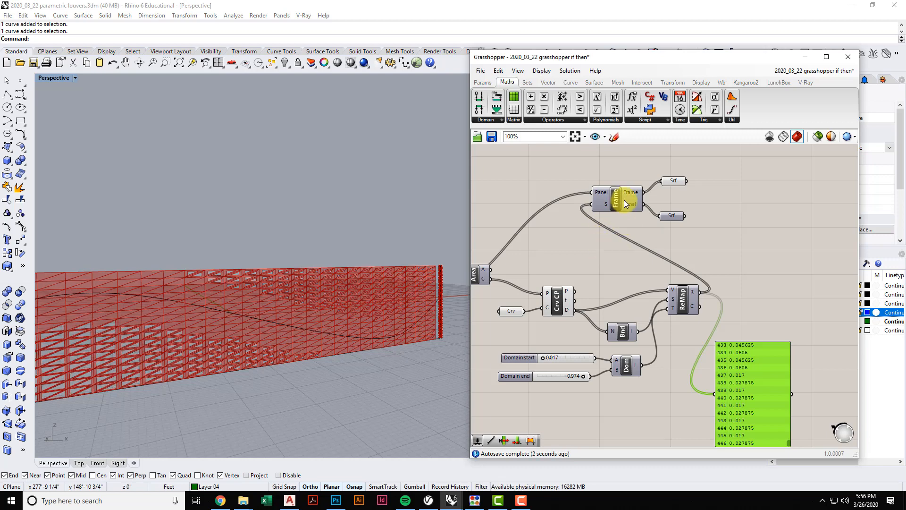
drag(624, 199, 634, 202)
drag(673, 180, 757, 187)
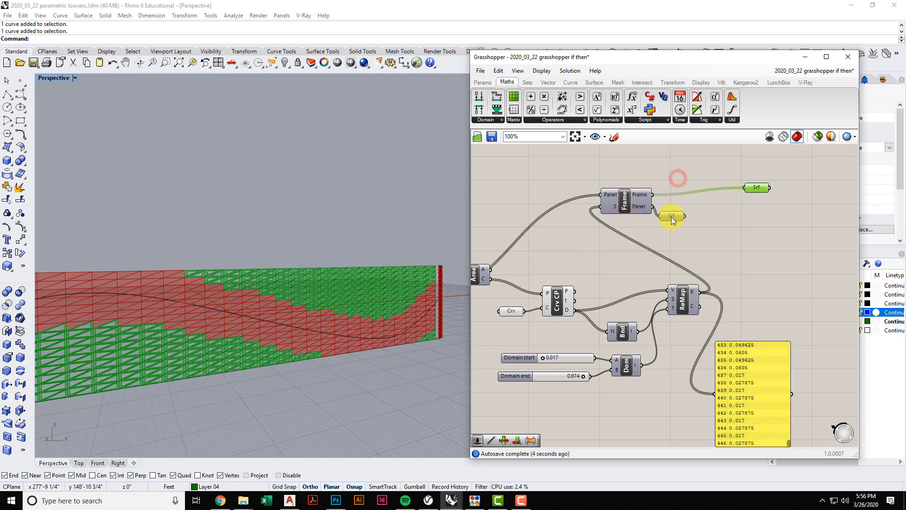
drag(671, 217, 758, 227)
drag(623, 207, 710, 238)
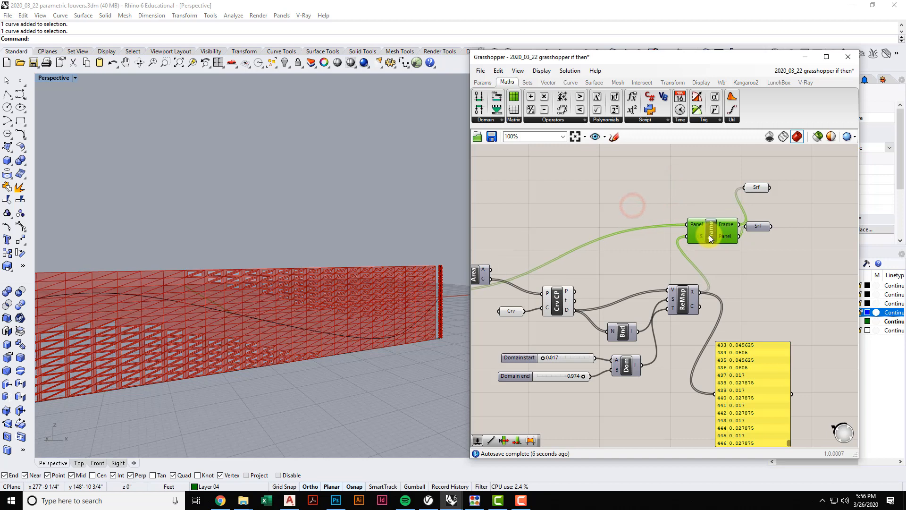
Tidy the definition by repositioning Area, the Curve parameter, Bounds, Remap Numbers and the frame component along the chain.
scroll(709, 235, down, 3)
scroll(565, 278, up, 2)
drag(566, 254, 562, 282)
drag(632, 277, 597, 299)
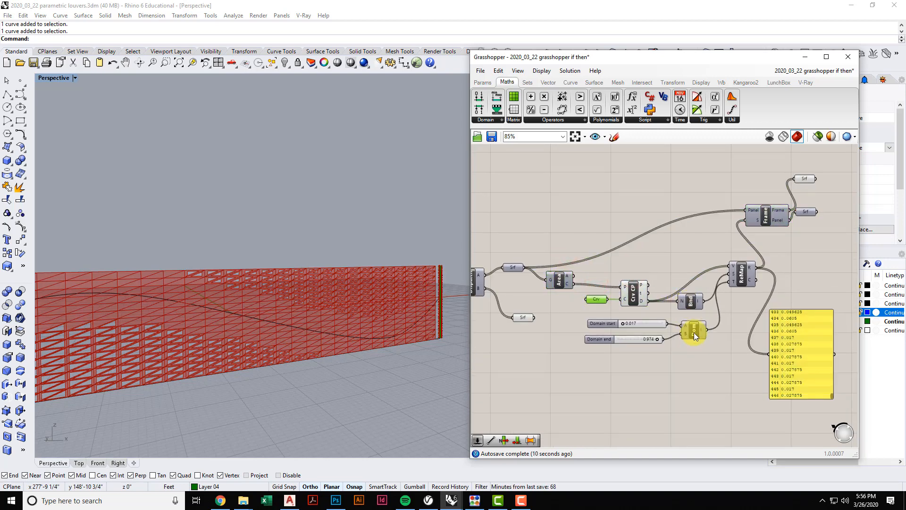
drag(696, 306, 697, 311)
mouse_move(743, 273)
mouse_down()
mouse_move(748, 309)
mouse_move(747, 290)
mouse_up()
drag(766, 217, 775, 249)
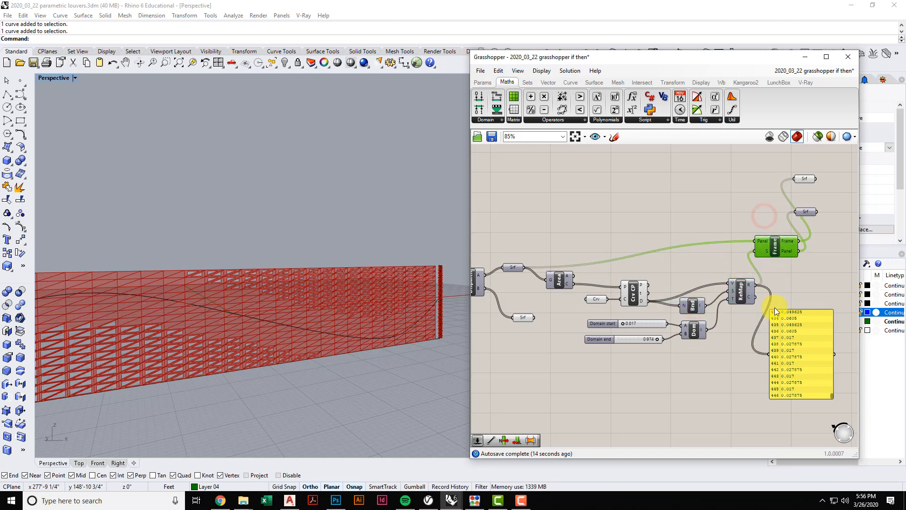
Delete the Panel of remapped values and place the two Surface parameters beside the frame component's Frame and Panel outputs.
right_drag(814, 335, 720, 282)
drag(719, 281, 740, 335)
key(Delete)
right_drag(702, 209, 704, 242)
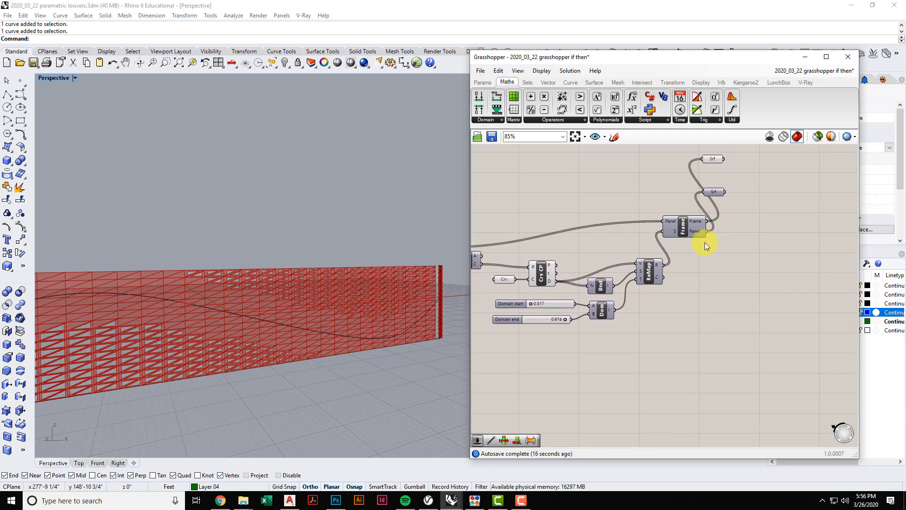
drag(714, 191, 731, 254)
drag(713, 157, 743, 225)
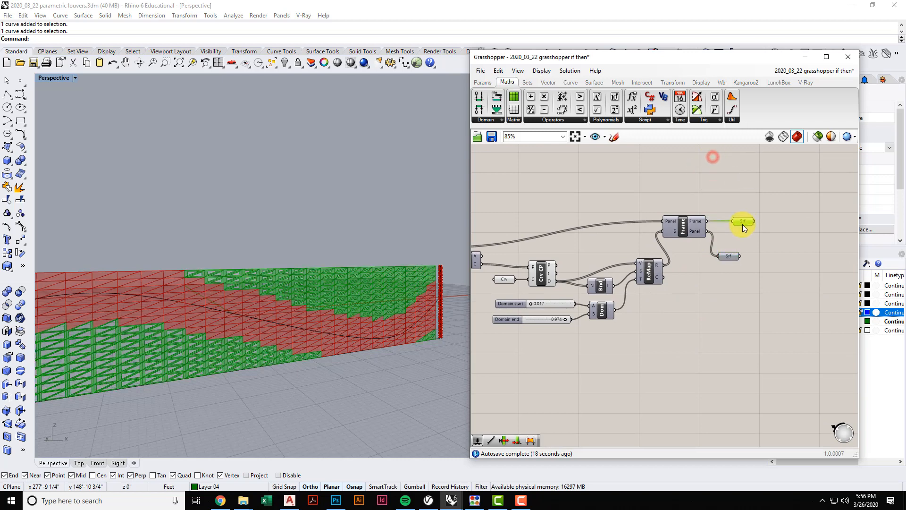
Zoom in on the framed wall panels and set Domain start to 0.115 and Domain end to 0.993.
scroll(378, 321, up, 8)
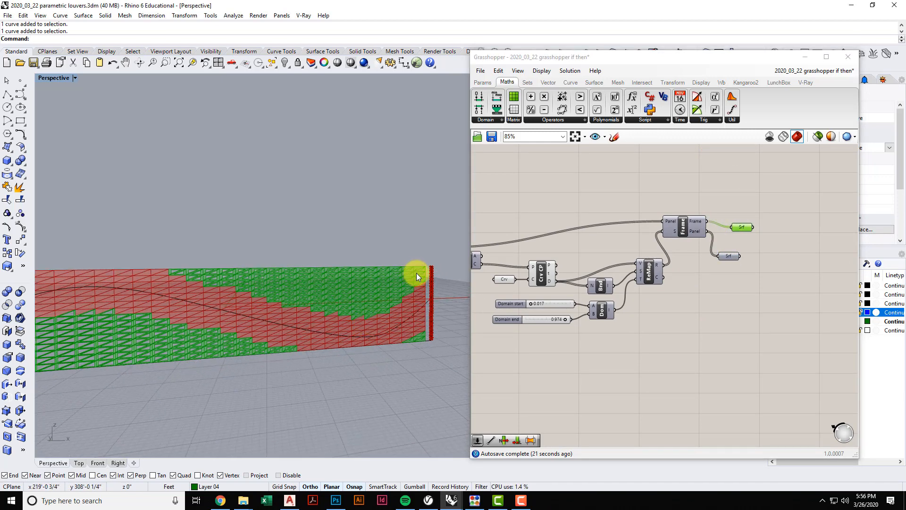
scroll(418, 264, up, 6)
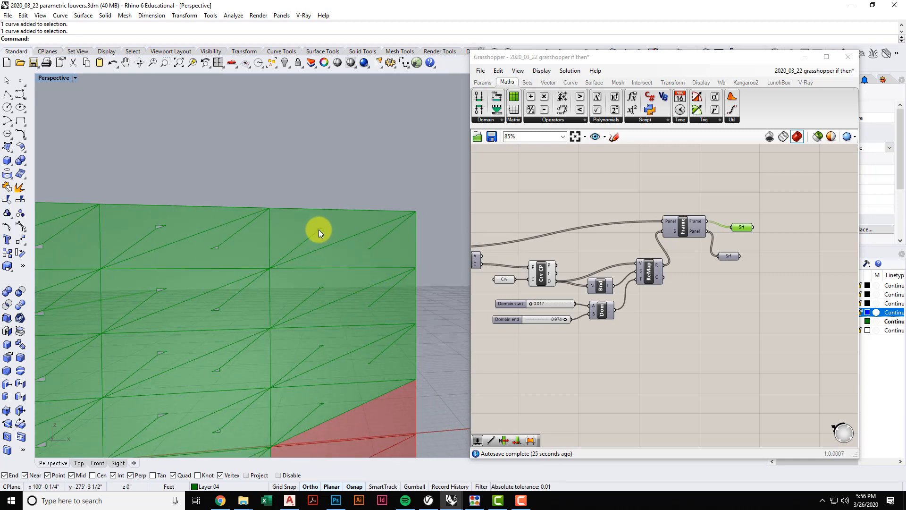
scroll(561, 323, up, 4)
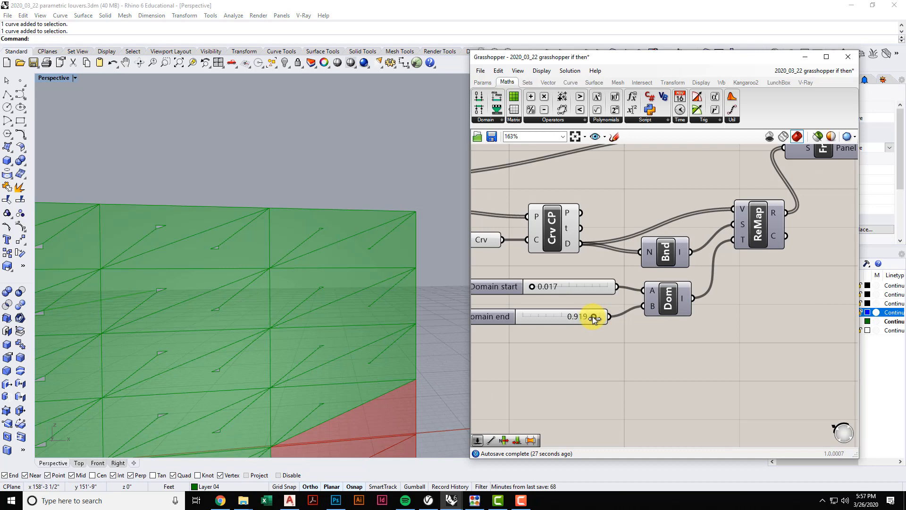
drag(593, 316, 592, 316)
drag(537, 286, 540, 287)
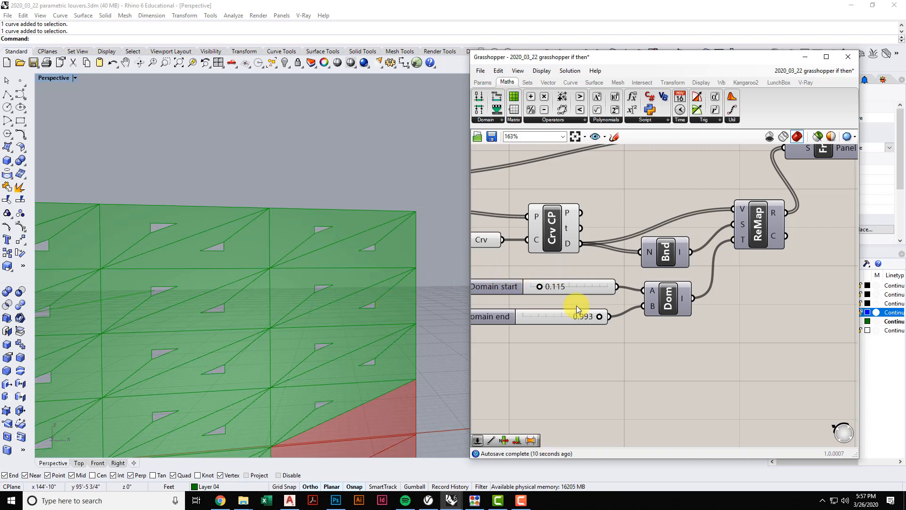
Inspect the frames at the wall's far corner and set Domain end to 0.864 to thicken them.
right_drag(598, 296, 603, 294)
scroll(604, 294, down, 4)
scroll(381, 303, down, 6)
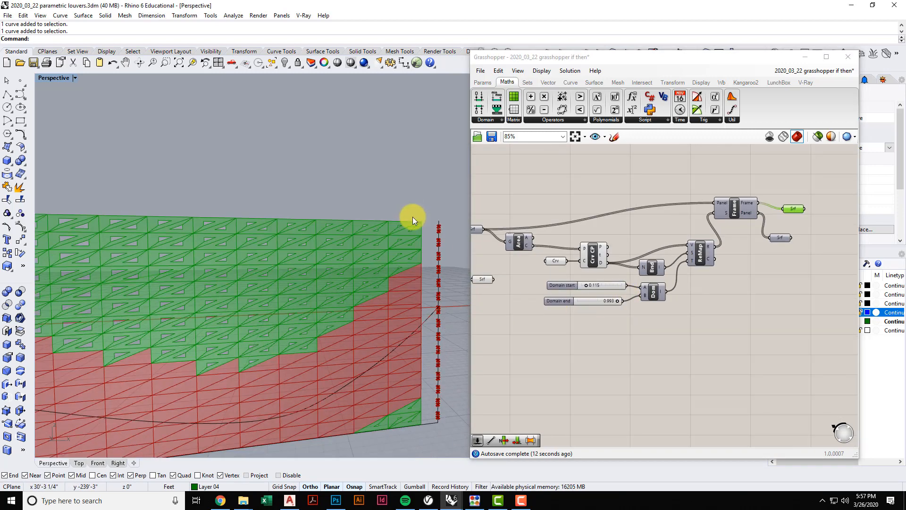
scroll(66, 266, up, 5)
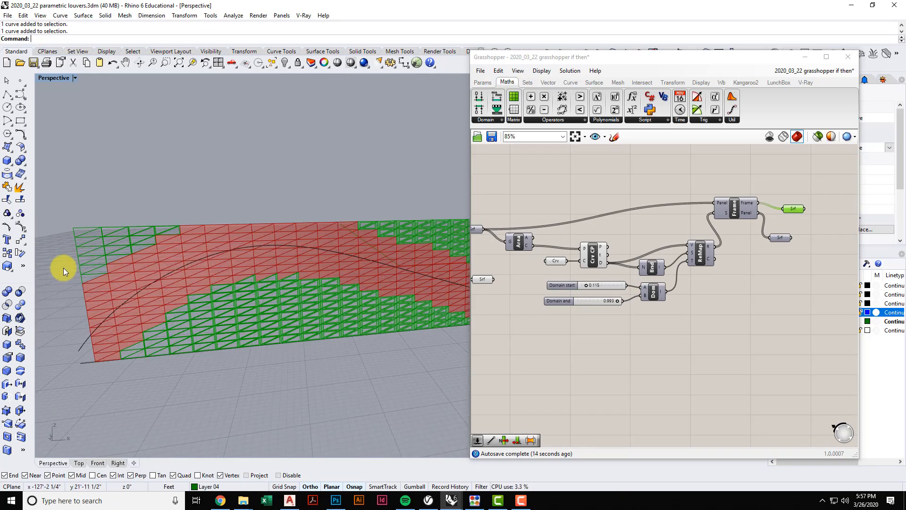
scroll(604, 306, up, 5)
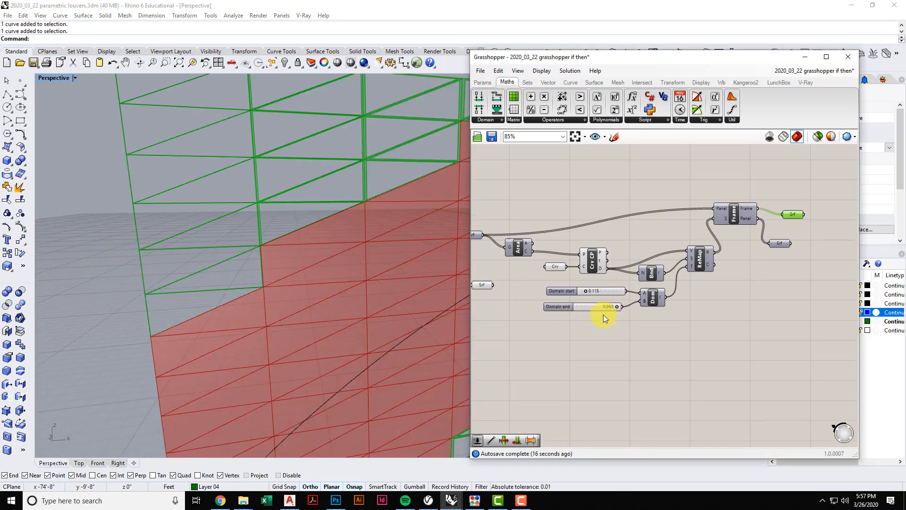
scroll(626, 306, up, 1)
drag(626, 306, 613, 308)
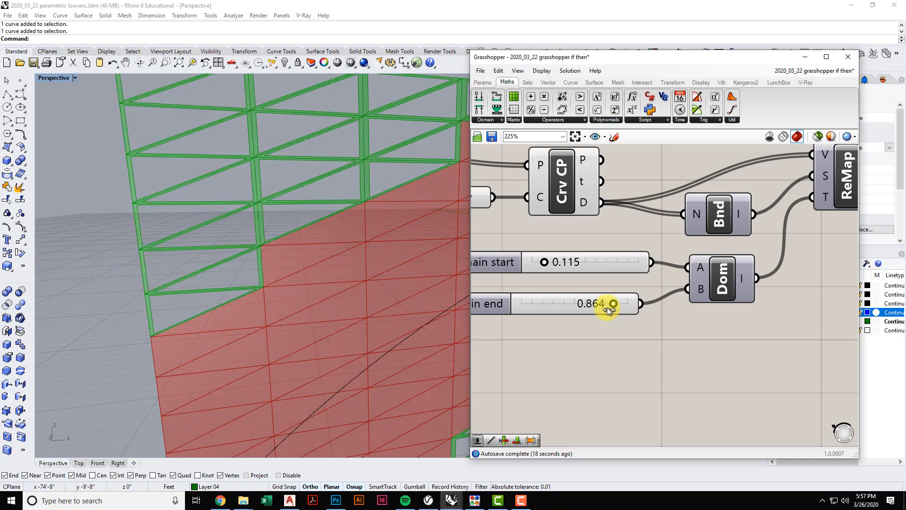
Delete the Surface parameter attached to the frame component's Panel output.
right_drag(425, 368, 305, 259)
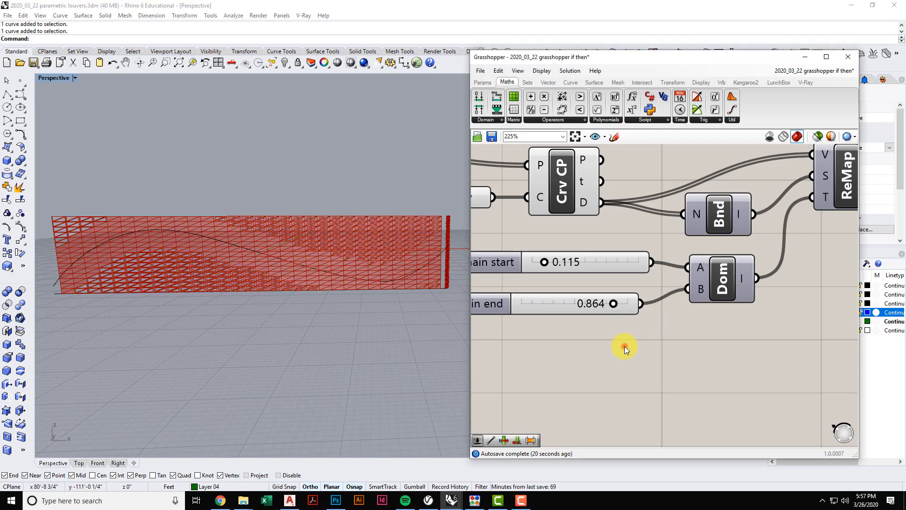
scroll(627, 330, down, 6)
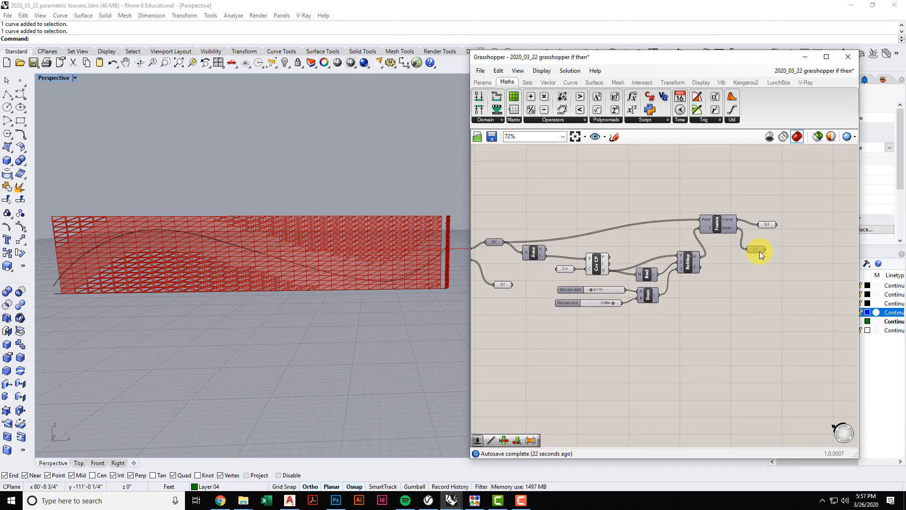
key(Delete)
right_drag(754, 281, 739, 300)
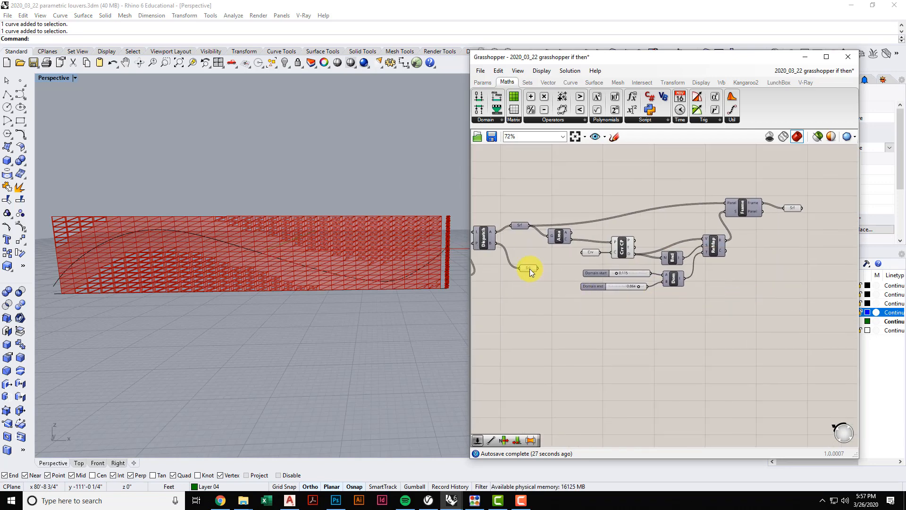
Move Dispatch's B Surface parameter further down, and shift the frame component, its Surface parameter and Area slightly to the right.
drag(530, 268, 529, 325)
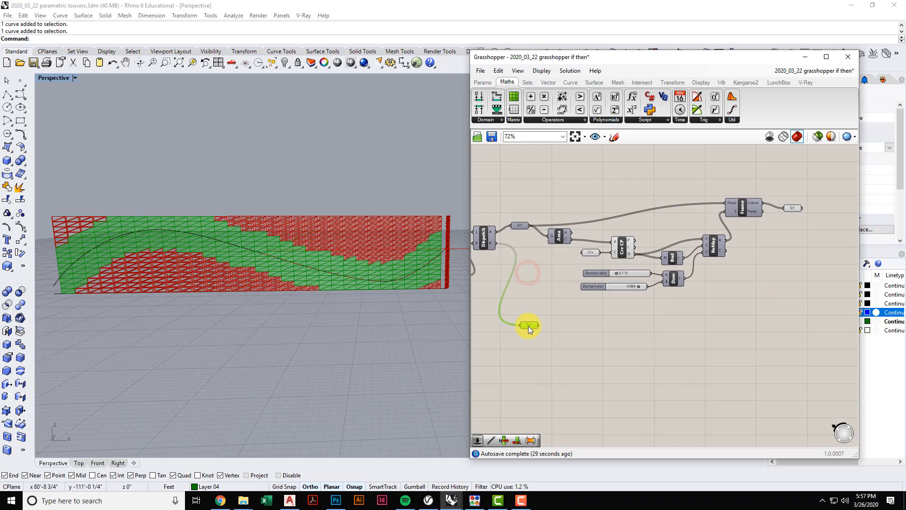
right_drag(665, 314, 658, 327)
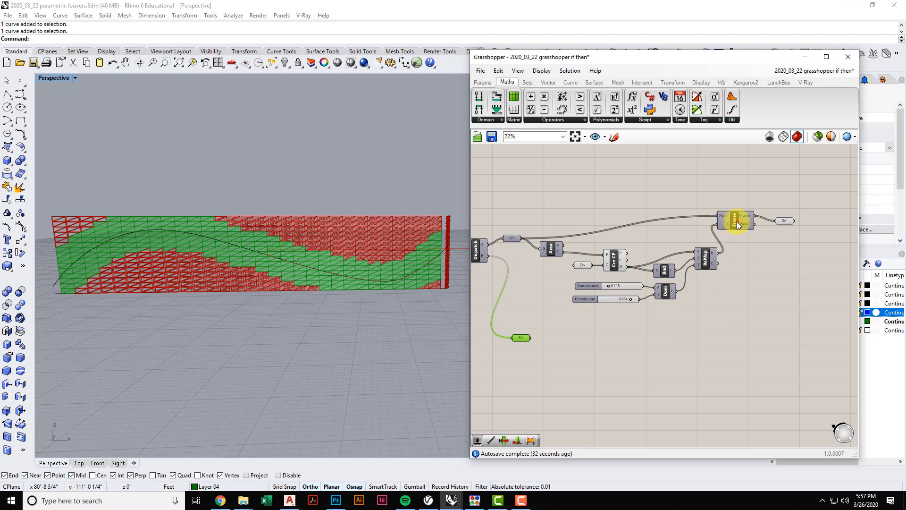
drag(739, 225, 795, 222)
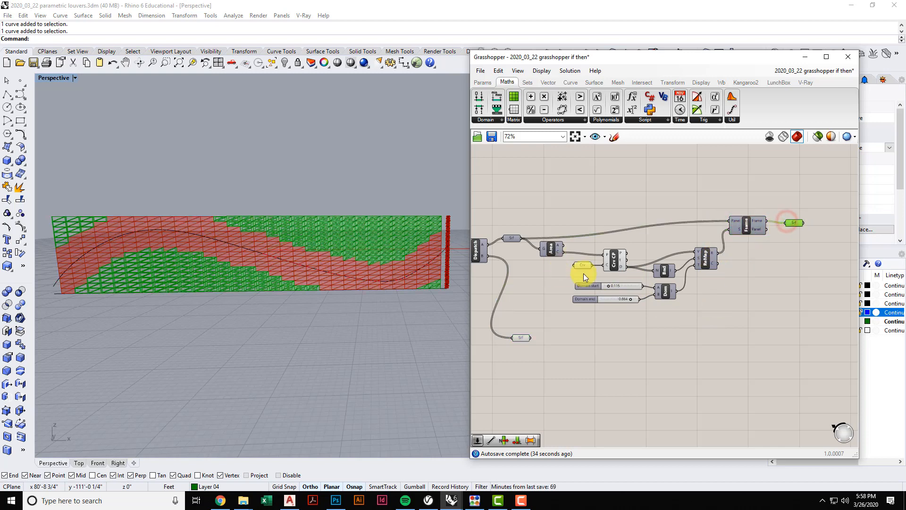
drag(550, 248, 569, 249)
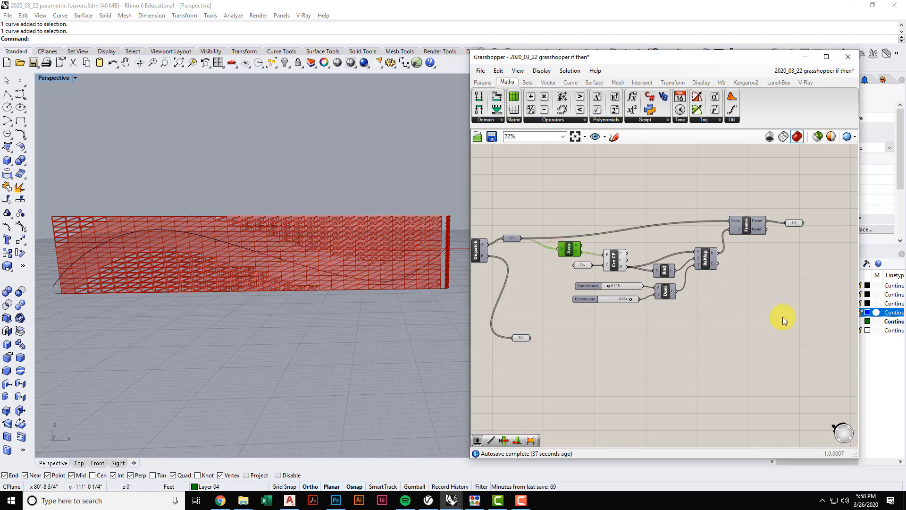
Copy the whole chain from Area to the frame component's Surface parameter and place the copy below the original.
drag(811, 327, 562, 201)
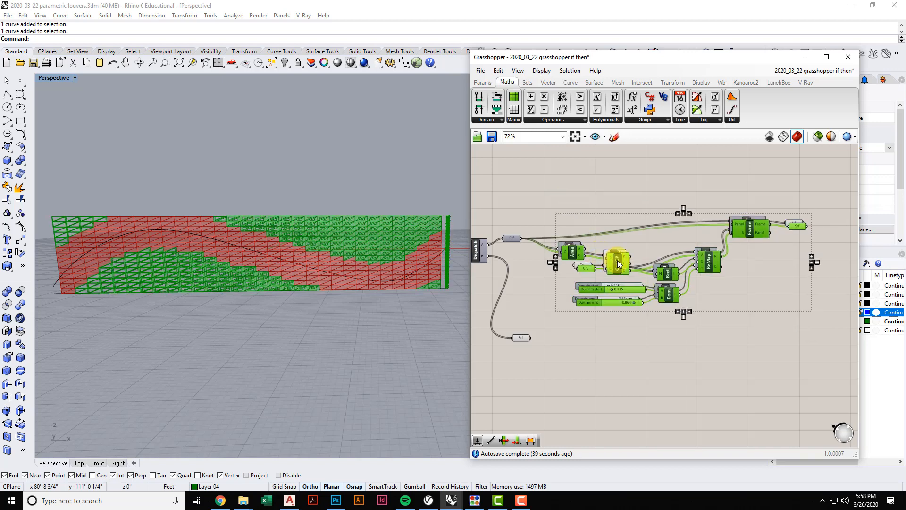
alt+drag(615, 262, 625, 373)
click(632, 352)
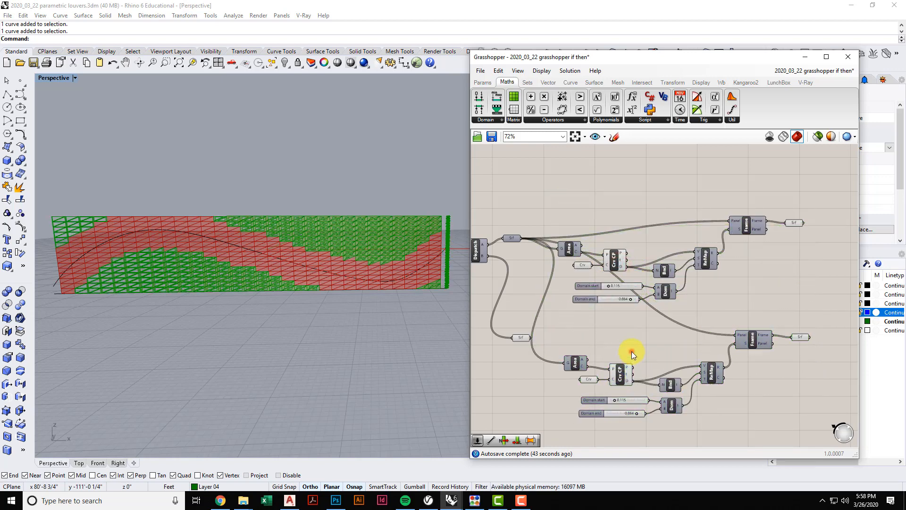
Replace the copied Area component's geometry input with the Surface parameter from Dispatch's B output.
scroll(625, 330, up, 3)
scroll(536, 297, up, 1)
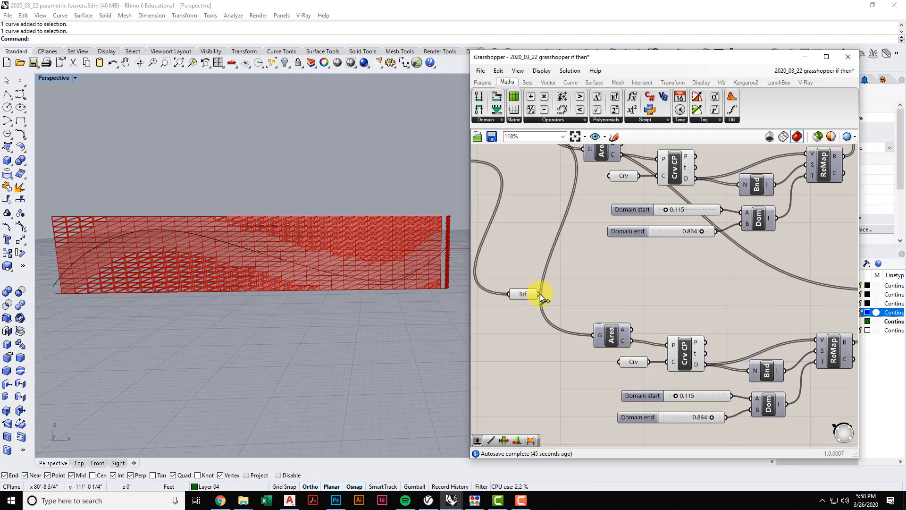
drag(539, 294, 590, 336)
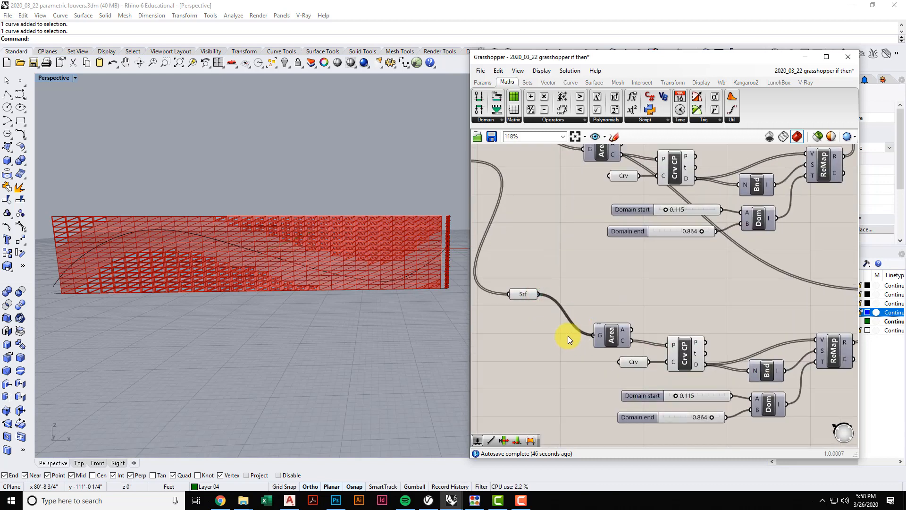
scroll(564, 331, down, 5)
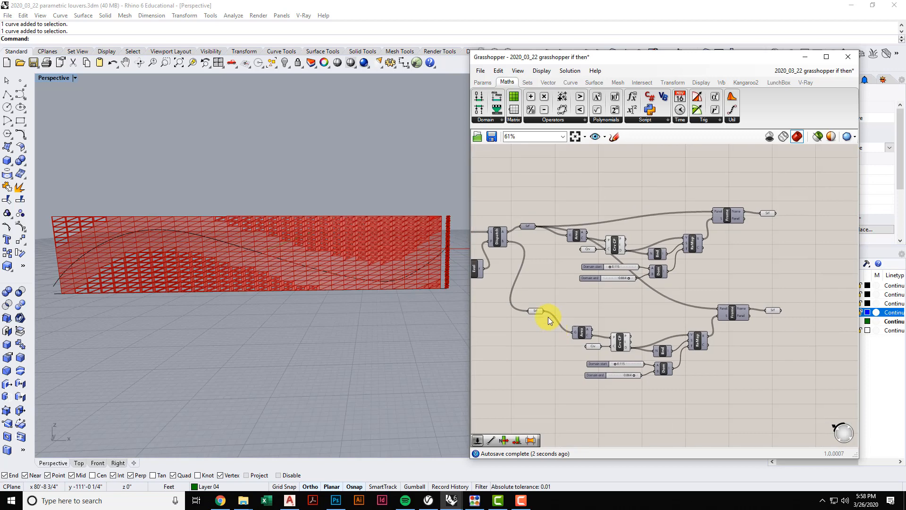
Connect the Surface parameter from Dispatch's B output to the copied frame component's Panel input and check the resulting frames.
drag(542, 309, 710, 315)
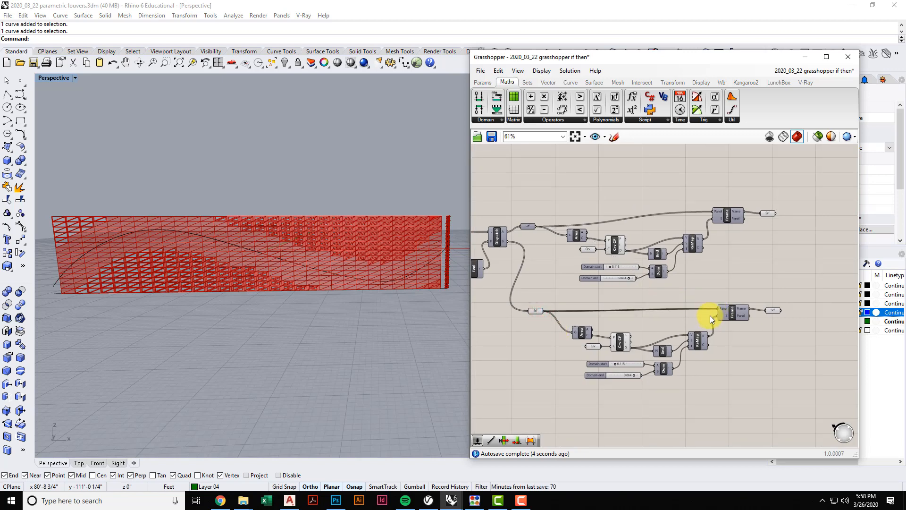
click(774, 311)
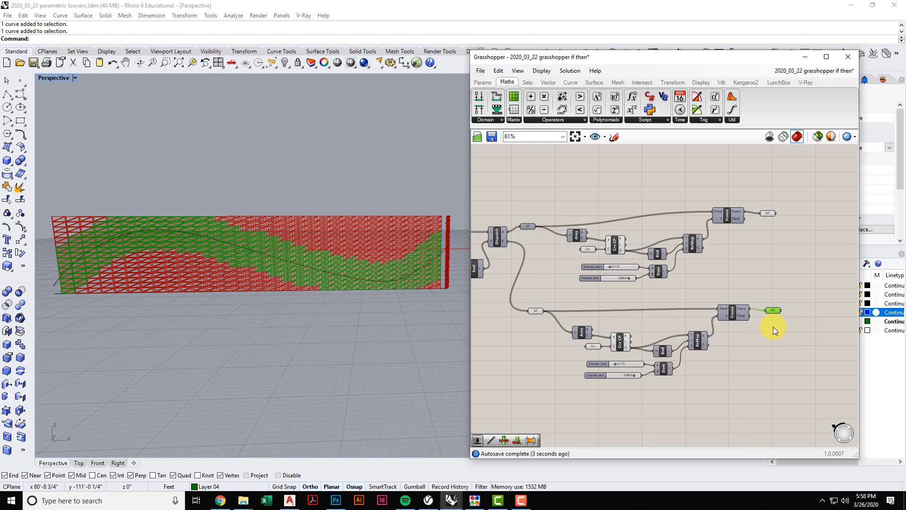
click(773, 326)
right_drag(773, 327, 765, 328)
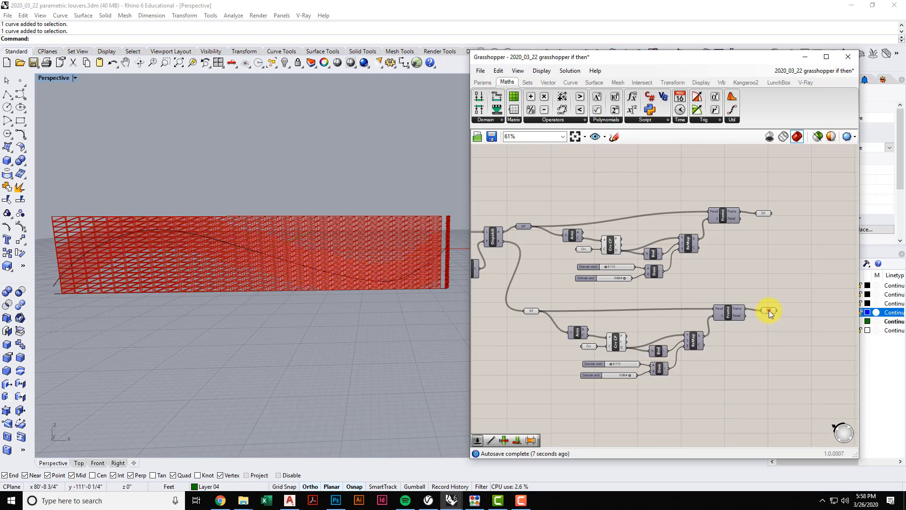
click(769, 310)
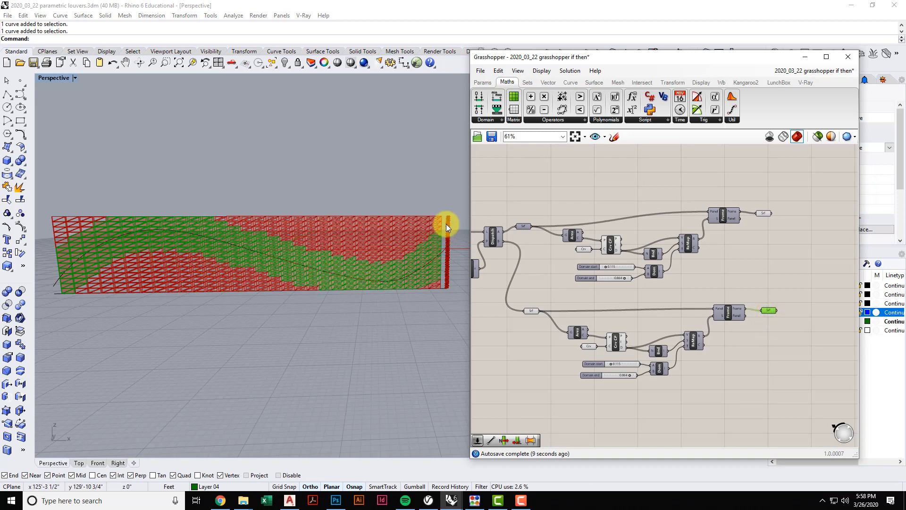
Set the copied Curve parameter to reference the straight line along the base of the wall.
click(542, 363)
scroll(542, 364, up, 3)
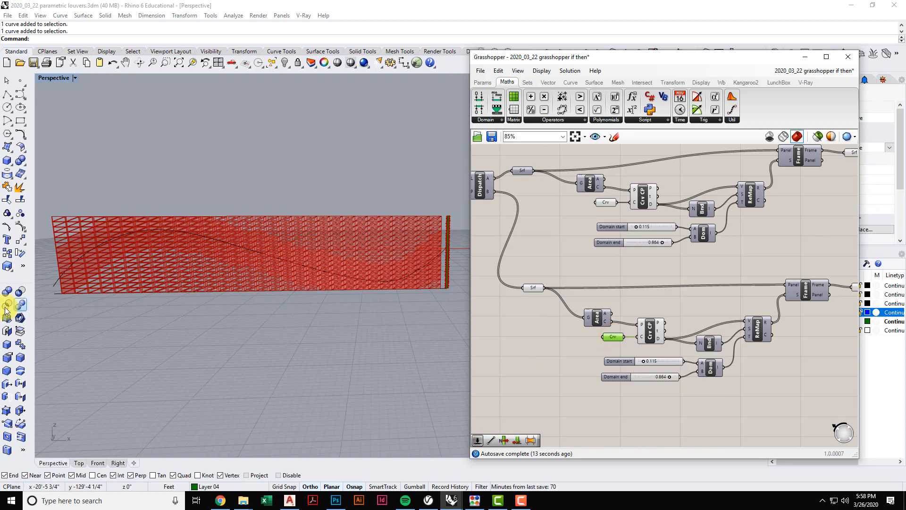
right_click(612, 337)
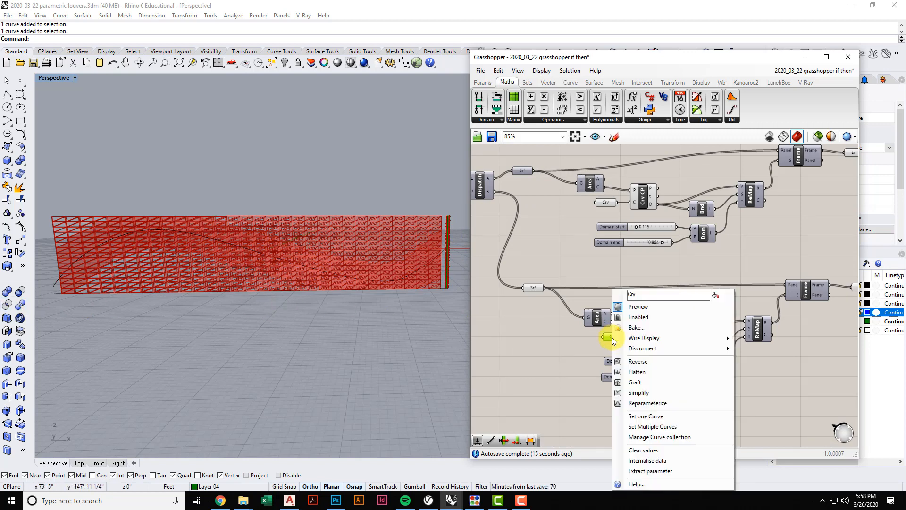
click(646, 416)
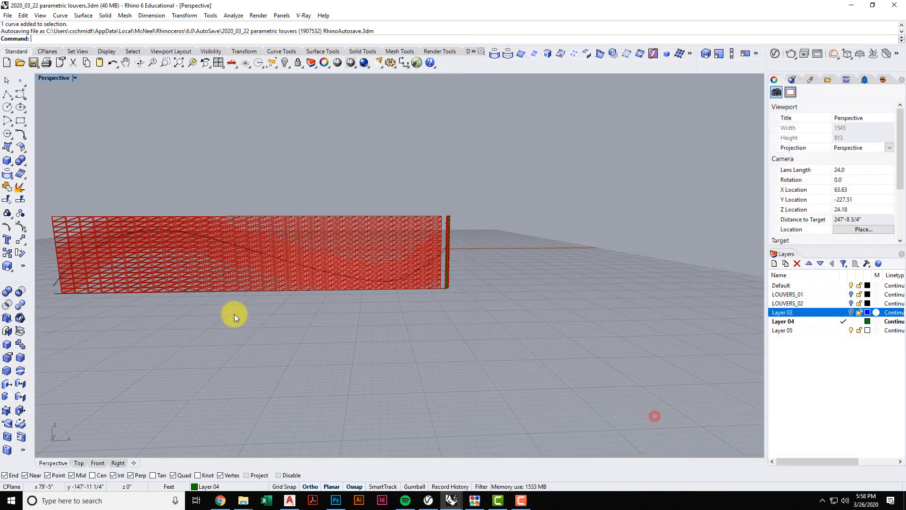
click(157, 294)
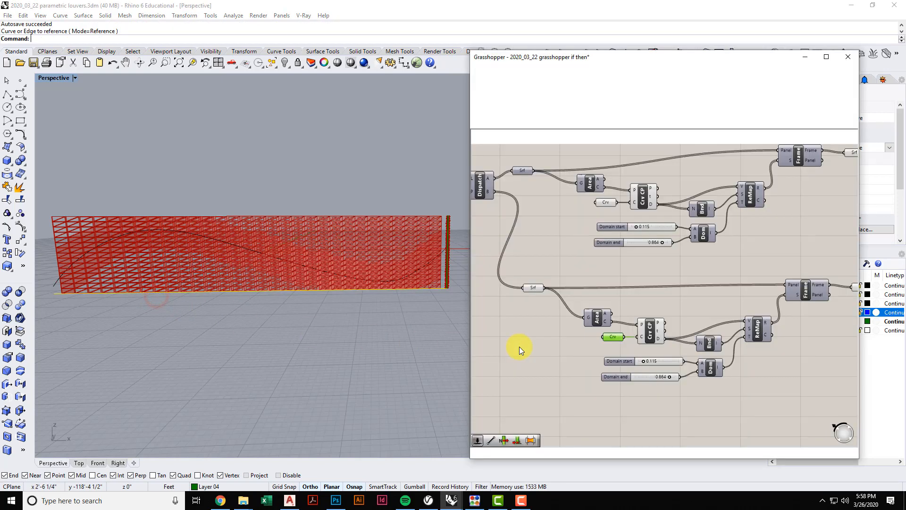
click(553, 349)
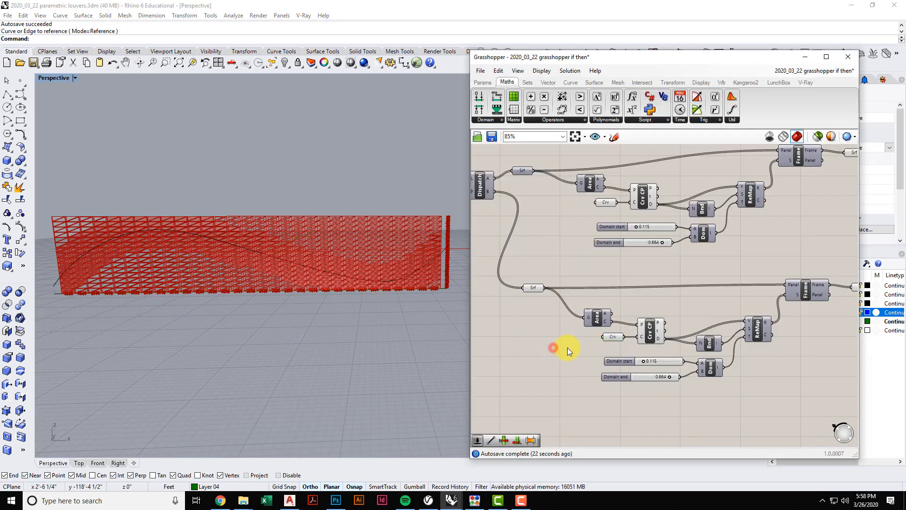
Compare the frames output by the original and copied chains on the wall.
scroll(570, 349, down, 2)
right_drag(671, 345, 650, 341)
scroll(727, 333, up, 2)
click(777, 292)
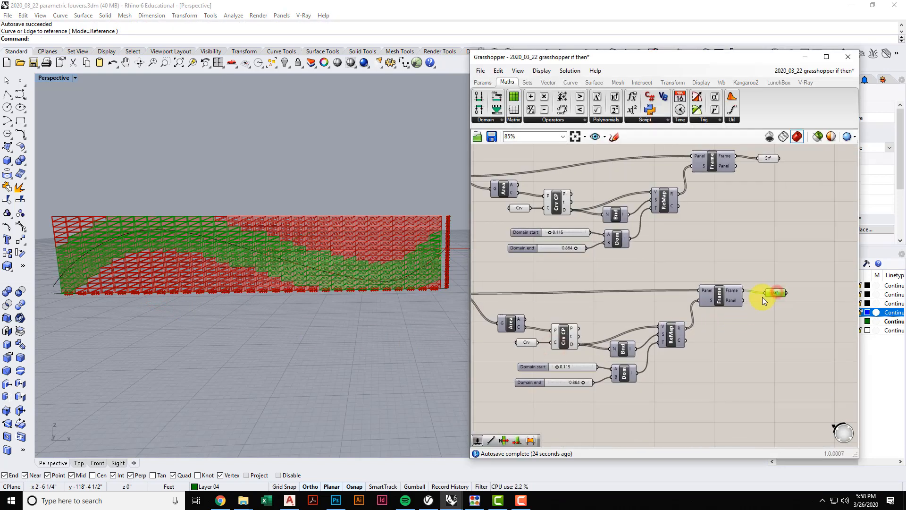
right_drag(348, 307, 360, 308)
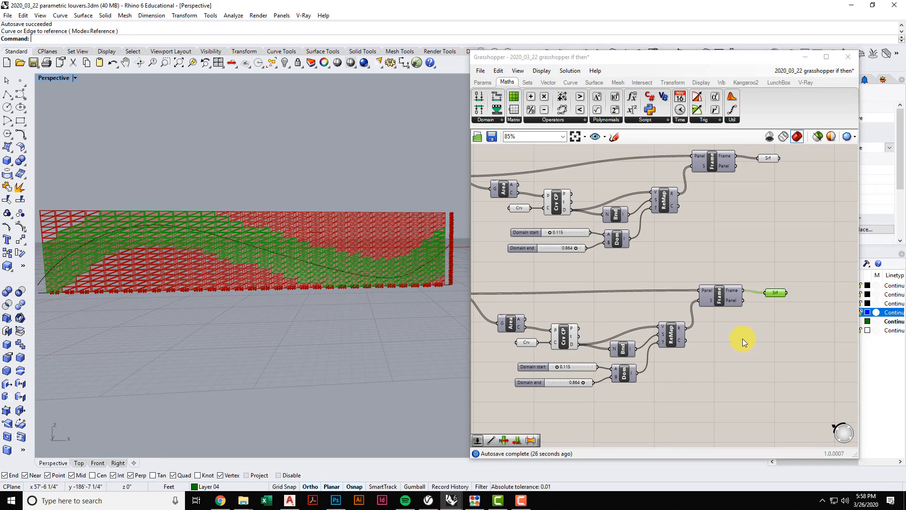
scroll(716, 339, down, 2)
right_drag(716, 340, 693, 357)
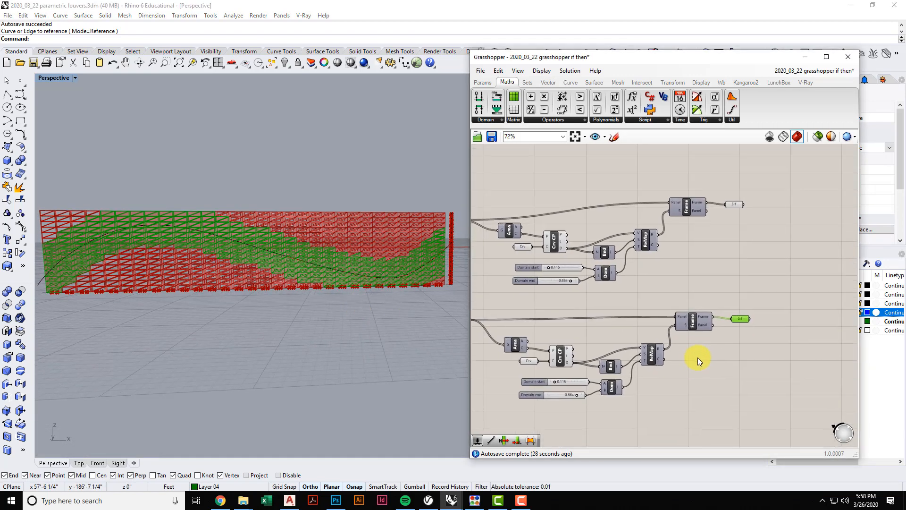
scroll(731, 269, up, 2)
click(732, 278)
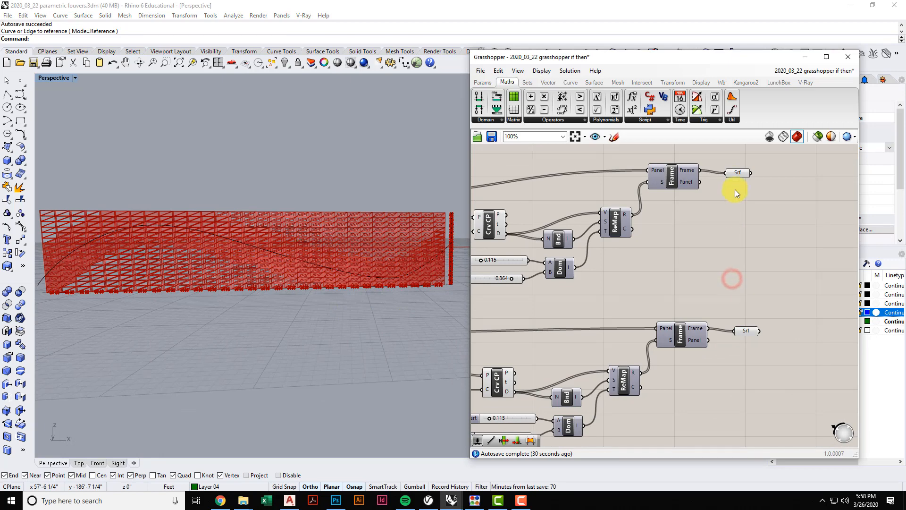
click(735, 173)
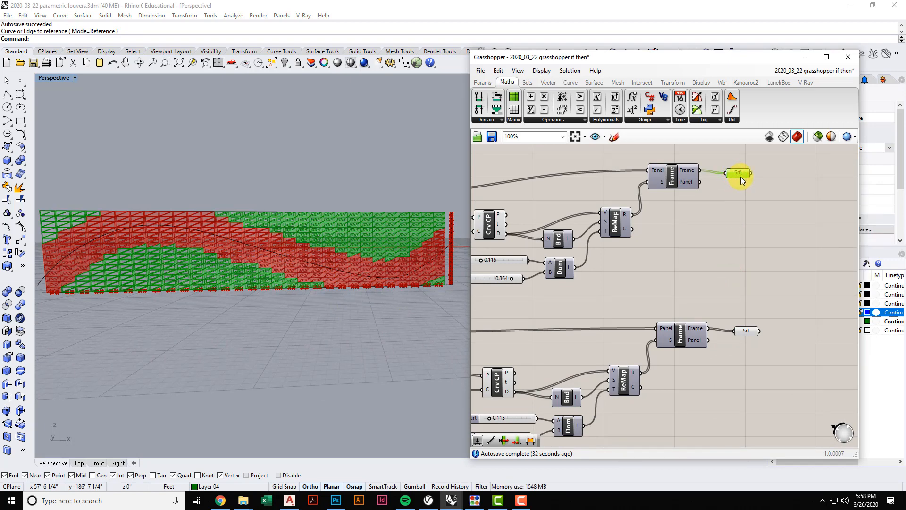
click(731, 243)
right_drag(730, 256, 740, 248)
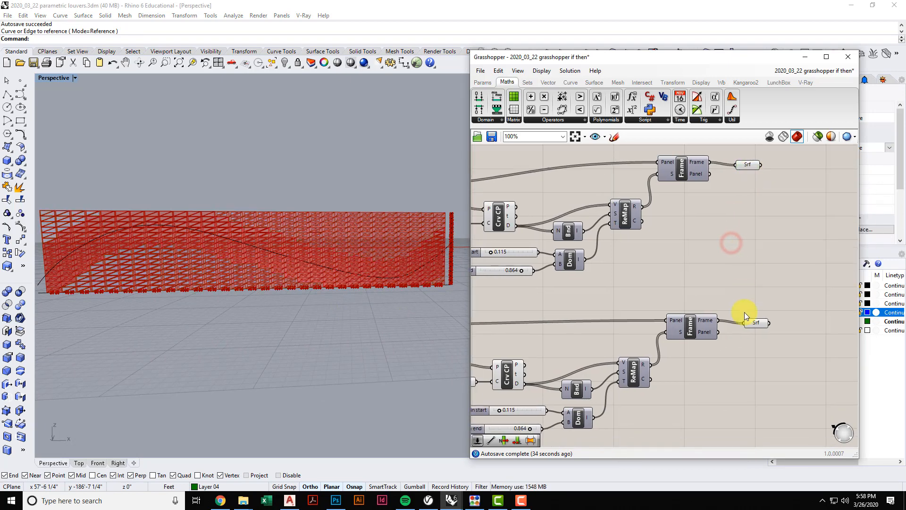
right_drag(249, 307, 231, 283)
scroll(191, 251, up, 3)
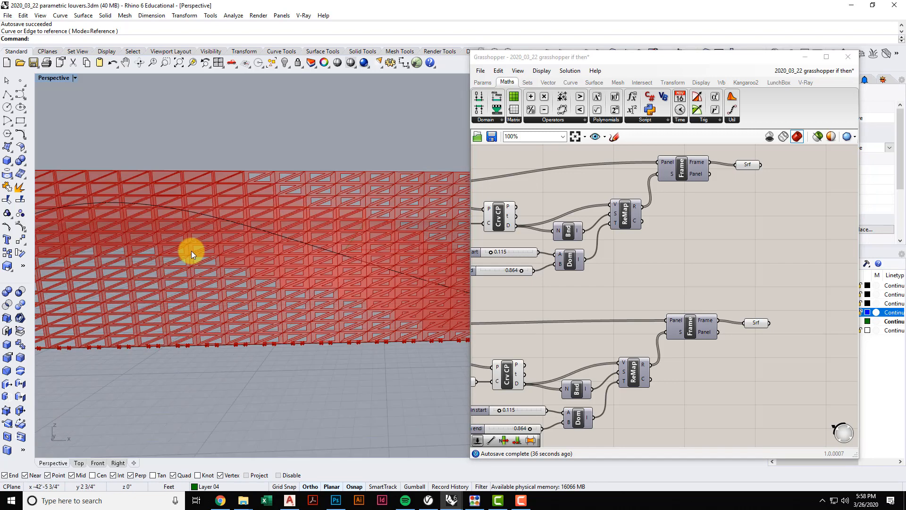
scroll(696, 323, down, 3)
Turn off the preview of the Surface parameter attached to Dispatch's B output.
click(548, 300)
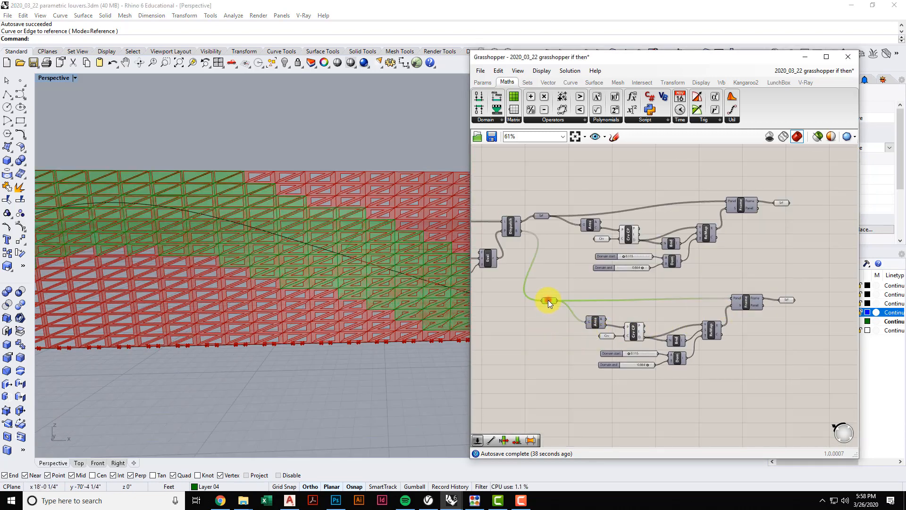
right_click(549, 300)
click(576, 294)
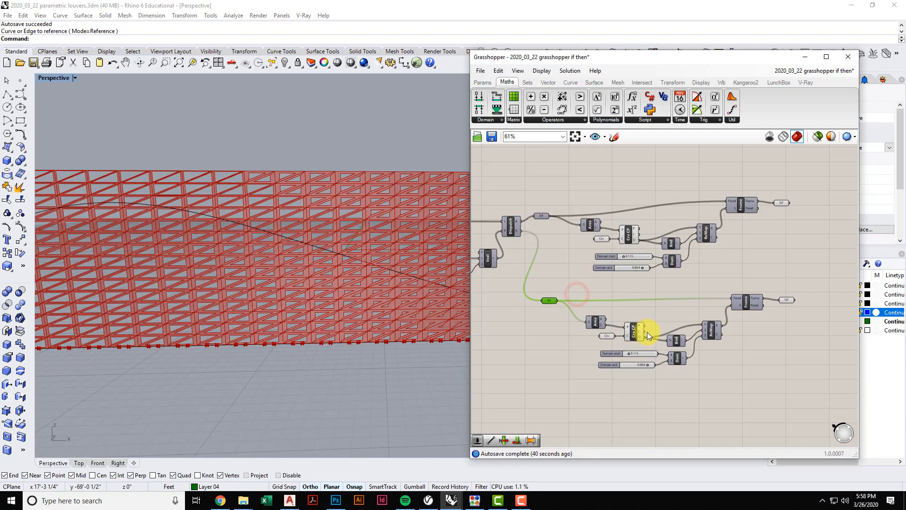
Examine up close how the copied chain's frame openings vary around the curve and above the wall's base.
scroll(710, 328, down, 3)
scroll(253, 289, down, 3)
scroll(253, 290, down, 5)
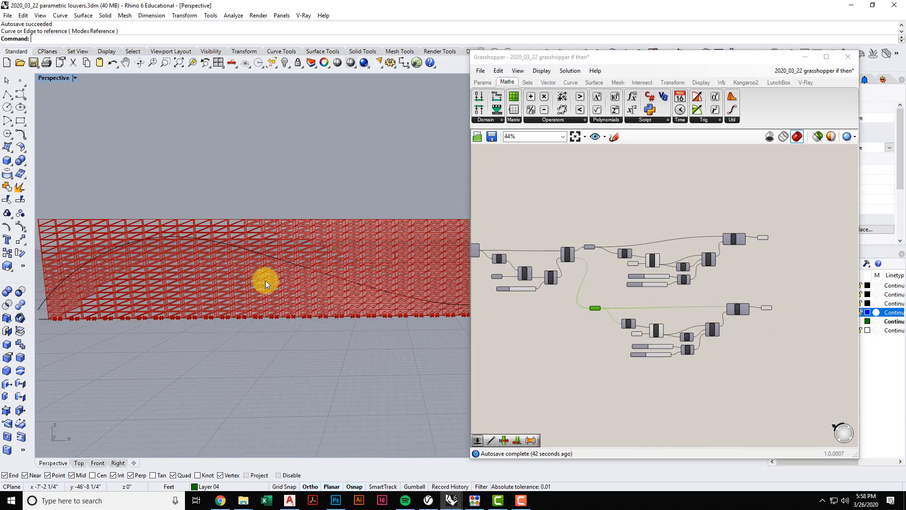
scroll(279, 274, down, 2)
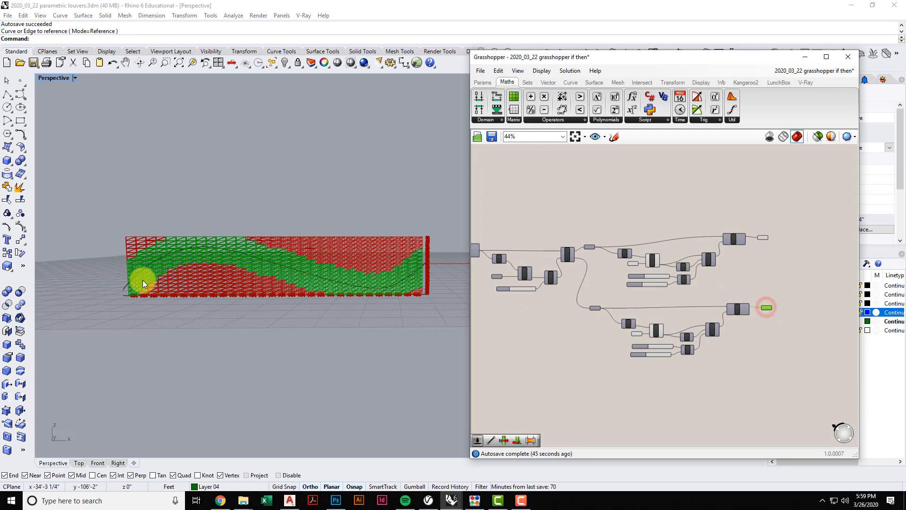
scroll(358, 299, up, 5)
scroll(360, 284, up, 3)
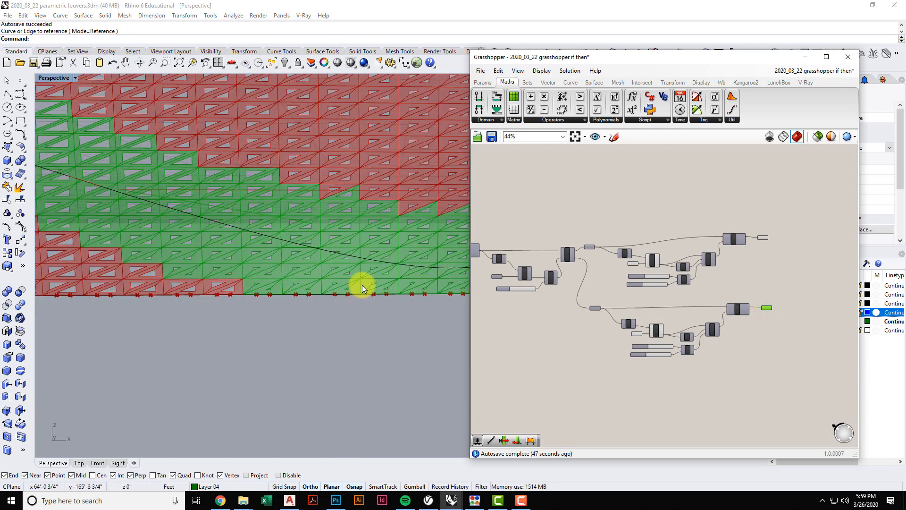
scroll(386, 285, down, 3)
scroll(145, 200, up, 1)
scroll(144, 200, down, 4)
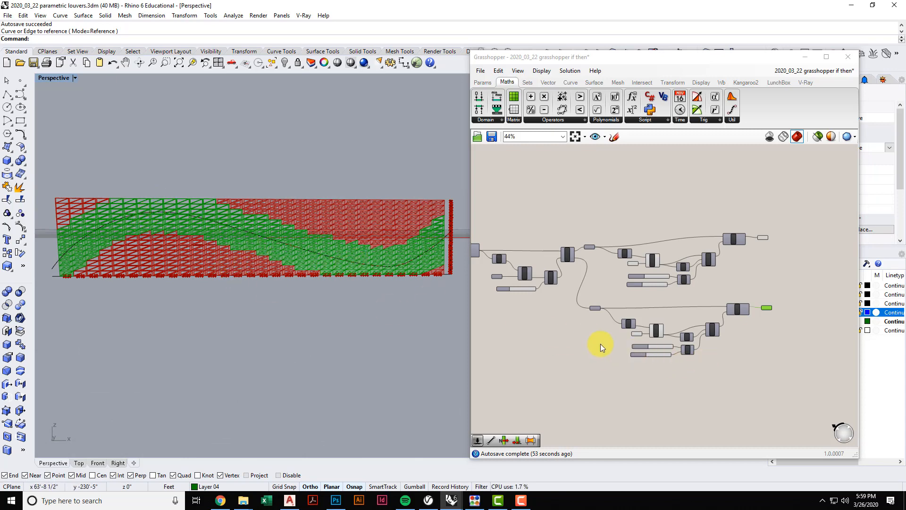
Set the copied chain's domain start to 0.85 and its domain end to 0.15.
scroll(614, 344, up, 6)
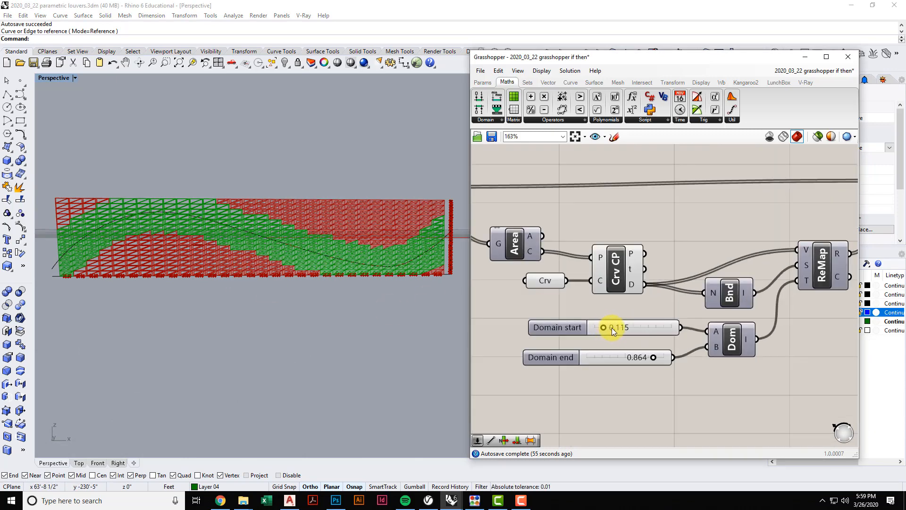
double_click(627, 327)
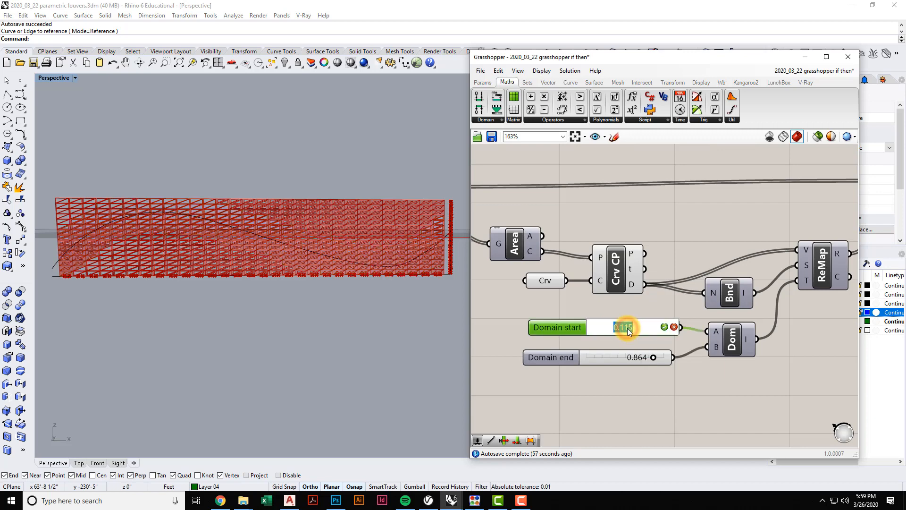
text(.85)
click(664, 327)
double_click(626, 358)
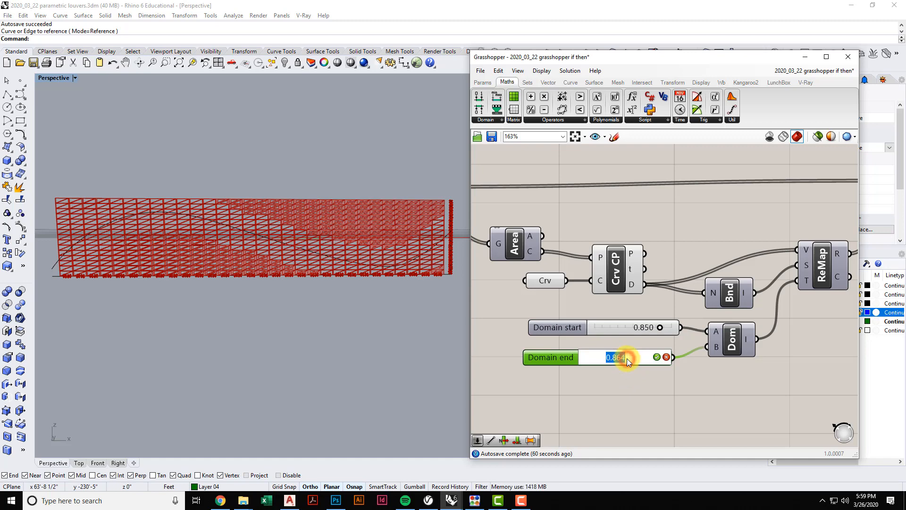
click(656, 357)
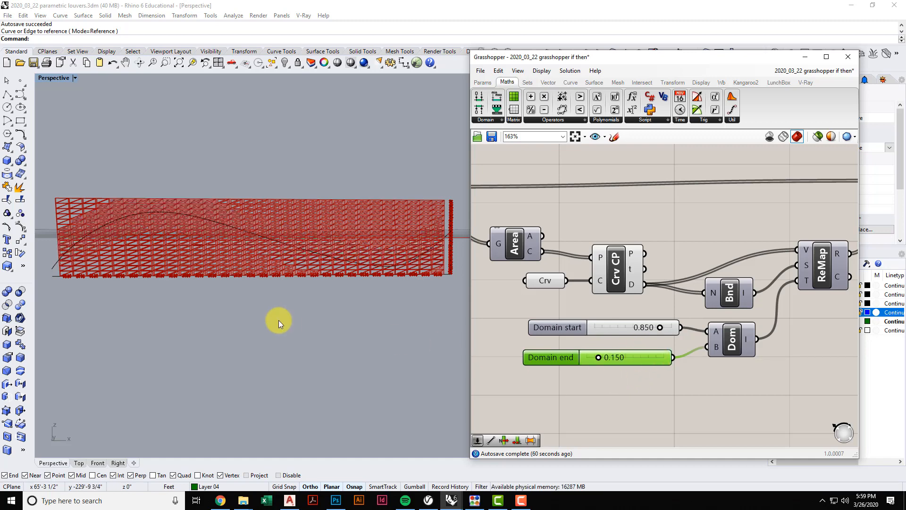
Inspect the copied chain's frames on the wall with the reversed target domain.
scroll(707, 359, down, 3)
click(780, 255)
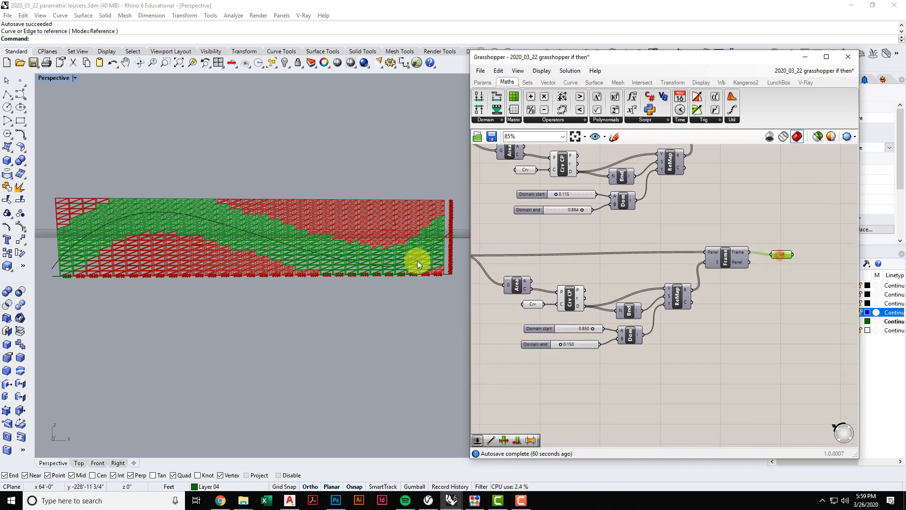
scroll(155, 208, up, 3)
scroll(426, 288, down, 4)
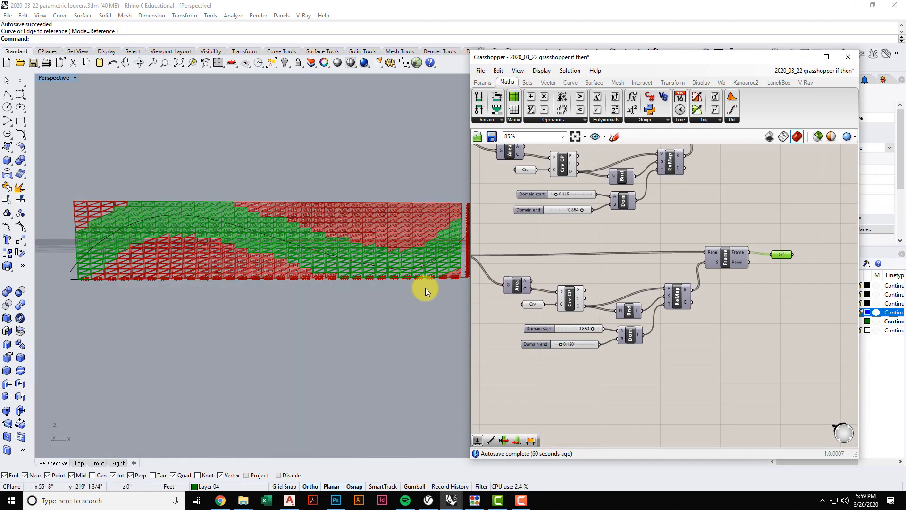
scroll(349, 300, down, 3)
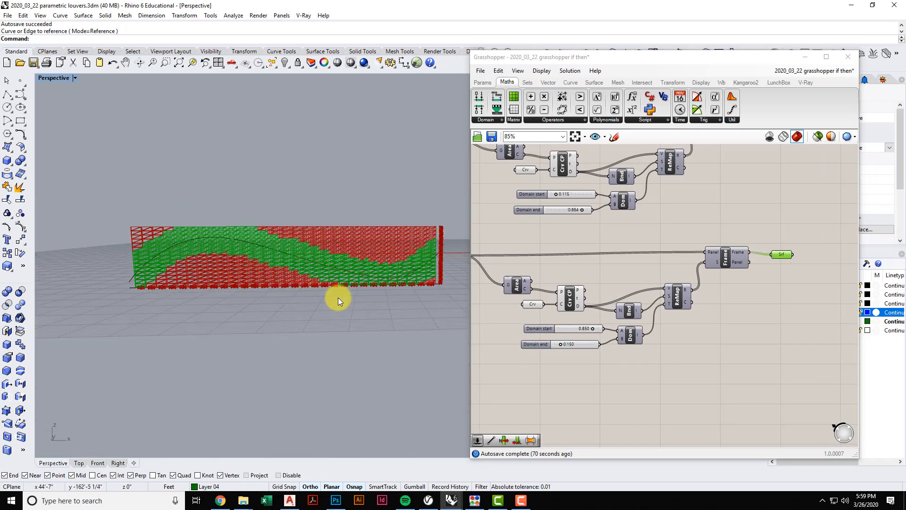
scroll(373, 298, up, 2)
scroll(663, 357, down, 2)
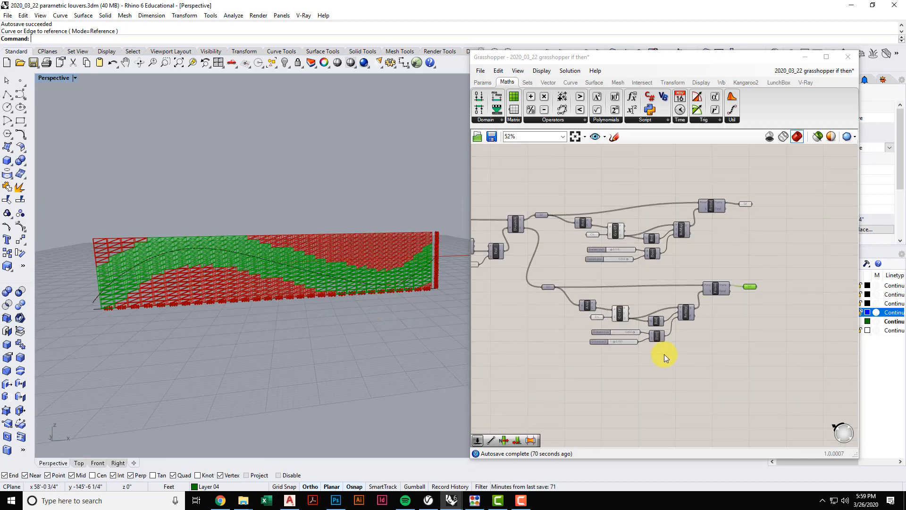
Turn off the preview of the Area, curve and remapping components in both chains and check the wall.
drag(674, 358, 567, 207)
right_click(584, 178)
click(616, 193)
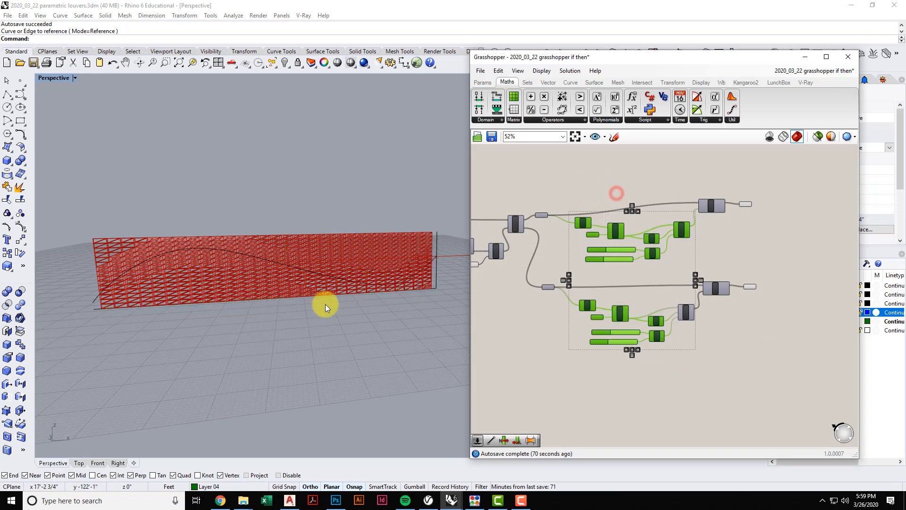
scroll(324, 273, up, 1)
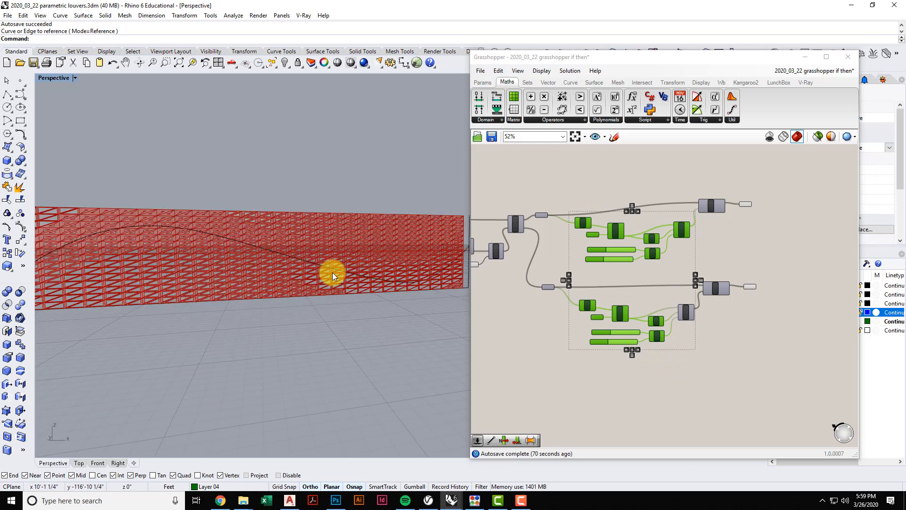
scroll(330, 269, up, 1)
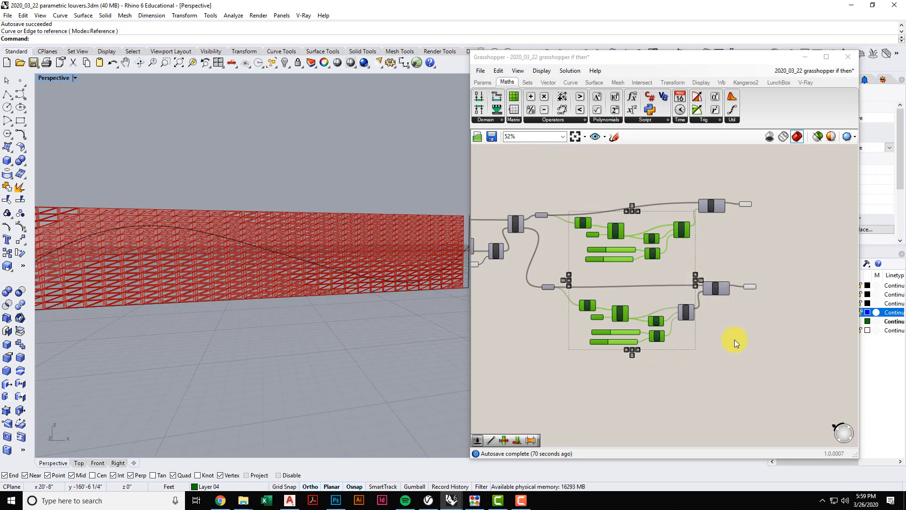
Space out the two chains by moving the B group's chain down and the A group's chain slightly up.
drag(788, 384, 543, 283)
drag(715, 288, 716, 310)
drag(759, 271, 553, 182)
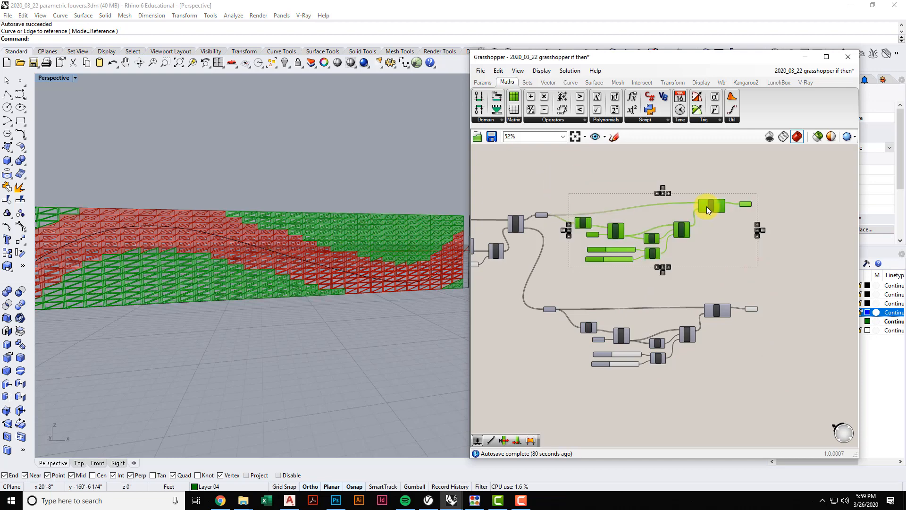
drag(707, 205, 710, 200)
click(746, 263)
right_drag(337, 285, 378, 262)
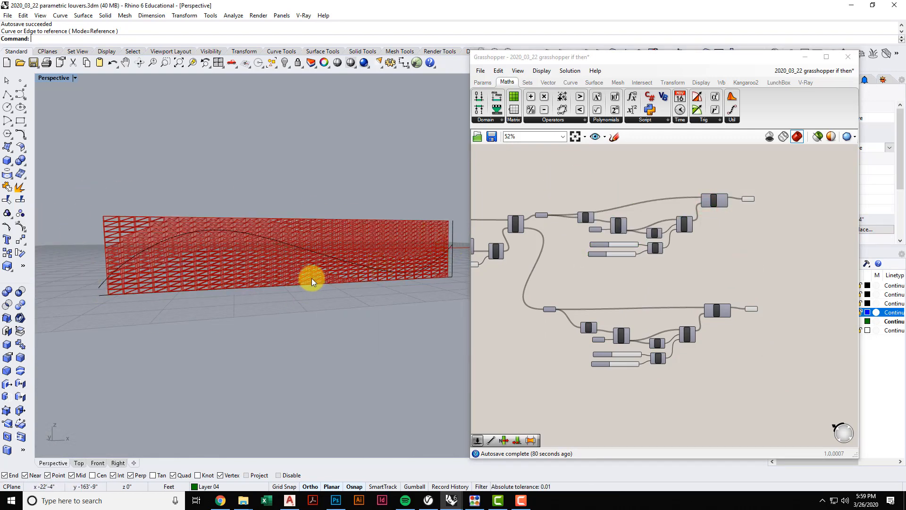
Highlight the A group's and the B group's frame surfaces in turn to compare their areas on the wall.
right_drag(310, 277, 311, 276)
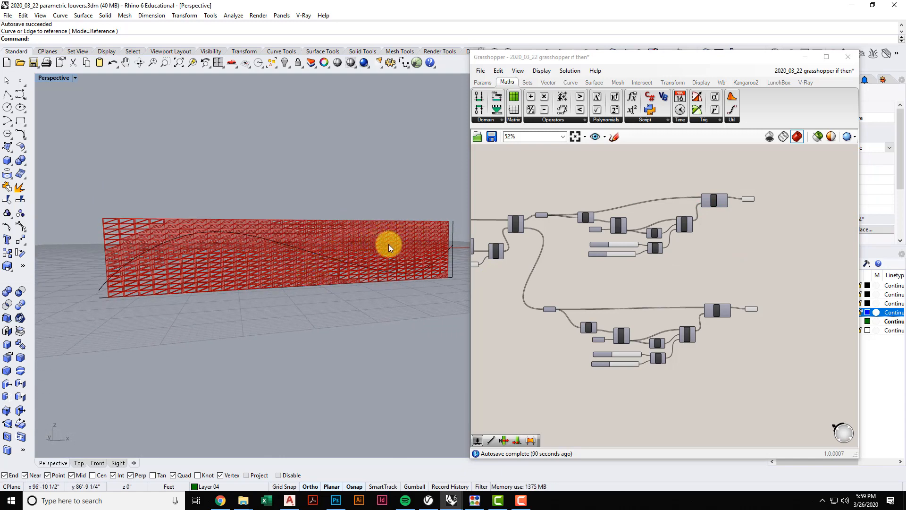
right_drag(389, 244, 384, 238)
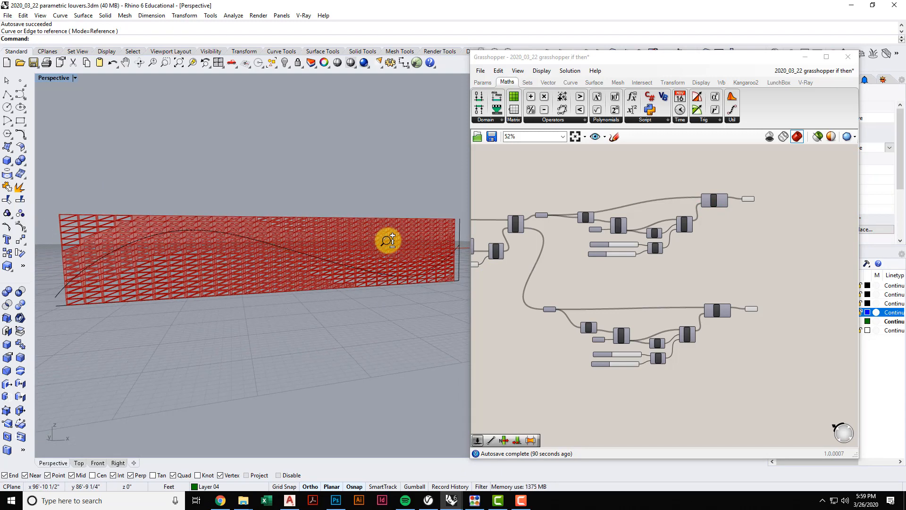
click(747, 199)
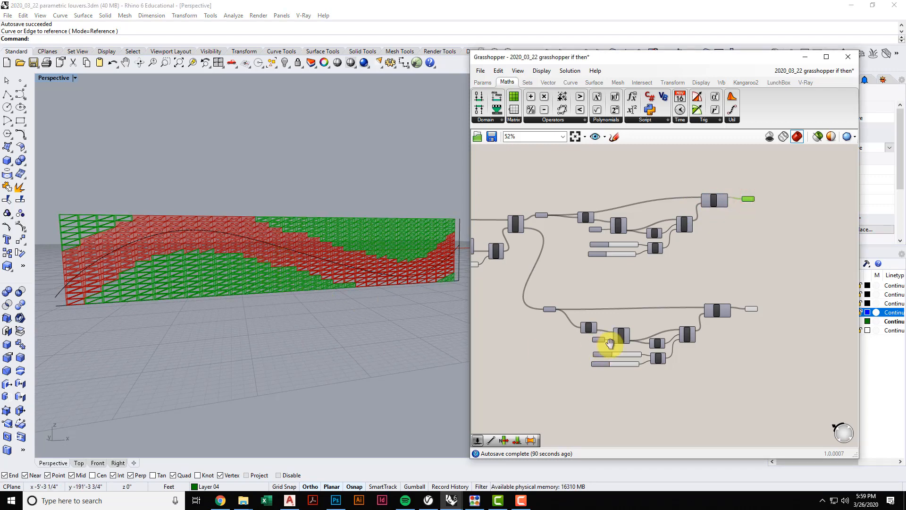
scroll(604, 345, up, 5)
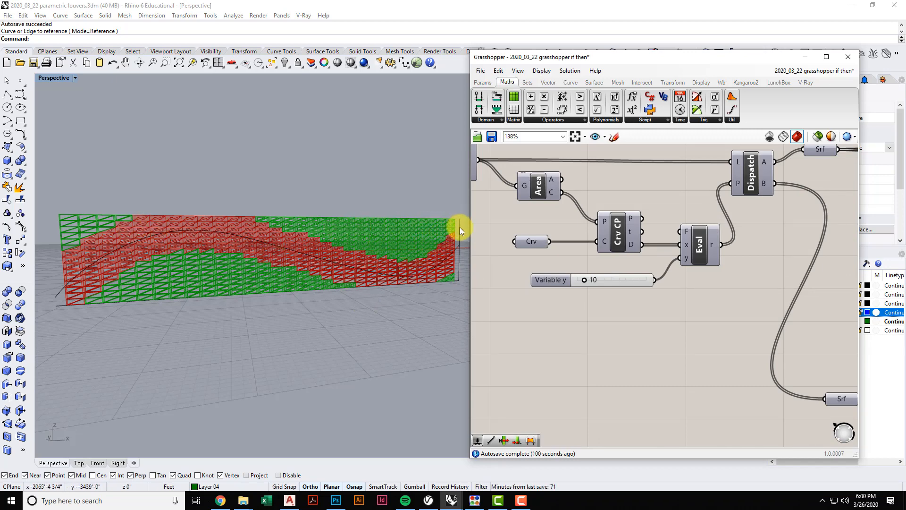
scroll(614, 337, down, 3)
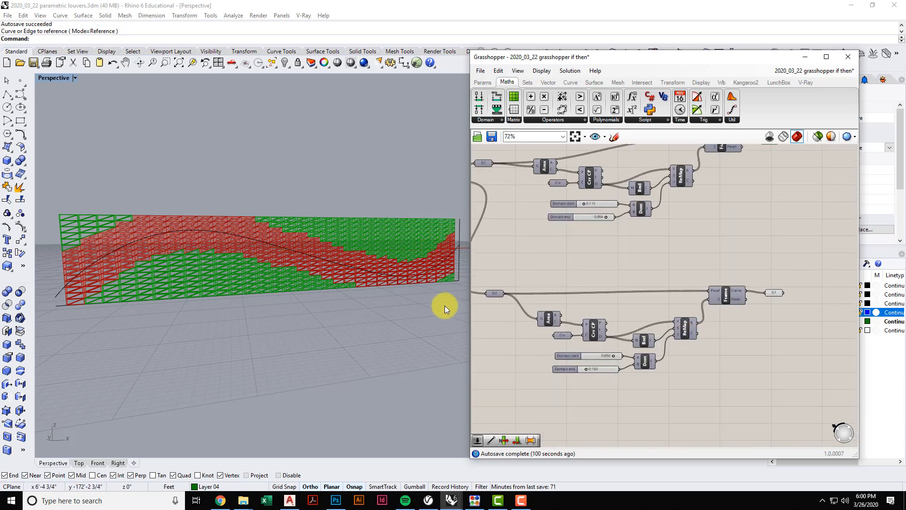
scroll(616, 366, up, 3)
right_drag(643, 360, 560, 386)
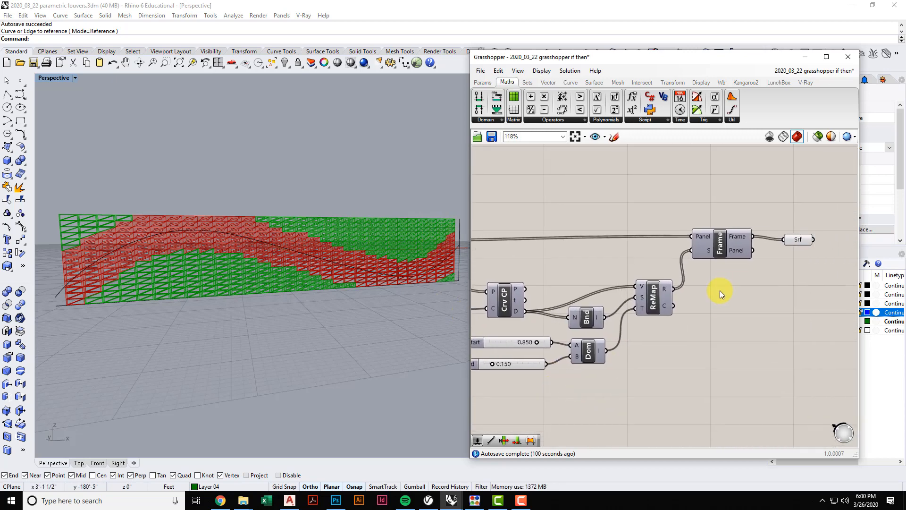
click(798, 240)
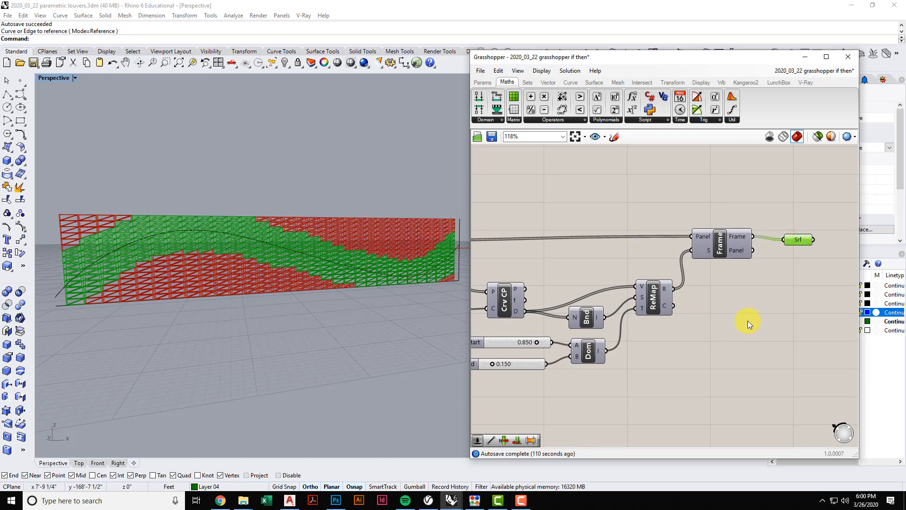
Set the Variable y slider feeding the dispatch expression to 5.
scroll(748, 322, down, 5)
right_drag(727, 333, 800, 380)
scroll(569, 305, up, 7)
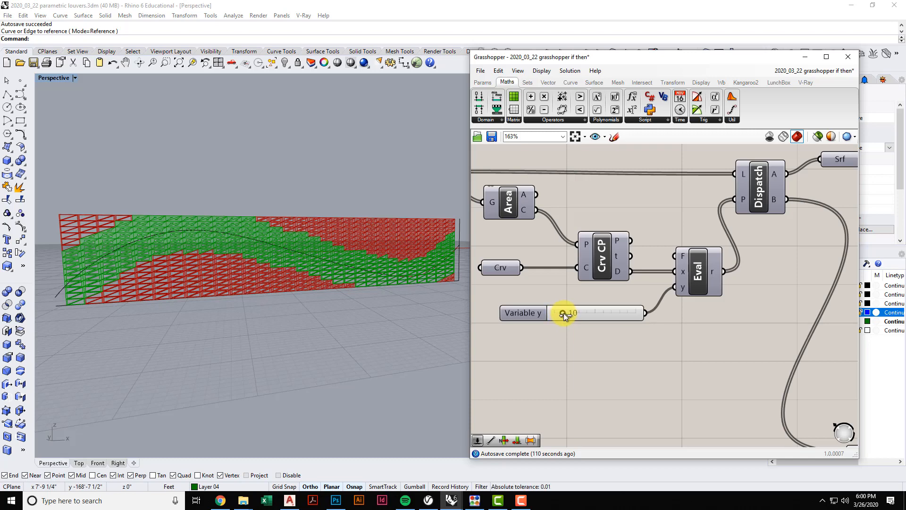
double_click(571, 313)
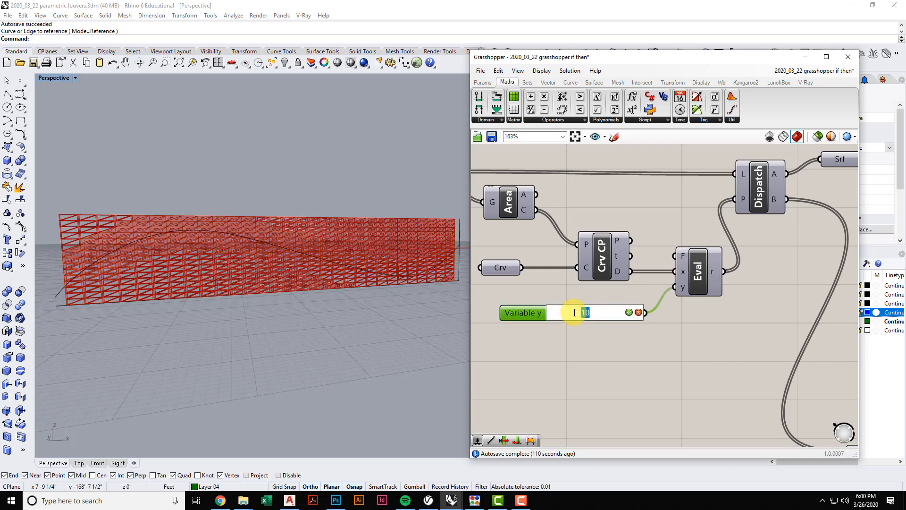
text(5)
click(630, 313)
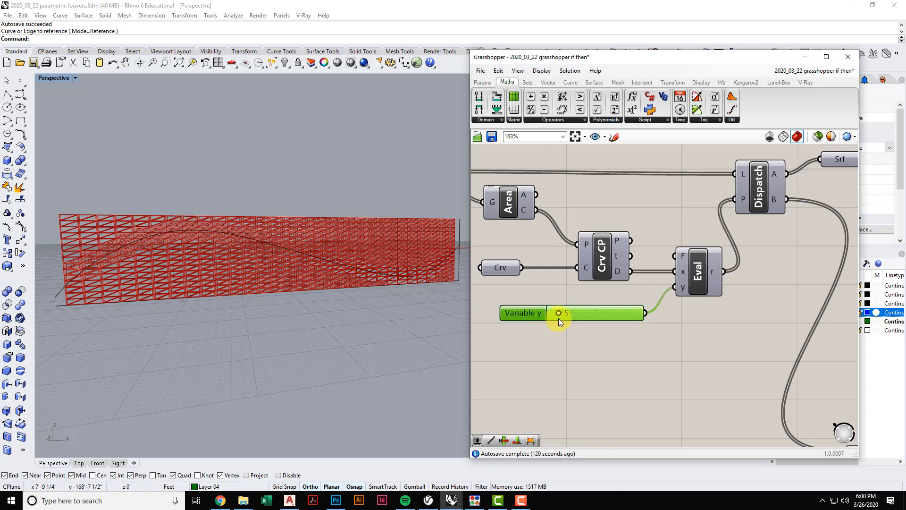
Highlight the B group's frames on the wall and compare both of its chains with the earlier pair above.
scroll(559, 318, down, 8)
scroll(672, 323, up, 4)
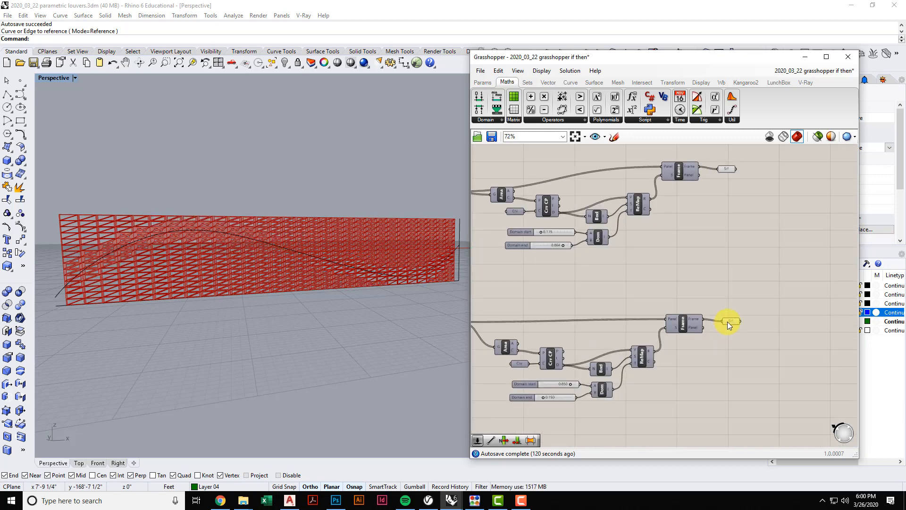
click(727, 321)
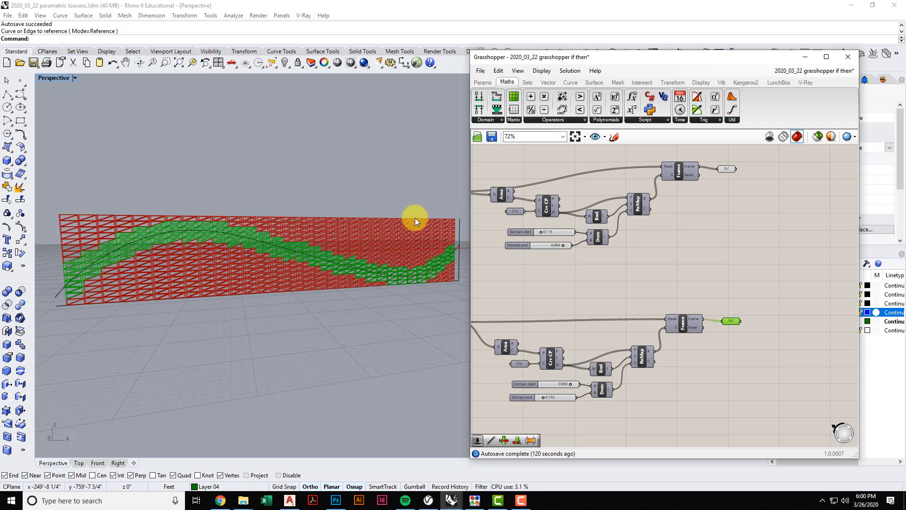
scroll(647, 288, down, 3)
right_drag(646, 288, 624, 362)
scroll(627, 355, down, 1)
scroll(681, 257, up, 4)
scroll(678, 258, down, 5)
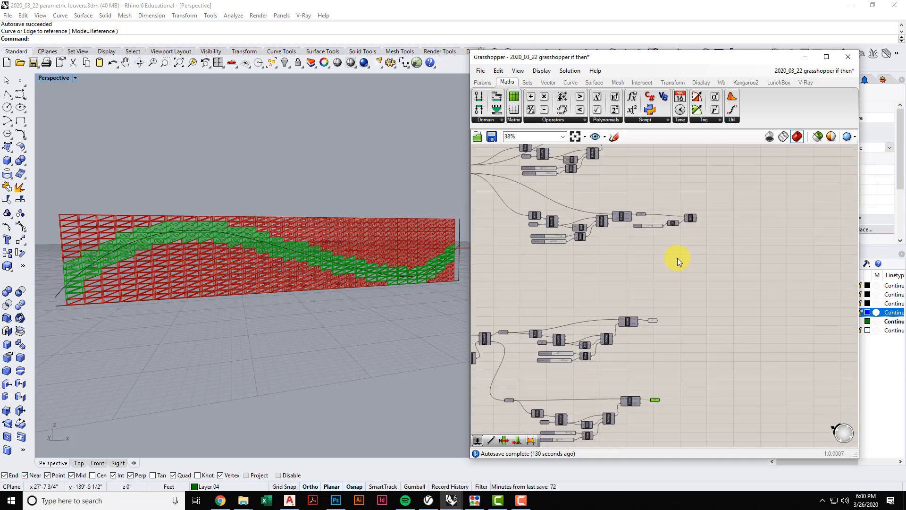
mouse_move(664, 292)
right_down()
mouse_move(661, 307)
mouse_move(664, 280)
right_up()
scroll(648, 333, up, 3)
scroll(641, 300, up, 1)
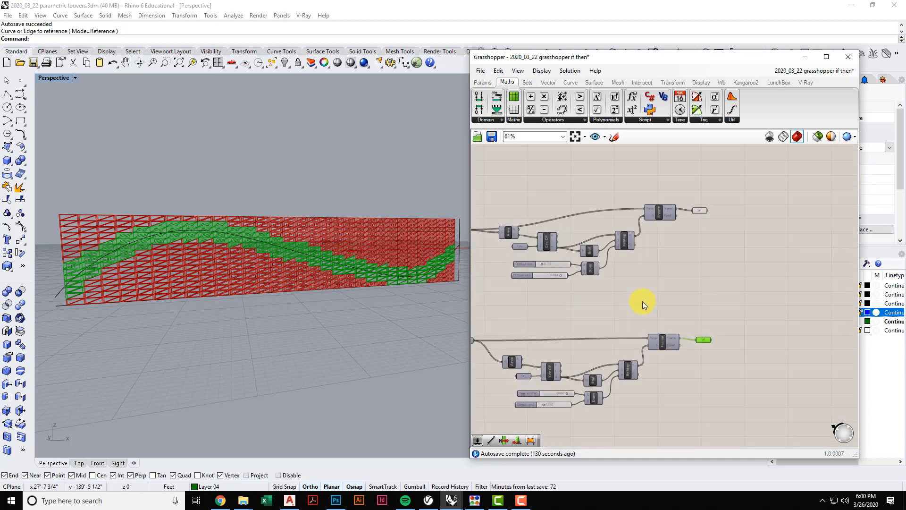
scroll(642, 311, up, 2)
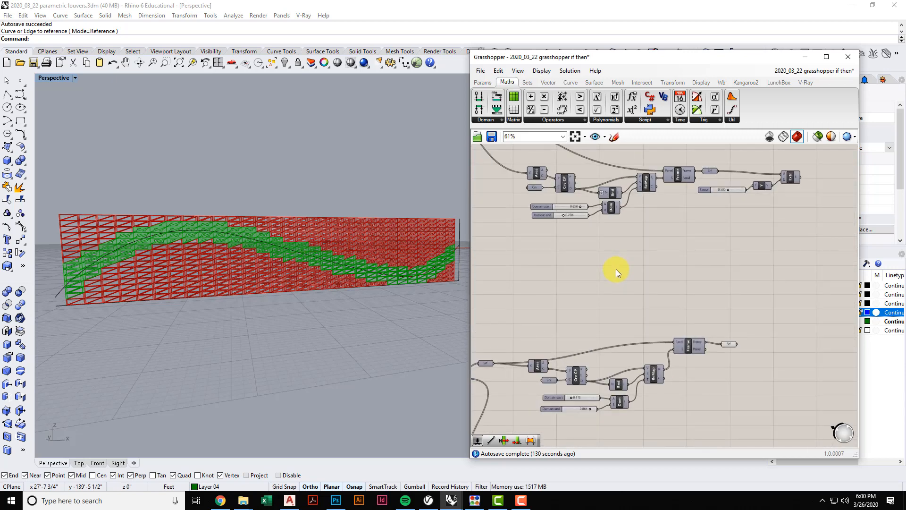
right_drag(616, 270, 616, 294)
Set the A group chain's domain end to 0.85 and its domain start to 0.25.
scroll(611, 298, up, 6)
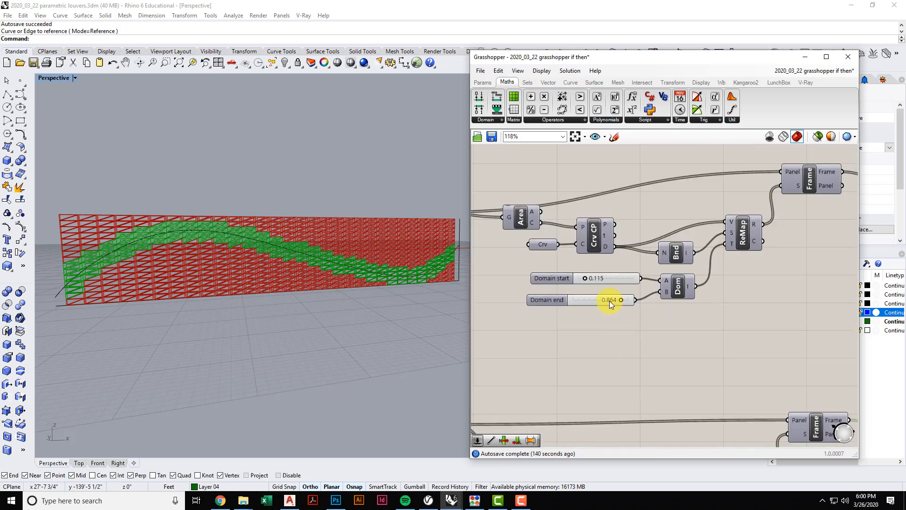
double_click(613, 291)
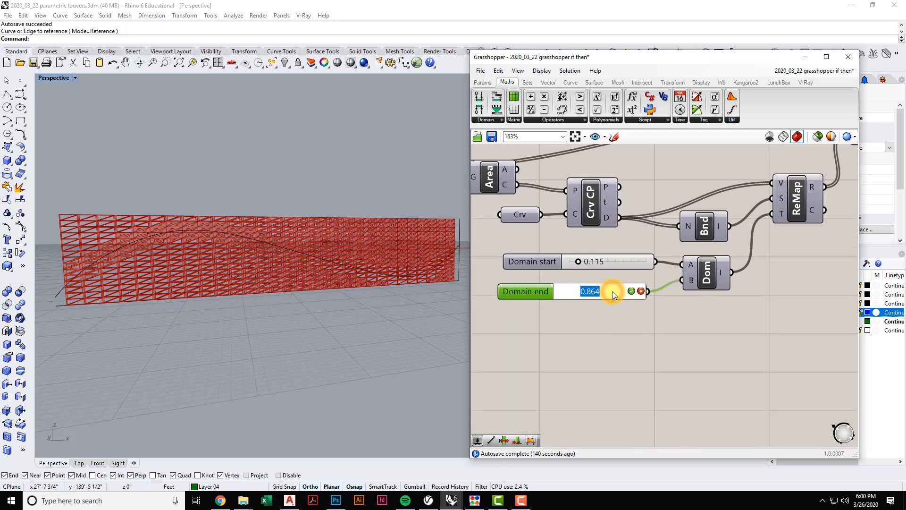
text(.85)
key(Return)
double_click(596, 261)
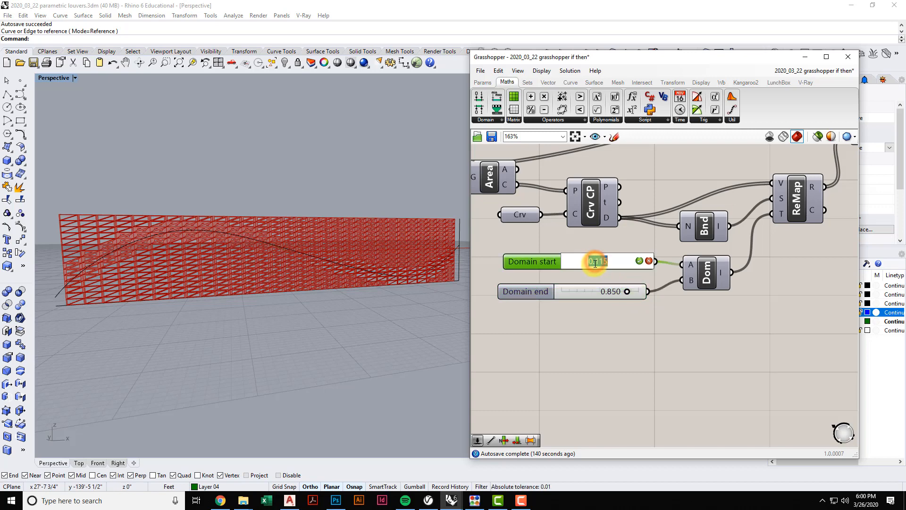
text(.25)
key(Return)
Set the B group chain's domain end to 0.25.
scroll(630, 313, down, 8)
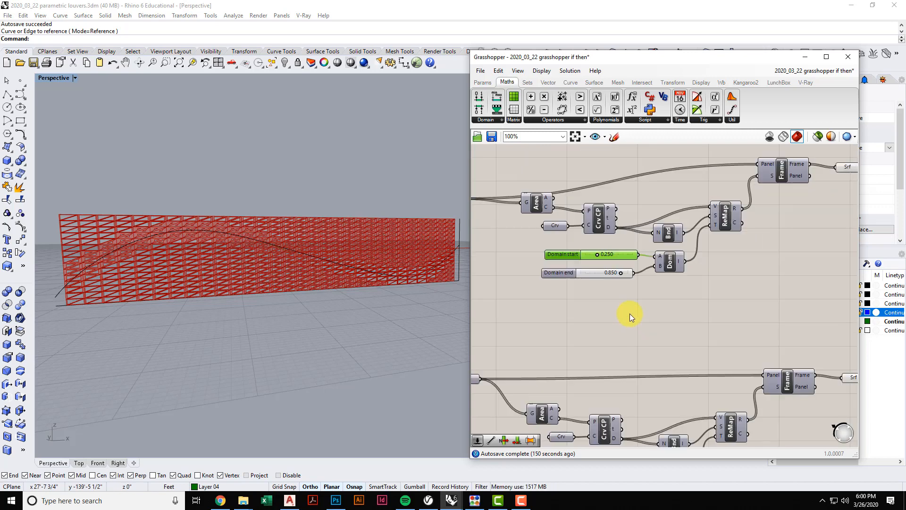
scroll(638, 319, up, 8)
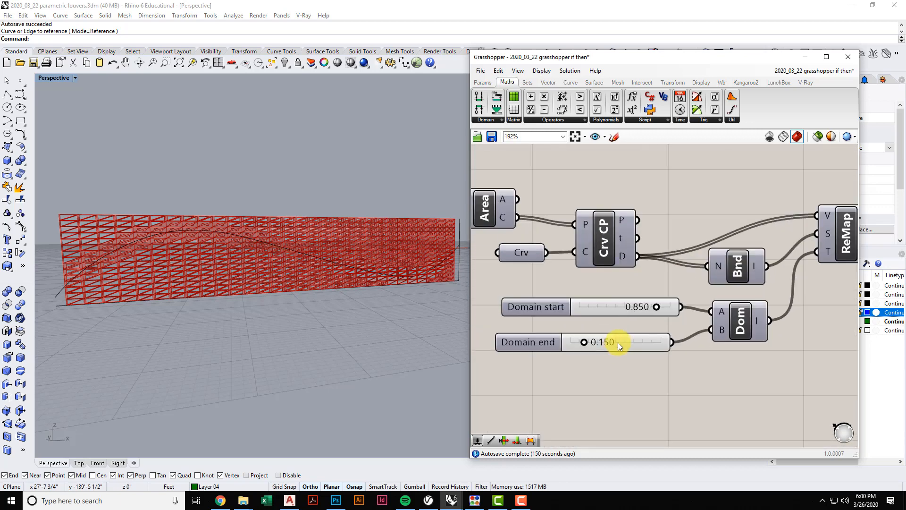
double_click(601, 343)
text(.252)
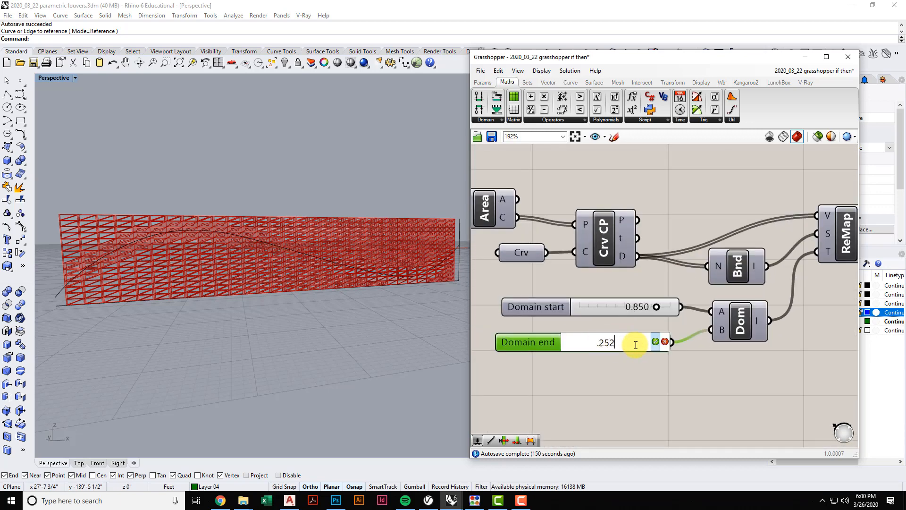
key(BackSpace)
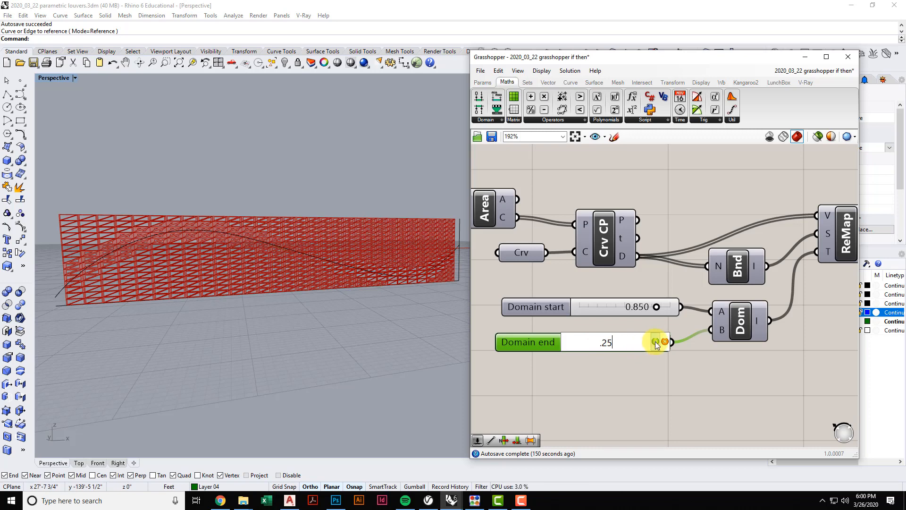
key(Return)
scroll(647, 367, down, 8)
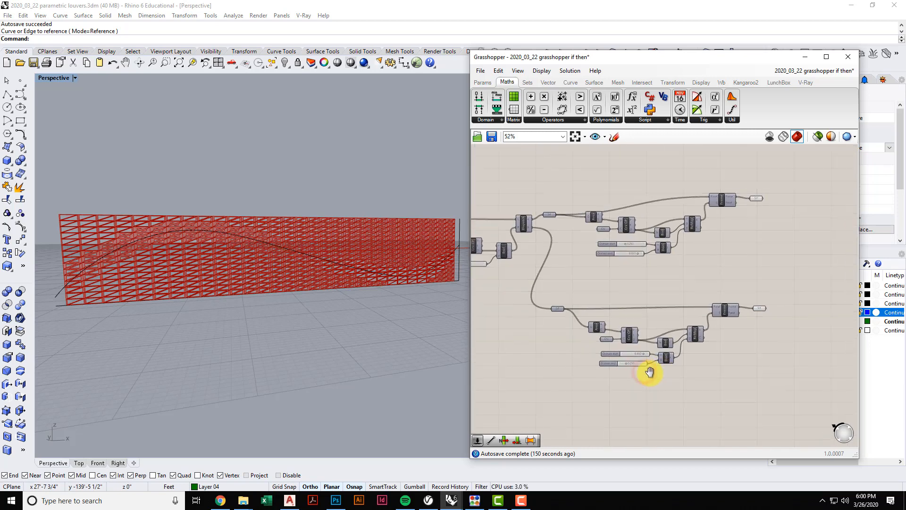
Add an Extrude component beside the A group's frame surface parameter.
right_drag(715, 346, 708, 352)
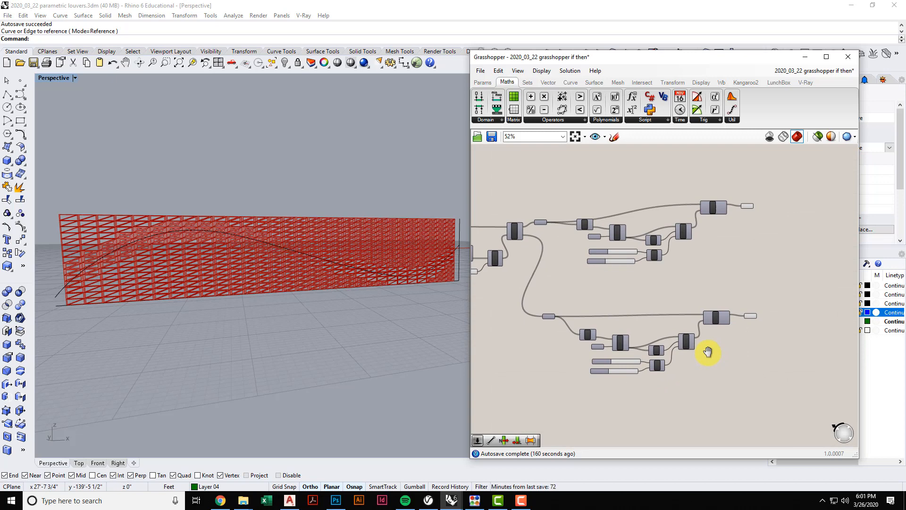
right_drag(708, 351, 643, 358)
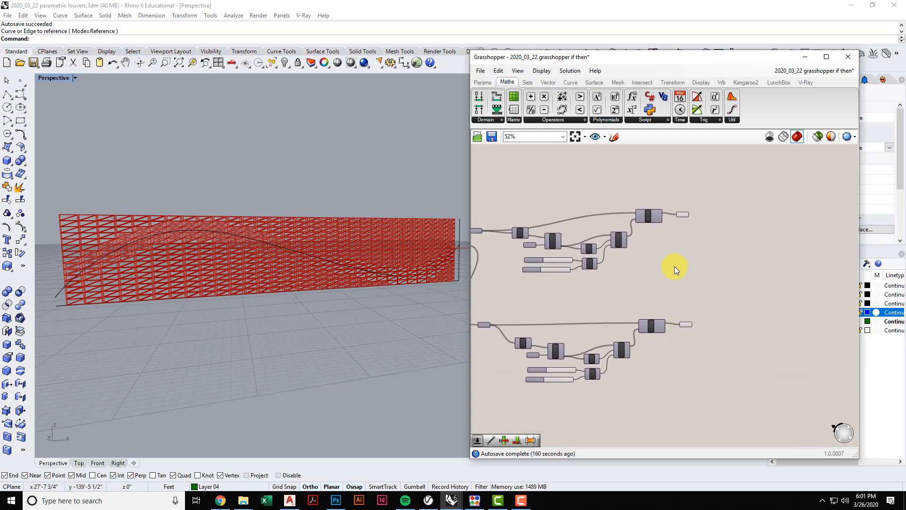
scroll(638, 353, down, 3)
scroll(666, 254, up, 6)
scroll(666, 255, down, 6)
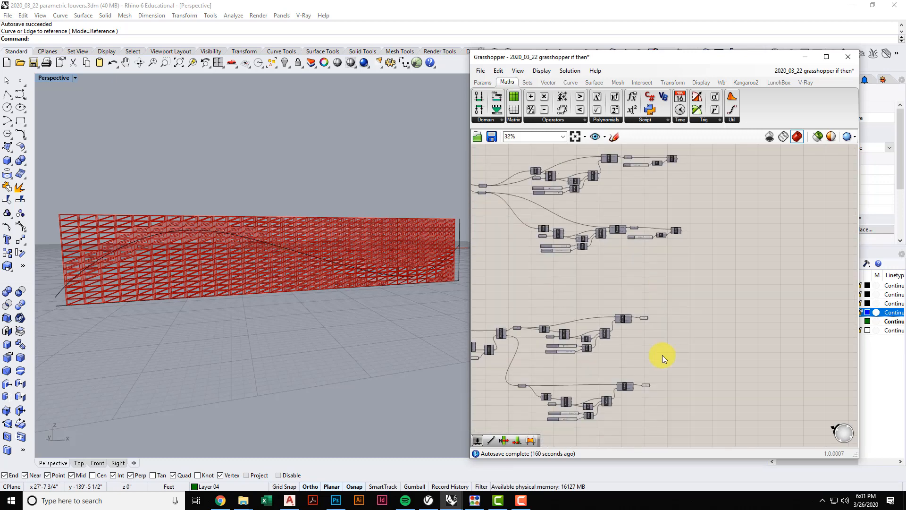
right_drag(638, 349, 669, 307)
scroll(669, 307, up, 4)
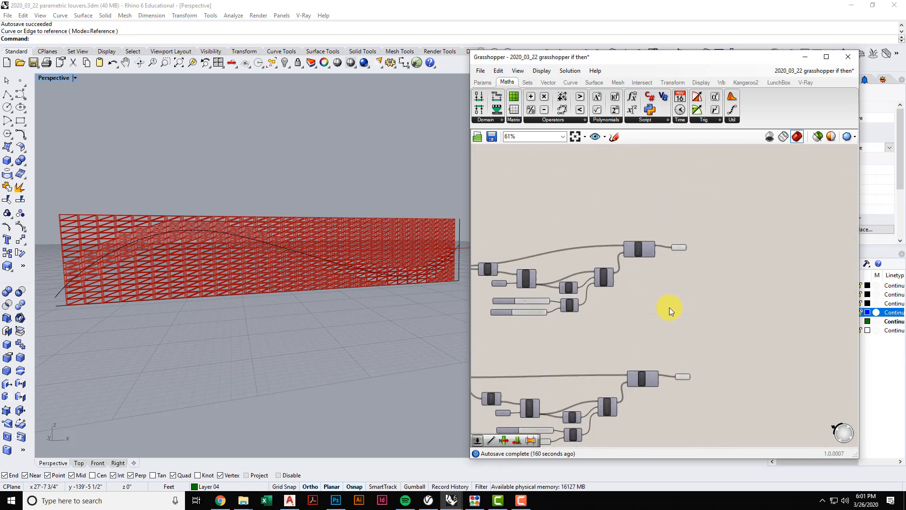
click(594, 82)
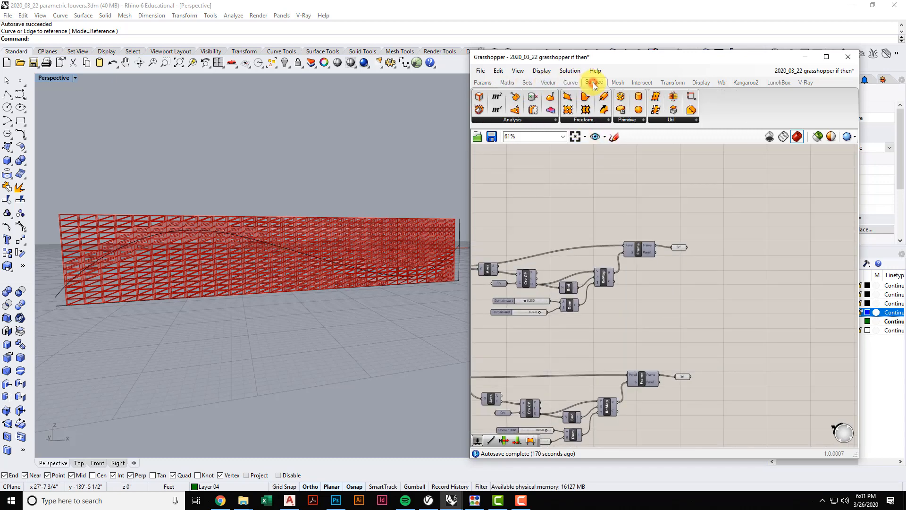
click(609, 120)
click(585, 220)
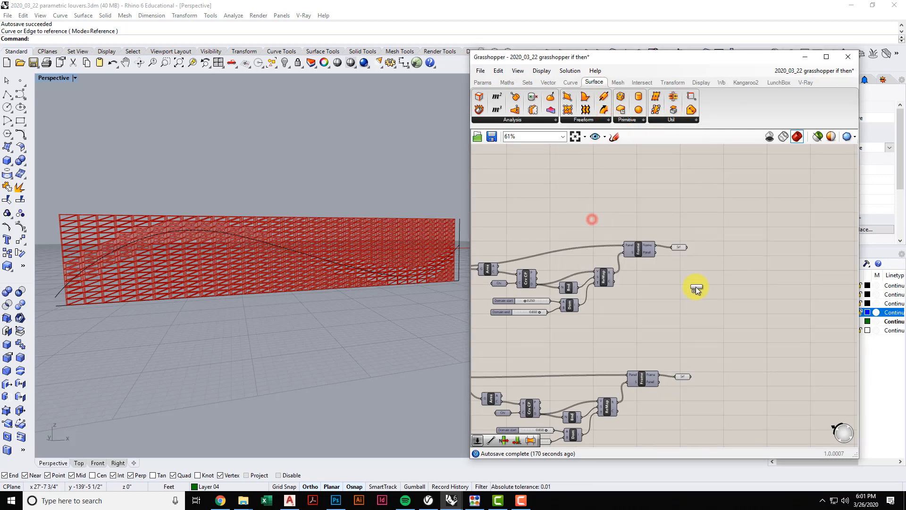
click(710, 234)
Connect the A group's frame surfaces to Extrude's base input and align the component with them.
scroll(708, 234, up, 3)
drag(716, 211, 723, 228)
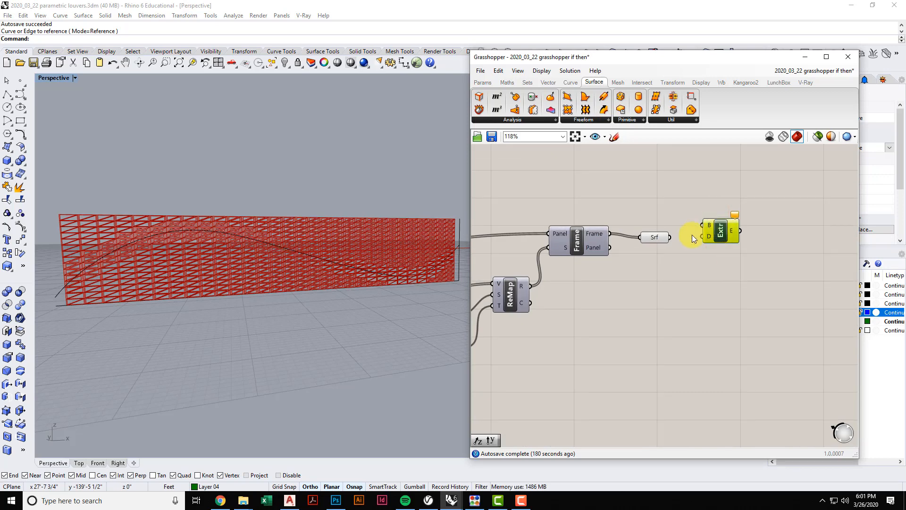
drag(695, 226, 695, 227)
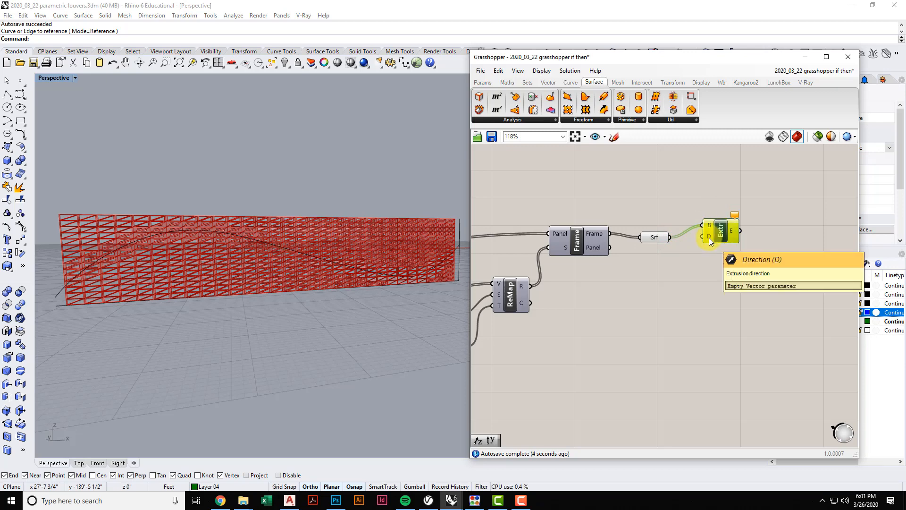
drag(709, 237, 710, 246)
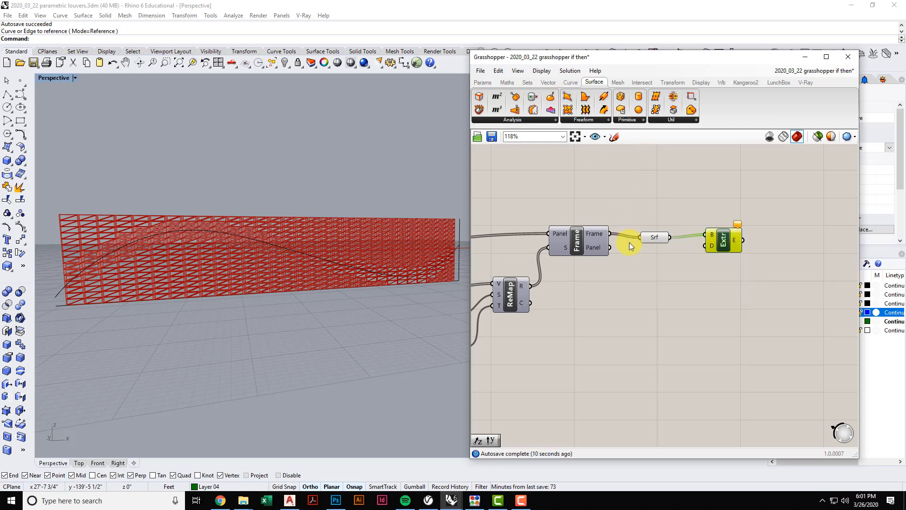
Add a number slider below the A group's frame surface parameter and Extrude component.
right_drag(658, 267, 668, 265)
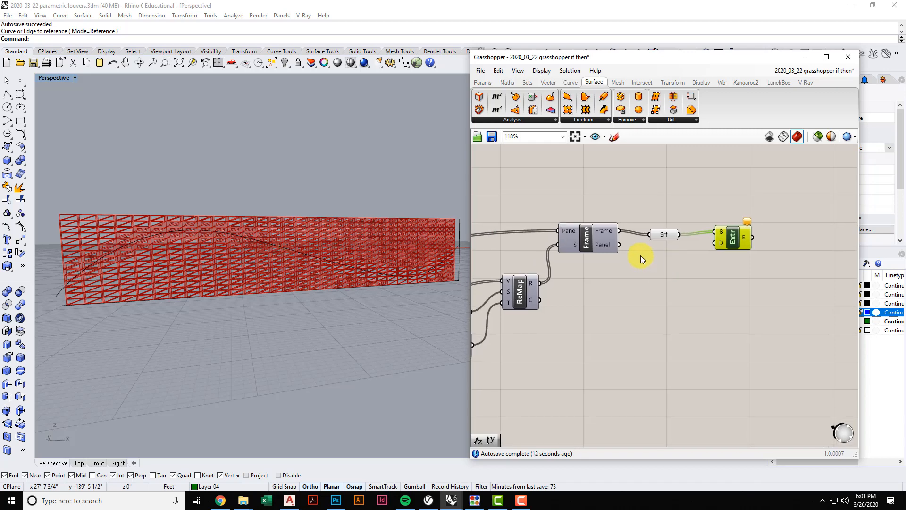
double_click(647, 346)
text(slide)
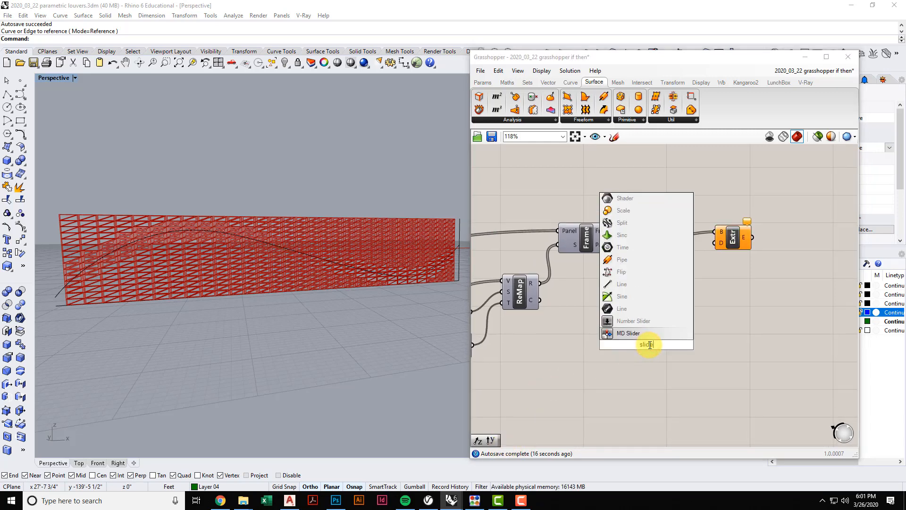
click(643, 319)
scroll(681, 314, down, 3)
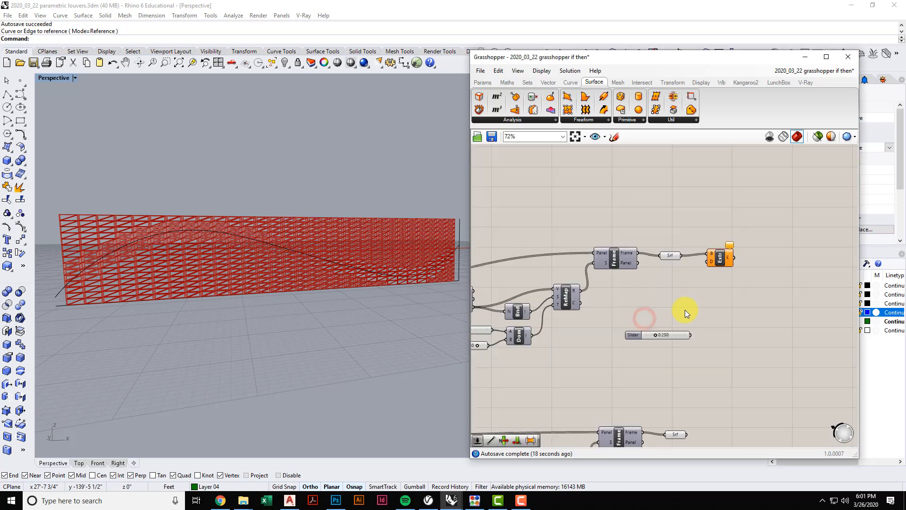
Set the new number slider to 0.5 and place it closer beneath the A group's frame surface parameter.
scroll(655, 359, up, 4)
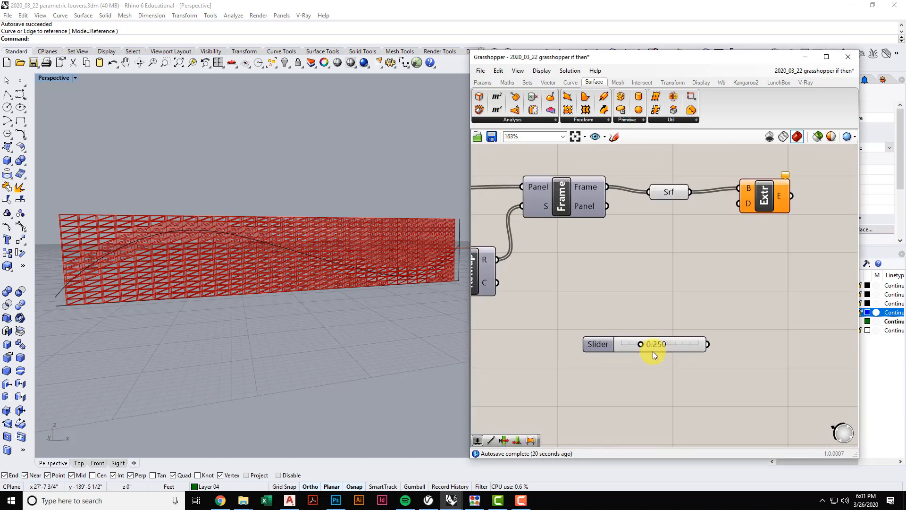
right_click(655, 346)
click(642, 343)
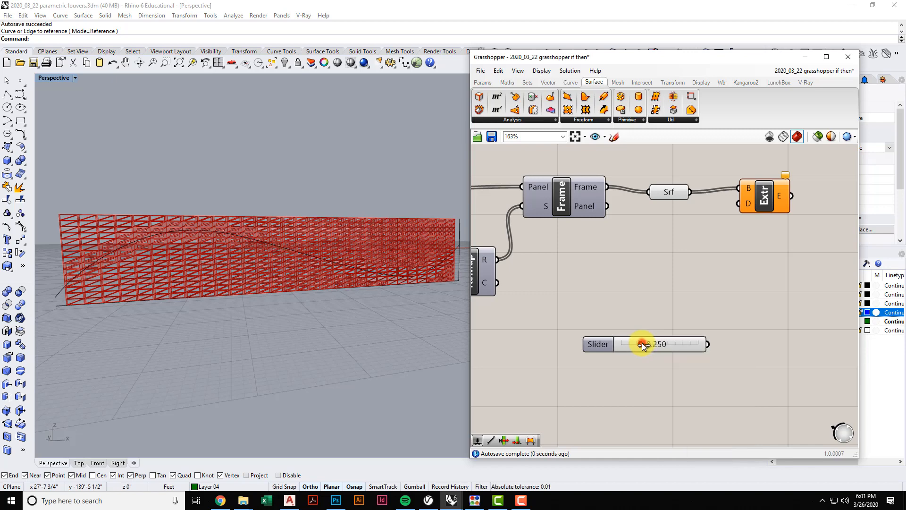
double_click(643, 343)
text(5)
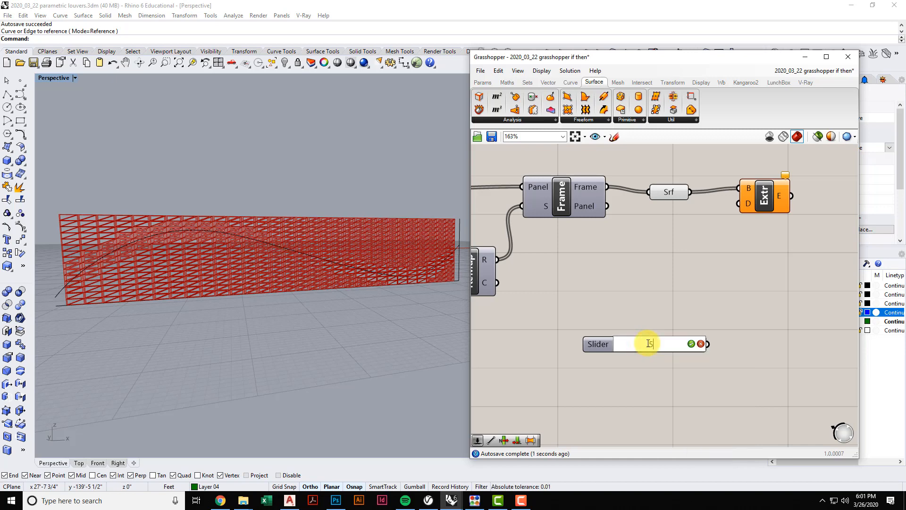
click(690, 345)
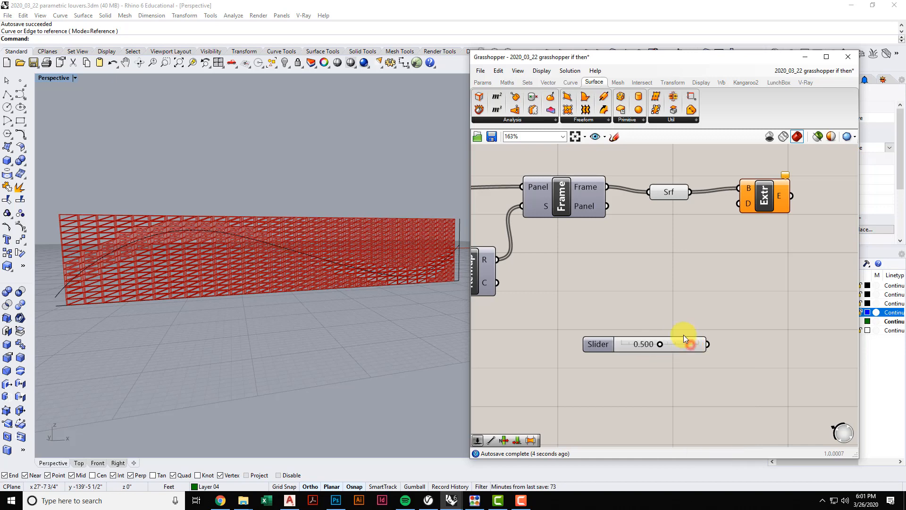
drag(678, 347, 671, 307)
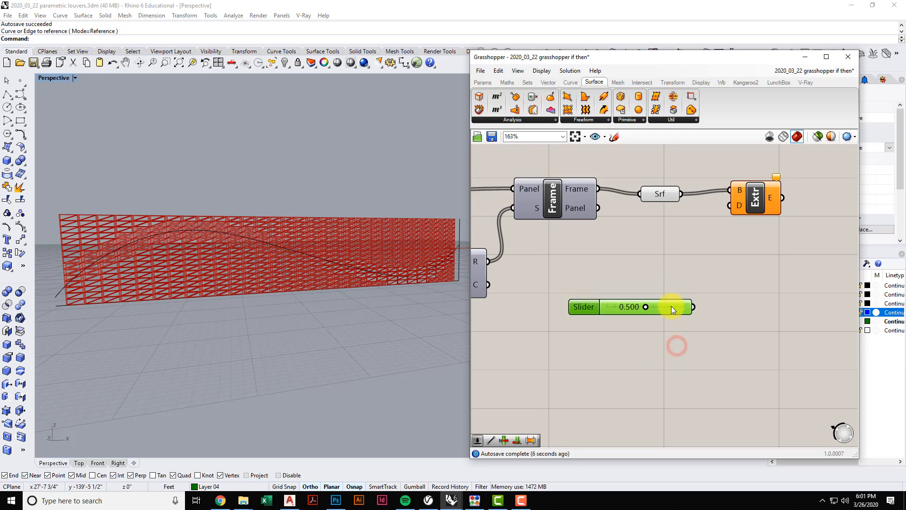
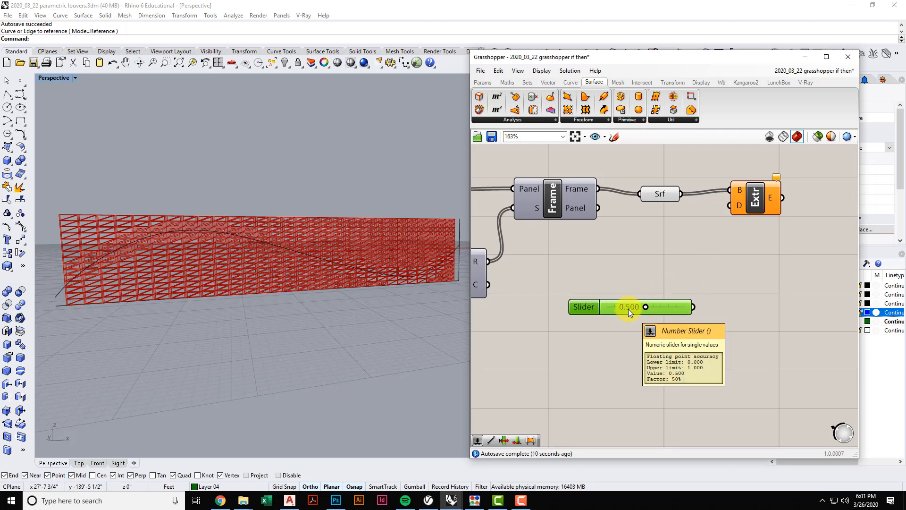
Add a Unit Y vector component between the 0.5 slider and the A group's Extrude component.
click(548, 82)
click(673, 120)
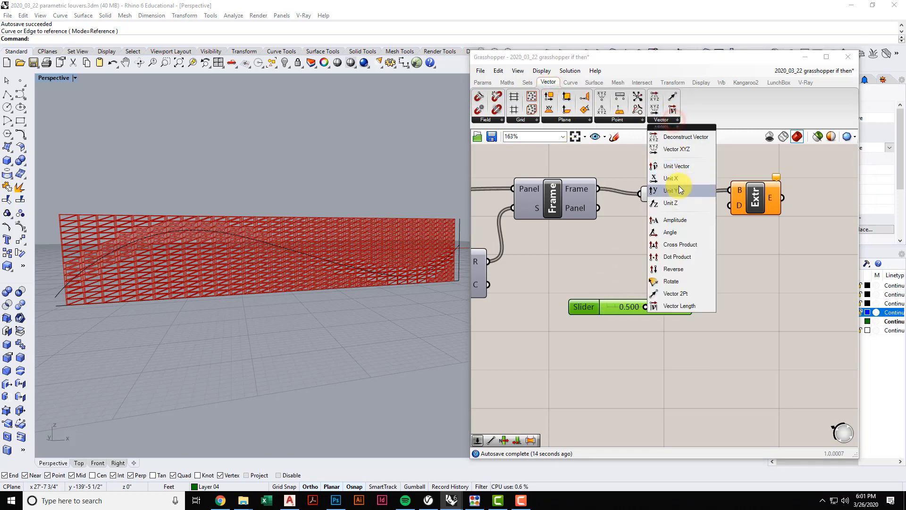
drag(679, 192, 714, 277)
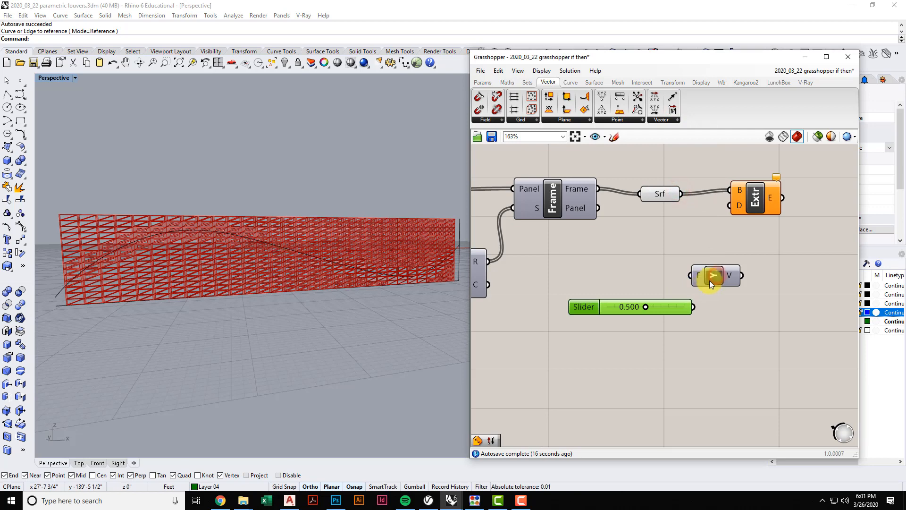
Examine the existing extrusion chain's vector setup and check the wall's orientation in the Top view.
scroll(709, 280, down, 6)
scroll(697, 221, up, 3)
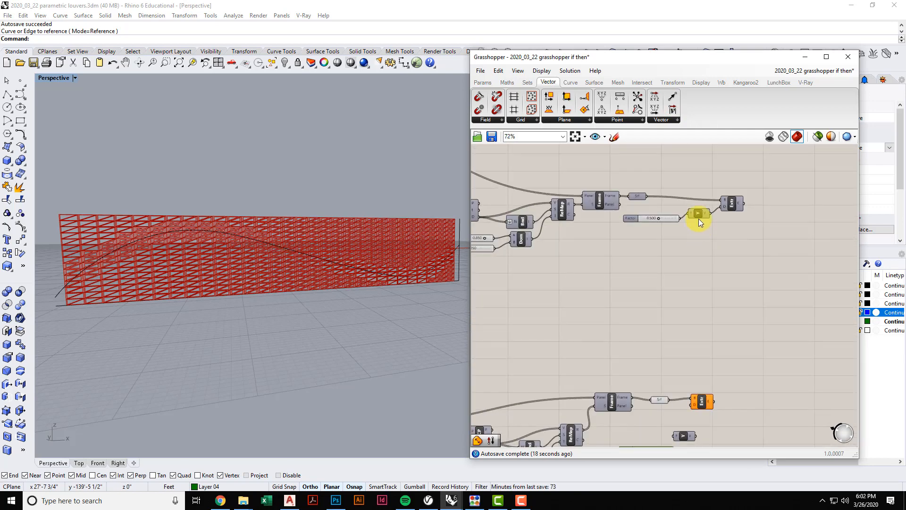
scroll(699, 219, down, 4)
scroll(689, 307, up, 6)
right_drag(691, 312, 691, 305)
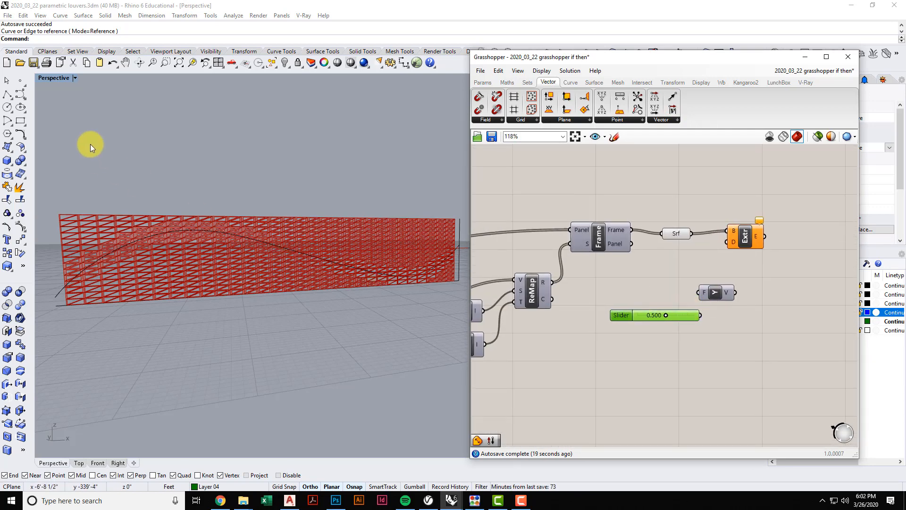
double_click(59, 78)
scroll(192, 195, down, 6)
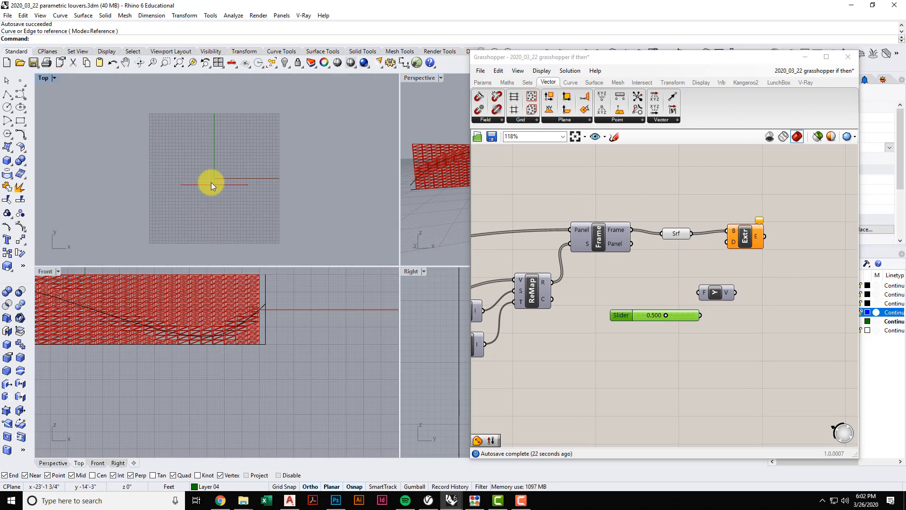
double_click(422, 78)
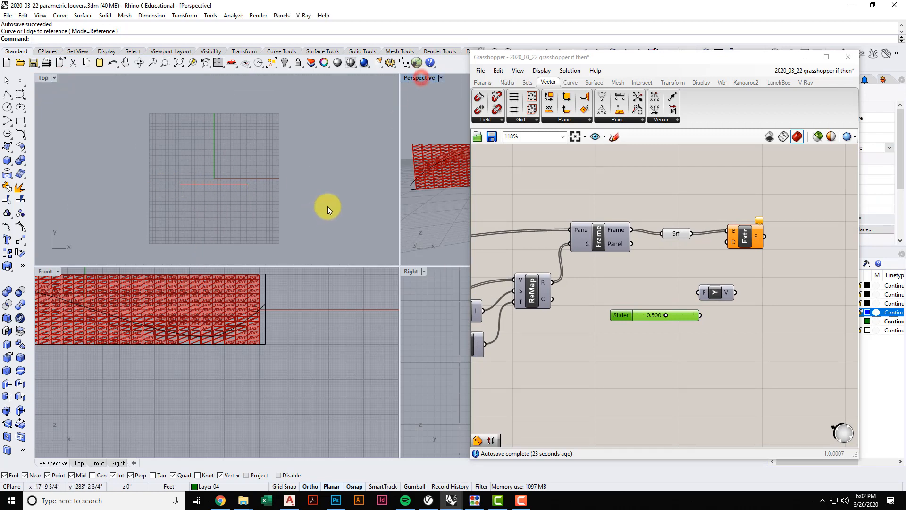
right_drag(593, 338, 582, 348)
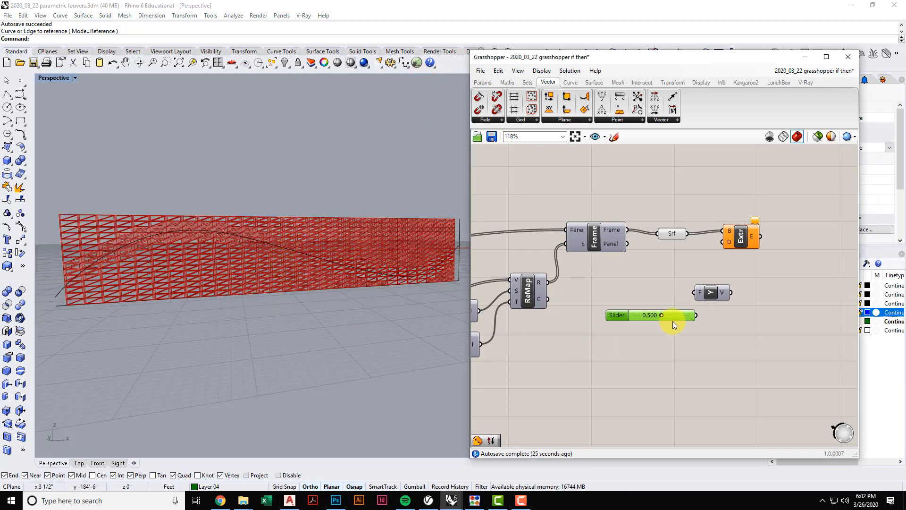
Connect the 0.5 slider to Unit Y's factor and its vector output to the direction input of the A group's Extrude.
scroll(673, 321, up, 3)
drag(719, 310, 712, 267)
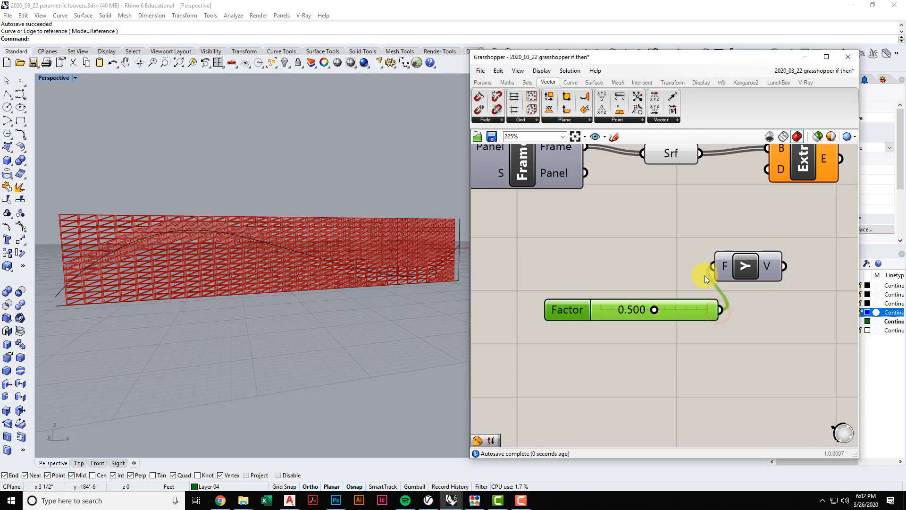
right_drag(706, 279, 690, 280)
click(731, 275)
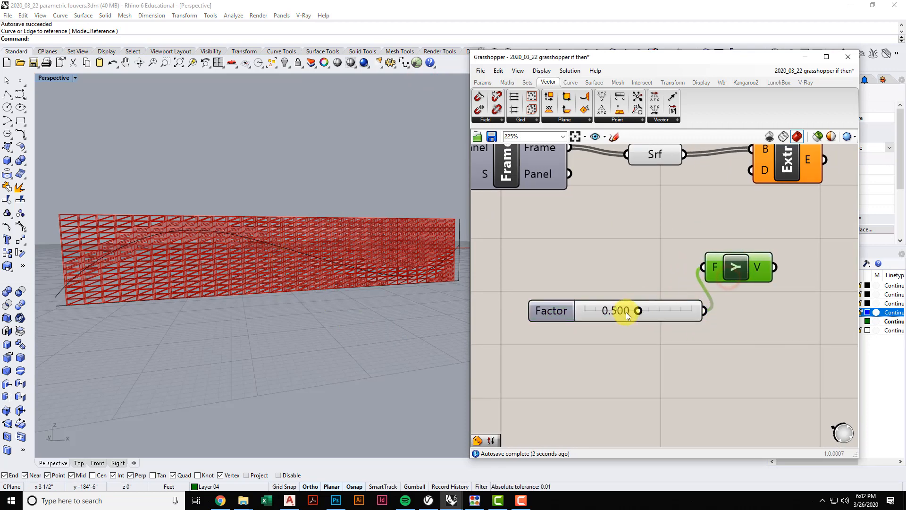
scroll(626, 313, down, 3)
drag(740, 301, 721, 234)
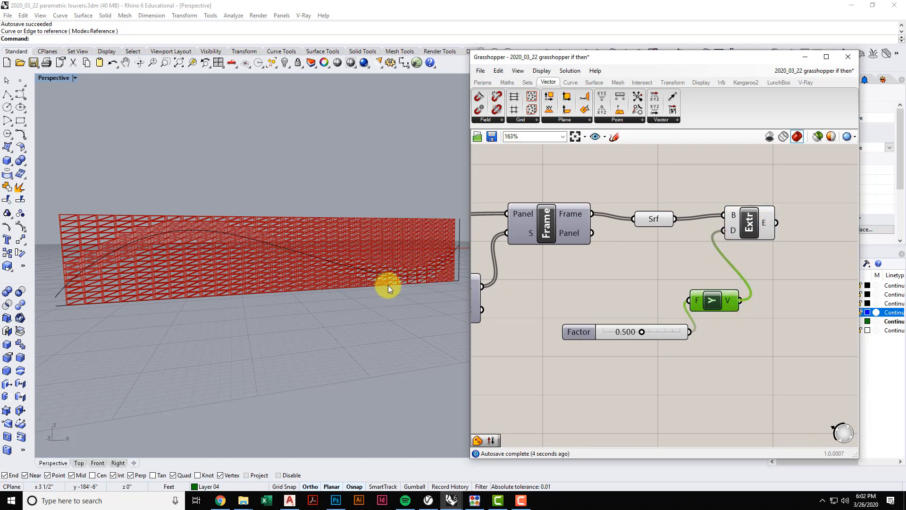
Turn off the preview of the A group's Frame component and frame surface parameter, and inspect the extruded wall.
scroll(387, 282, up, 3)
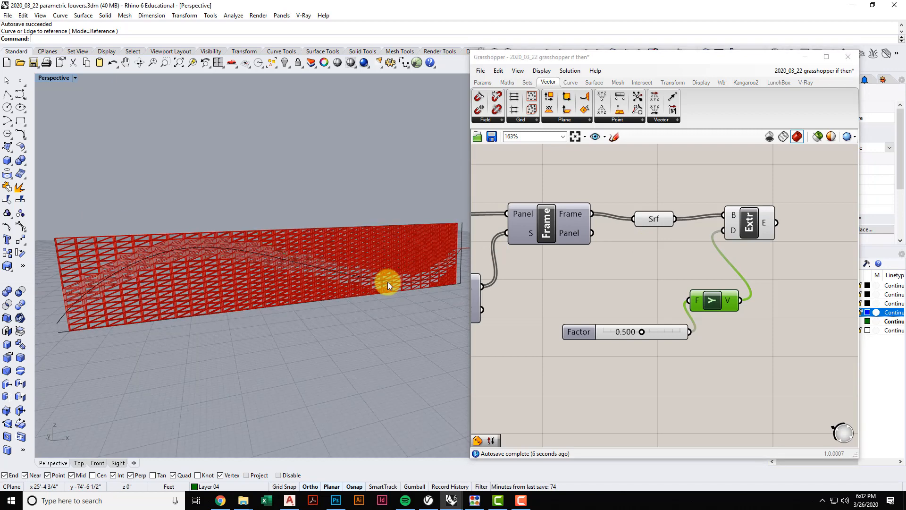
scroll(369, 236, up, 3)
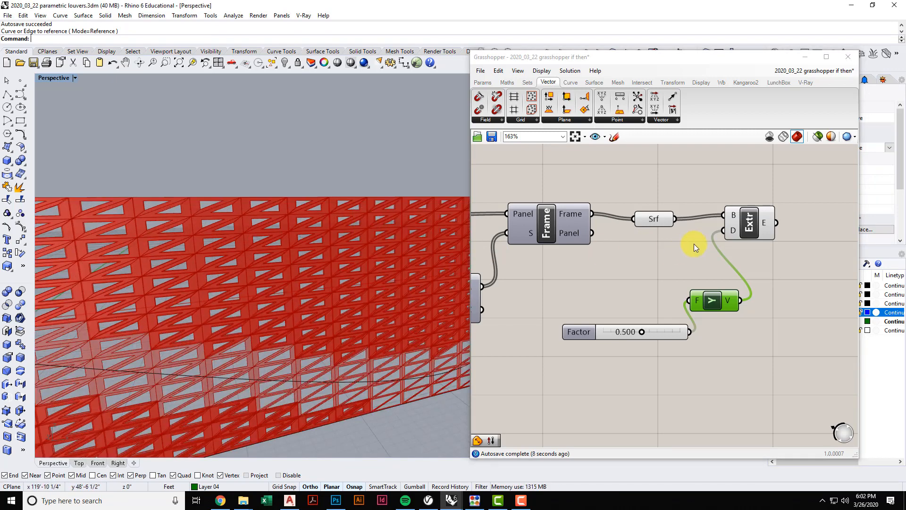
drag(663, 246, 536, 182)
right_click(647, 171)
click(673, 185)
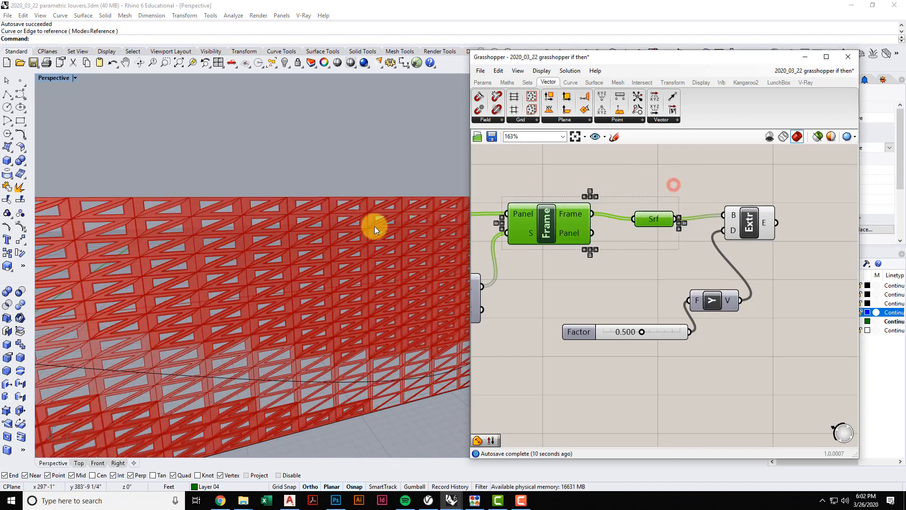
mouse_move(353, 254)
right_down()
mouse_move(364, 257)
mouse_move(359, 251)
right_up()
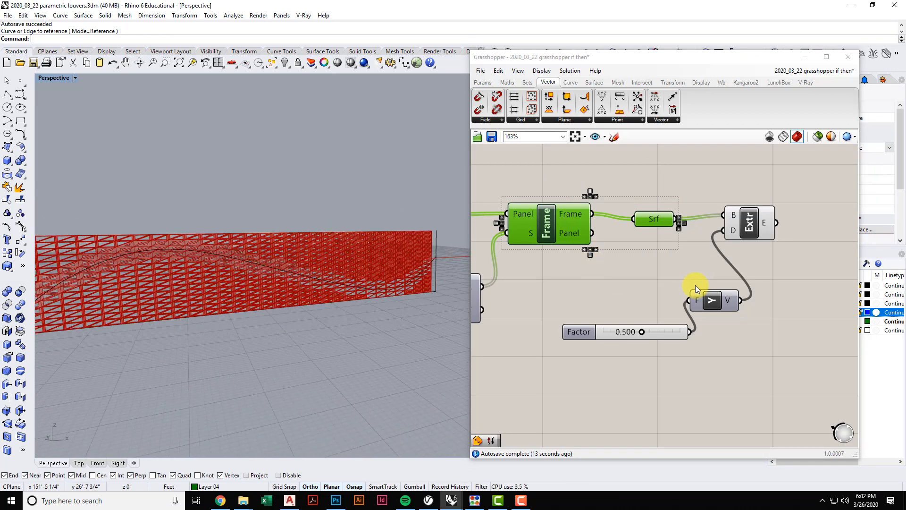
Copy the A group's 0.5 slider, Unit Y and Extrude components and place the copies beside the B group's frame surface parameter.
scroll(696, 285, down, 5)
drag(718, 304, 643, 269)
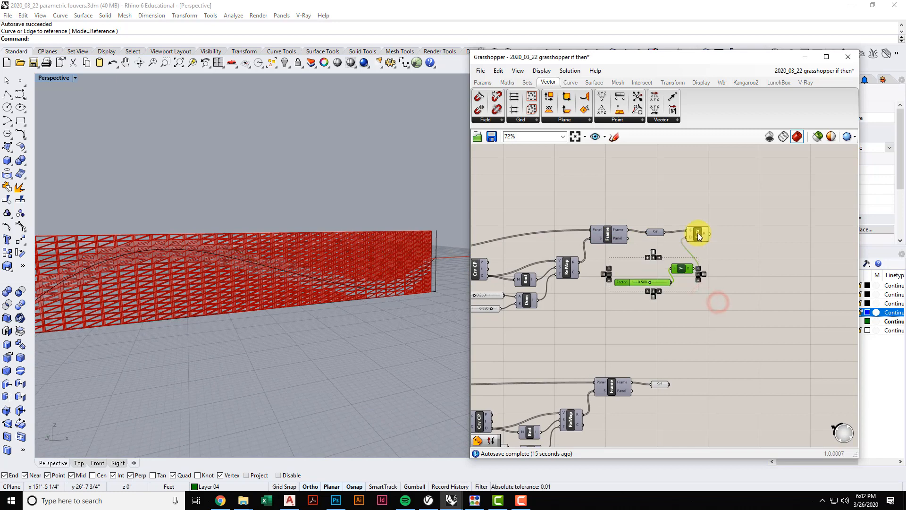
shift+click(698, 233)
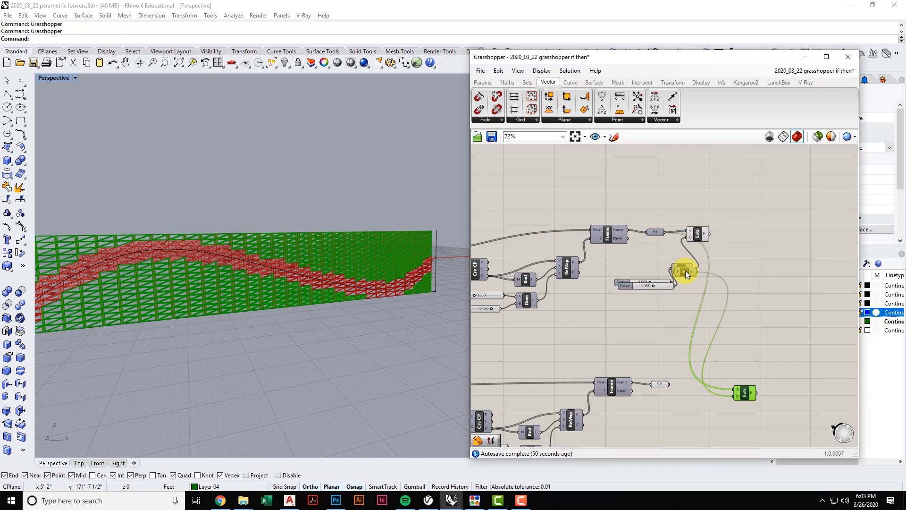
drag(686, 271, 696, 387)
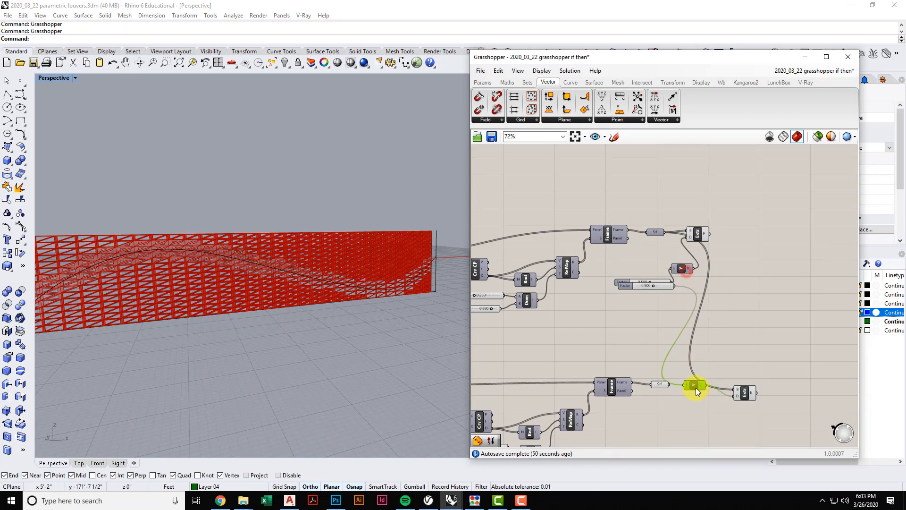
drag(624, 285, 642, 422)
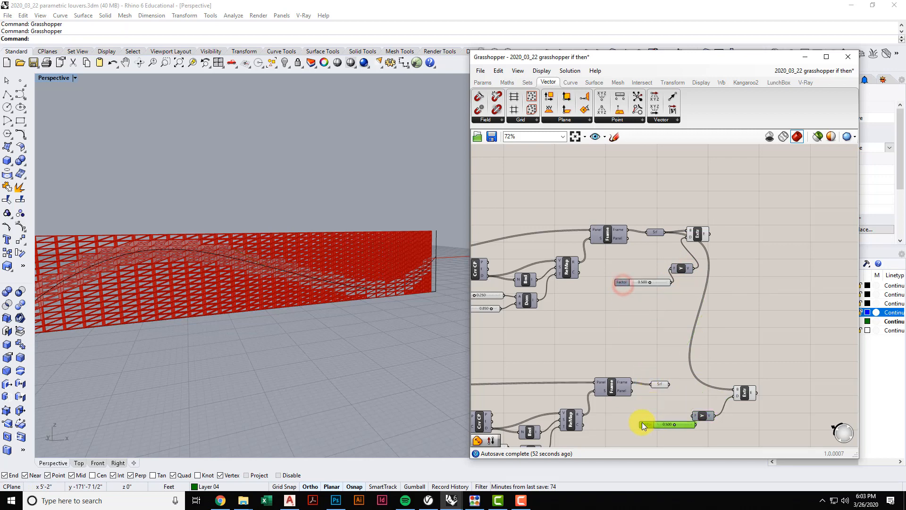
Connect the B group's frame surfaces to the copied Extrude's base input and align the component with them.
drag(668, 384, 727, 389)
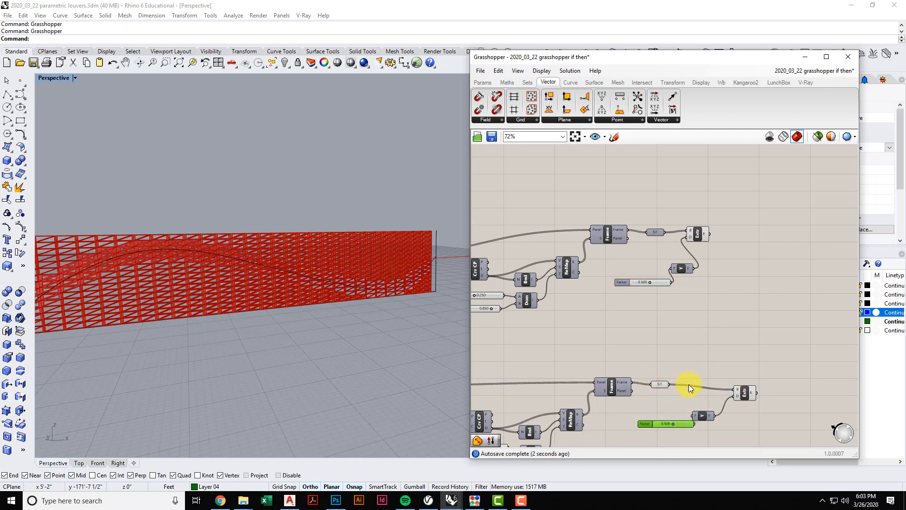
right_drag(689, 385, 659, 357)
scroll(659, 357, up, 2)
click(771, 352)
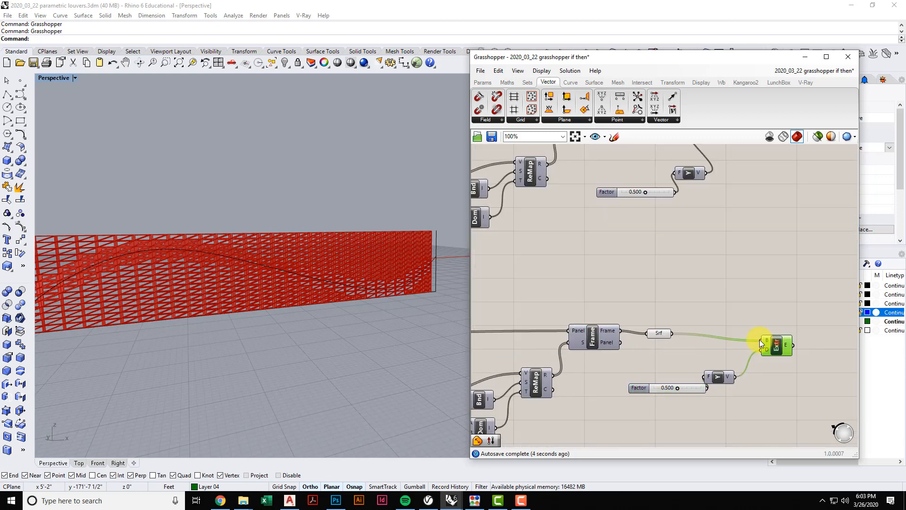
drag(759, 339, 744, 335)
Turn off the preview of the B group's Frame component and frame surface parameter.
drag(689, 387, 617, 306)
right_click(672, 272)
click(701, 288)
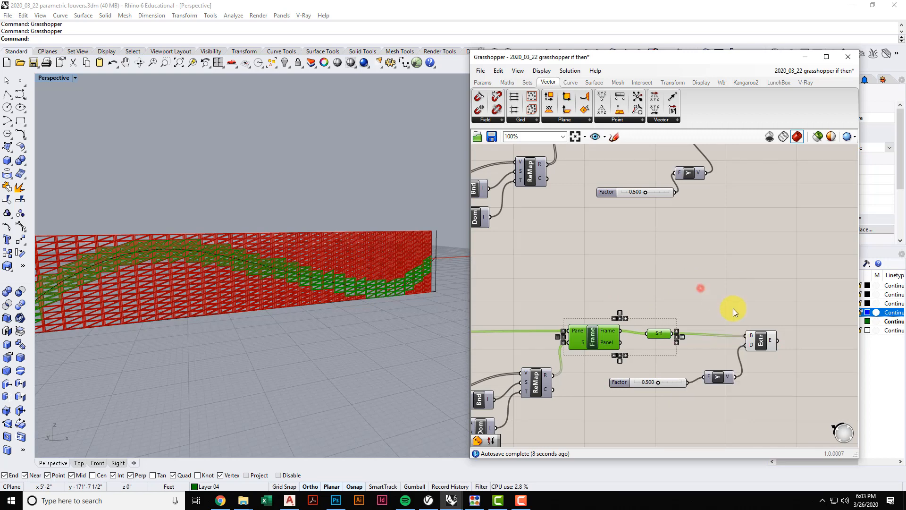
Set the Variable y distance threshold slider feeding the Evaluate component before Dispatch to 10.
scroll(616, 304, down, 3)
right_drag(616, 304, 690, 370)
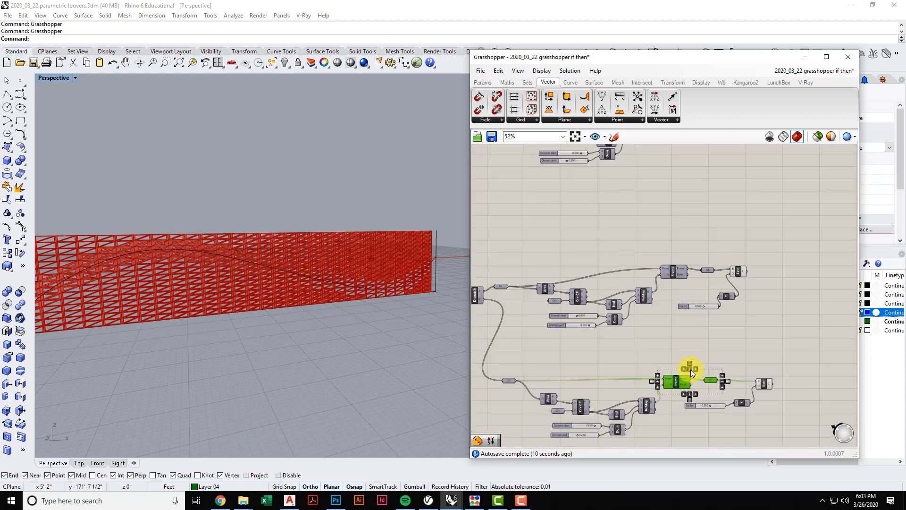
scroll(690, 369, down, 2)
right_drag(612, 256, 781, 317)
scroll(699, 298, up, 2)
scroll(530, 216, up, 2)
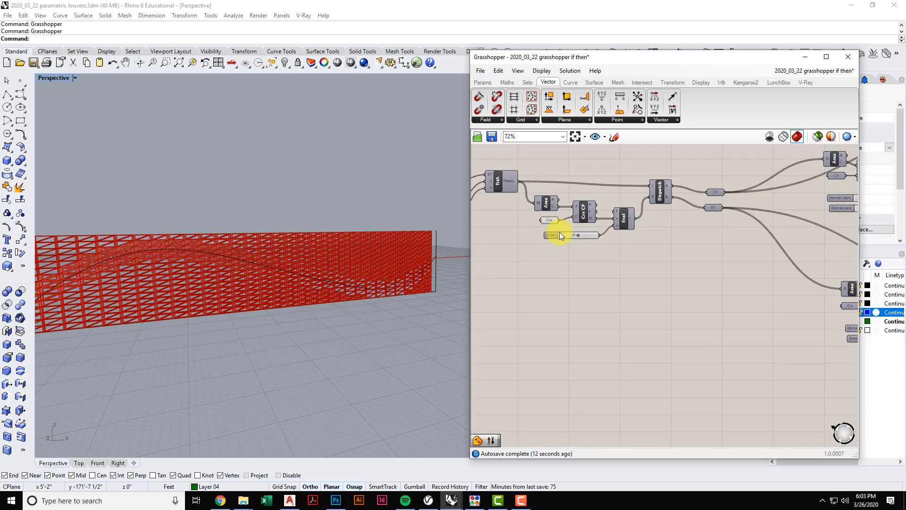
scroll(559, 234, down, 2)
scroll(607, 313, up, 4)
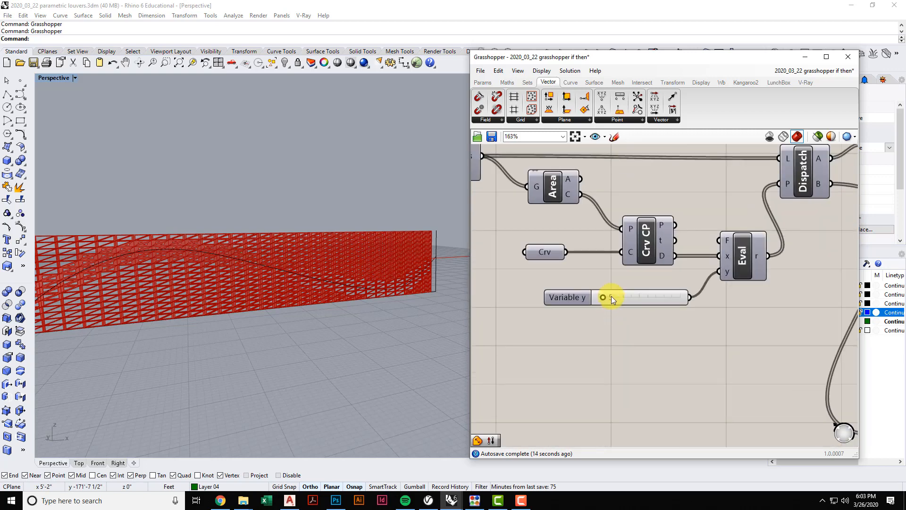
double_click(611, 296)
text(10)
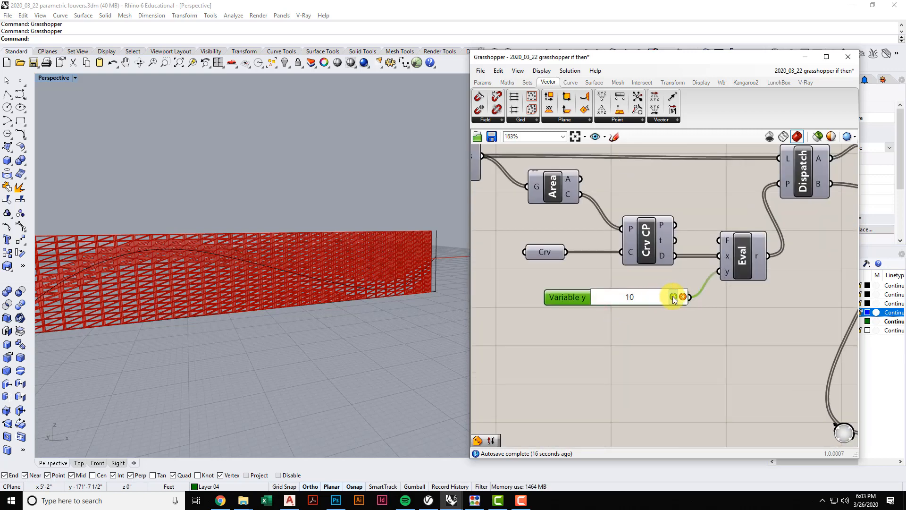
click(673, 297)
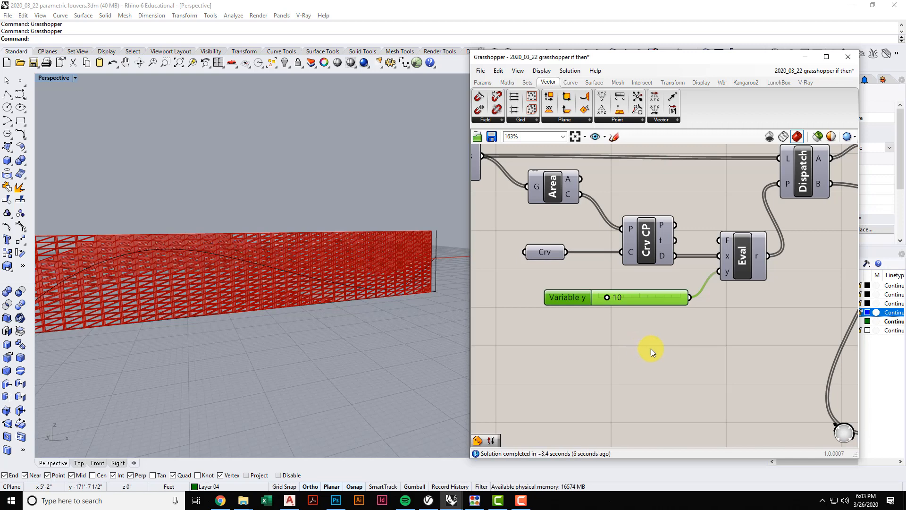
Move the A group's Extrude component farther from its frame surface parameter, roughly above the B group's Extrude.
scroll(605, 326, down, 5)
scroll(694, 324, down, 2)
scroll(667, 326, up, 3)
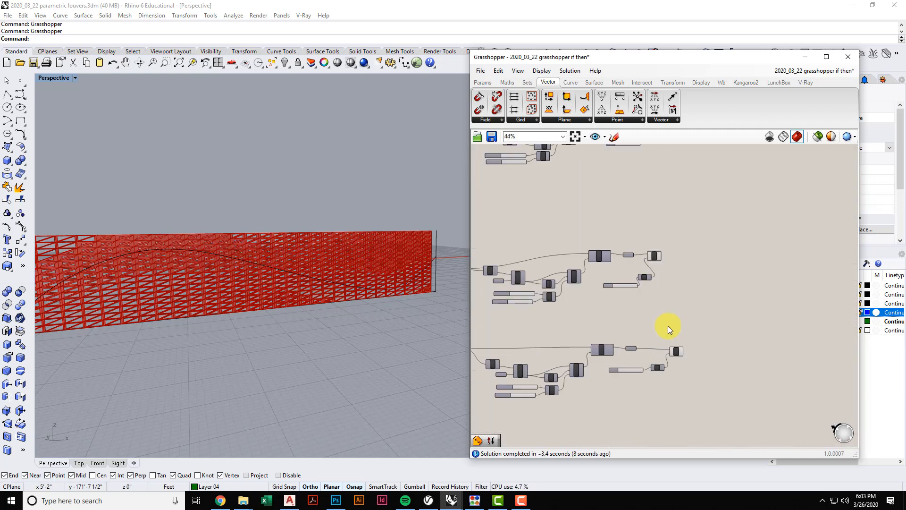
drag(690, 242, 710, 251)
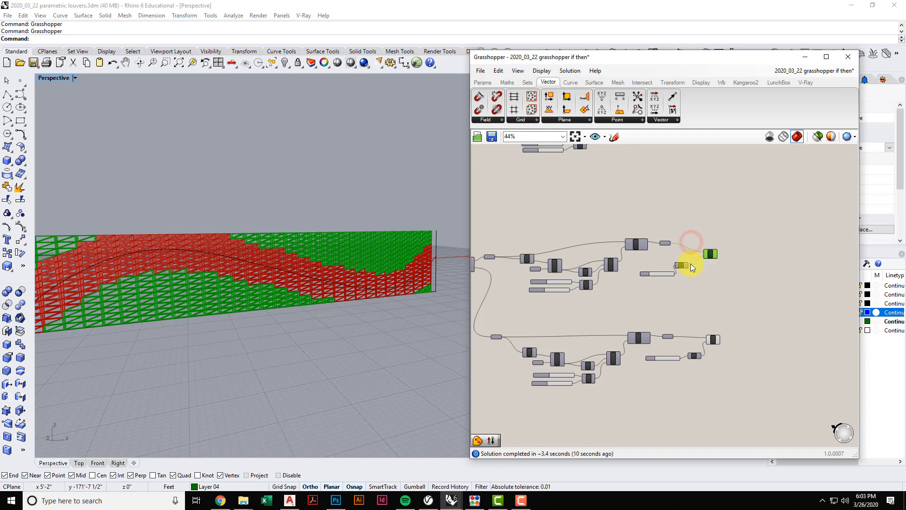
click(680, 292)
right_drag(681, 304, 678, 299)
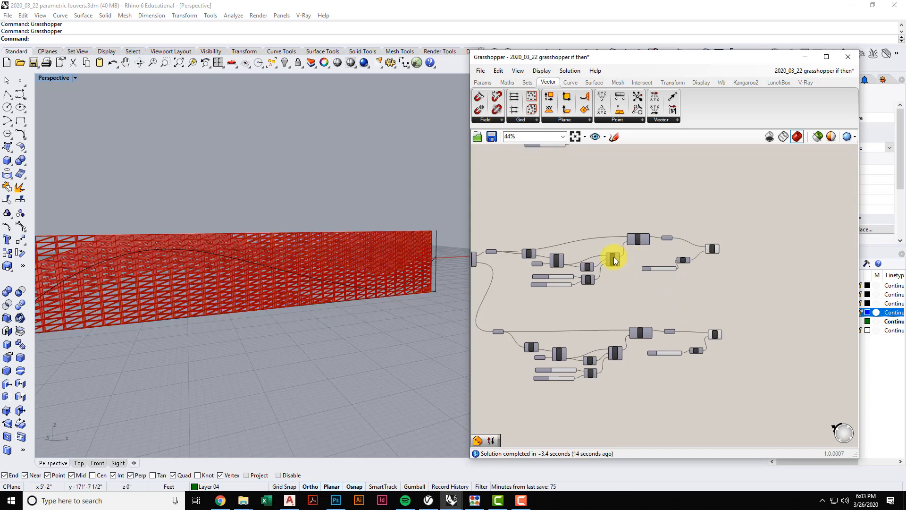
Make Layer 04 the current layer and bake the A group's Extrude geometry onto it.
right_drag(636, 290, 677, 286)
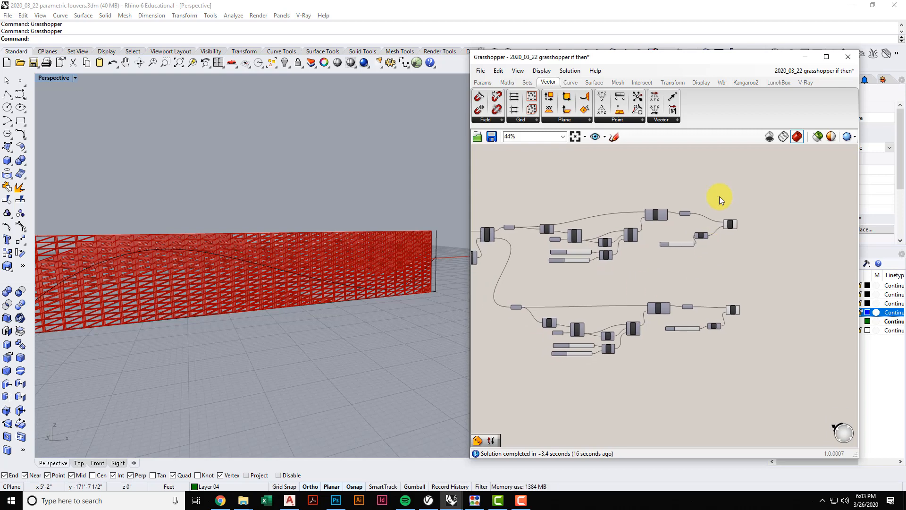
drag(690, 59, 587, 41)
click(806, 340)
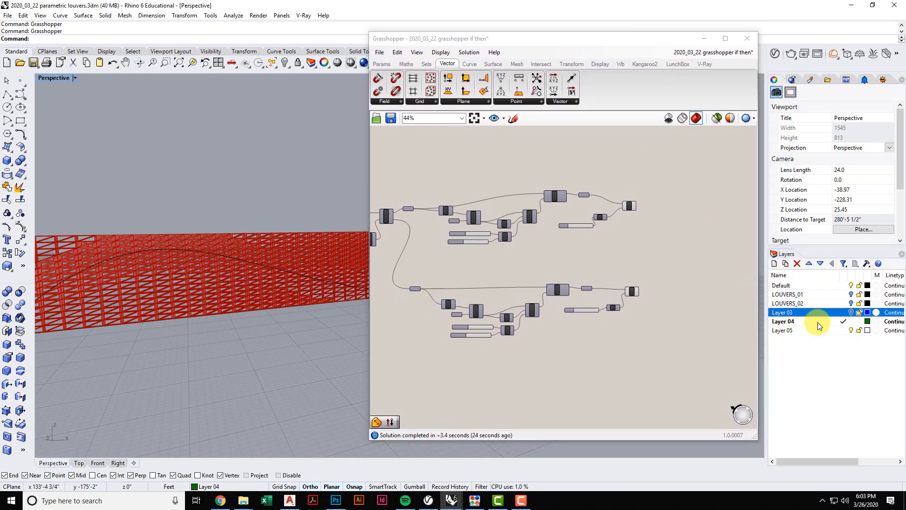
click(817, 322)
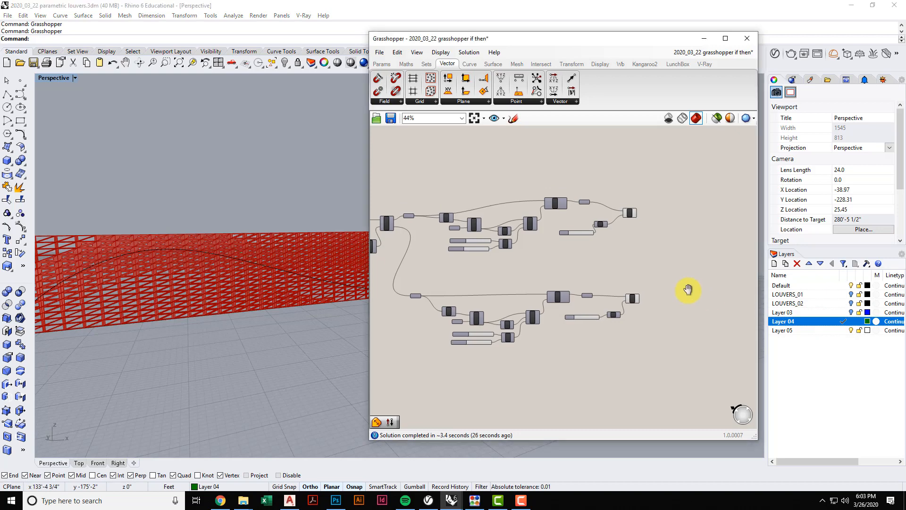
scroll(629, 212, up, 3)
click(630, 209)
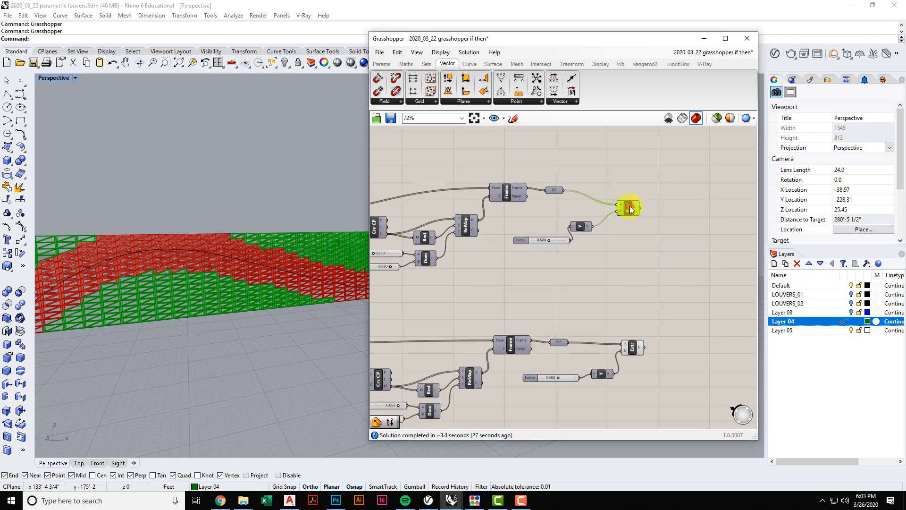
right_click(630, 182)
click(670, 235)
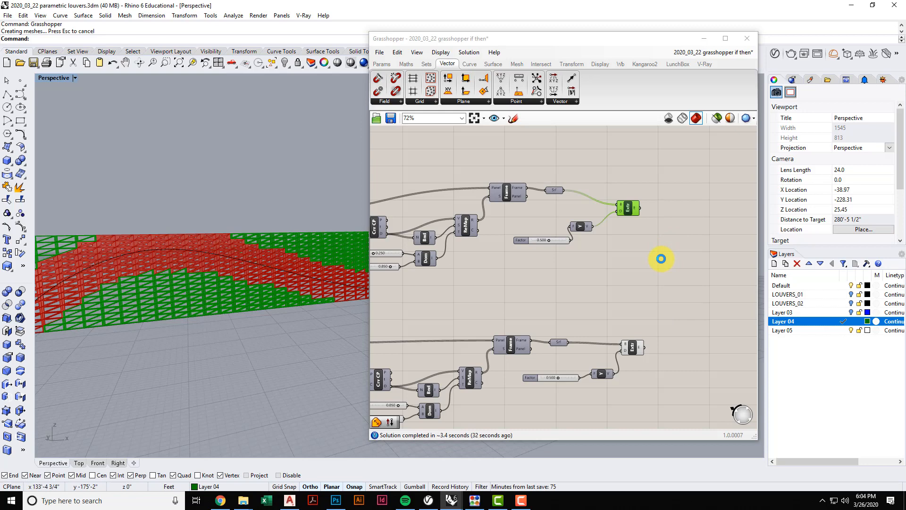
Turn off the preview of the A group's Frame, frame surface parameter, Unit Y and Extrude components.
drag(646, 268, 526, 174)
right_click(625, 141)
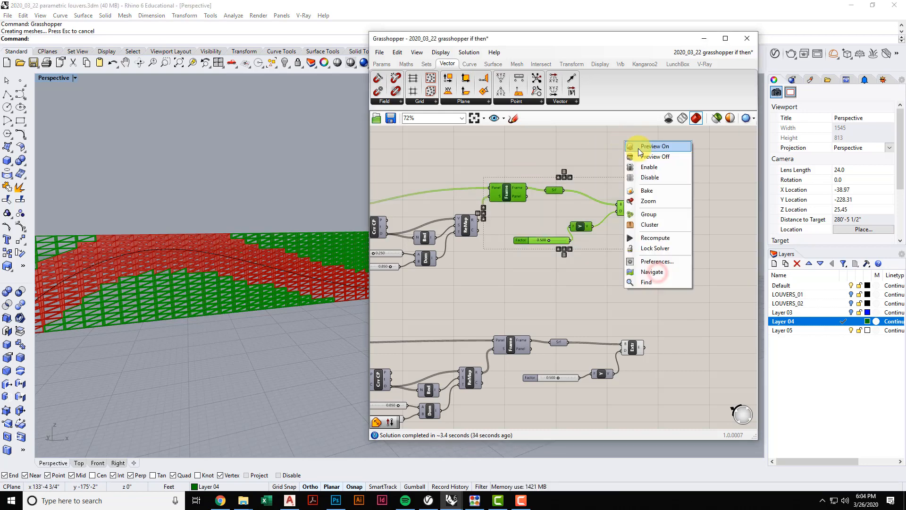
click(652, 158)
scroll(653, 285, down, 4)
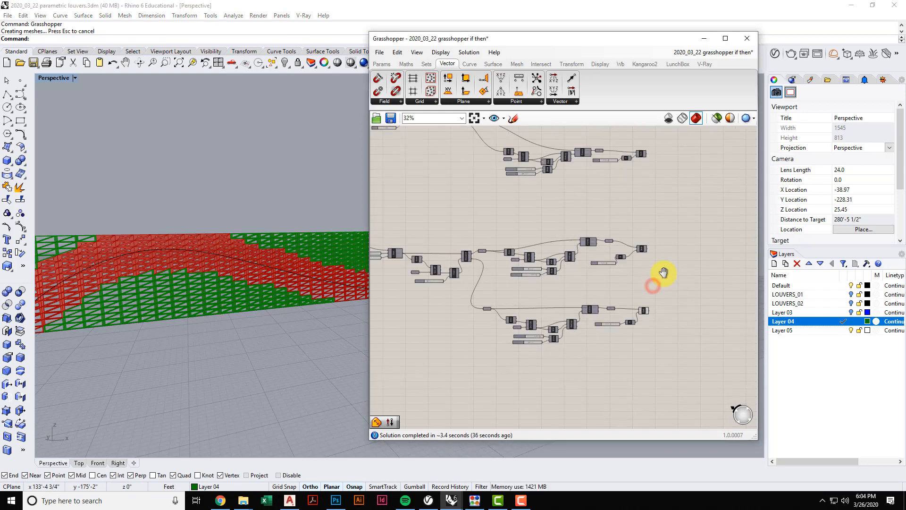
Make Layer 05 the current layer and bake the B group's Extrude geometry onto it.
right_drag(653, 285, 625, 263)
scroll(619, 299, up, 3)
double_click(805, 329)
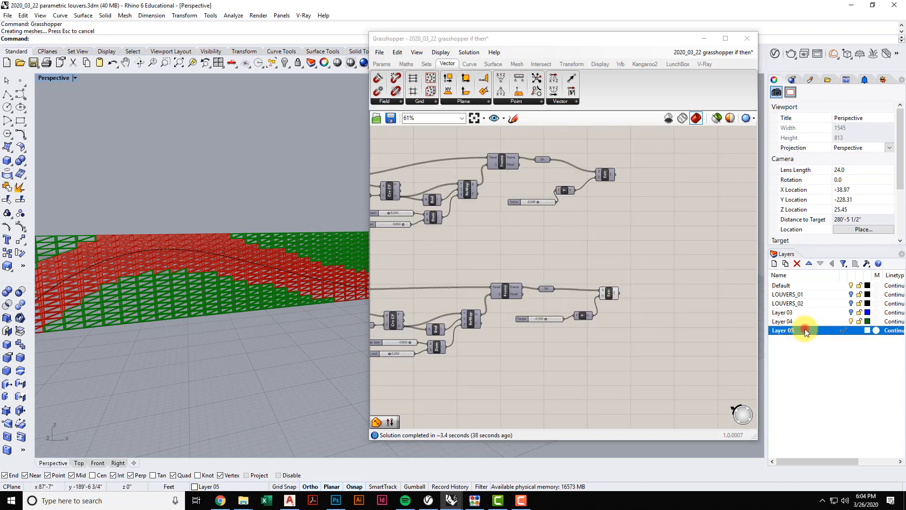
click(611, 294)
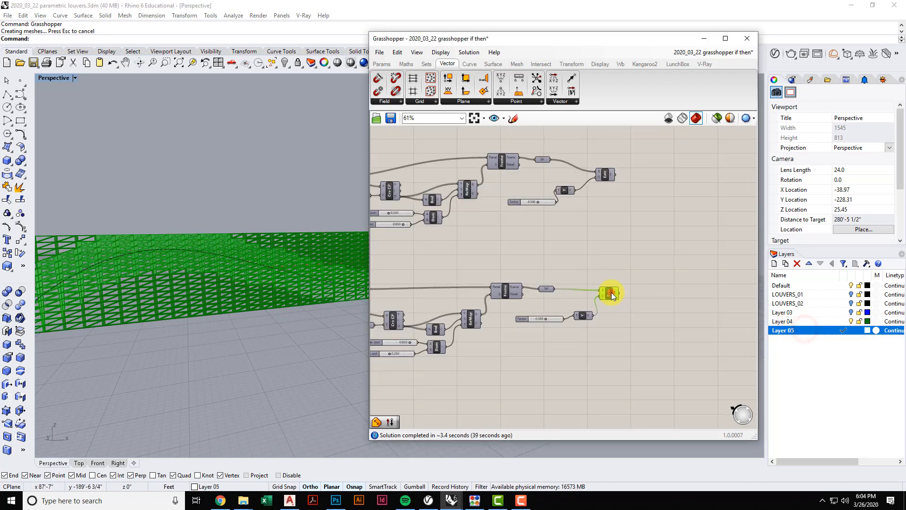
right_click(615, 263)
click(653, 318)
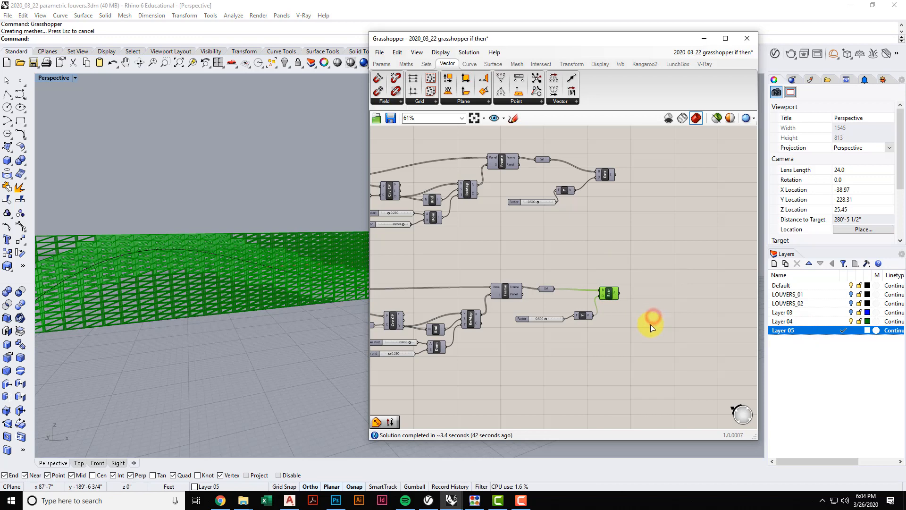
Turn off the preview of the B group's Extrude and Unit Y components.
drag(641, 319, 562, 277)
right_click(622, 252)
click(645, 267)
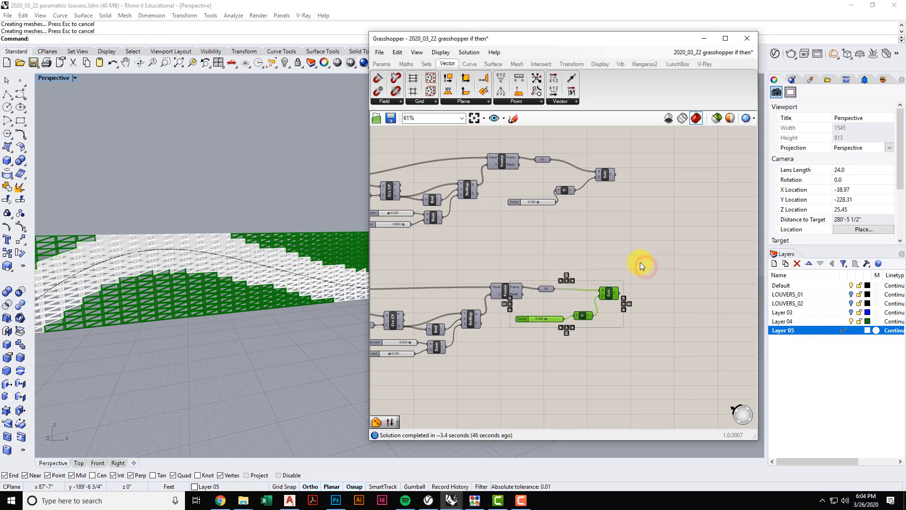
Minimize the Grasshopper window and examine the baked frames' openings, depth and two-layer pattern along the wall.
click(704, 39)
scroll(535, 289, down, 3)
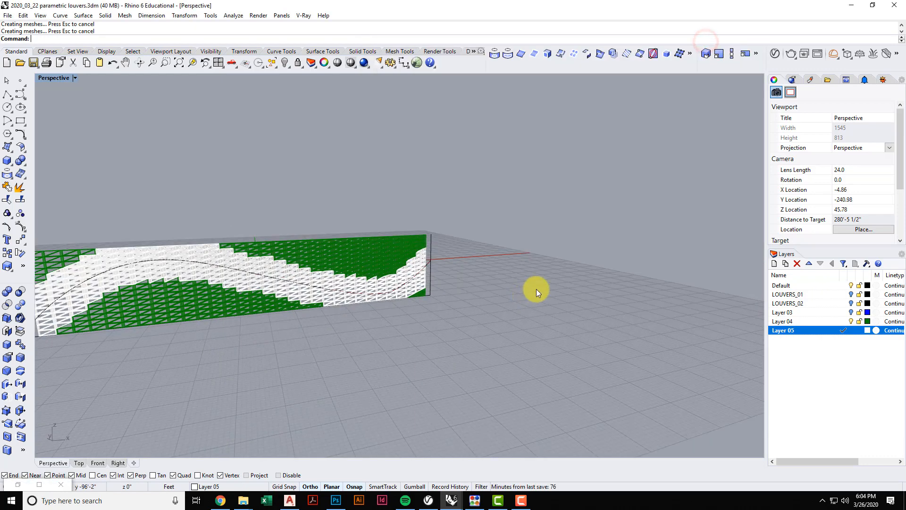
scroll(378, 300, up, 6)
scroll(492, 208, down, 1)
scroll(491, 208, up, 5)
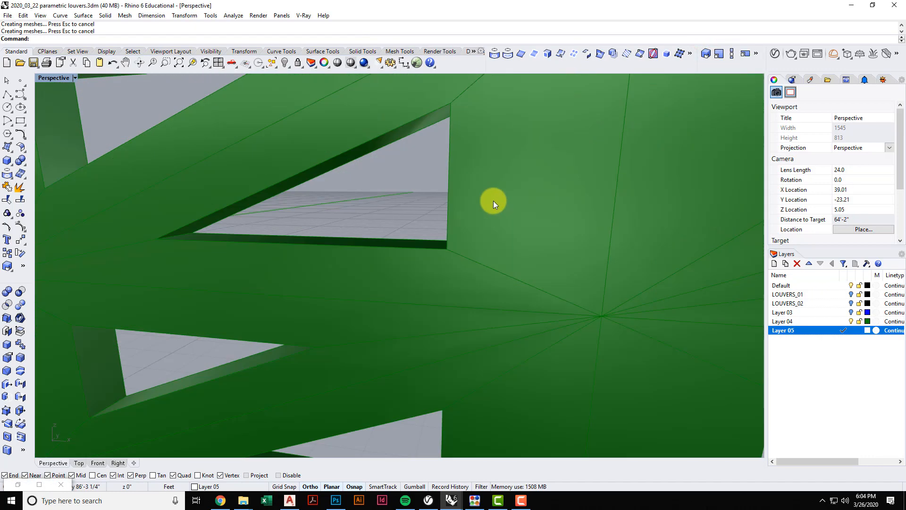
click(491, 200)
scroll(444, 215, down, 5)
scroll(443, 215, down, 3)
scroll(461, 217, up, 3)
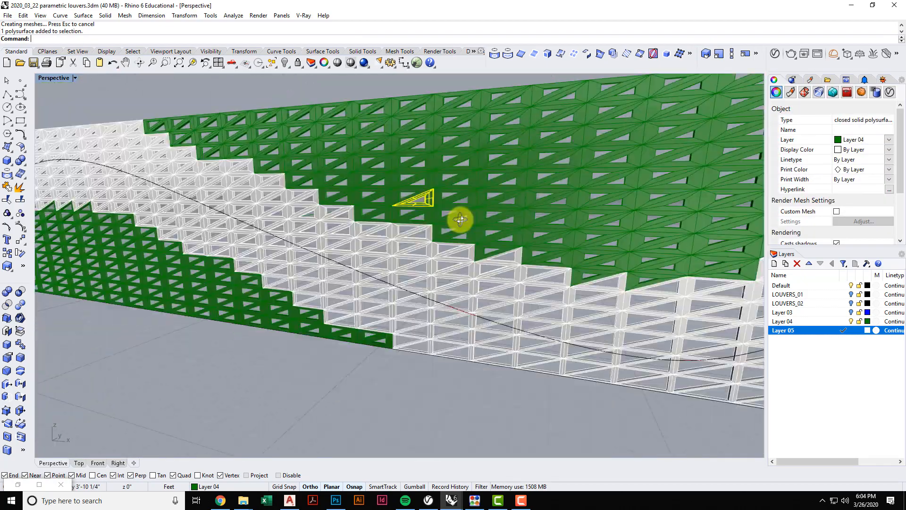
scroll(421, 223, down, 5)
key(Escape)
scroll(437, 233, up, 5)
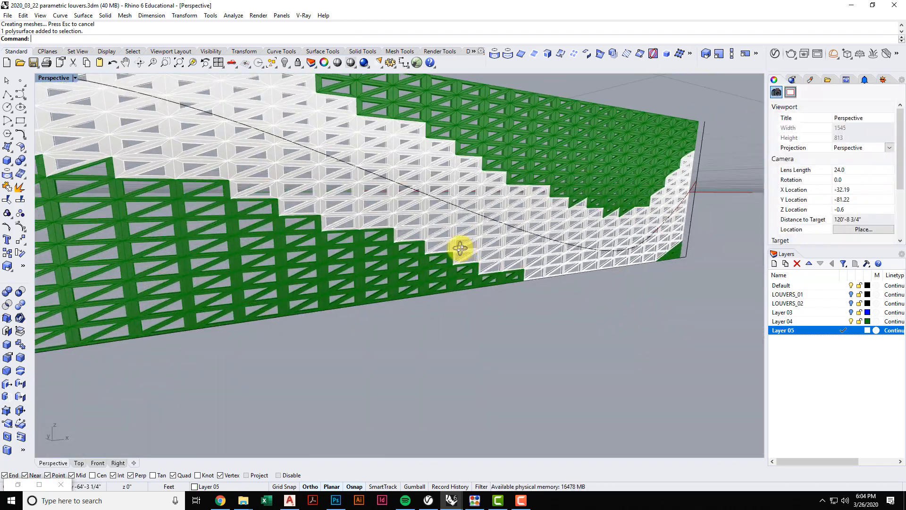
scroll(461, 247, down, 2)
right_drag(461, 247, 507, 260)
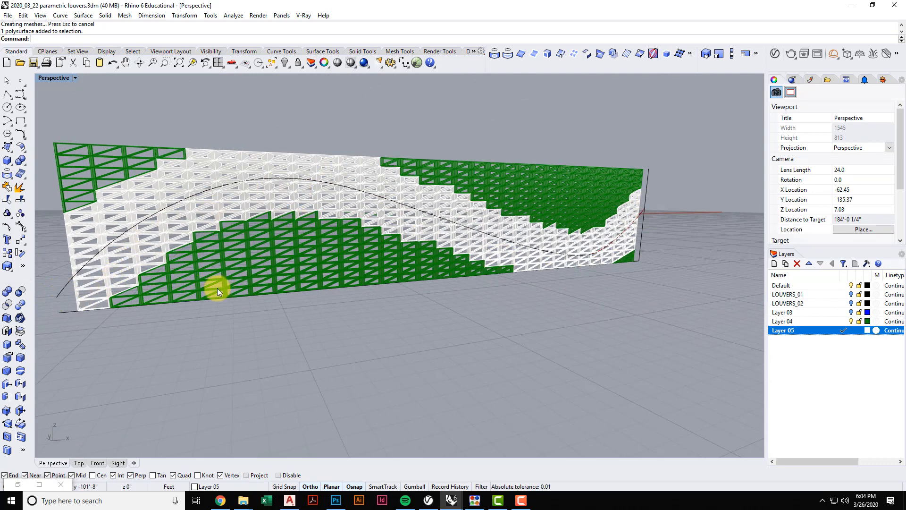
right_drag(217, 288, 222, 294)
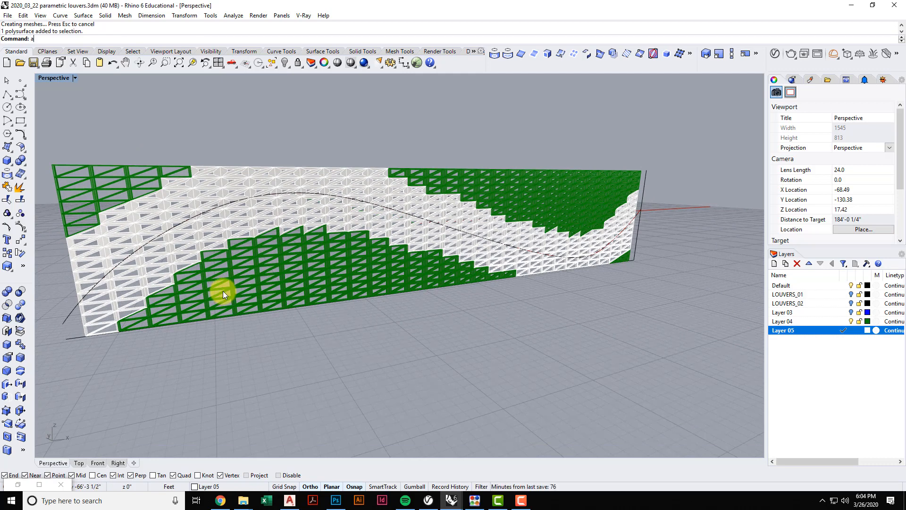
View the baked wall in Arctic display mode from several angles and return to Shaded mode.
key(ctrl+alt+a)
mouse_move(338, 288)
right_down()
mouse_move(317, 275)
mouse_move(378, 256)
mouse_move(225, 259)
right_up()
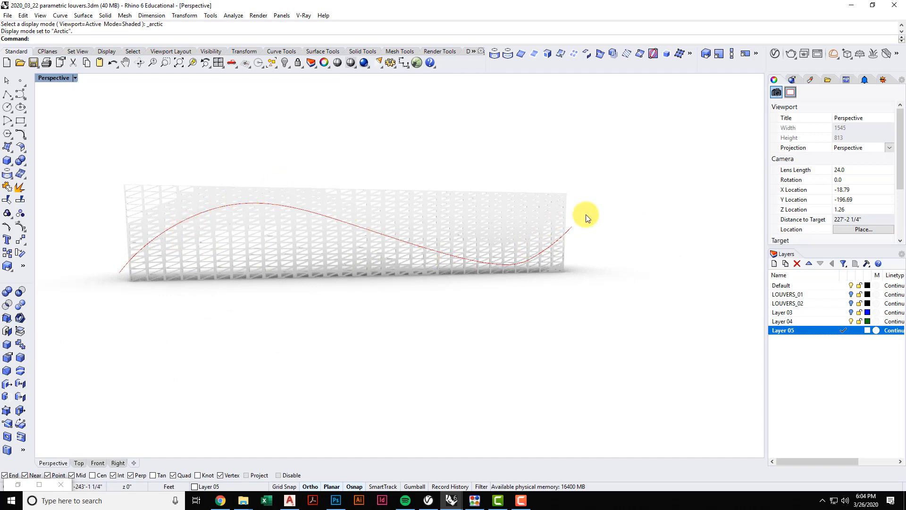
right_drag(377, 259, 425, 266)
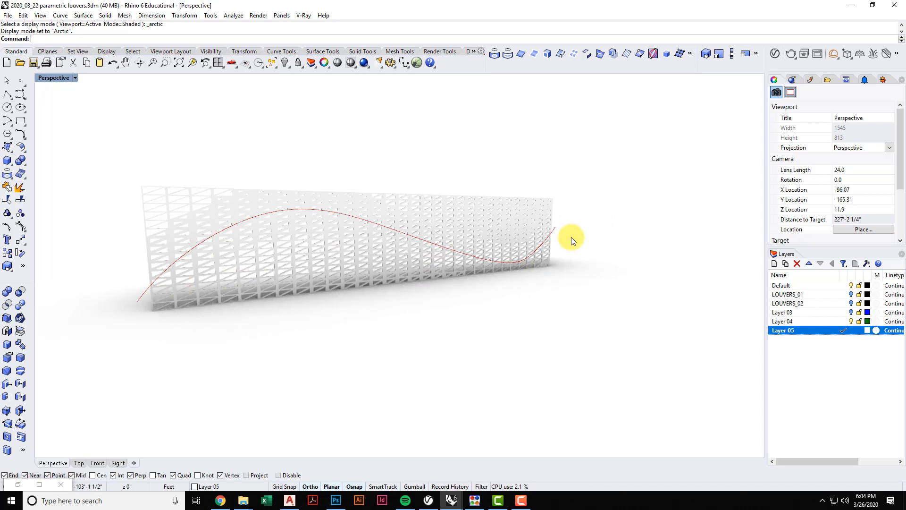
key(ctrl+alt+s)
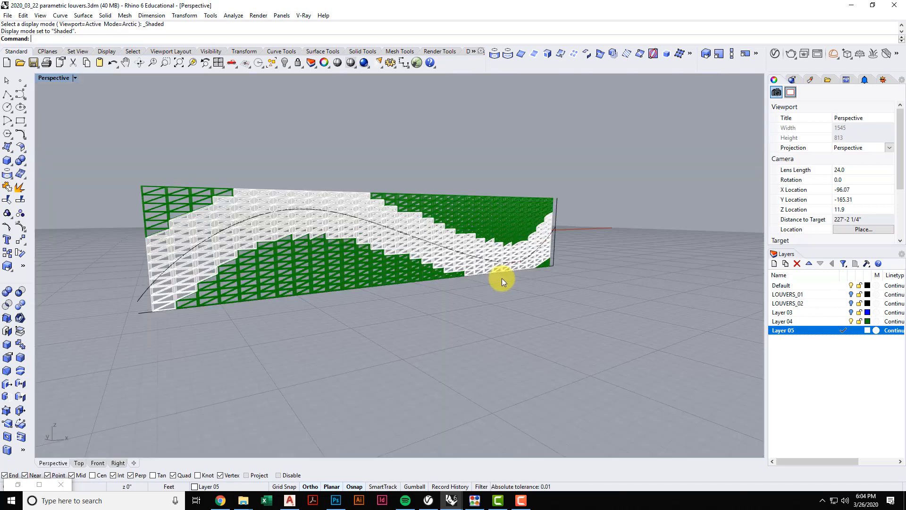
scroll(426, 257, up, 4)
scroll(506, 263, down, 3)
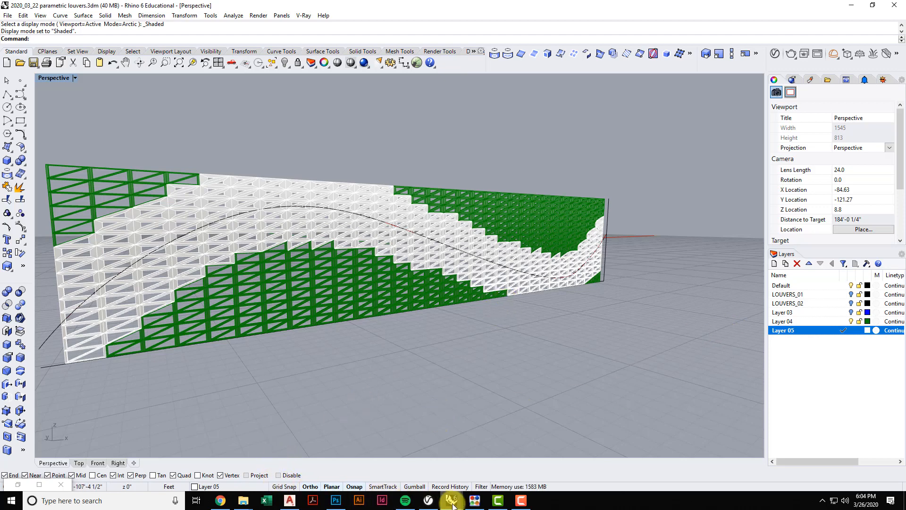
Restore the Grasshopper window, make Default the current layer and hide Layer 04 and Layer 05.
mouse_move(451, 500)
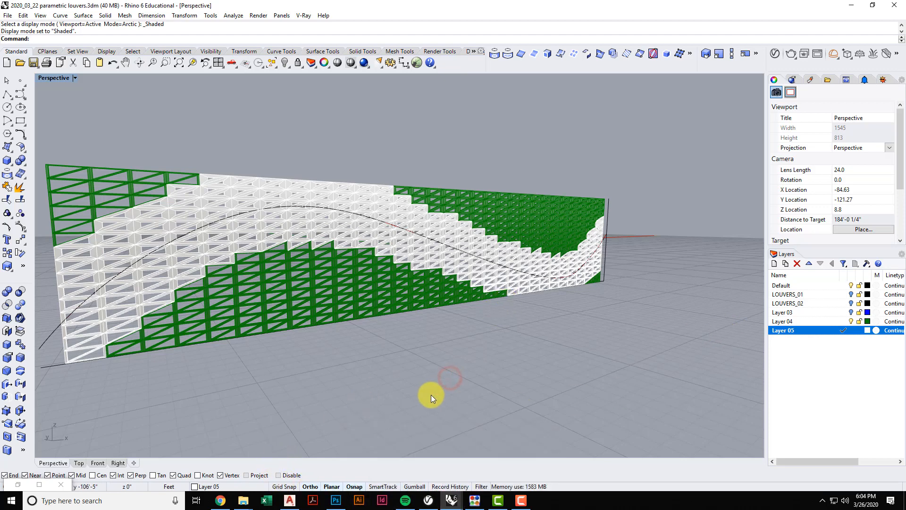
click(21, 485)
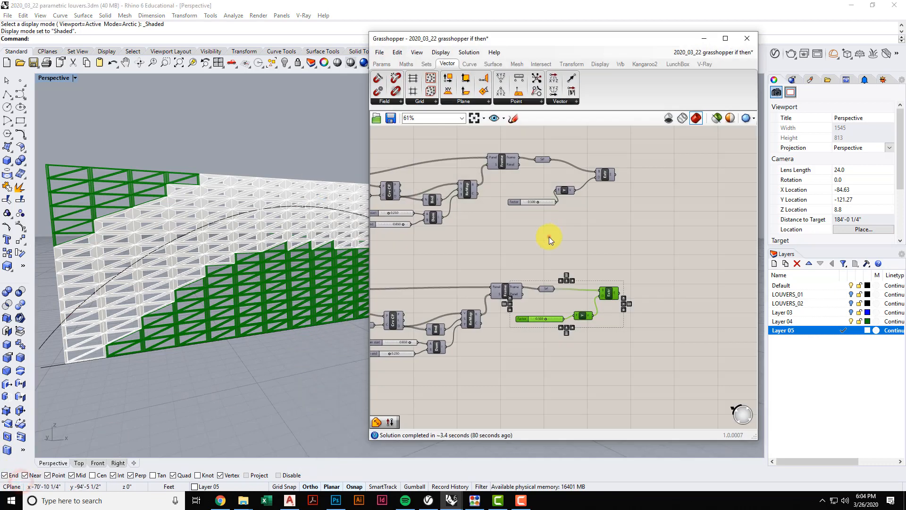
click(548, 236)
scroll(522, 243, down, 4)
right_drag(522, 243, 613, 257)
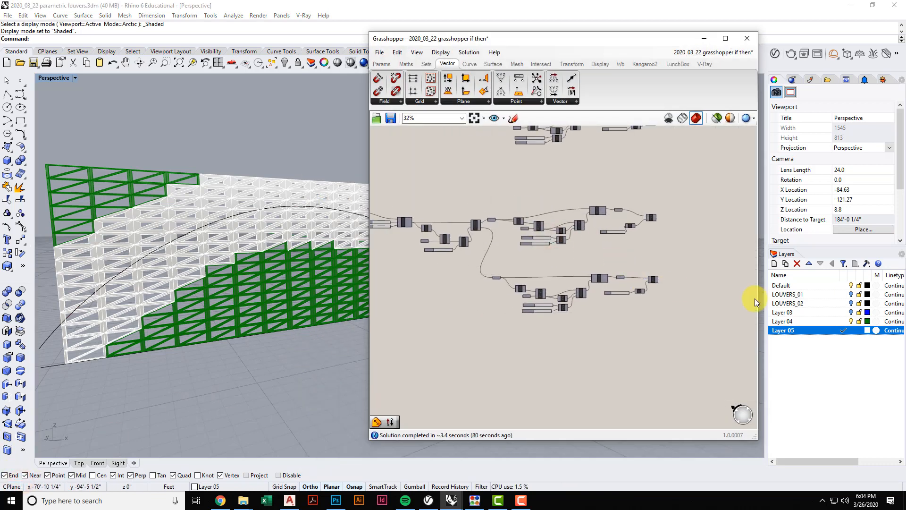
click(818, 286)
click(851, 321)
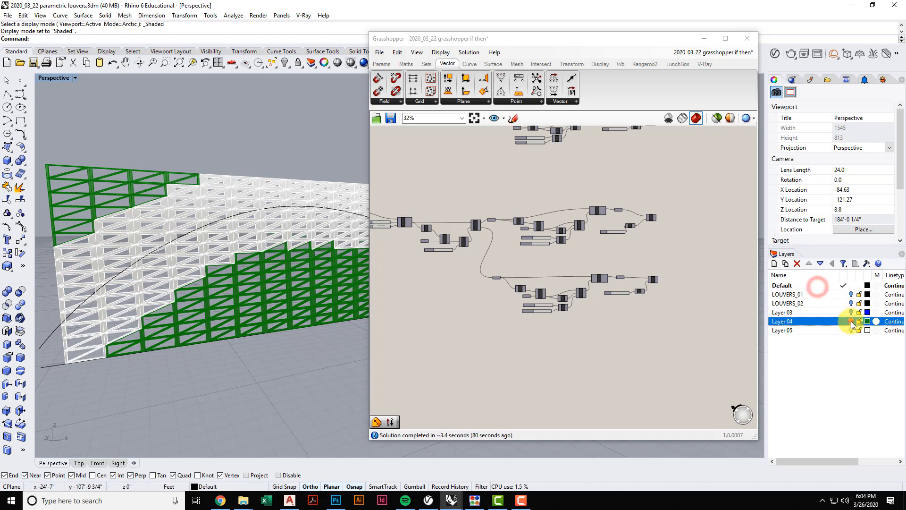
click(851, 331)
Disable the Extrude and Unit Y components of both panel groups.
drag(686, 296, 675, 250)
scroll(624, 263, up, 2)
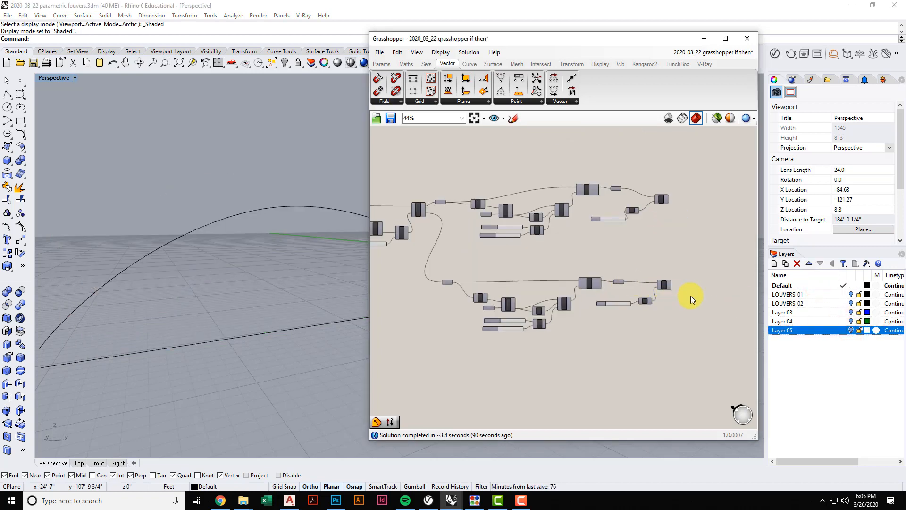
drag(691, 295, 664, 188)
click(696, 217)
drag(695, 314, 633, 189)
right_click(703, 174)
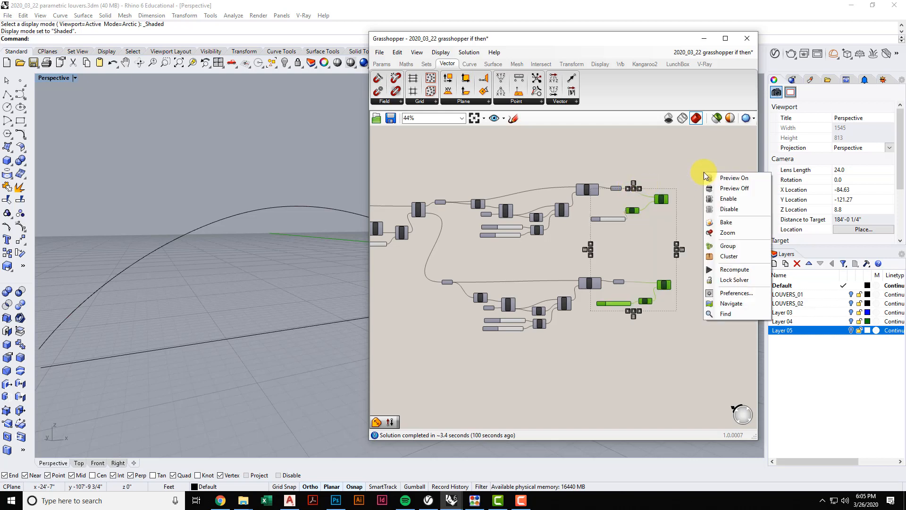
click(730, 208)
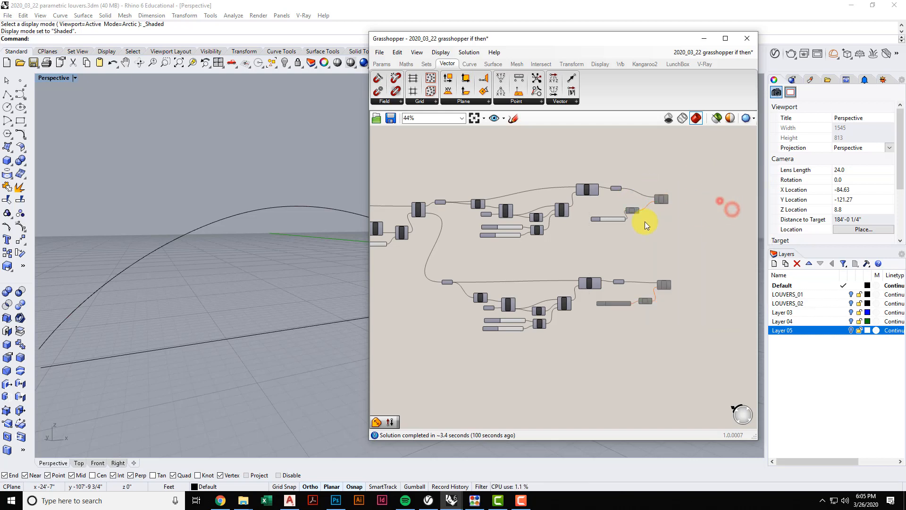
Turn on the preview of both groups' frame surface parameters.
click(616, 188)
shift+click(618, 282)
right_click(683, 253)
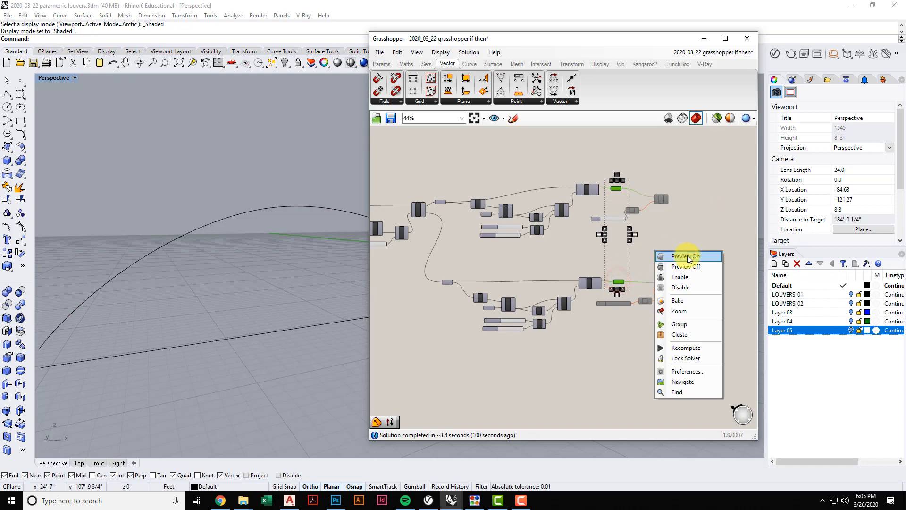
click(685, 255)
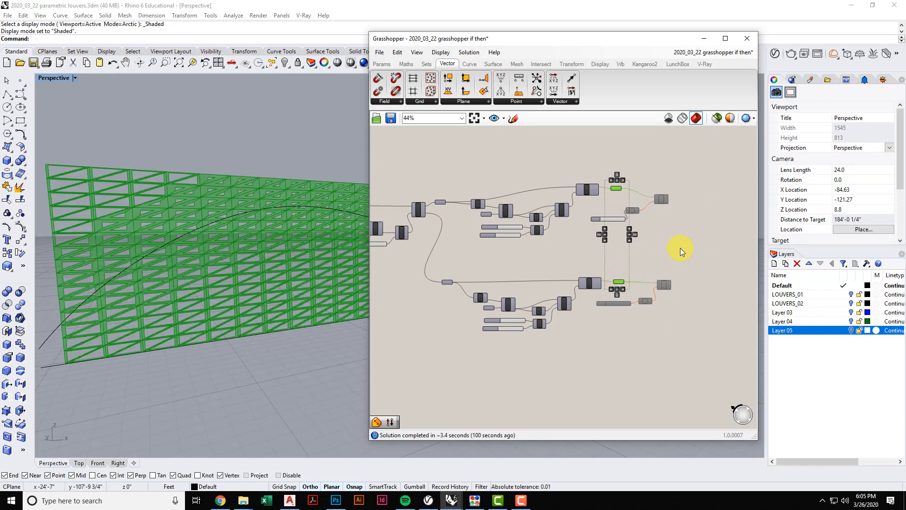
click(679, 249)
Move the Grasshopper window clear of the wall and select the attractor curve in the Perspective view.
right_drag(637, 252, 651, 255)
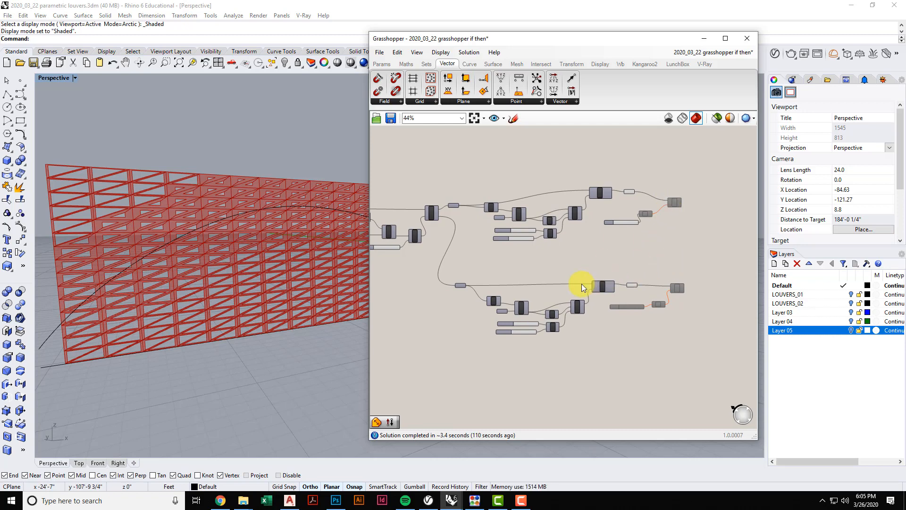
right_drag(582, 287, 629, 293)
right_drag(247, 287, 215, 302)
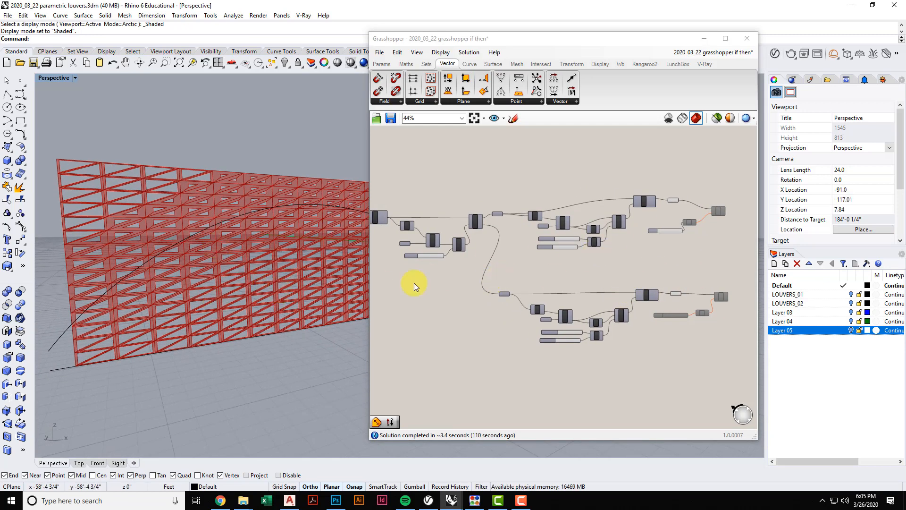
drag(557, 46, 666, 49)
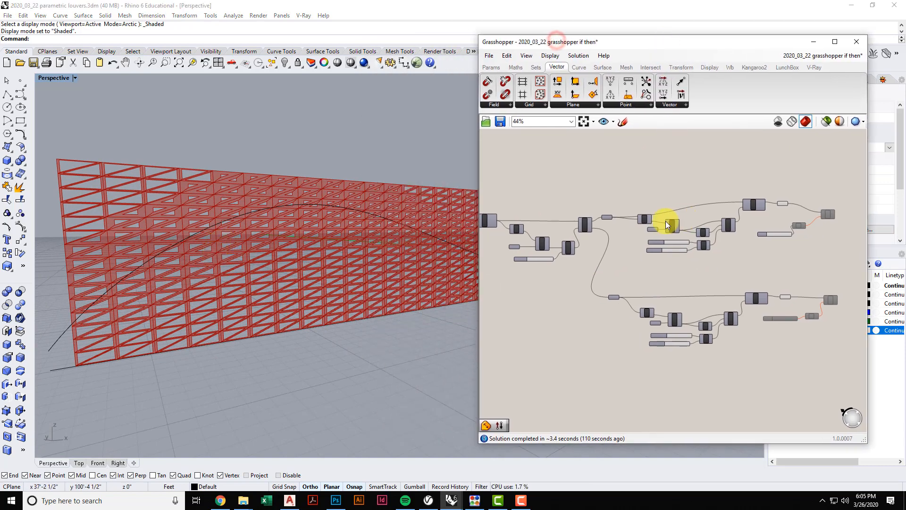
right_drag(229, 269, 330, 263)
click(330, 263)
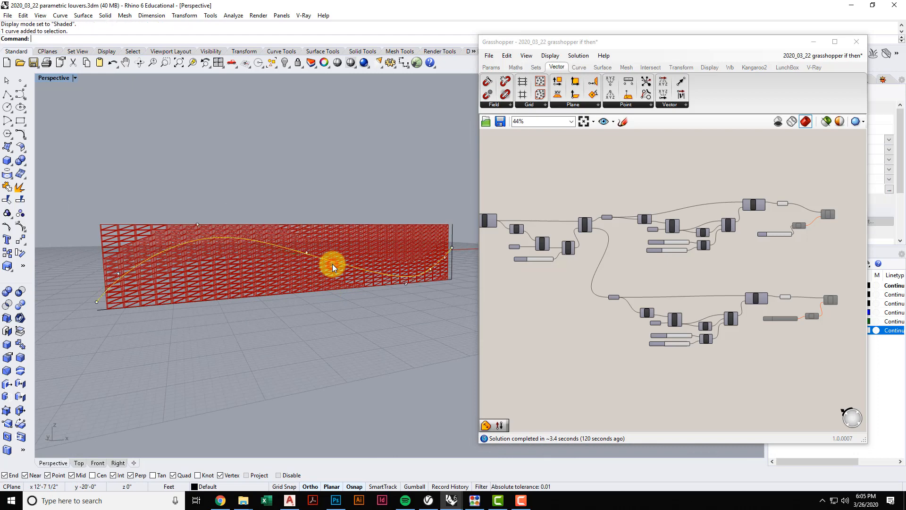
Turn on the Gumball, then lower the control point at the curve's left crest and raise its middle control point.
click(199, 227)
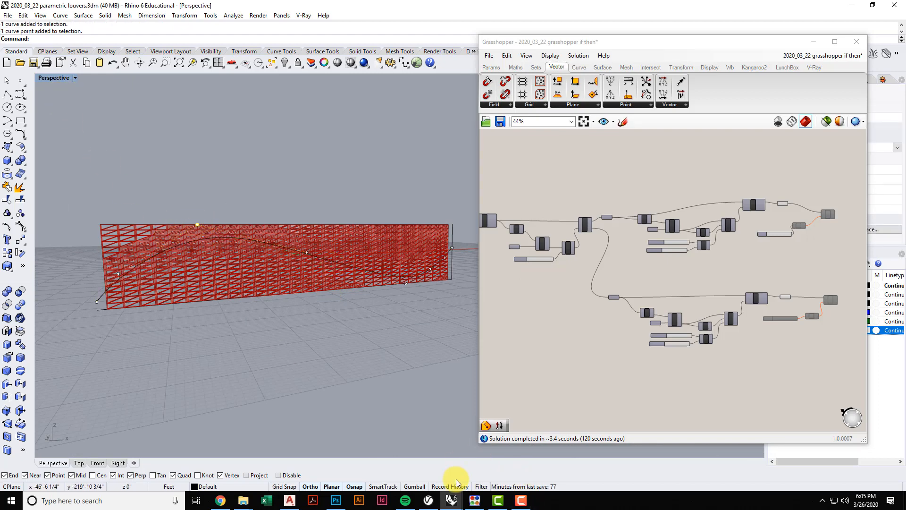
click(416, 487)
drag(193, 187, 197, 228)
drag(240, 251, 233, 268)
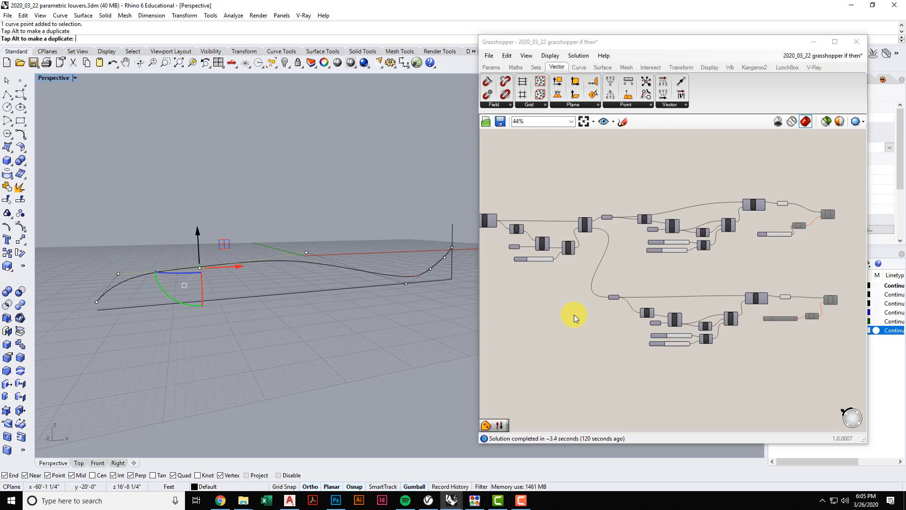
drag(203, 268, 309, 203)
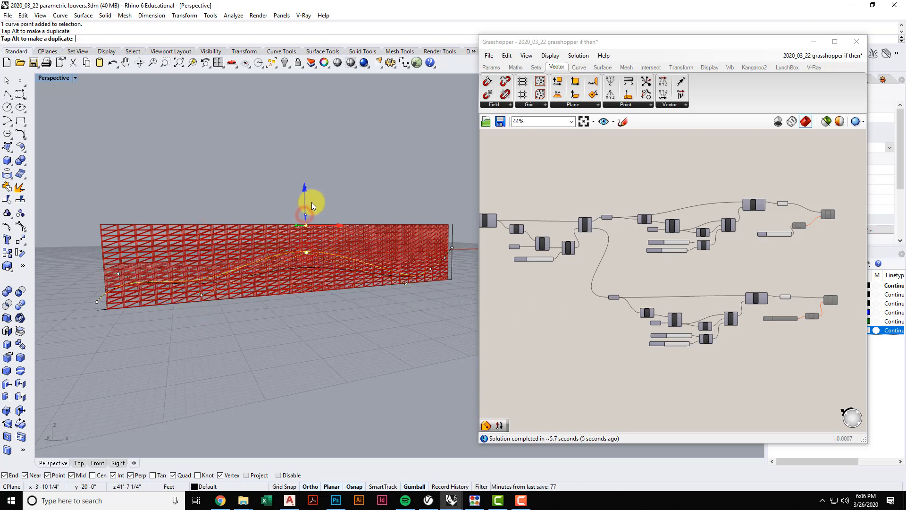
click(406, 285)
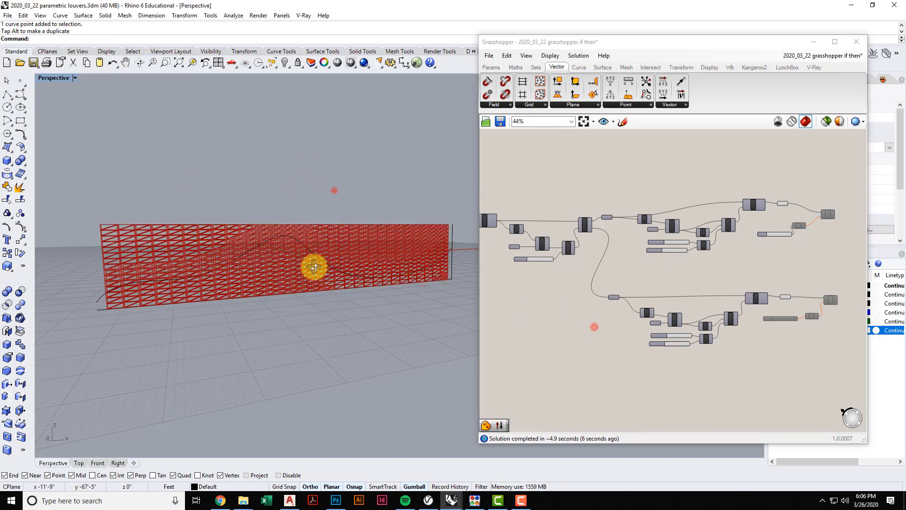
drag(314, 267, 340, 259)
Move the Grasshopper window back over the viewport and enable the Extrude and Unit Y components of both panel groups.
click(694, 51)
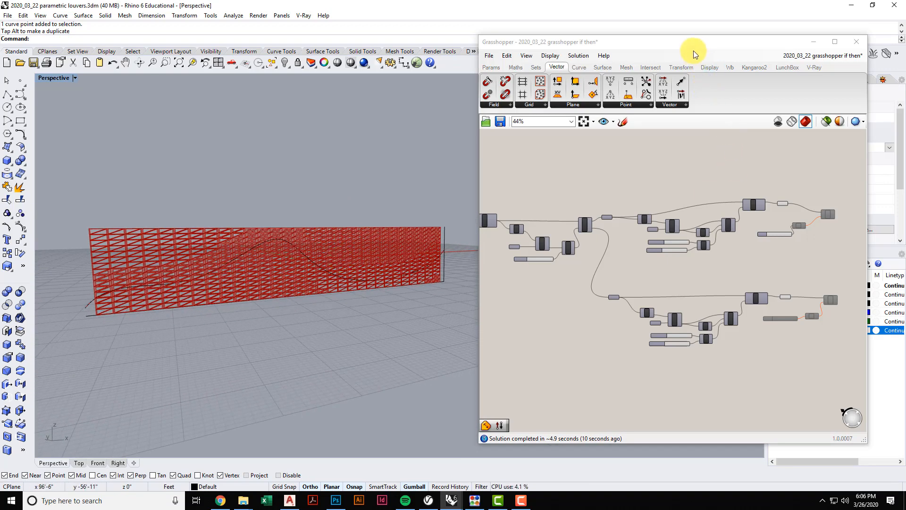
drag(694, 52, 531, 54)
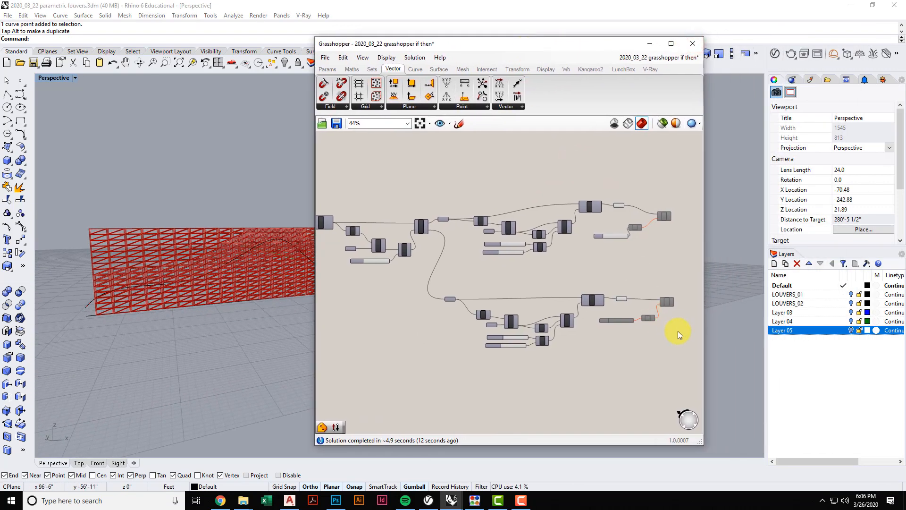
drag(680, 334, 630, 197)
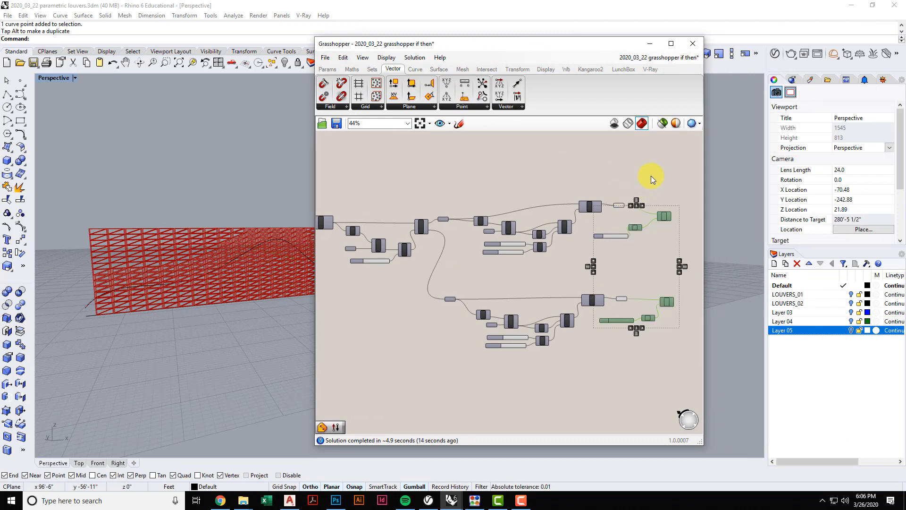
right_click(651, 176)
click(686, 205)
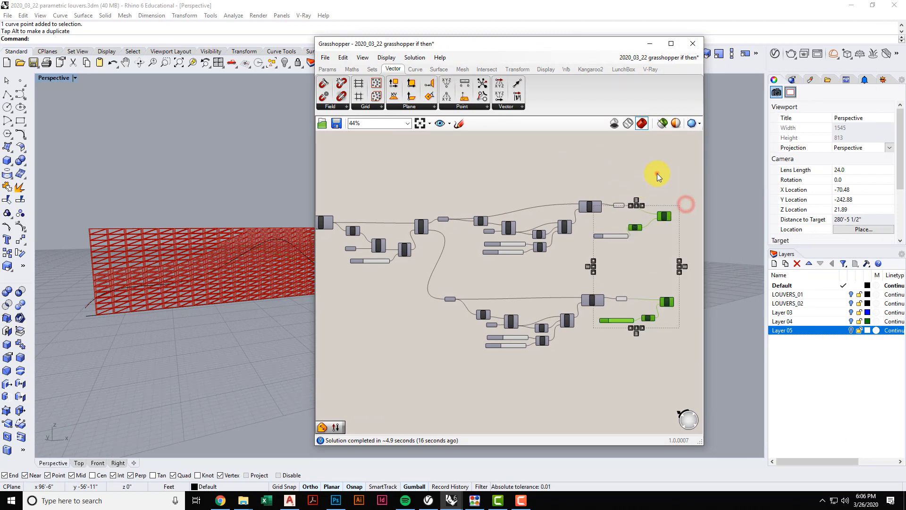
Create two new layers below Layer 05, named layer 06 and layer 07.
click(822, 330)
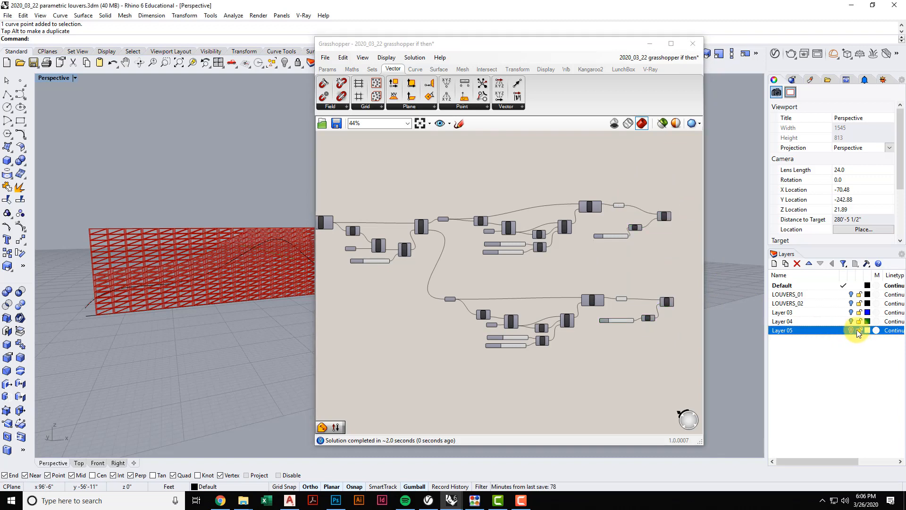
click(834, 353)
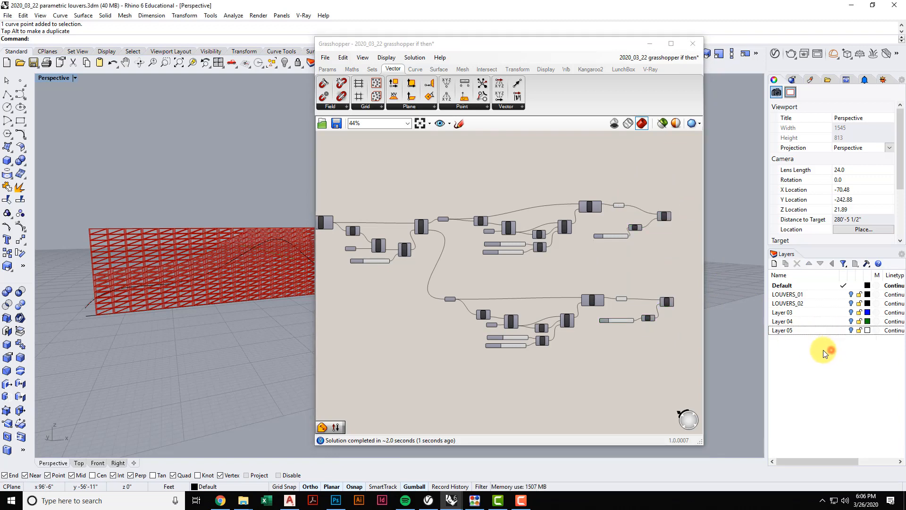
click(799, 331)
click(774, 265)
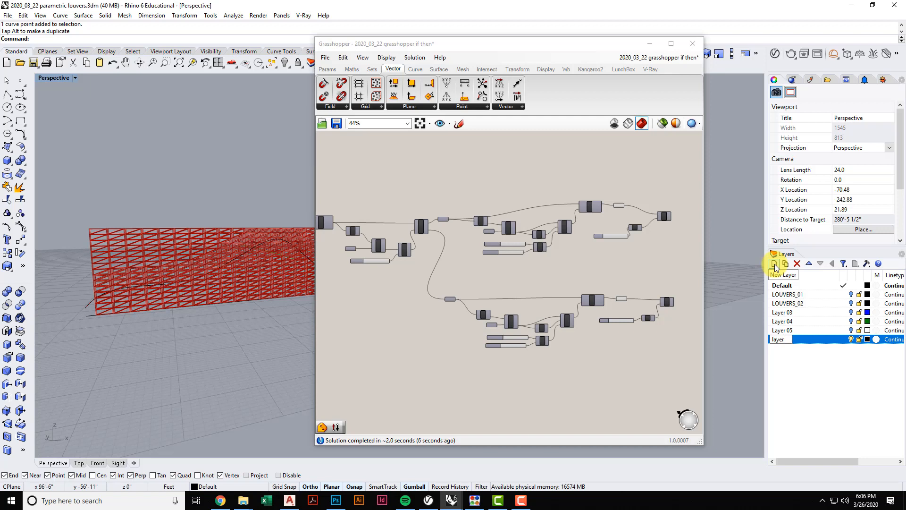
click(774, 264)
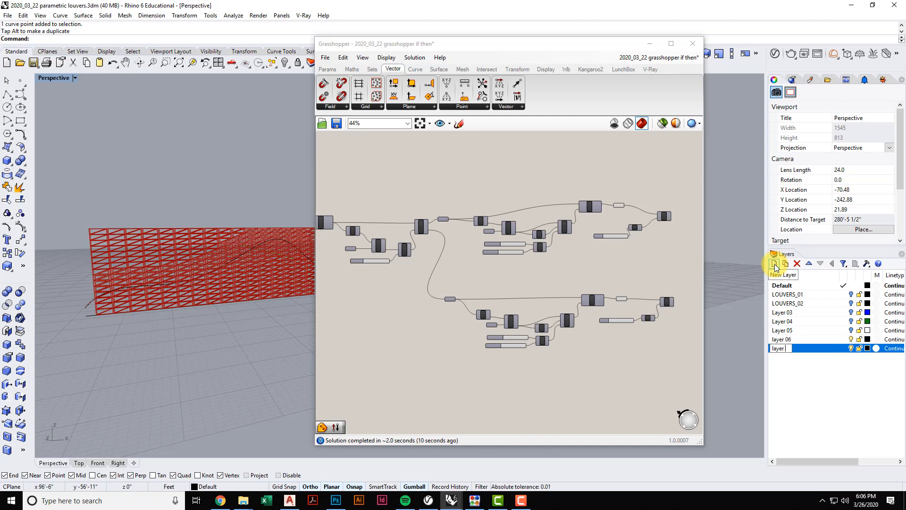
click(824, 366)
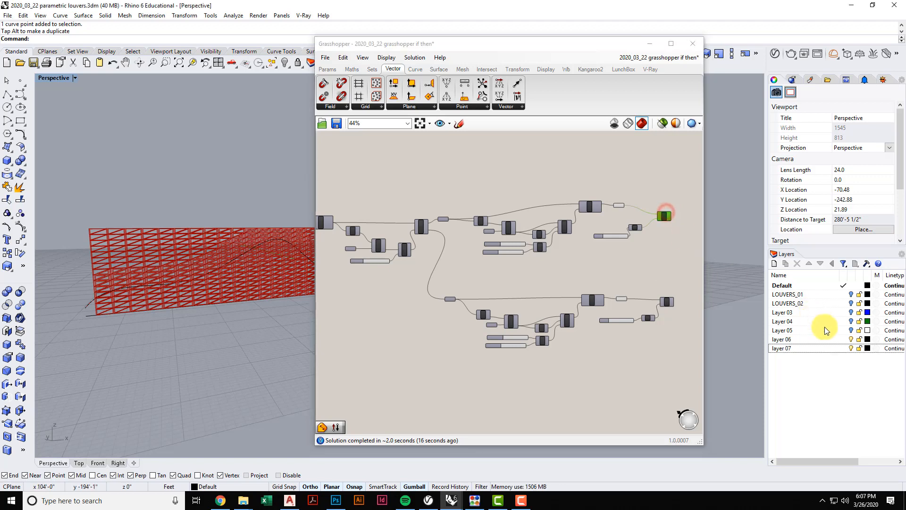
Make layer 06 current and bake the upper group's Extrude component onto it.
double_click(821, 339)
right_click(658, 185)
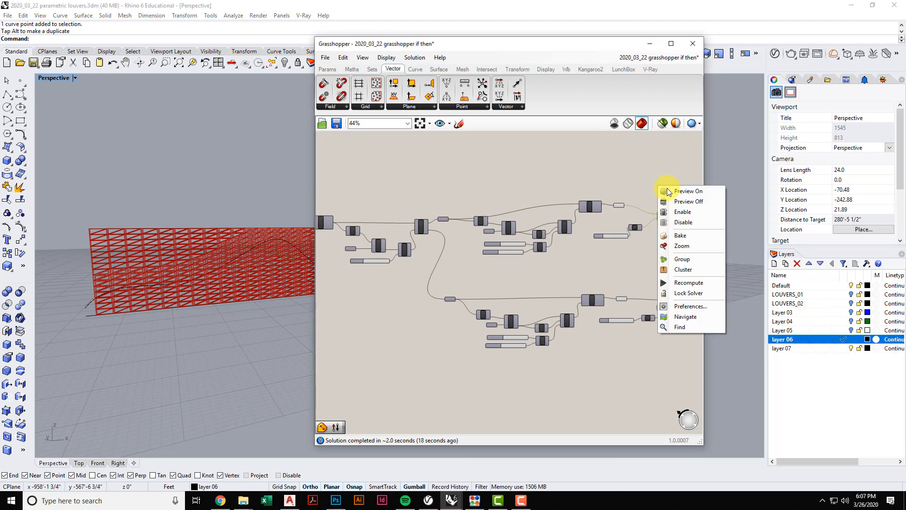
click(685, 238)
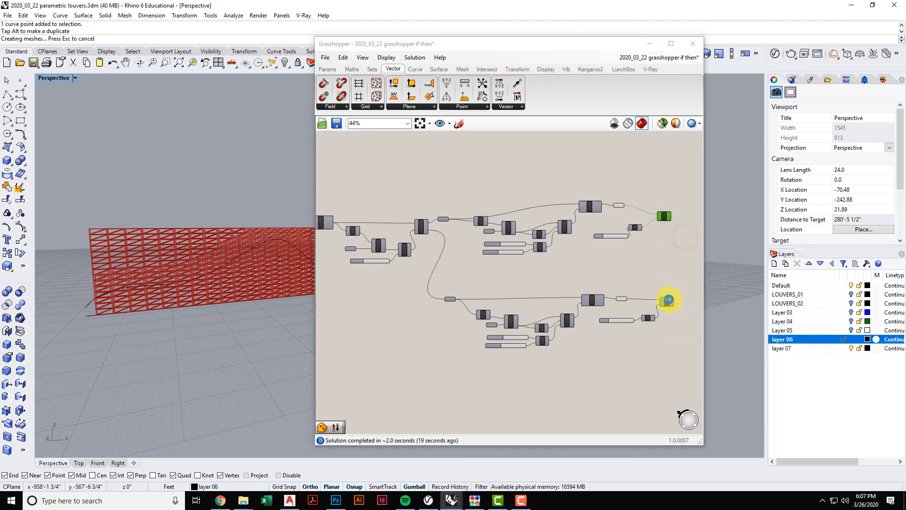
Make layer 07 current and bake the lower group's Extrude component onto it.
click(668, 300)
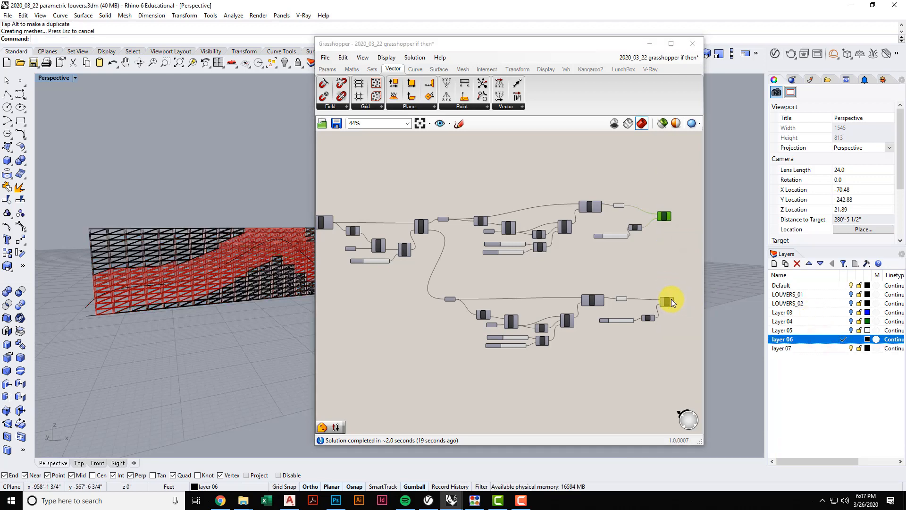
double_click(832, 348)
right_click(668, 272)
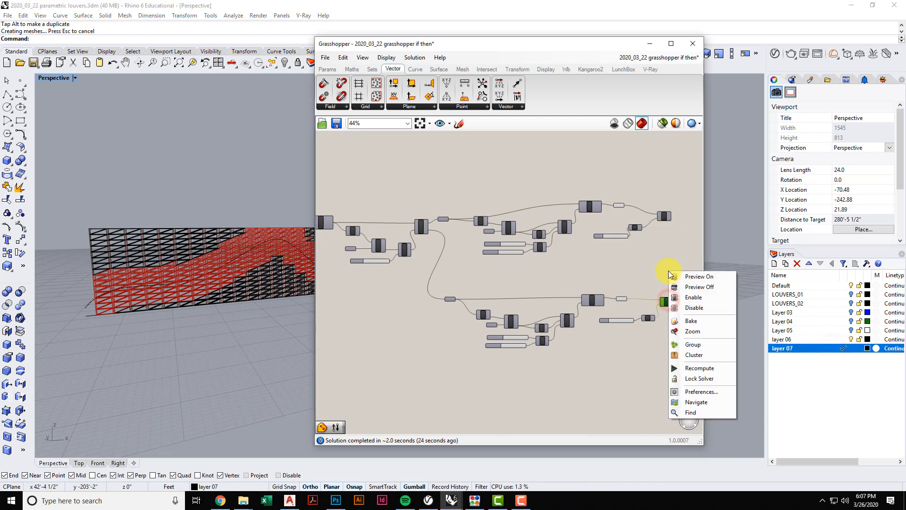
click(693, 321)
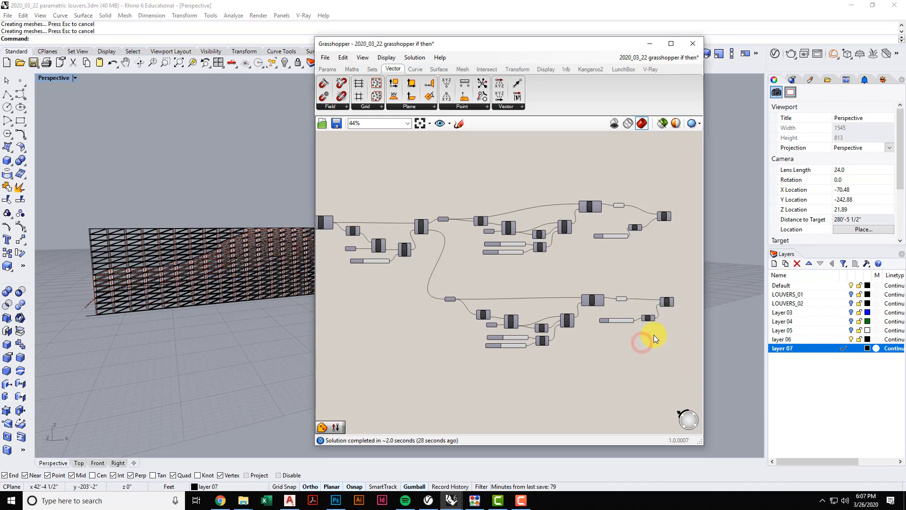
Turn off the preview of the surface and extrusion components at the end of both groups.
drag(670, 333, 552, 195)
right_click(611, 158)
click(624, 174)
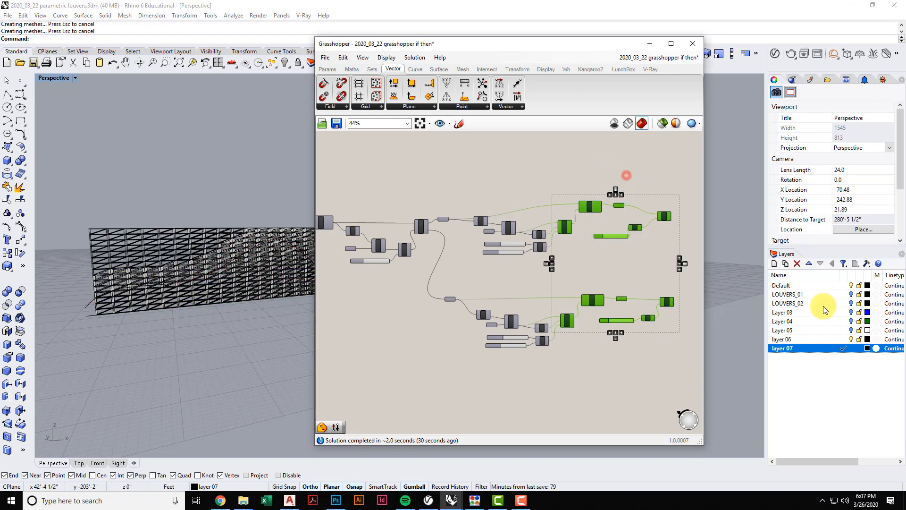
Set the colour of layer 06 to DarkGreen and the colour of layer 07 to White.
click(867, 340)
click(867, 340)
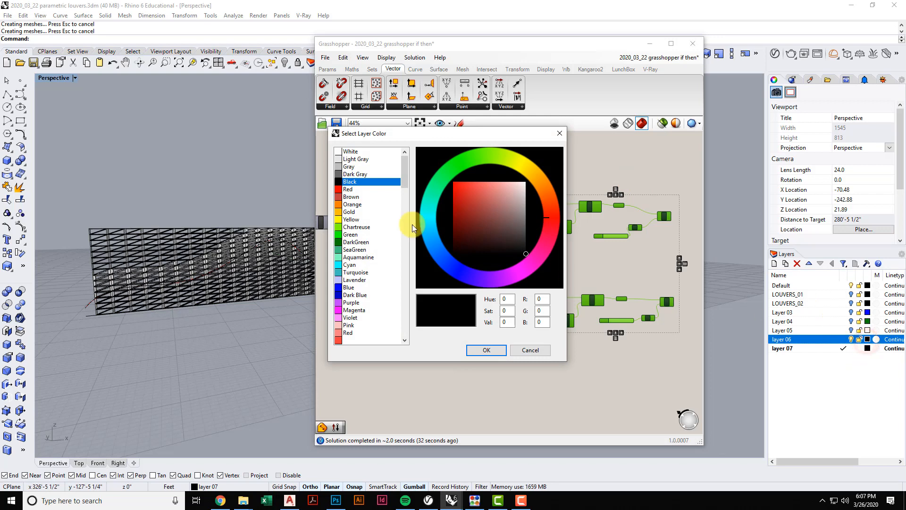
click(353, 243)
click(486, 349)
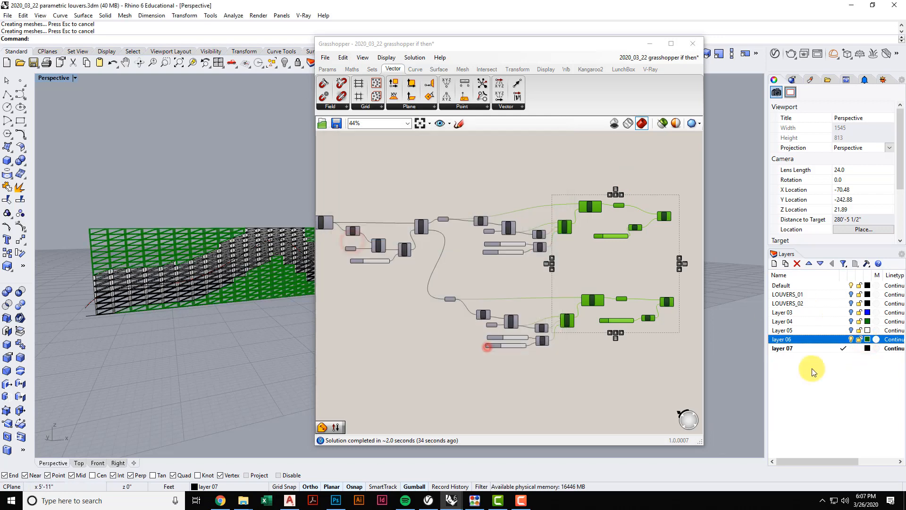
click(867, 348)
click(350, 152)
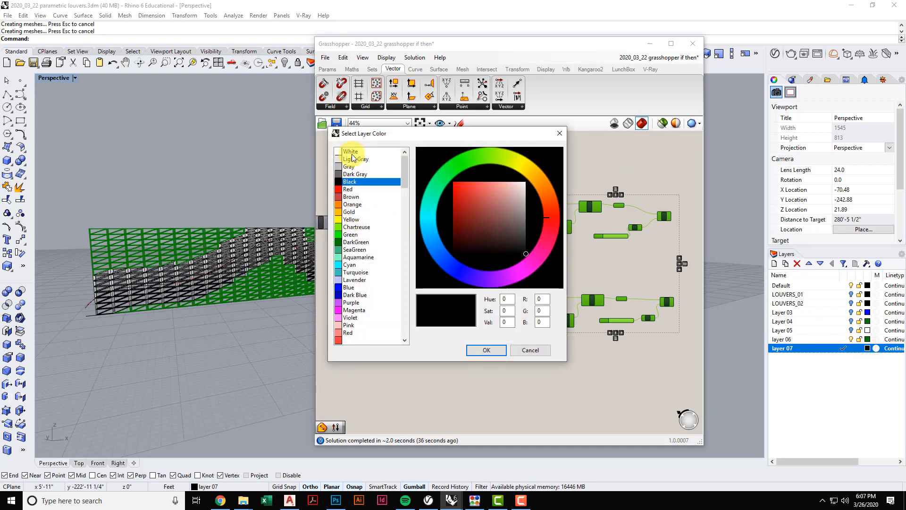
click(486, 350)
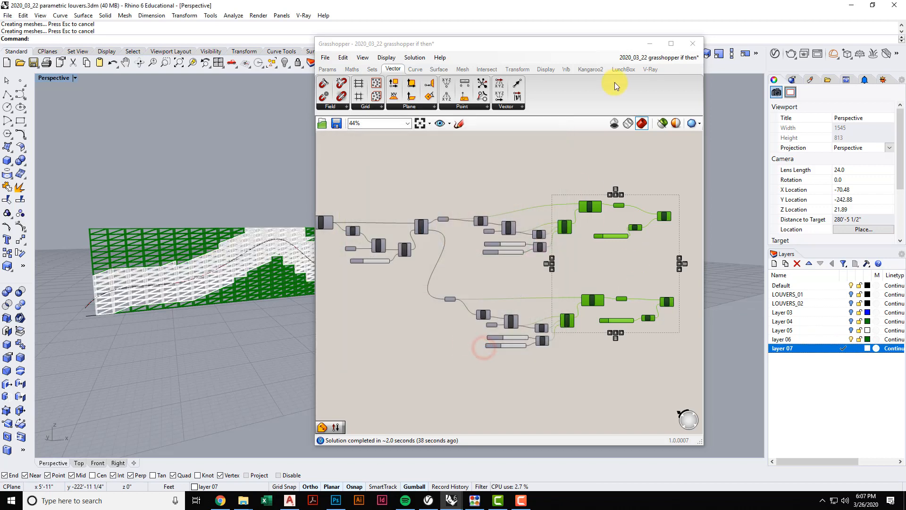
Minimize Grasshopper, then nest layer 07 under layer 06 and Layer 05 under Layer 04.
click(650, 44)
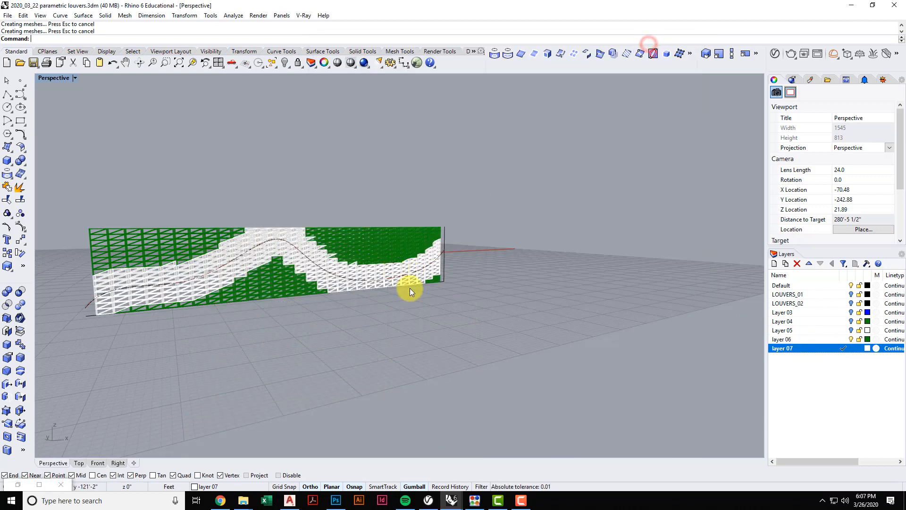
right_drag(410, 288, 356, 284)
scroll(356, 284, up, 3)
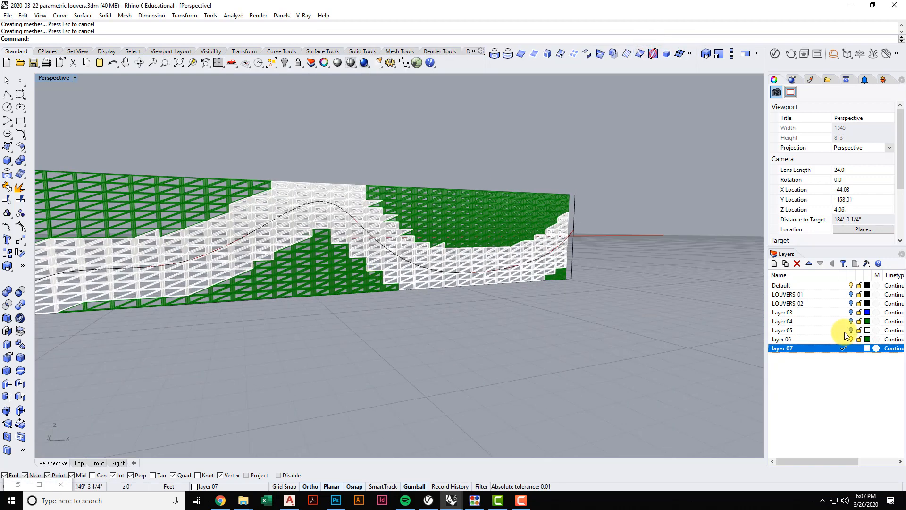
click(840, 362)
drag(821, 348, 816, 324)
click(813, 331)
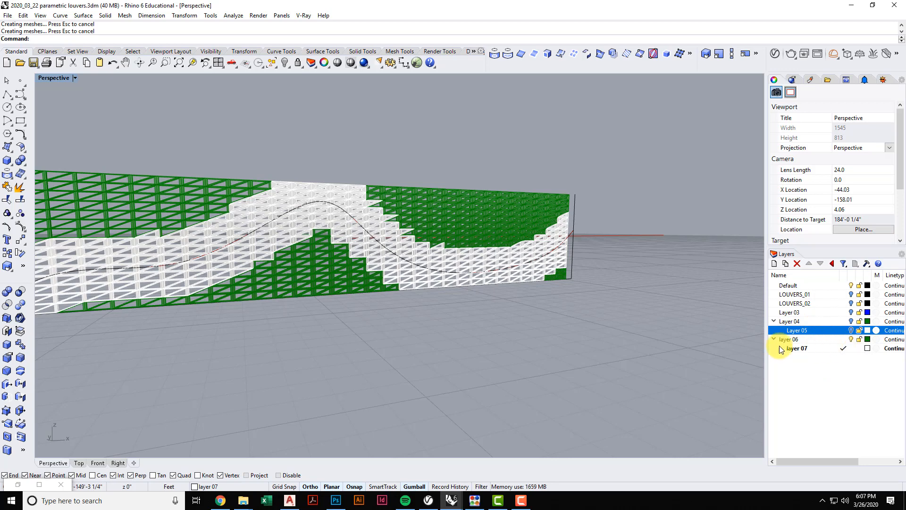
Switch the Perspective view to Arctic display mode and view the newly baked wall from several angles.
scroll(476, 305, down, 3)
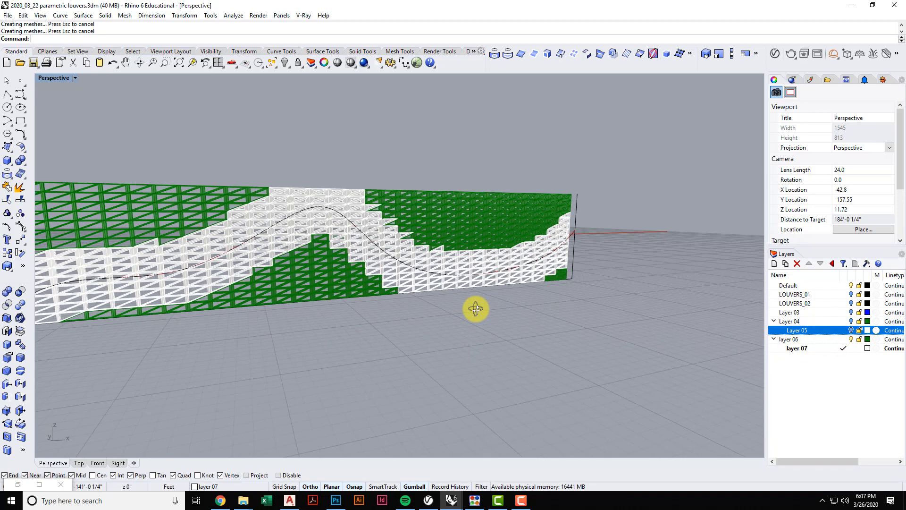
text(rctic)
key(Return)
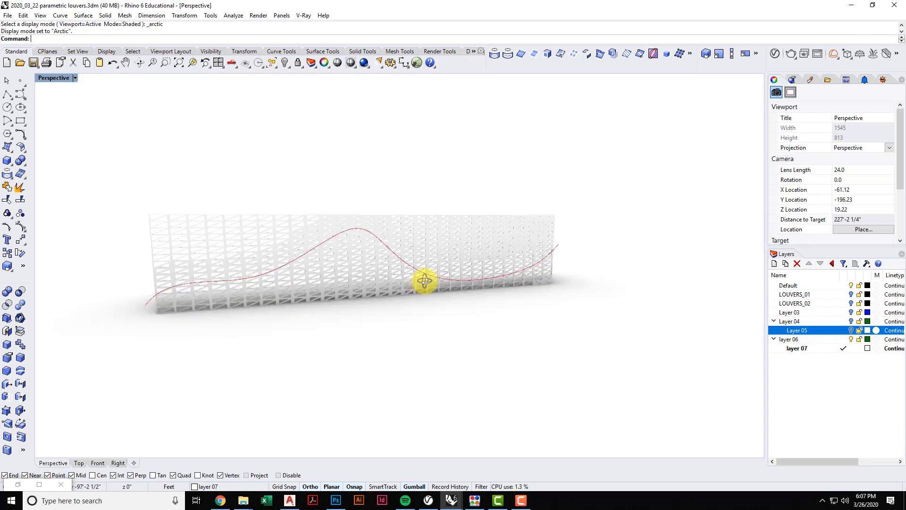
right_drag(426, 277, 387, 264)
right_drag(467, 299, 472, 290)
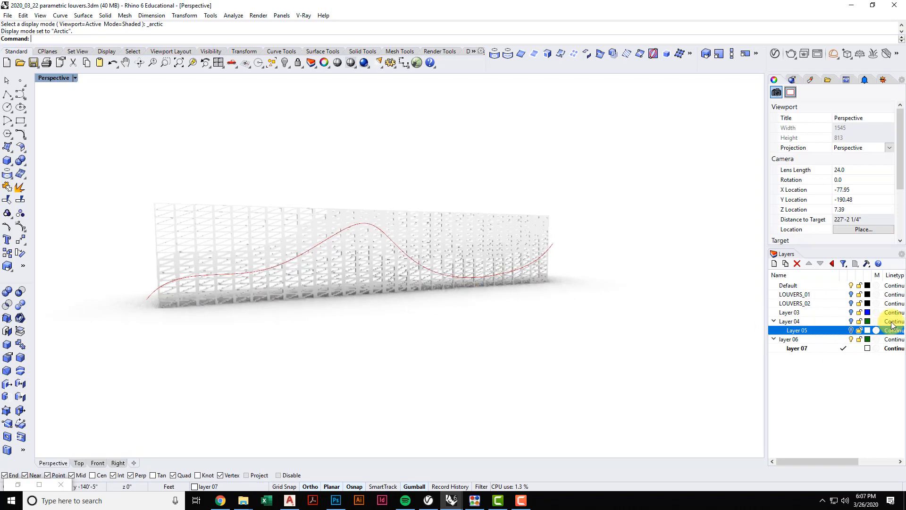
Make Layer 04 current, hide layer 06 with its sublayer, show Layer 05, and set the Perspective view to Shaded display mode.
click(834, 322)
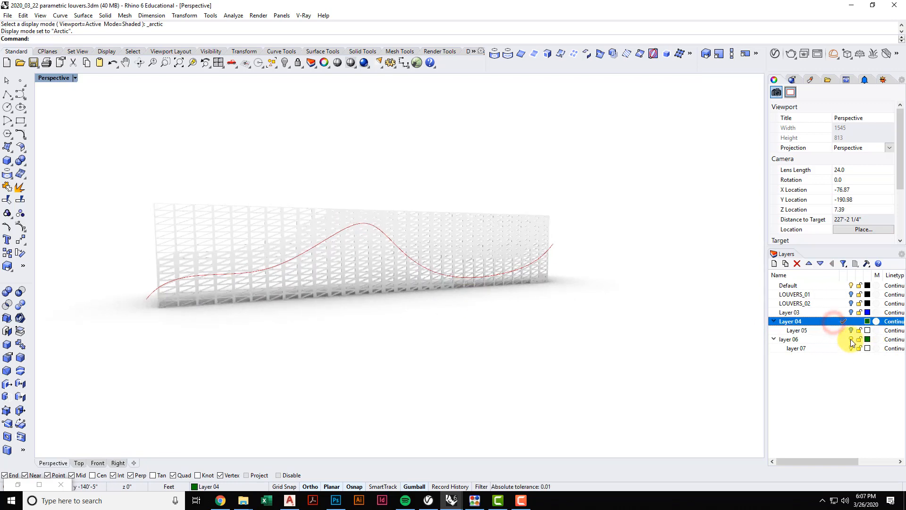
click(850, 339)
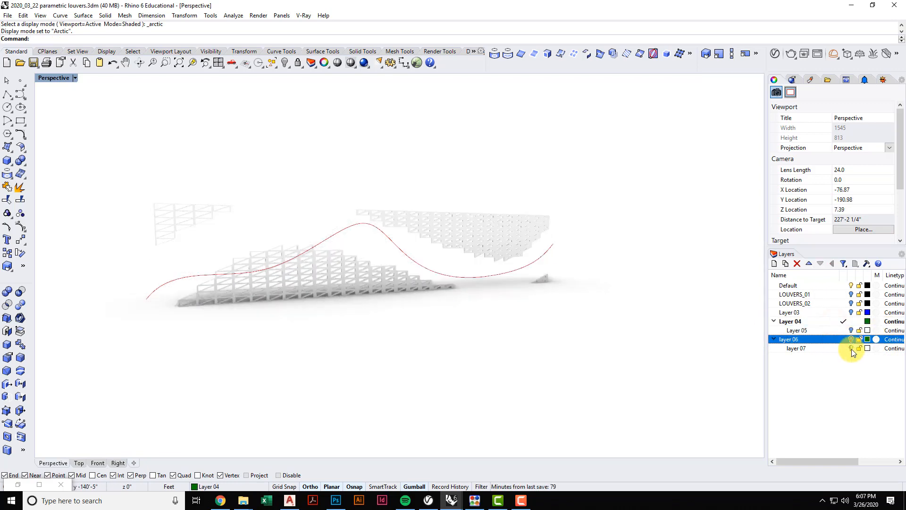
click(850, 331)
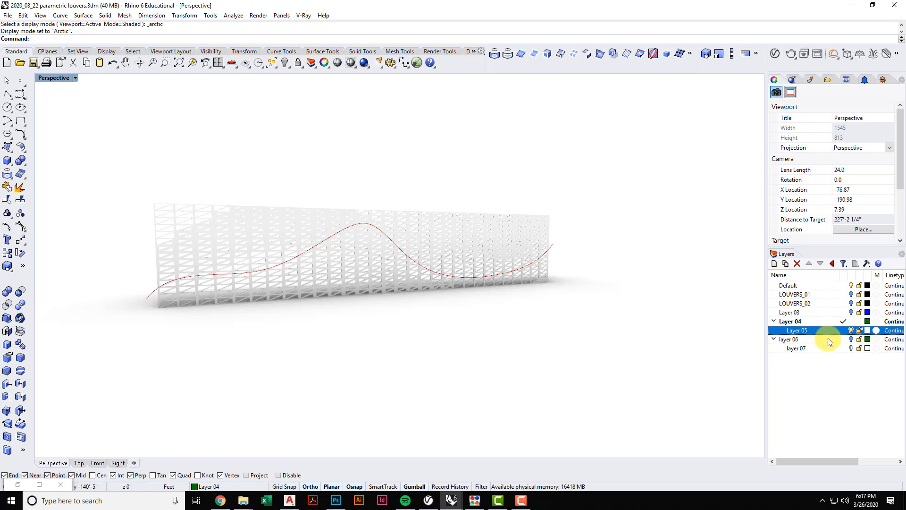
key(ctrl+alt+s)
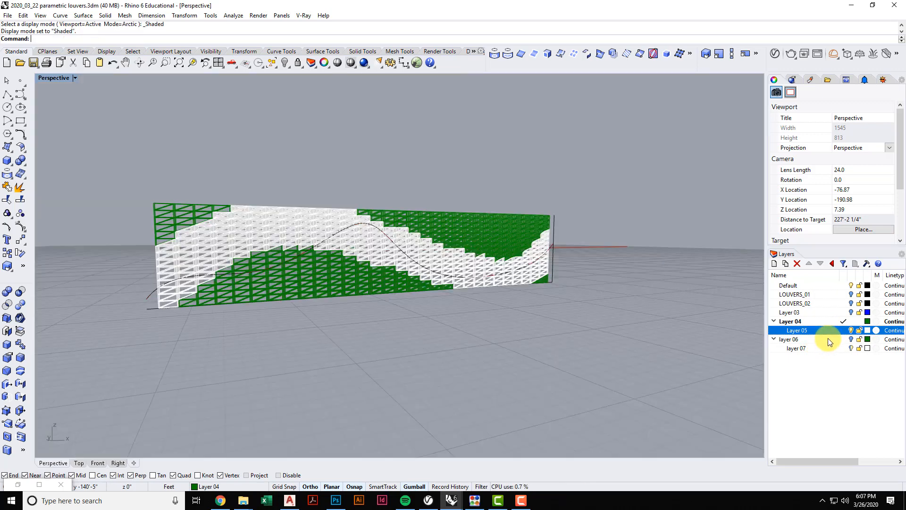
Make layer 06 current, hide Layers 04 and 05, minimize Grasshopper, and view the new wall variation on its own.
double_click(832, 338)
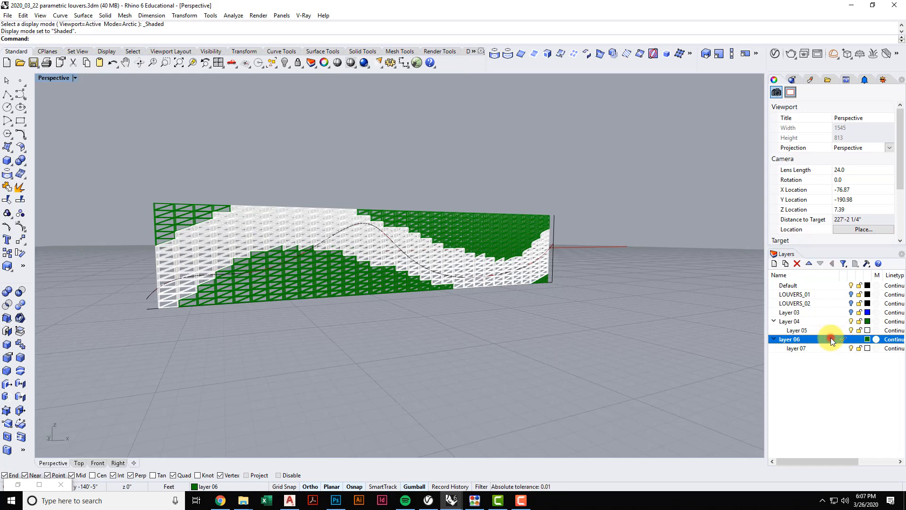
click(852, 330)
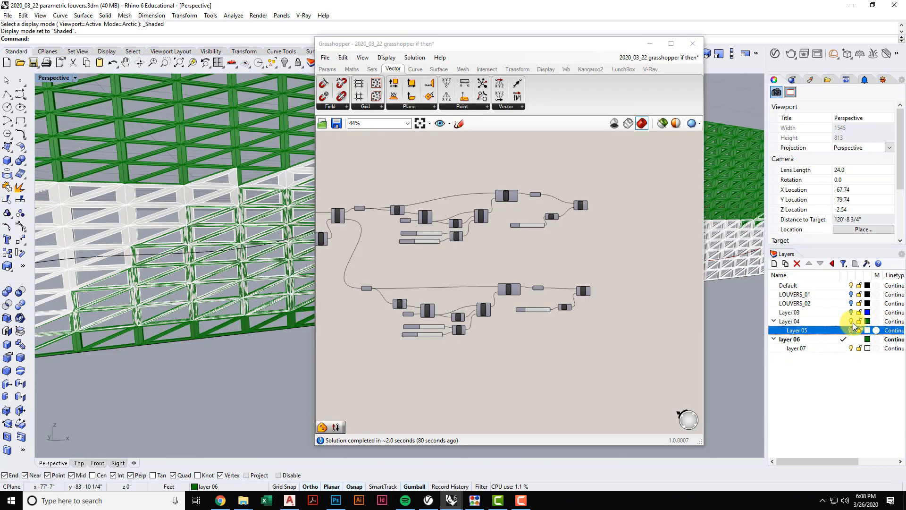
click(853, 321)
click(650, 44)
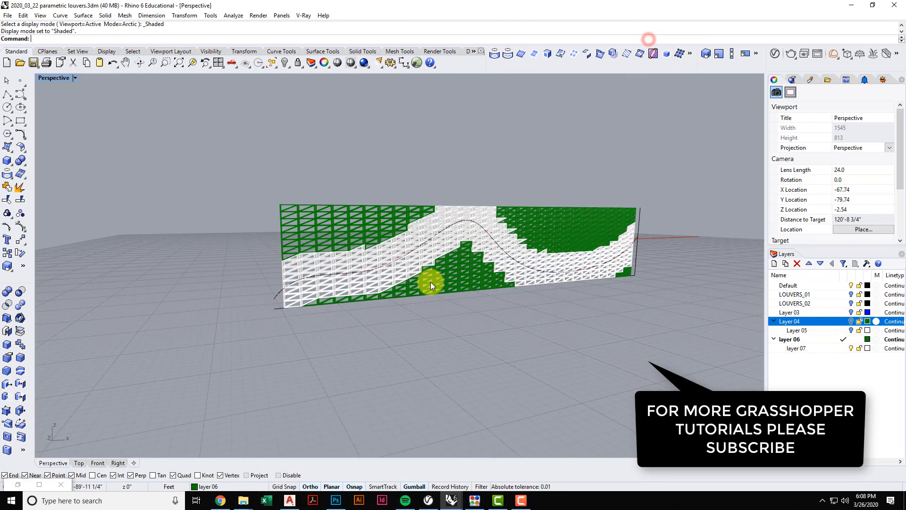
scroll(522, 262, up, 2)
right_drag(522, 262, 434, 253)
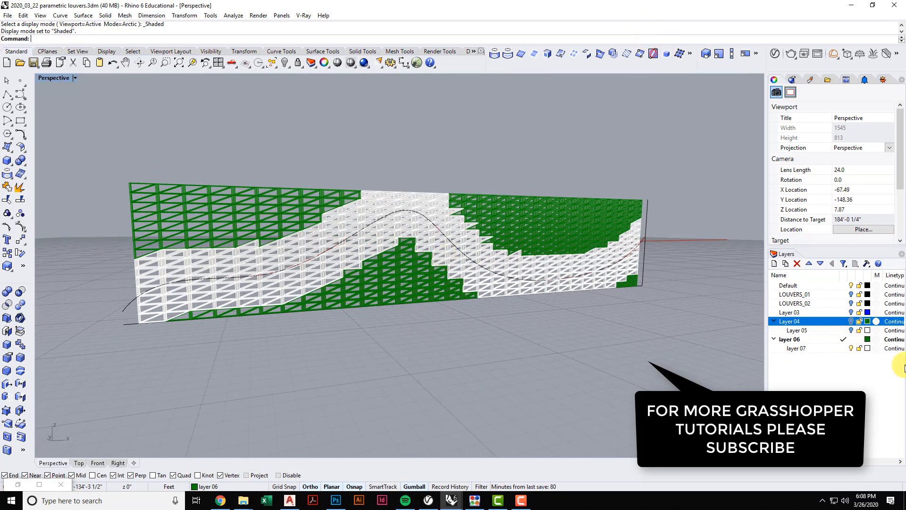
Make Layer 04 current again, turn Layer 05 on, and hide layers 06 and 07 to display the earlier baked wall.
double_click(828, 321)
click(851, 330)
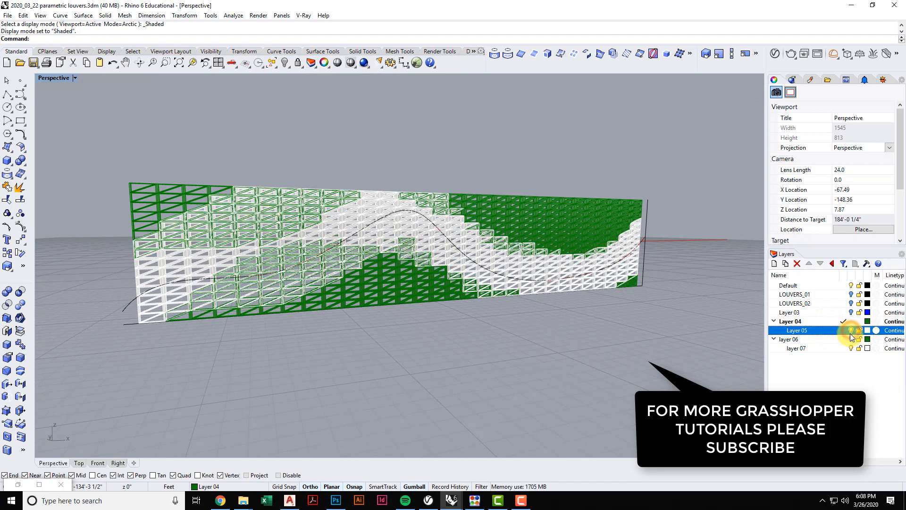
click(851, 348)
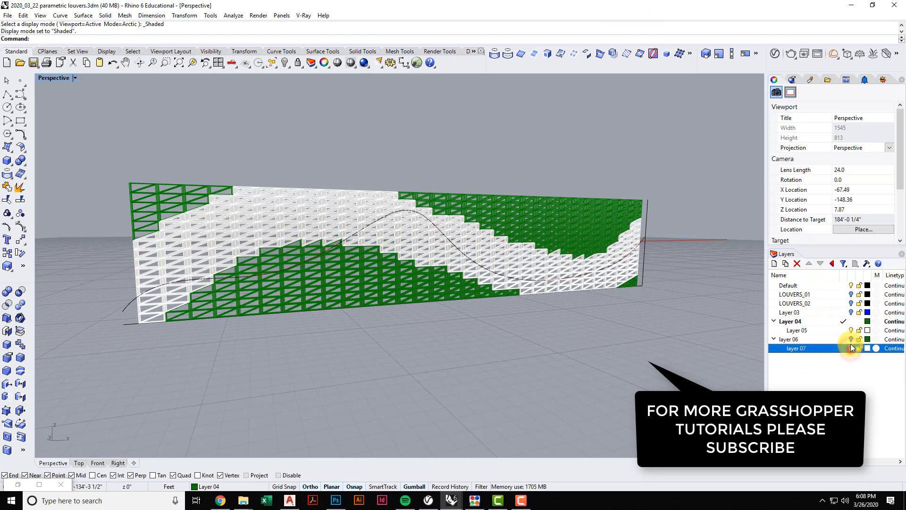